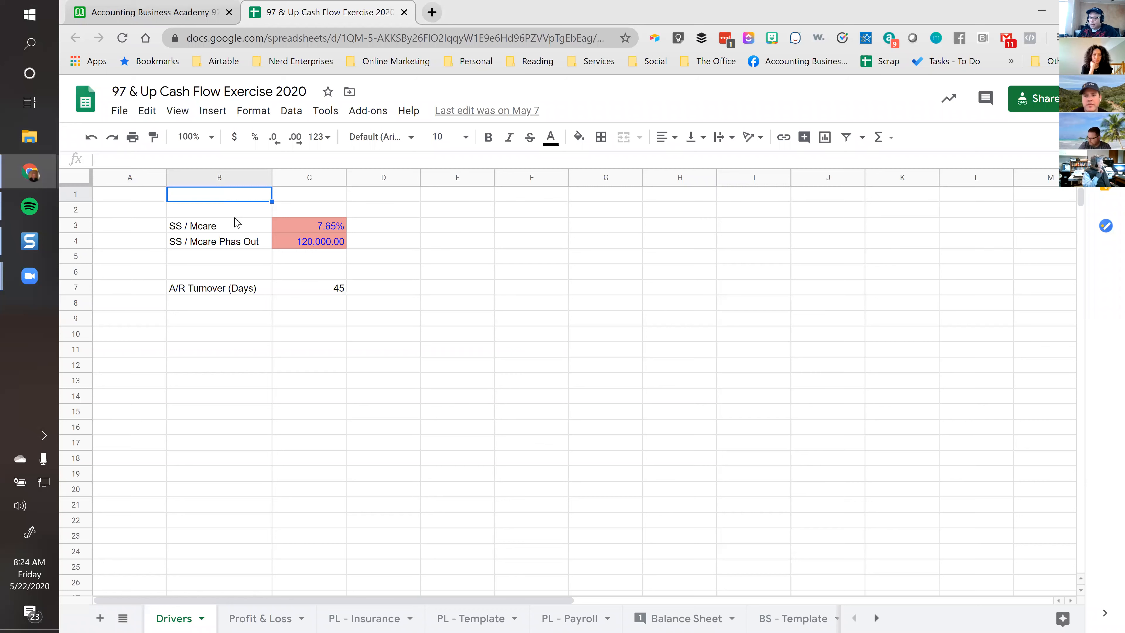
Review the SS / Mcare rate, its phase-out amount and the A/R turnover days on the Drivers sheet.
click(313, 230)
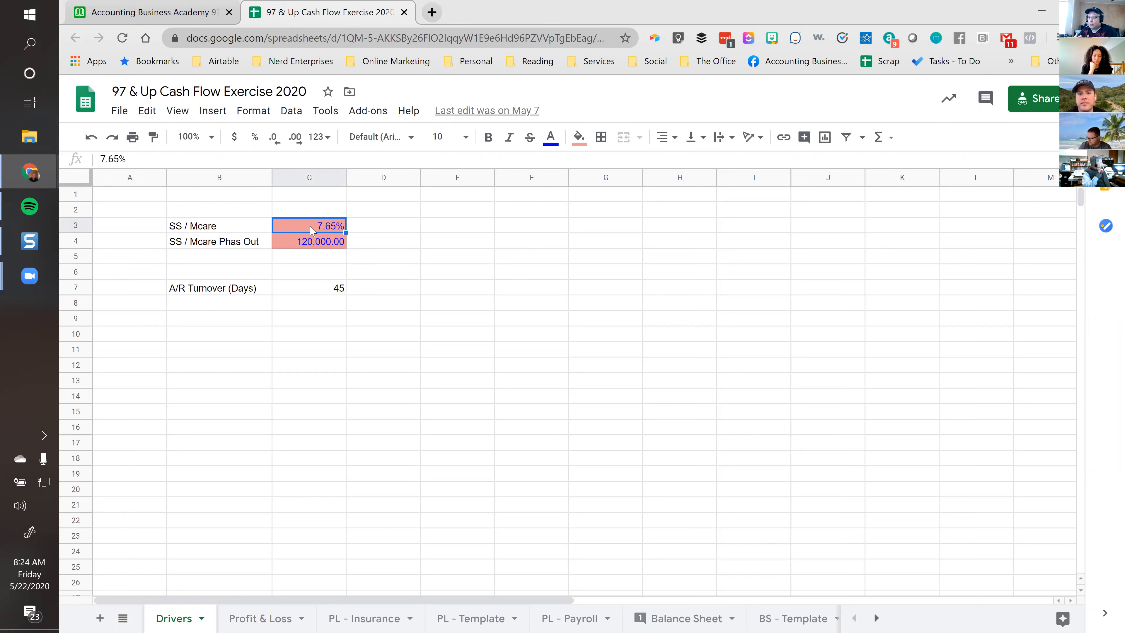
click(310, 243)
click(198, 253)
click(183, 246)
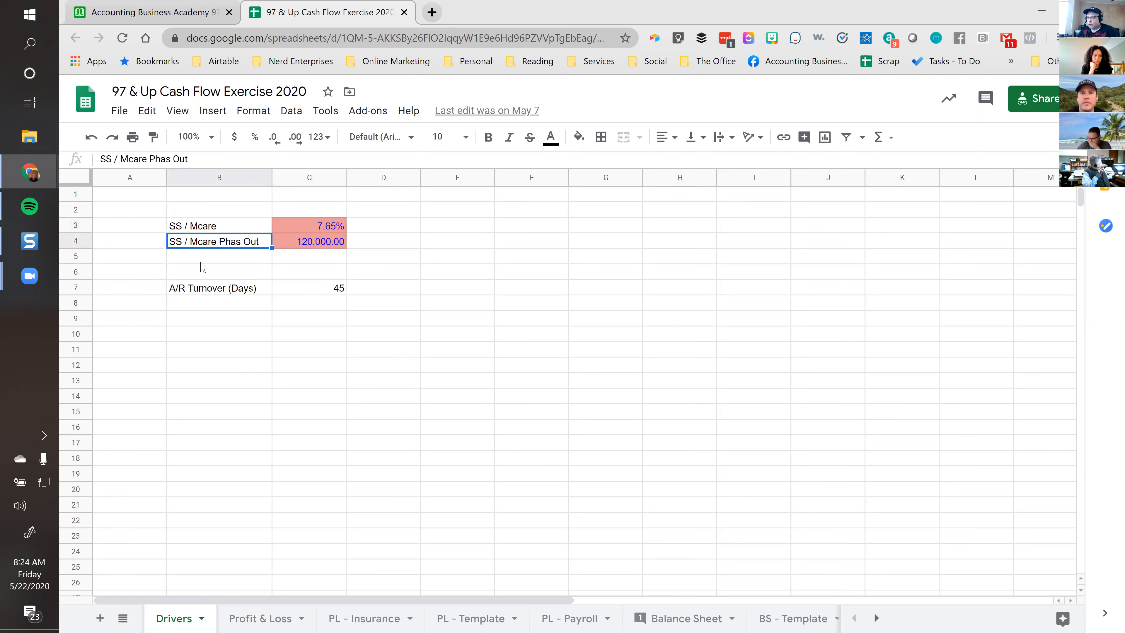
key(Right)
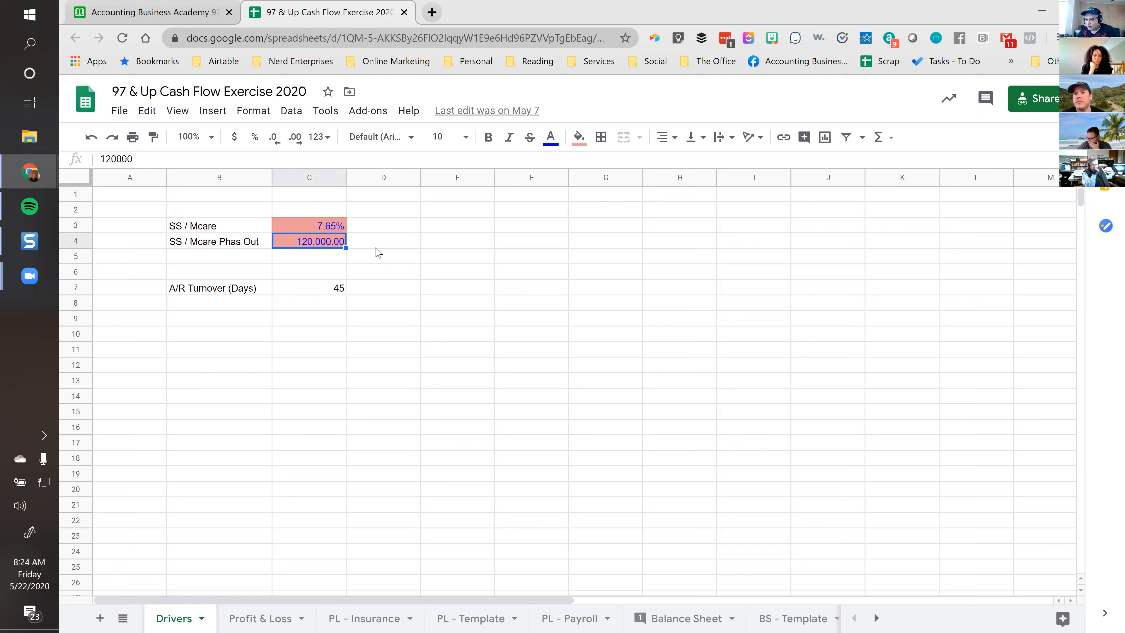
click(234, 295)
click(310, 290)
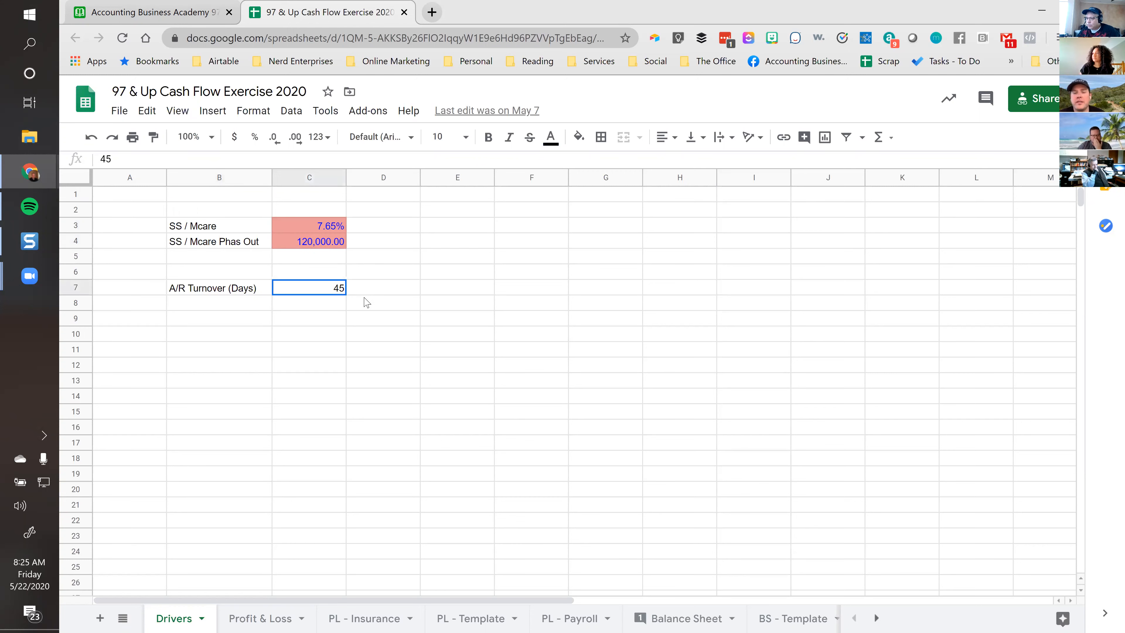
click(220, 321)
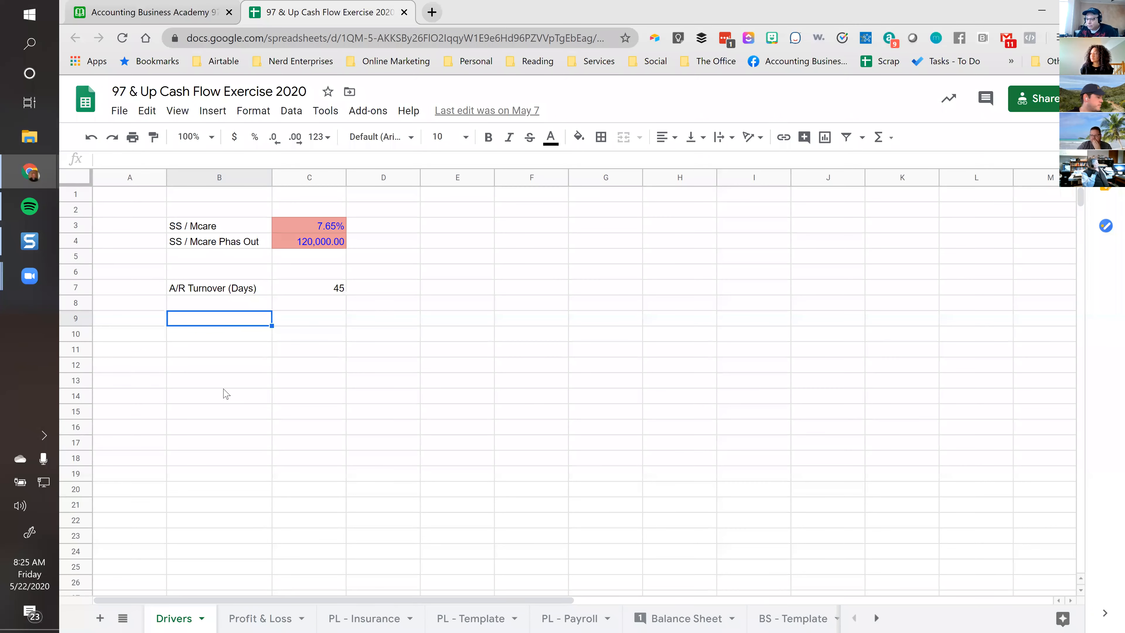
Open the Profit & Loss sheet and look over the Source 1 revenue across the first monthly columns.
click(242, 618)
click(391, 250)
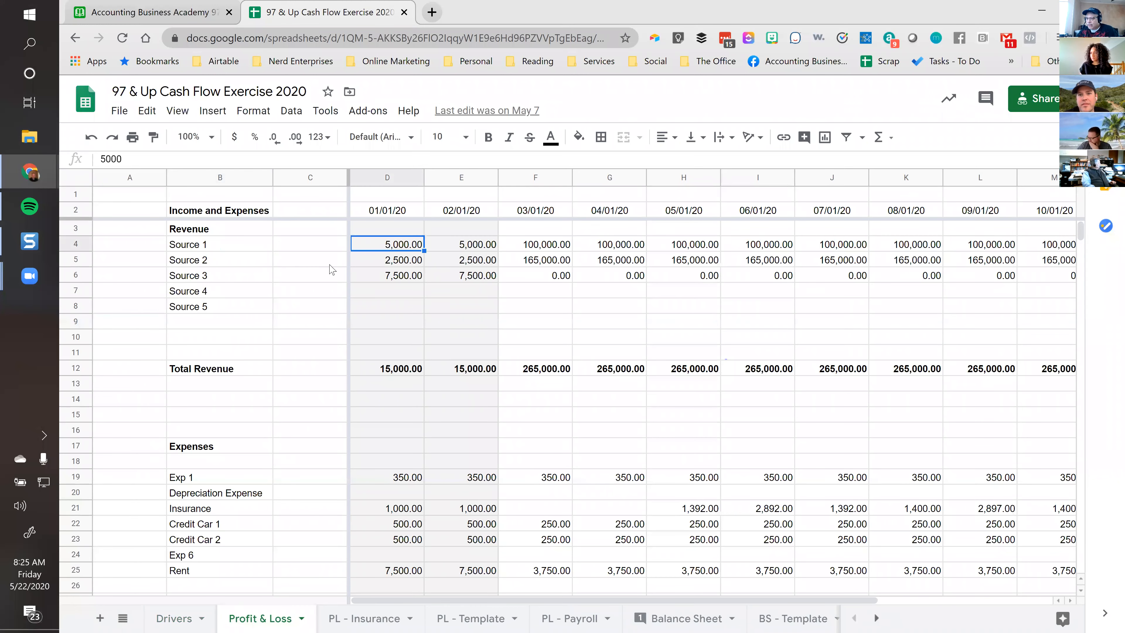
key(Right)
key(Right)
key(Right)
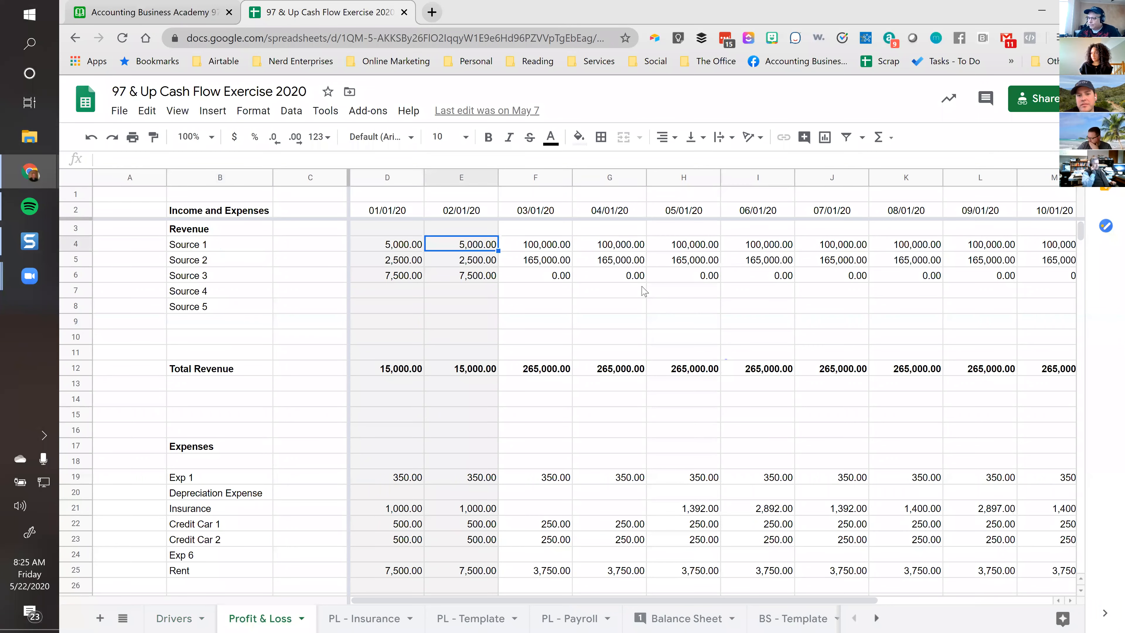
key(Left)
key(Left)
key(Left)
key(Left)
key(Left)
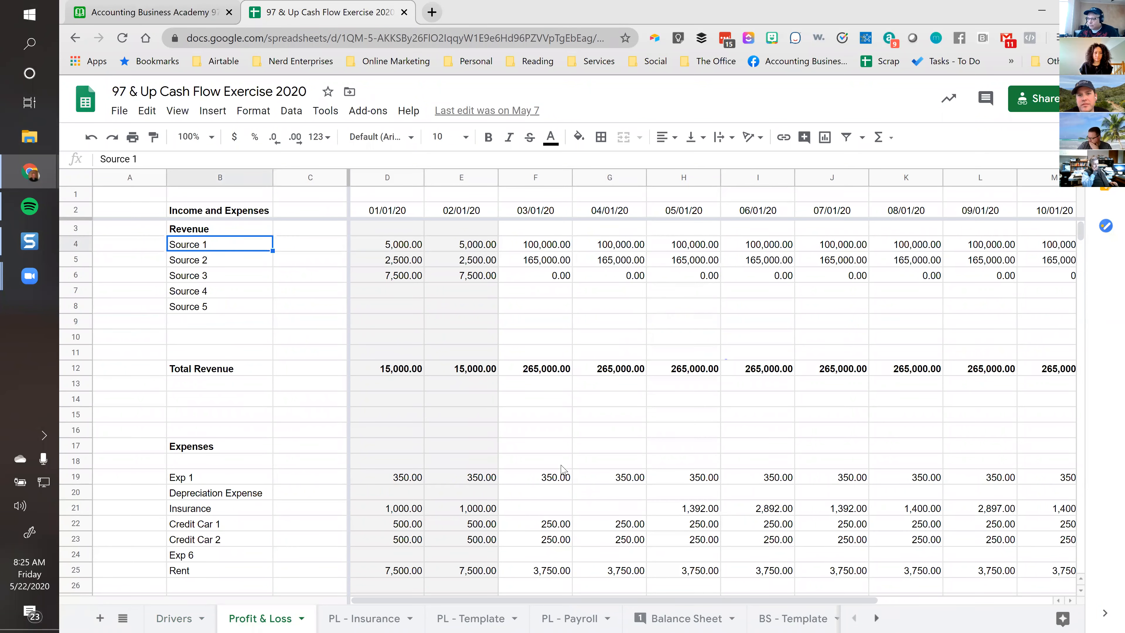
Examine the Profit & Loss payroll section, checking the source formulas of the 03/01/20 Officer's Salaries and Staff Salaries.
scroll(436, 459, down, 6)
scroll(435, 464, down, 2)
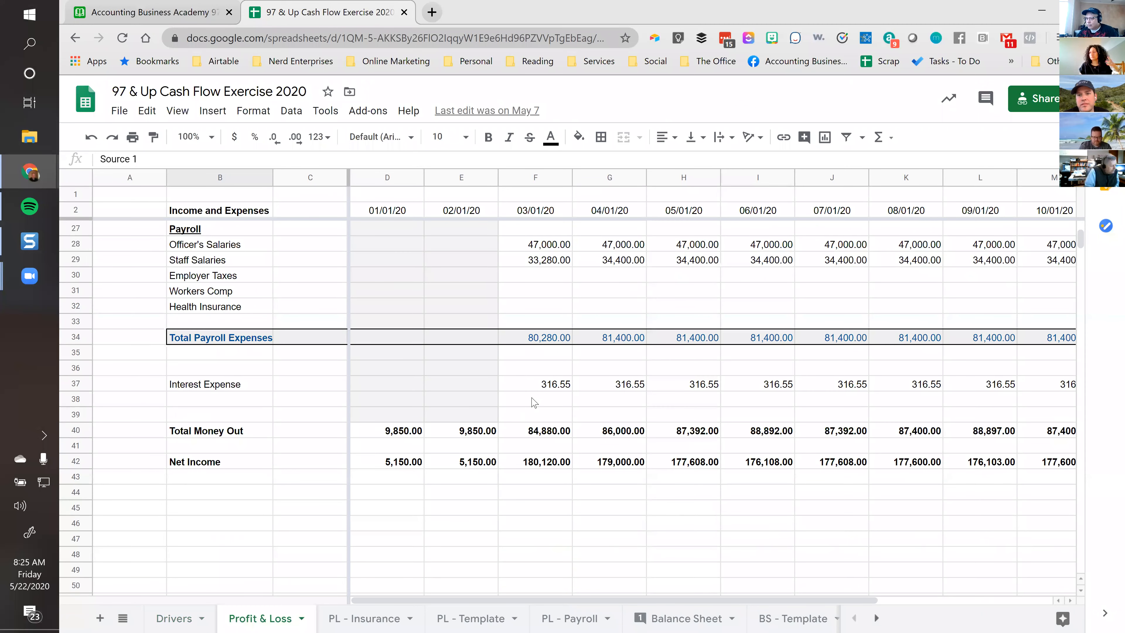
scroll(516, 368, up, 2)
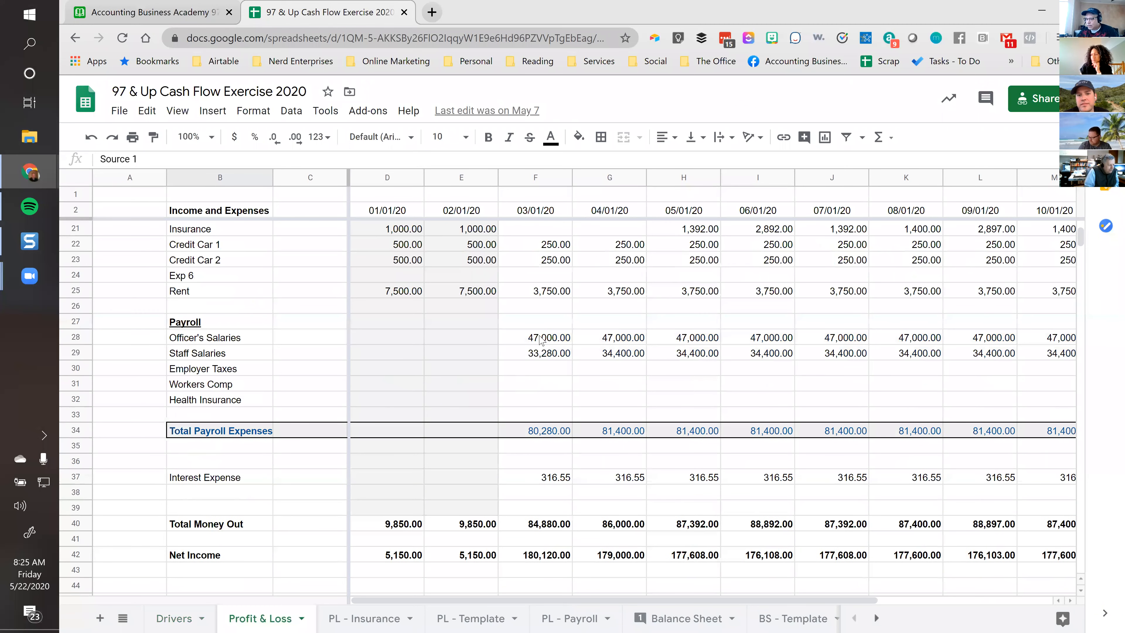
click(228, 344)
click(545, 341)
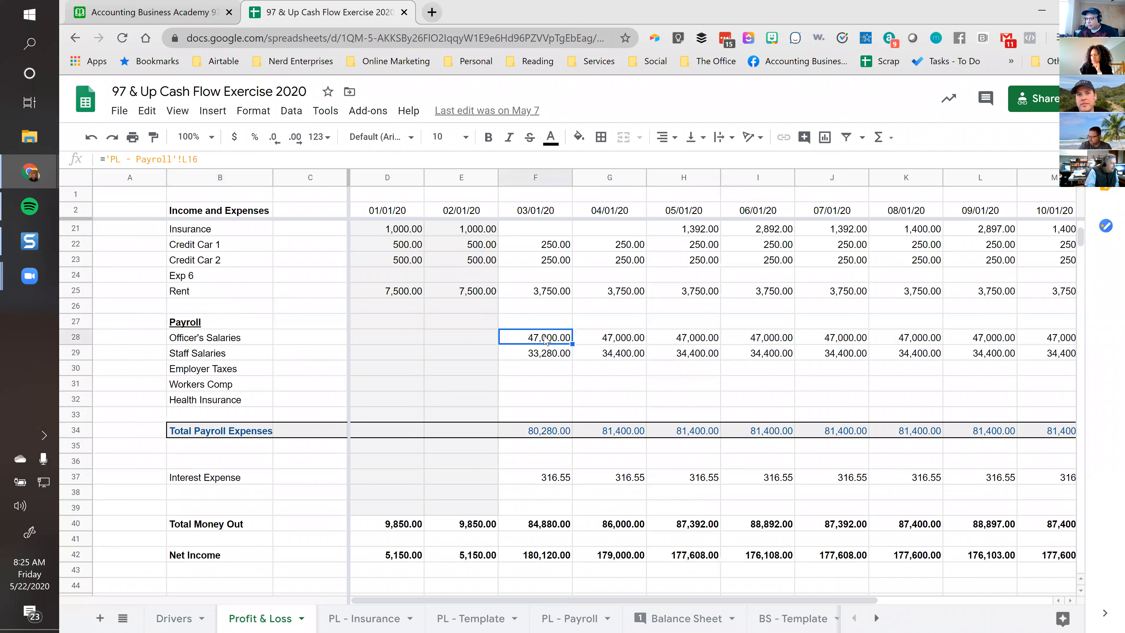
click(533, 360)
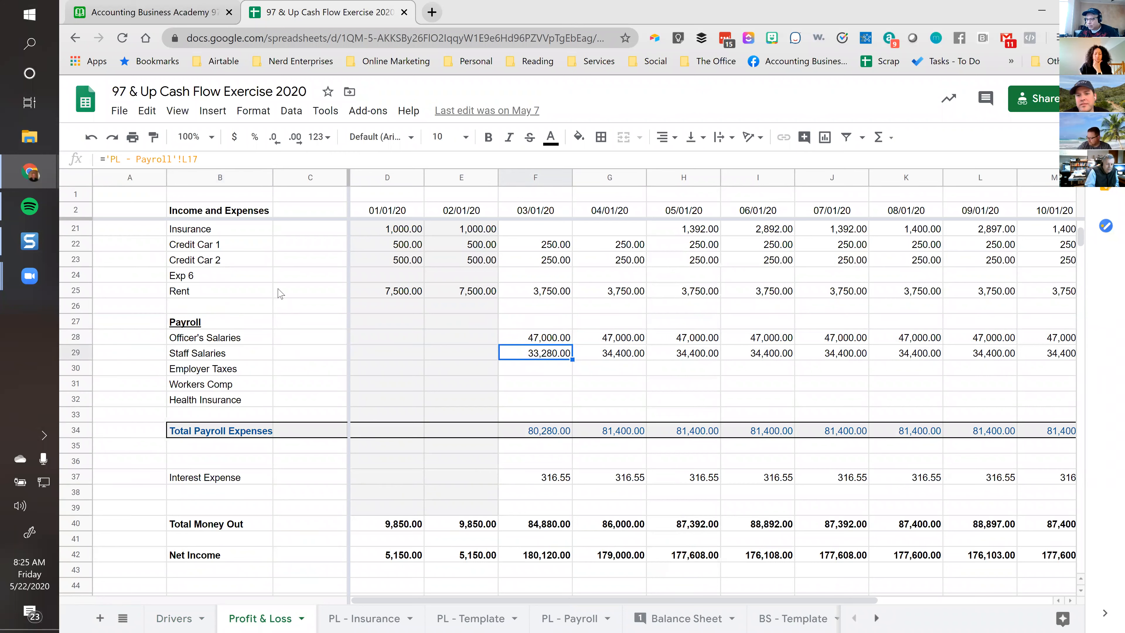
click(221, 165)
drag(221, 164, 96, 164)
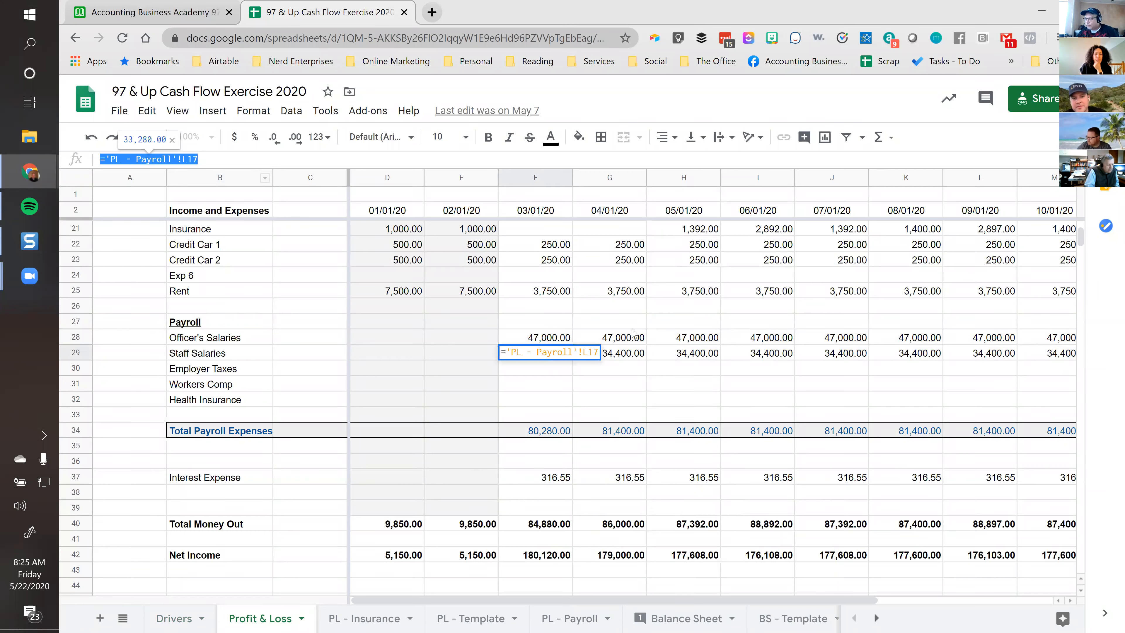
click(611, 321)
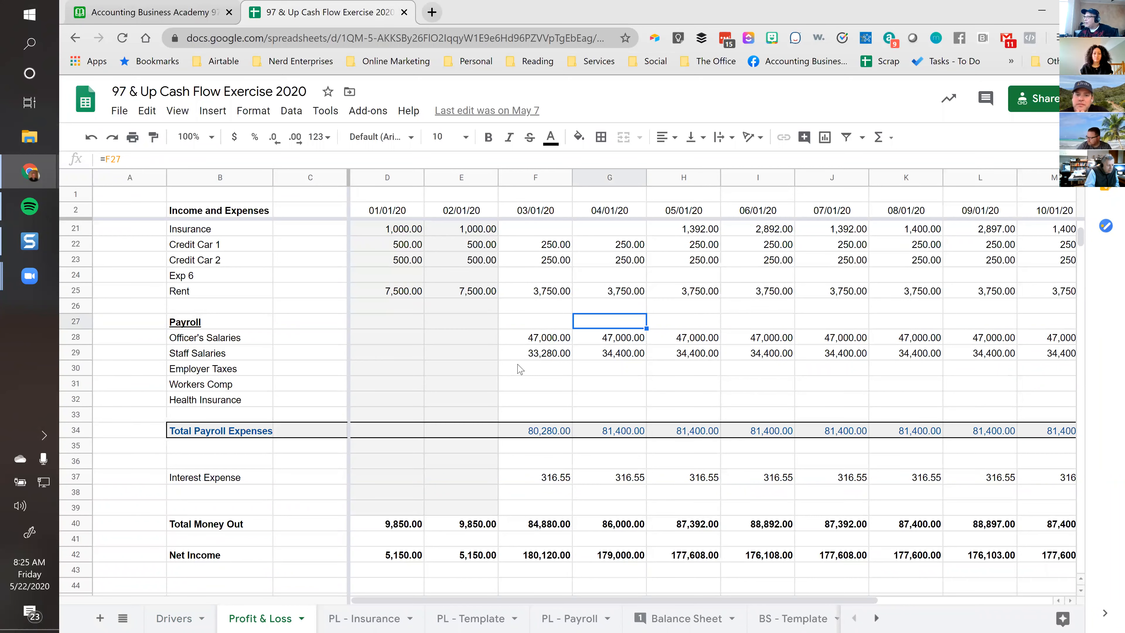
Examine the Umbrella and Key Employees amounts on the PL - Insurance sheet and look at the PL - Template sheet.
click(374, 619)
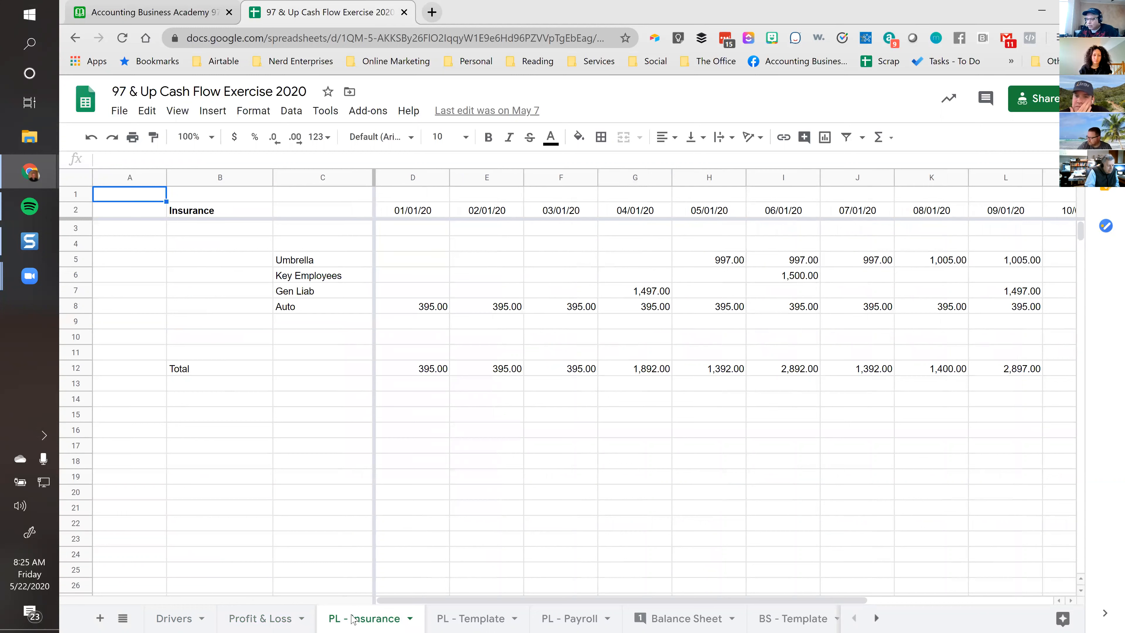
click(718, 261)
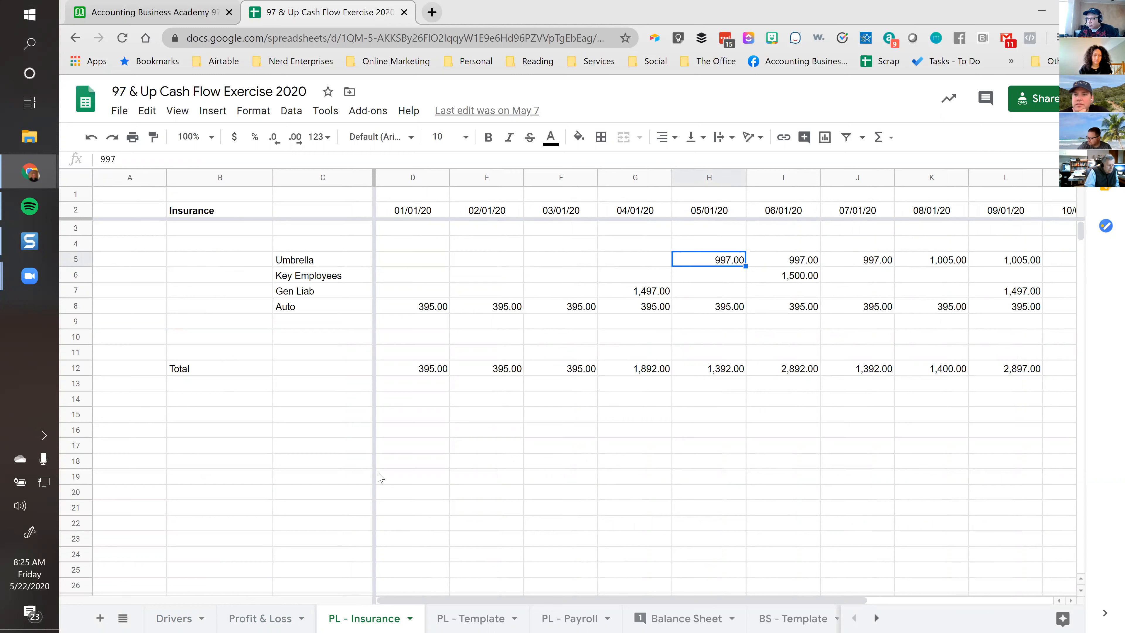
drag(262, 264, 706, 266)
click(707, 266)
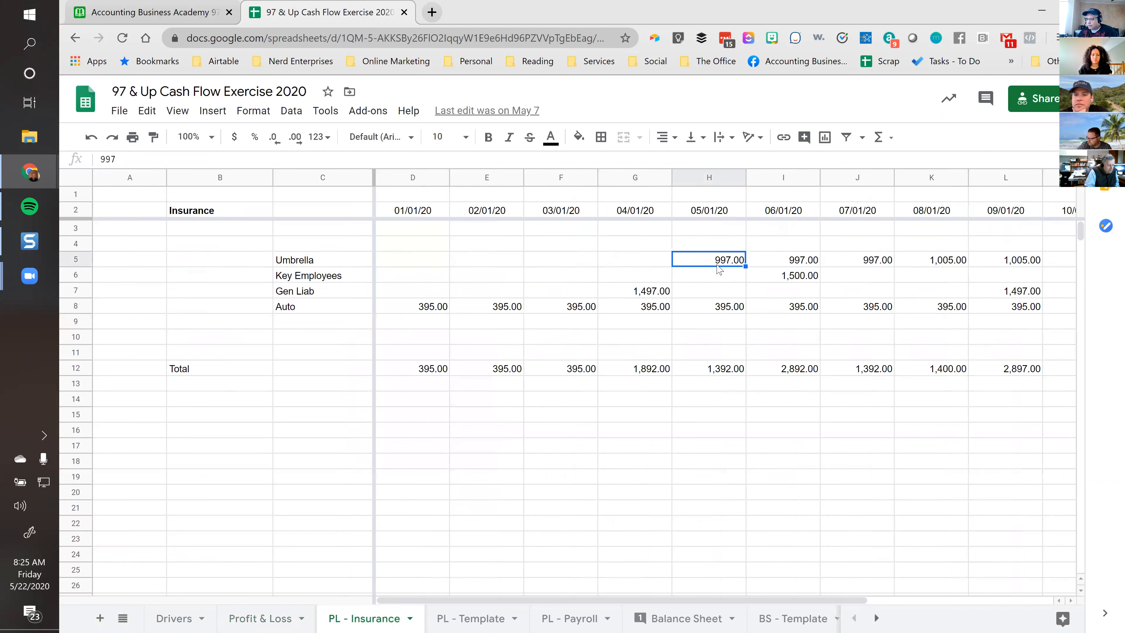
click(797, 277)
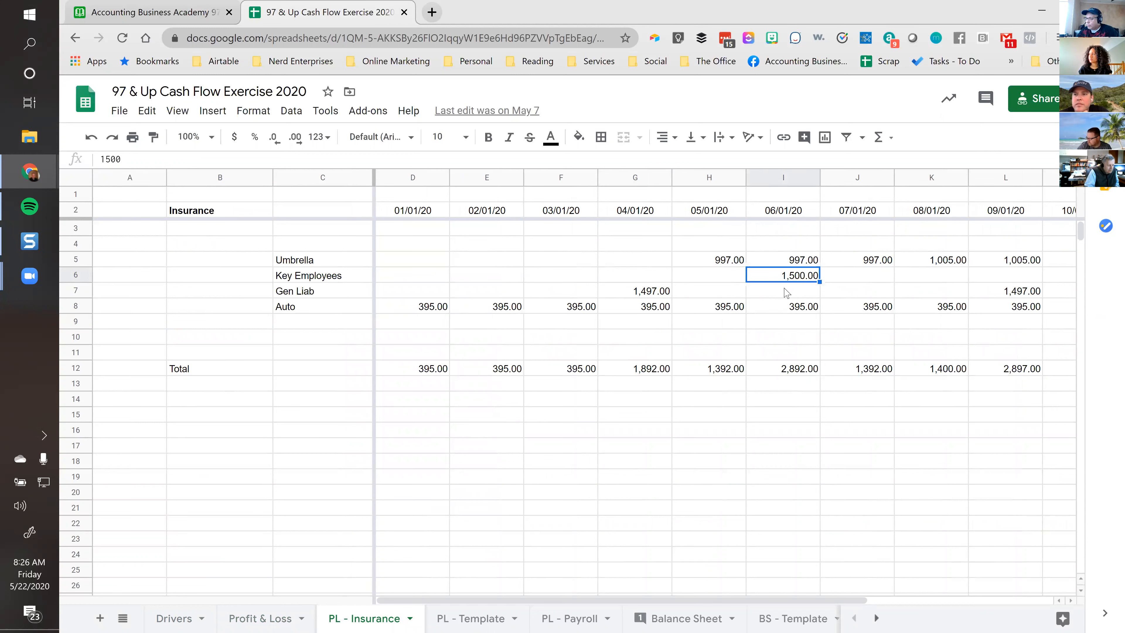
click(81, 275)
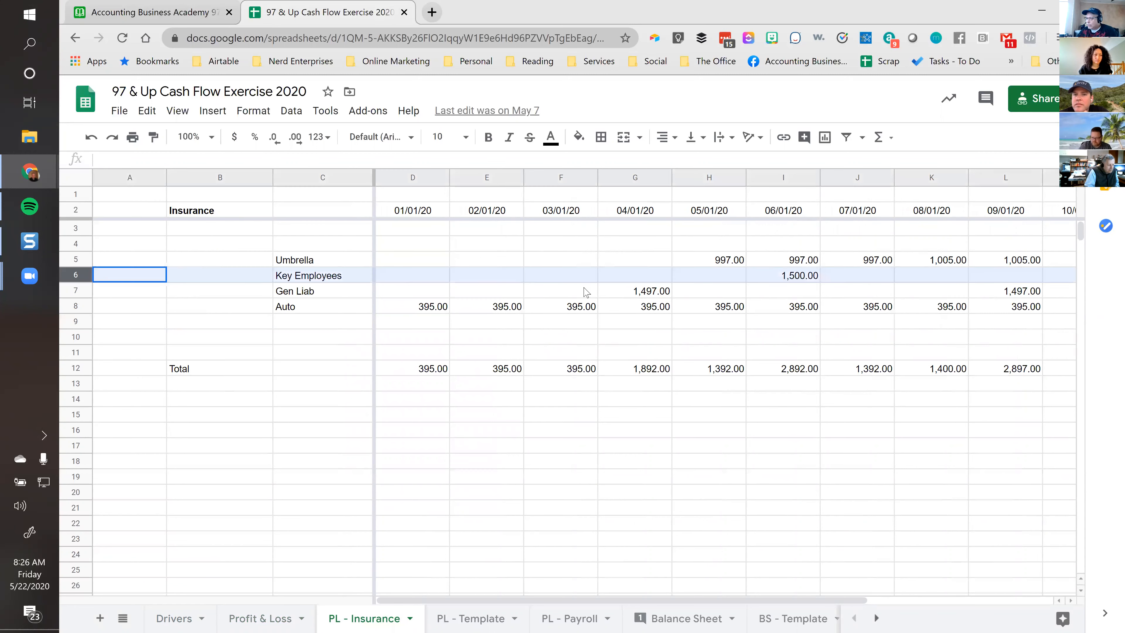
click(787, 278)
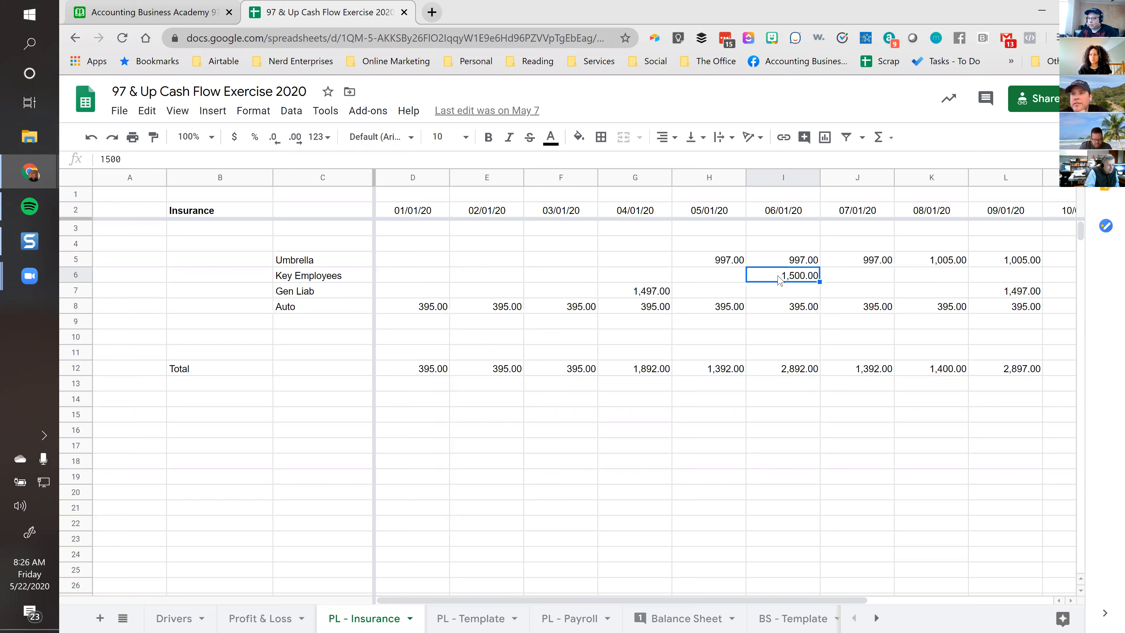
click(495, 620)
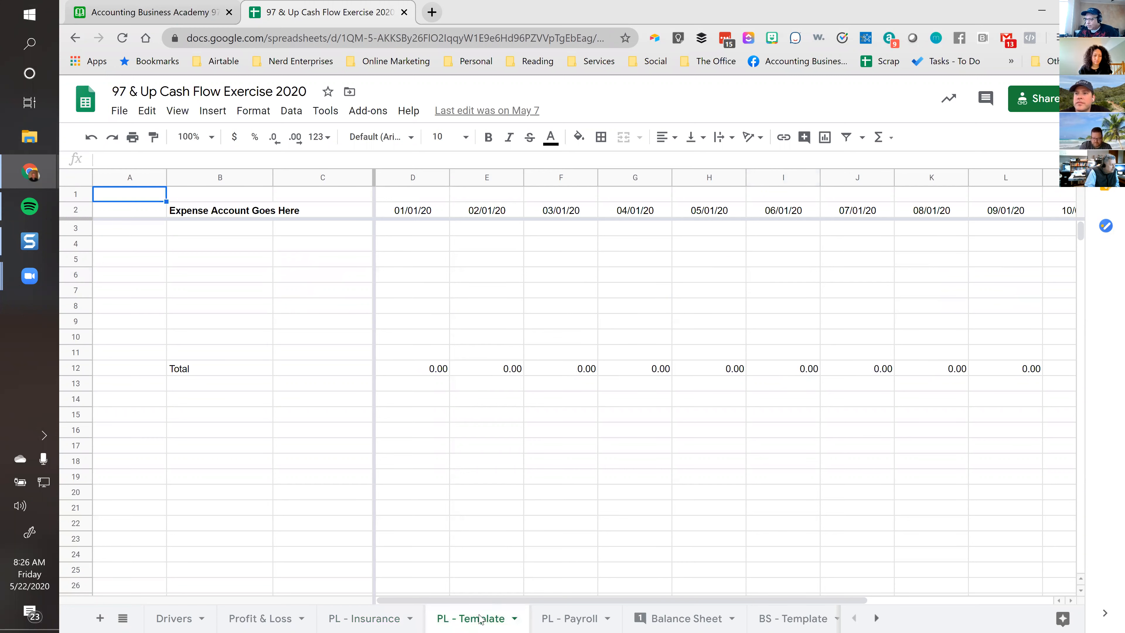
Open the PL - Payroll sheet and look through the employee wages down to the Officer row of Wages by Department.
click(565, 620)
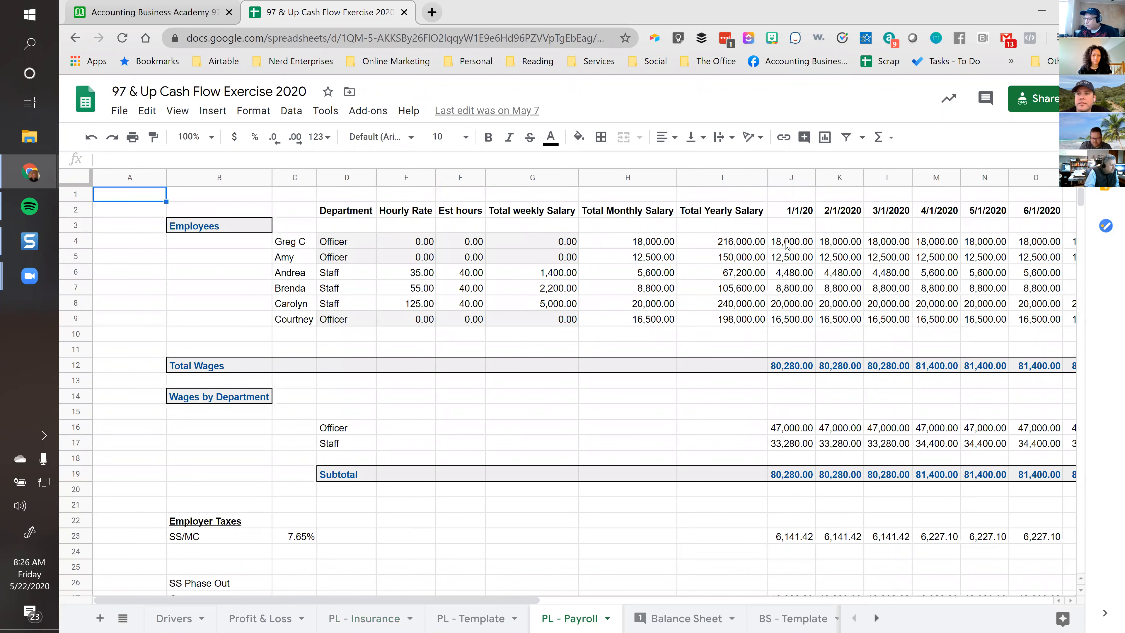
click(793, 246)
key(Home)
key(ctrl+Right)
key(ctrl+Down)
key(Right)
key(Right)
key(Right)
key(Right)
key(Right)
key(Right)
key(Right)
key(Right)
key(Down)
key(Down)
key(Down)
key(Down)
key(Down)
key(Down)
key(Down)
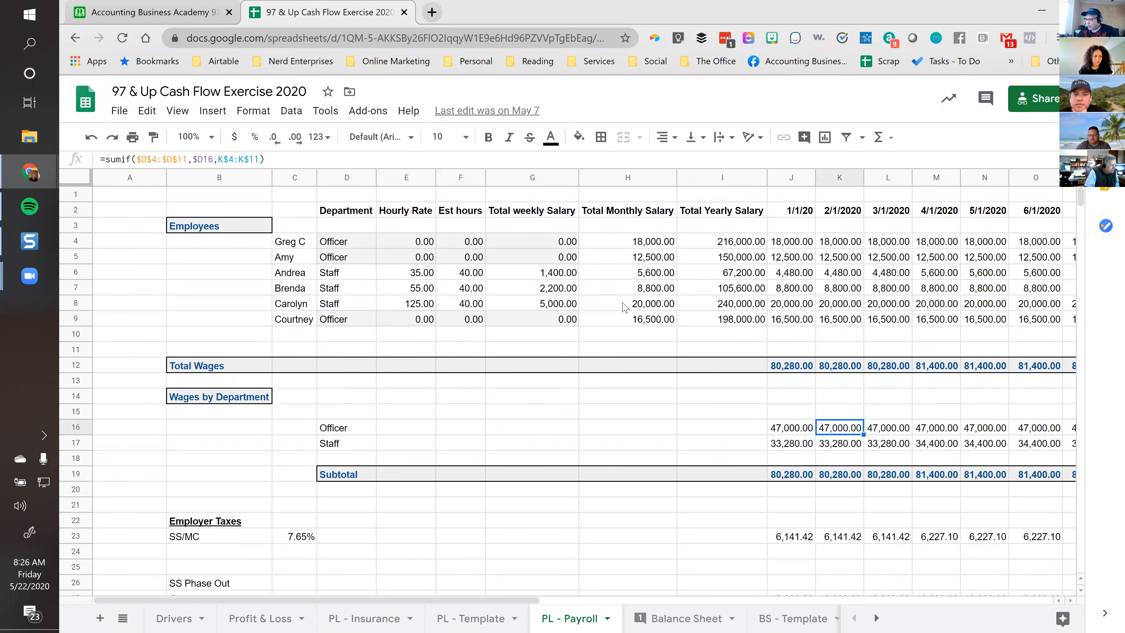
Inspect the SUMIF formulas for January Officer and Staff wages and the Department column they refer to.
click(334, 182)
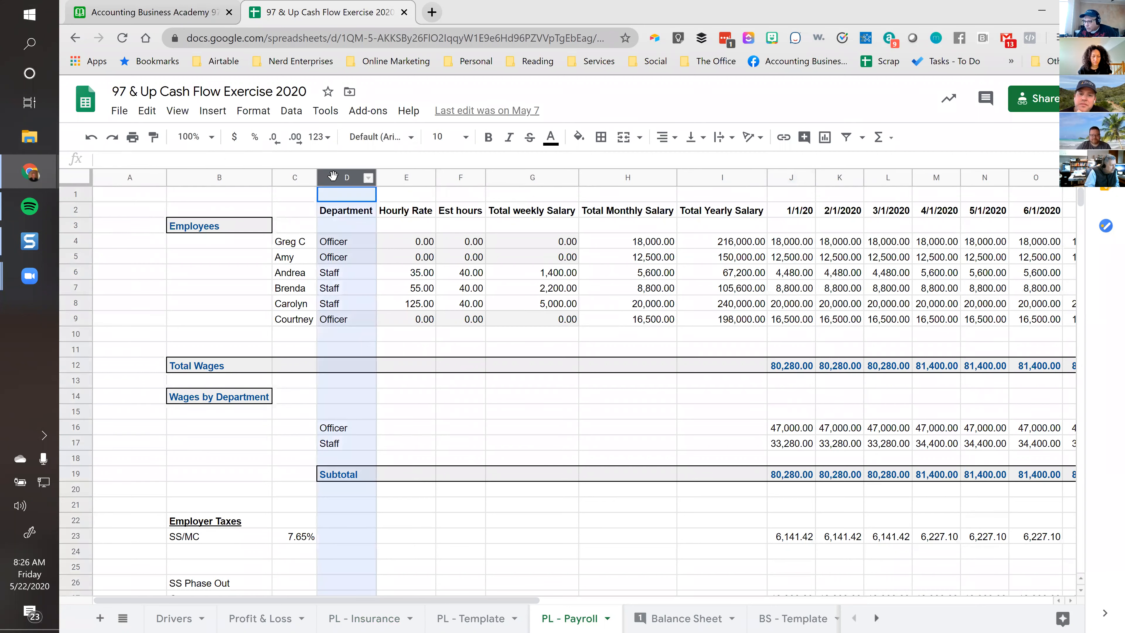
click(788, 428)
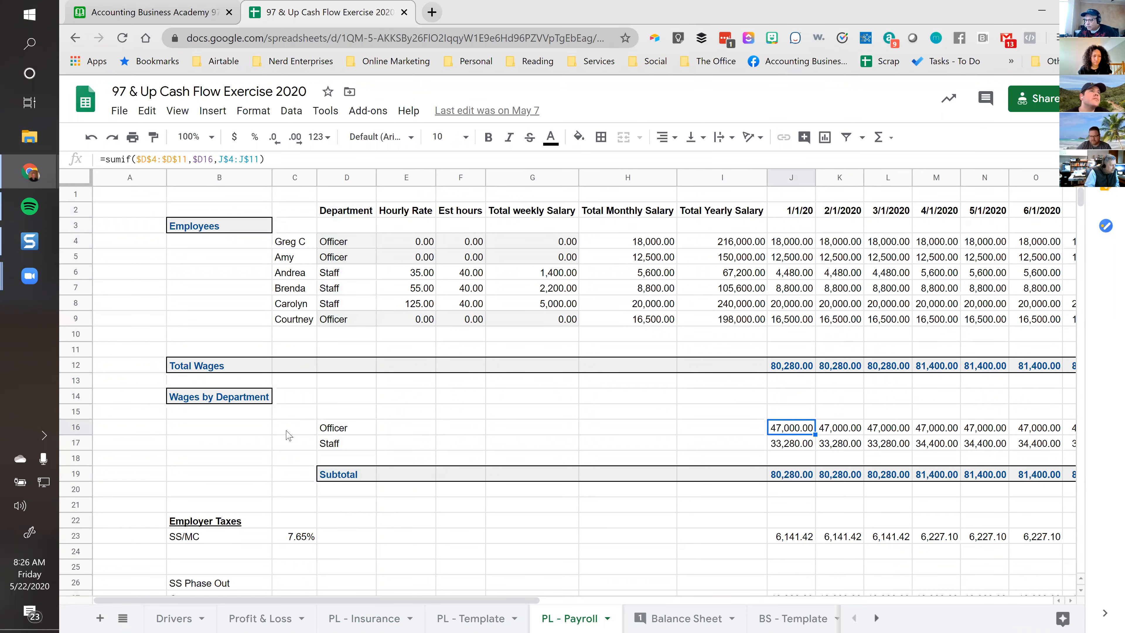
click(75, 428)
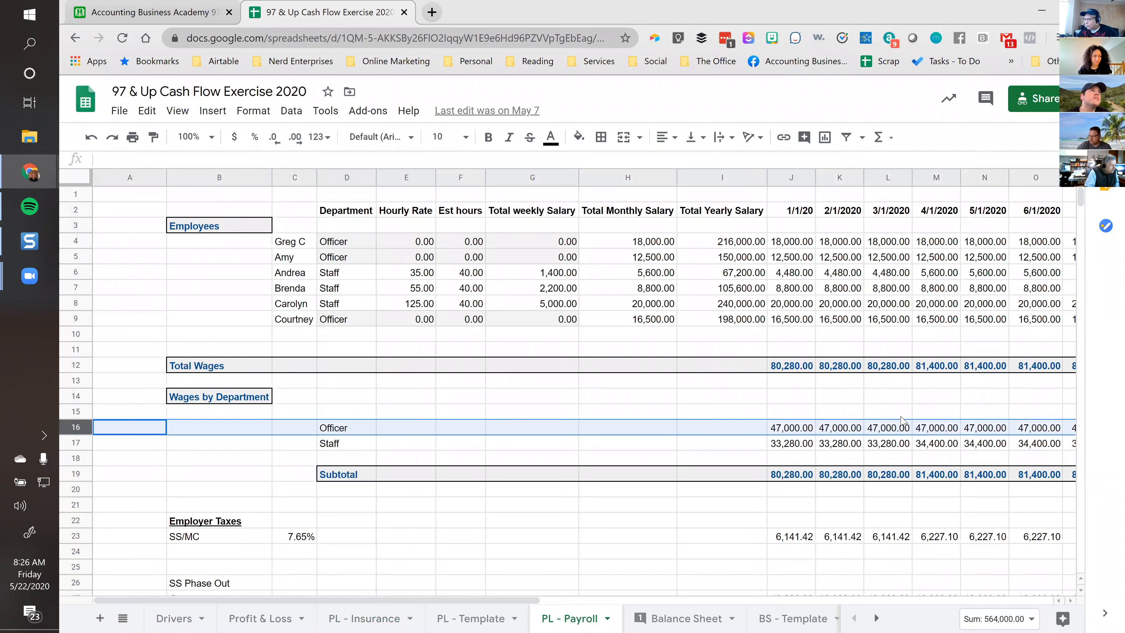
click(793, 432)
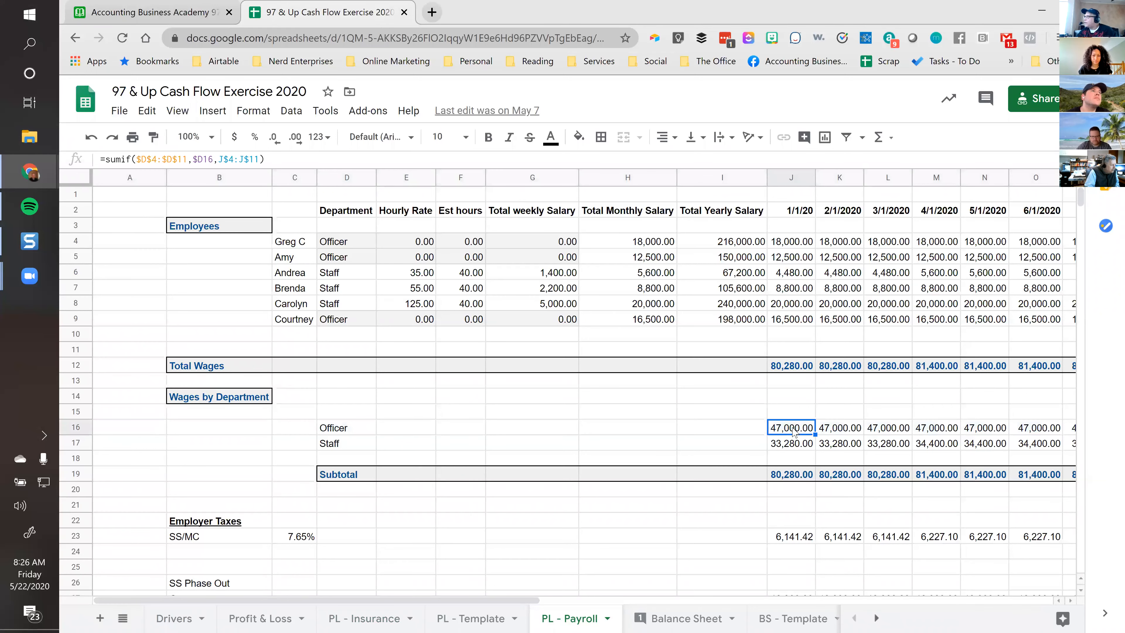
click(792, 444)
Check the Employer Taxes section, inspecting the SS/MC rate reference and the January tax formula.
scroll(764, 335, down, 2)
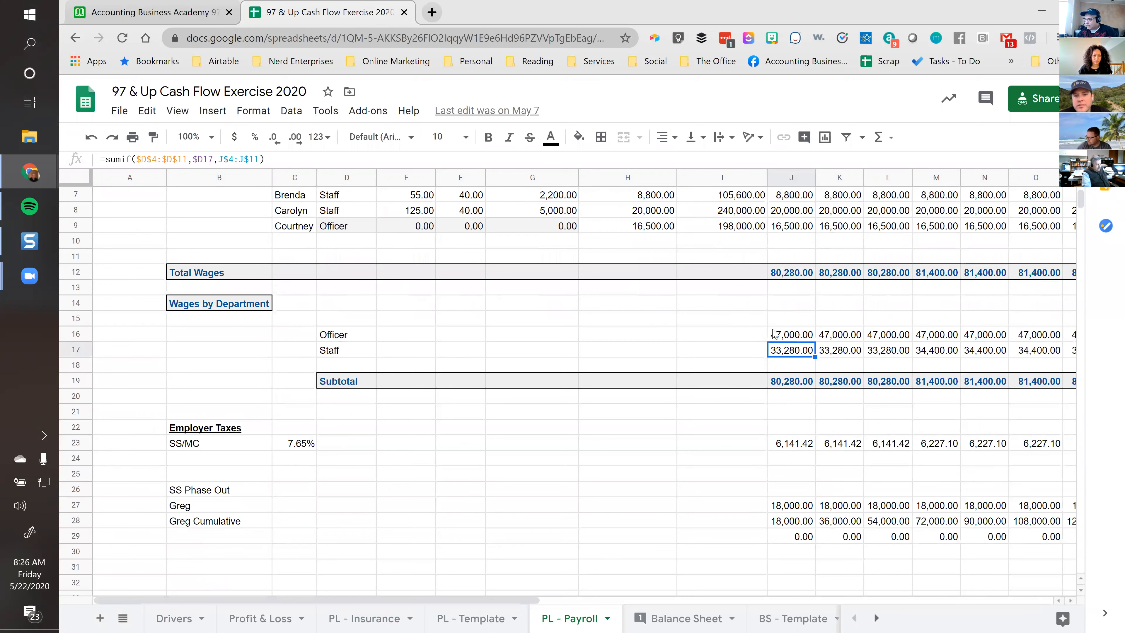
click(788, 443)
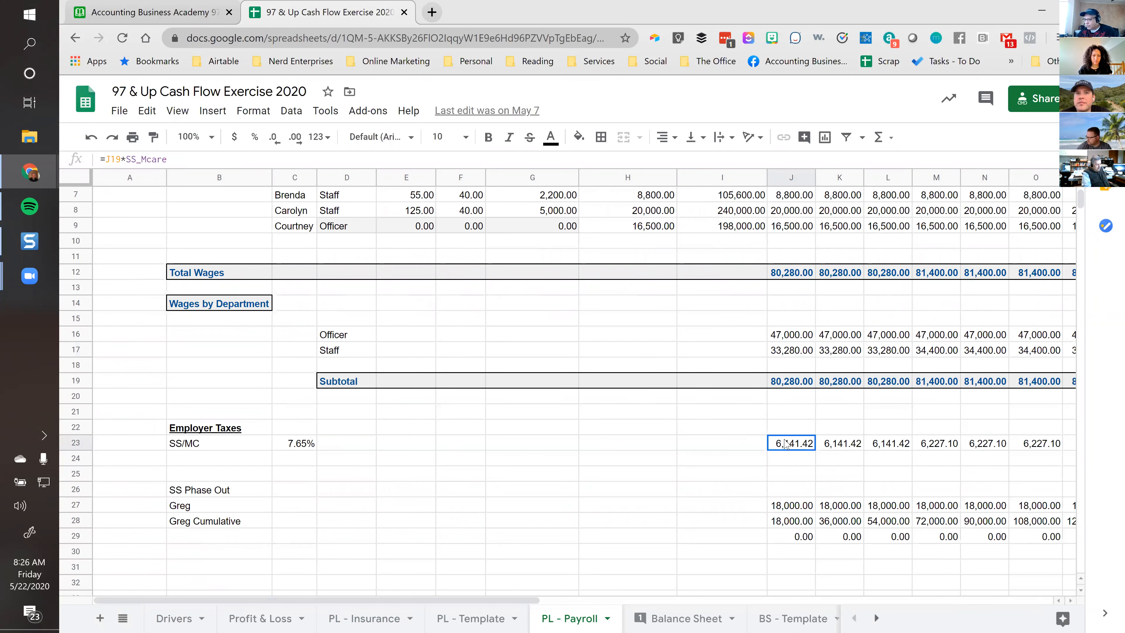
scroll(813, 449, down, 2)
click(254, 358)
click(279, 357)
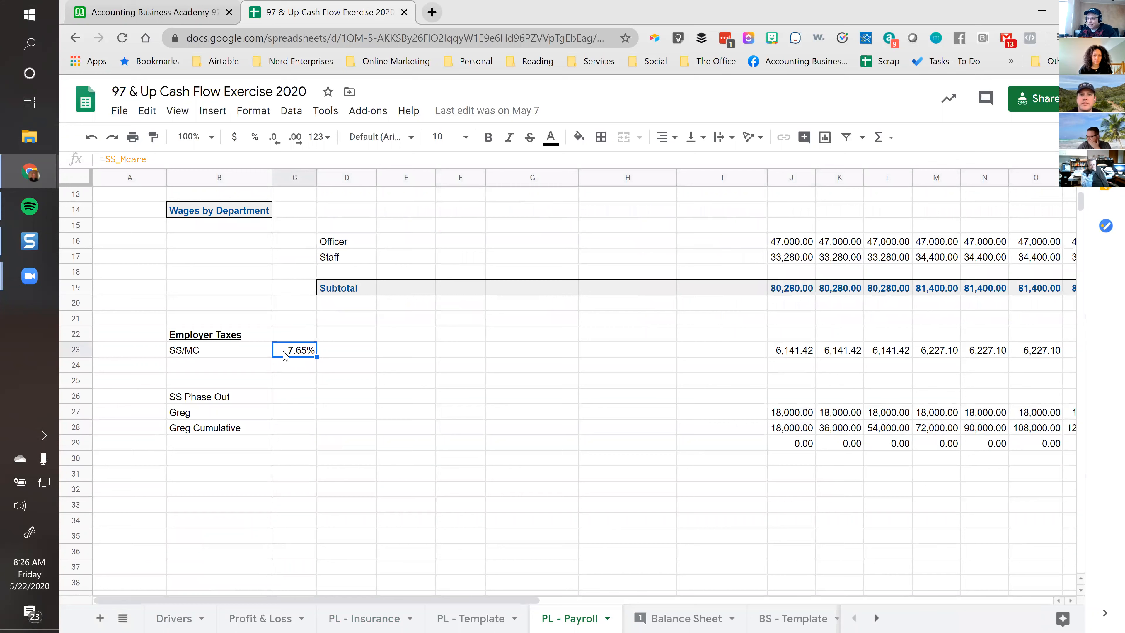
click(787, 354)
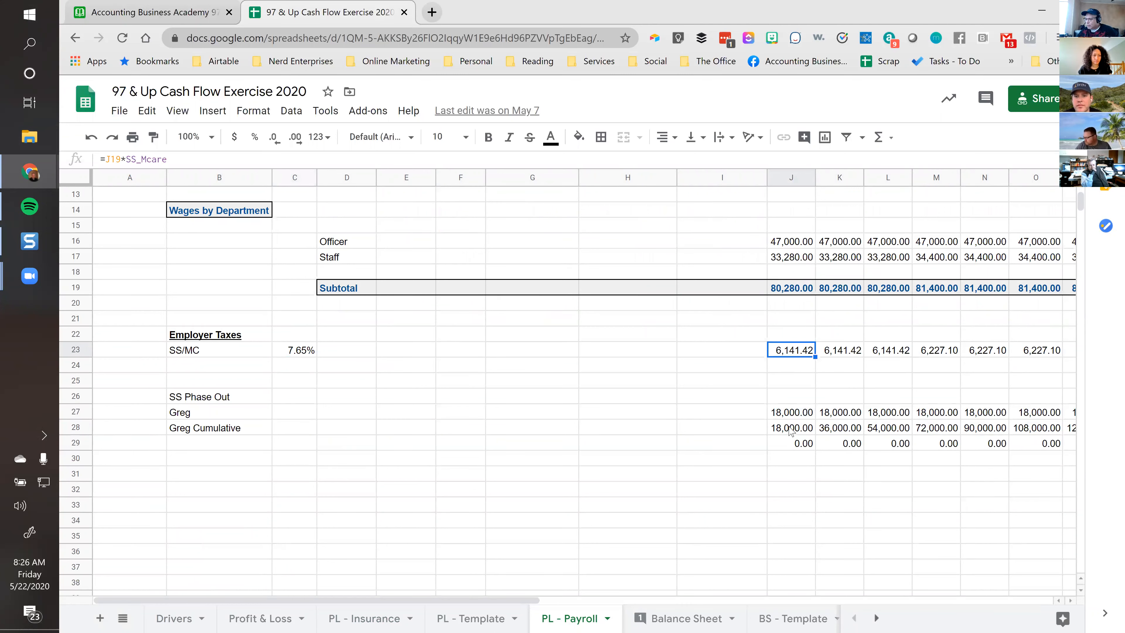
Examine the SS Phase Out rows across the months, including the phase-out IF formula in the last month.
click(789, 414)
key(Right)
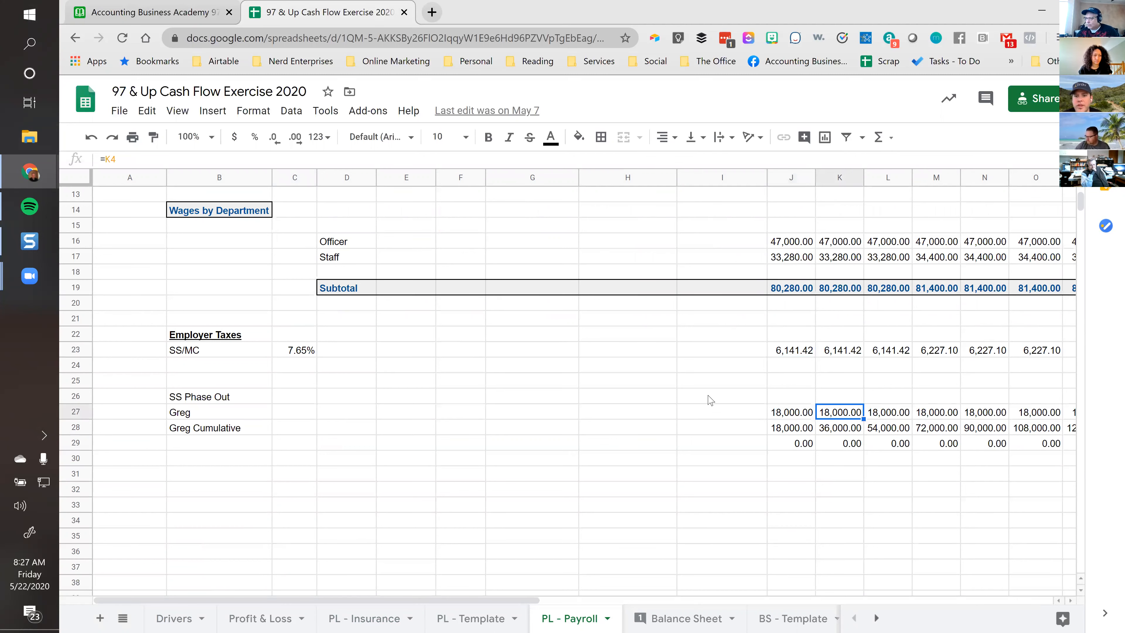
key(ctrl+Right)
key(Down)
key(Down)
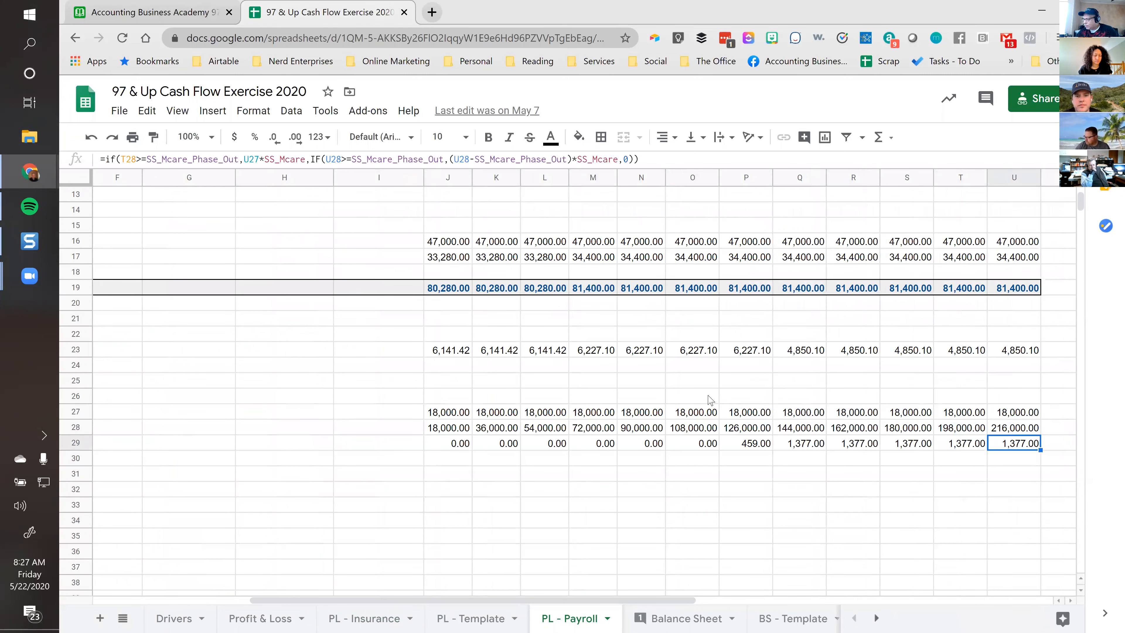
key(ctrl+Left)
key(Up)
key(Up)
key(Home)
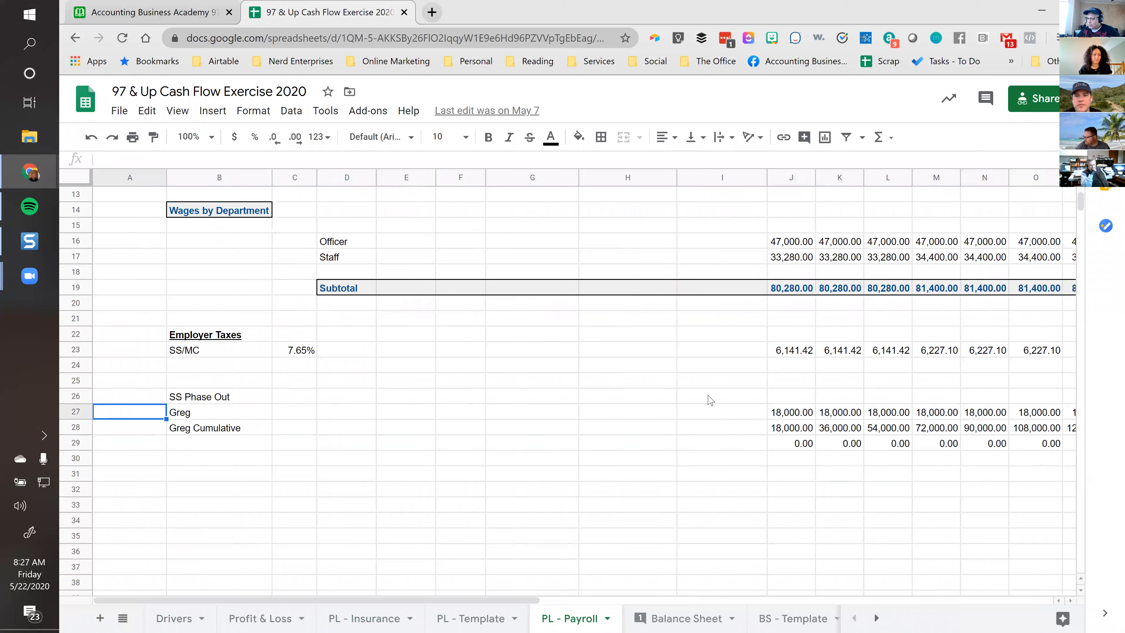
Open the Balance Sheet and inspect the Projected Ending Cash Balance formulas, focusing on the Mar 20 column.
click(654, 620)
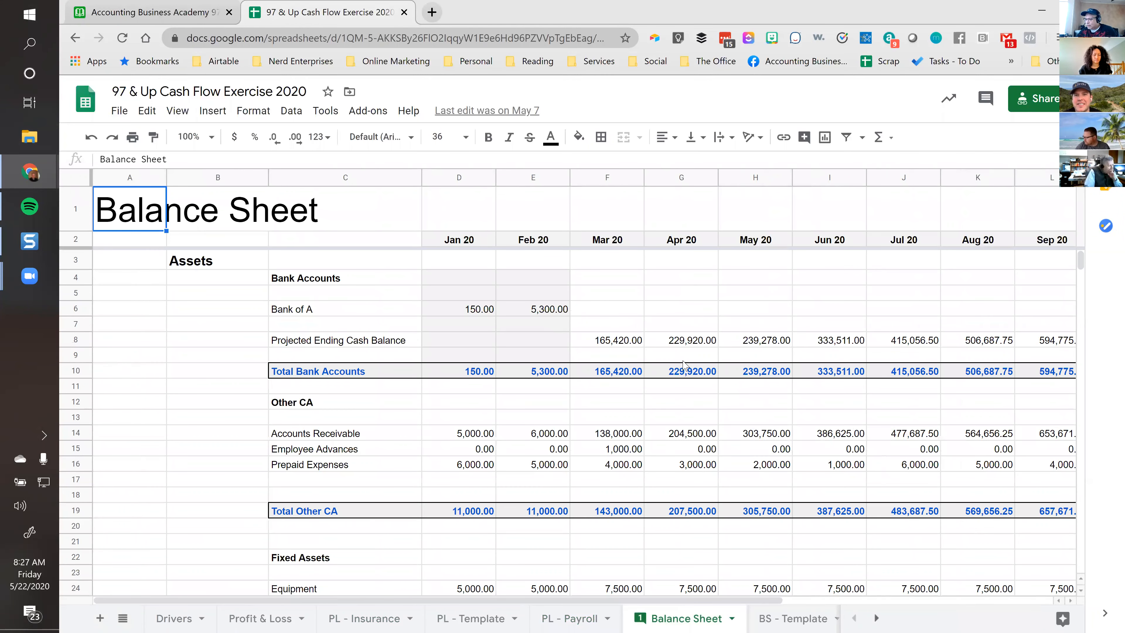
click(678, 346)
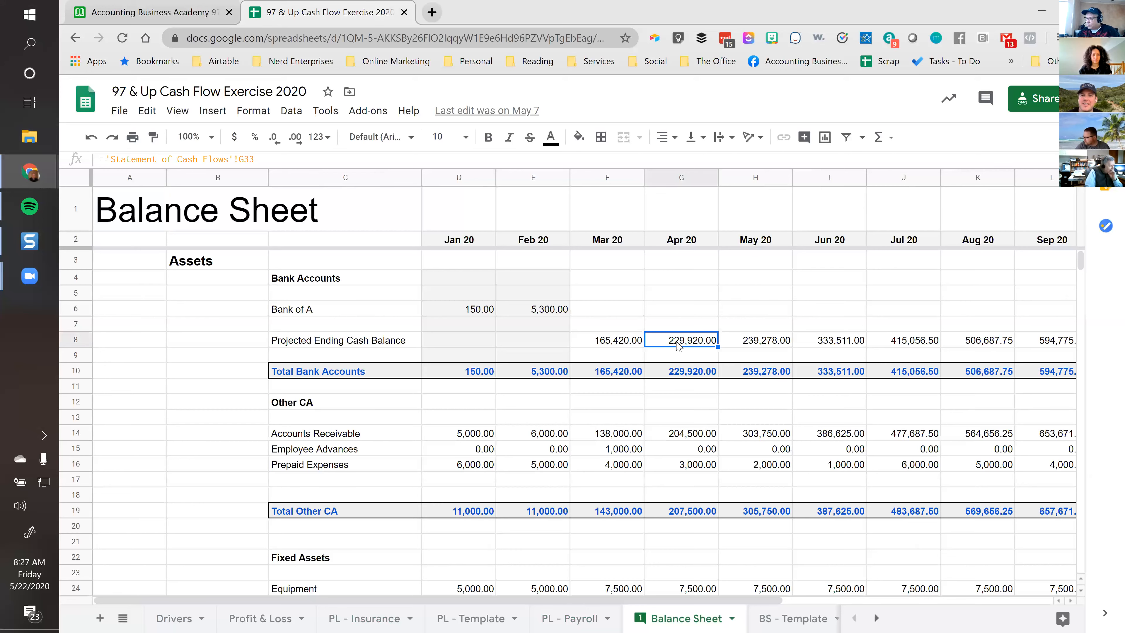
key(ctrl+Right)
key(ctrl+Left)
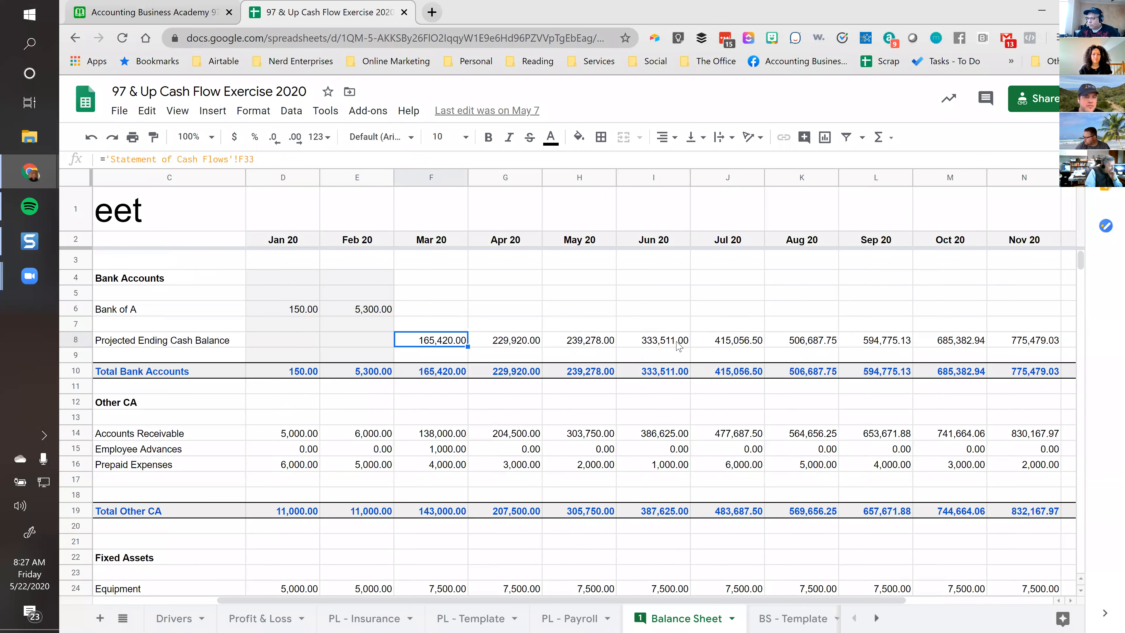
click(412, 182)
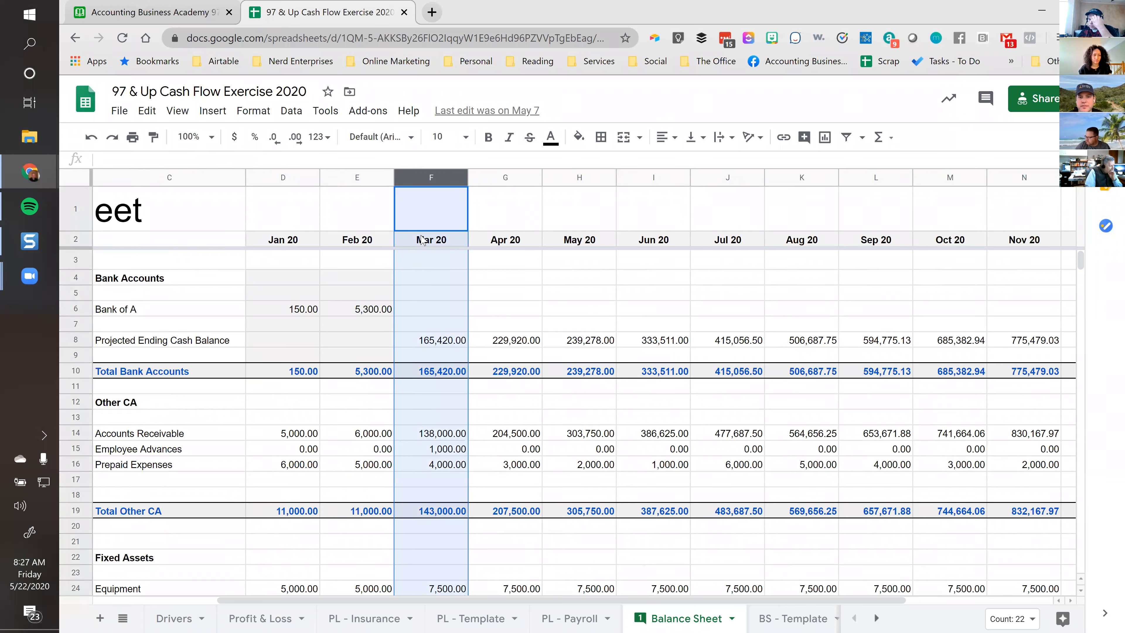
click(410, 341)
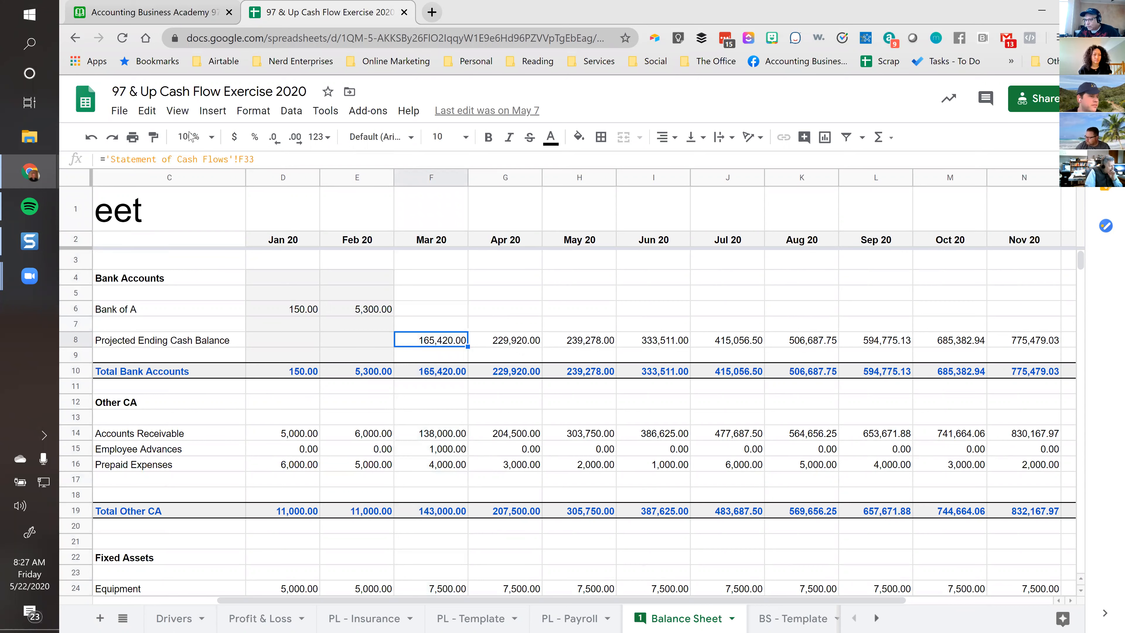
click(417, 178)
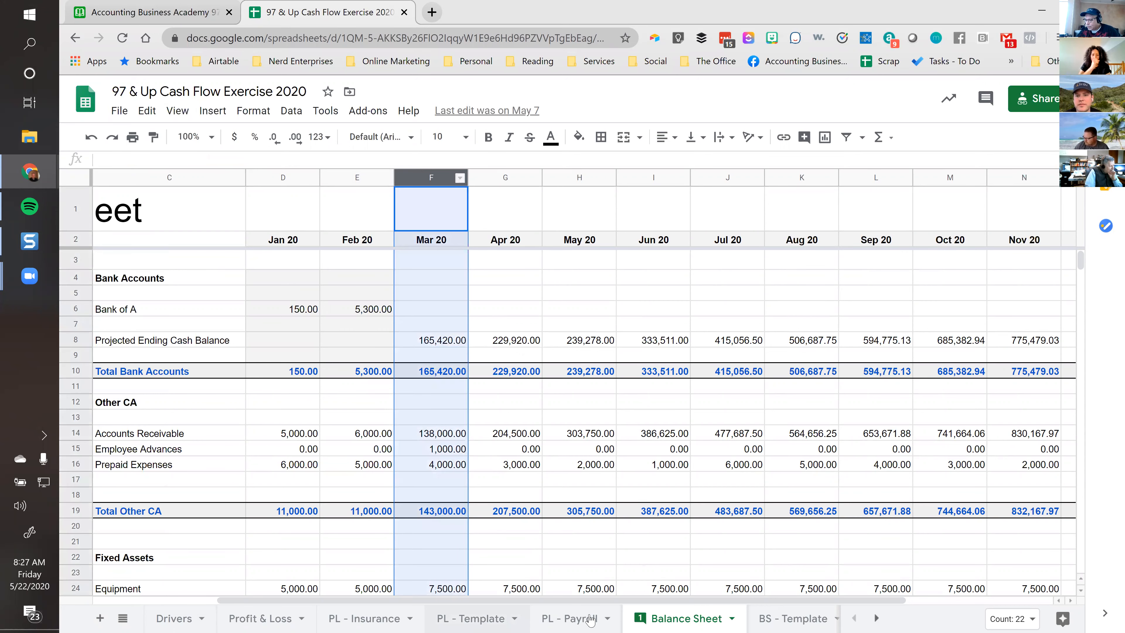
Open the BS - Template sheet and check the Beginning Balance formulas for February and May and the May Ending Balance formula.
click(781, 620)
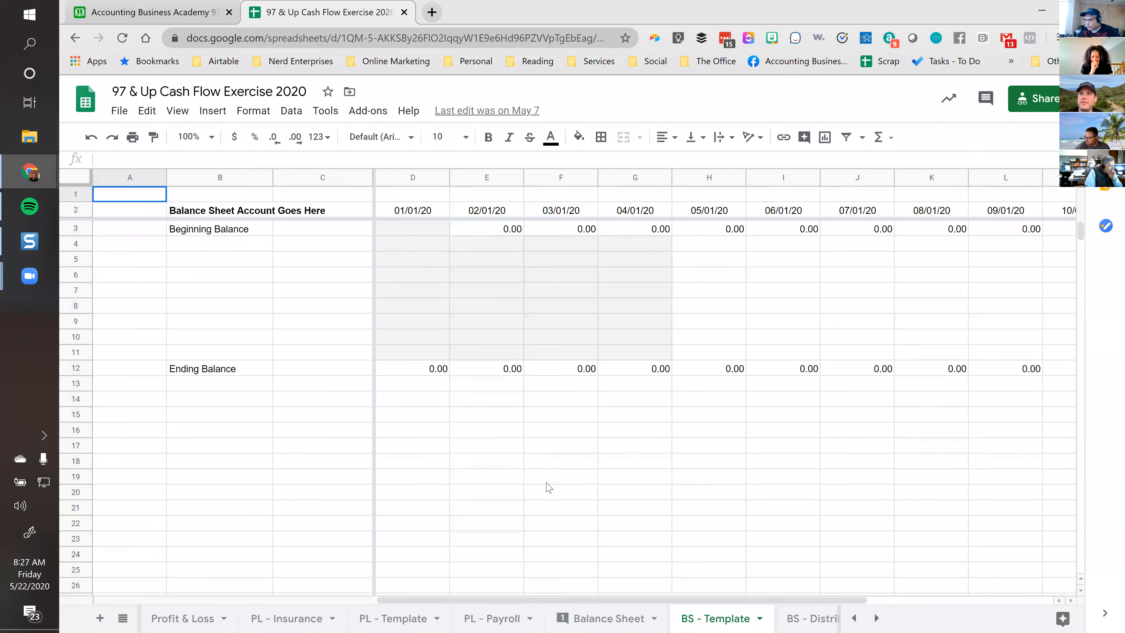
click(494, 231)
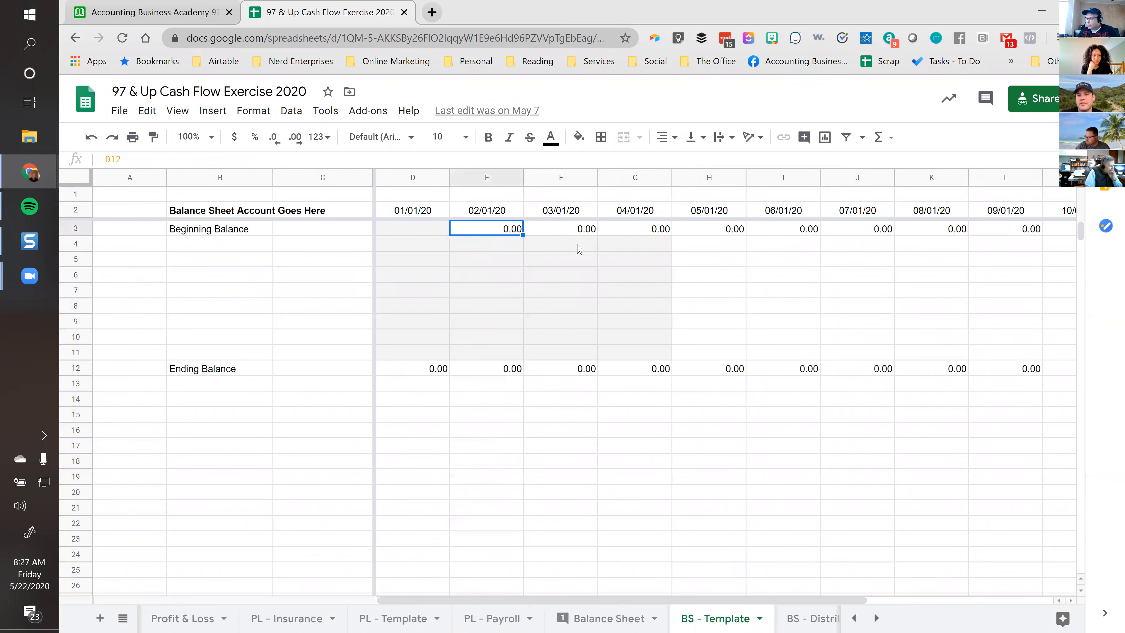
click(719, 238)
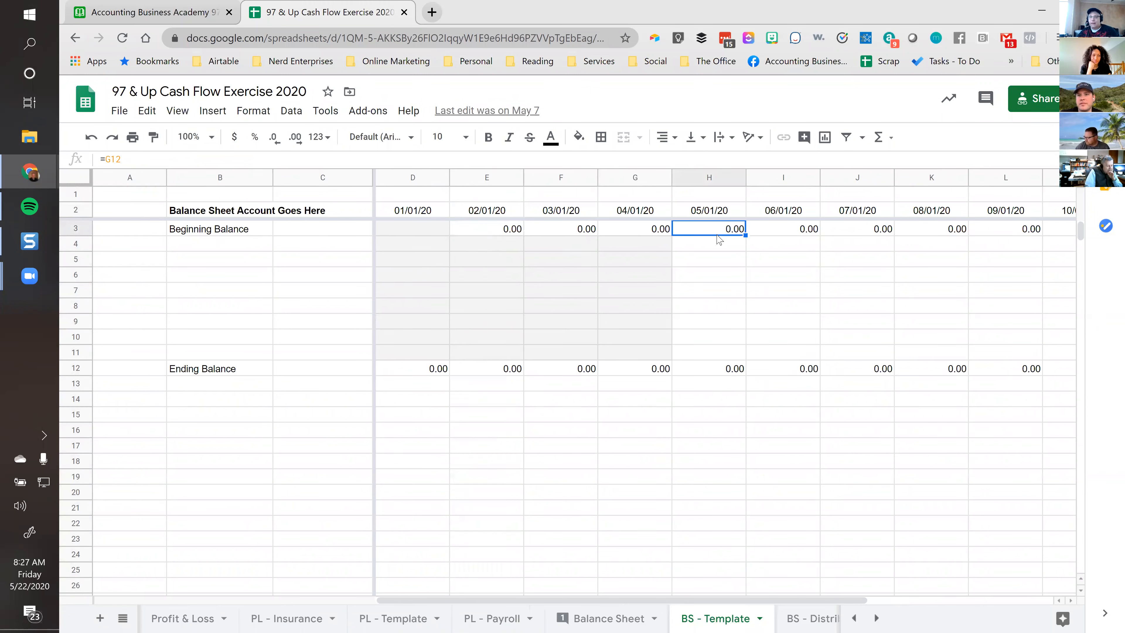
click(719, 371)
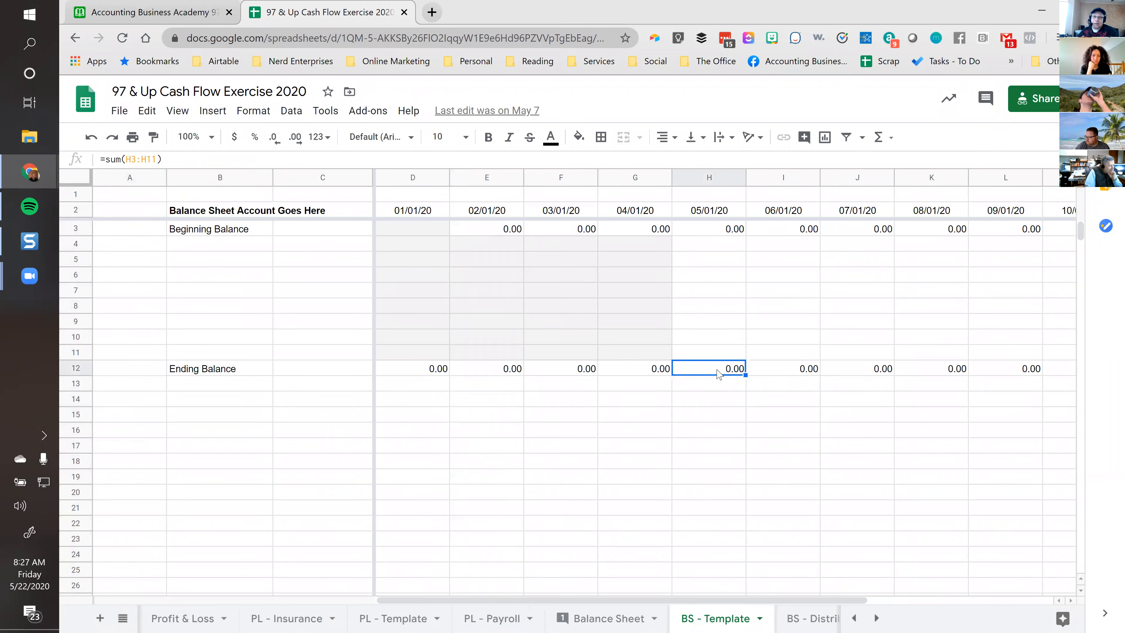
Open the BS - Distributions sheet and examine the Tax Distribution row, especially the July entry.
click(804, 619)
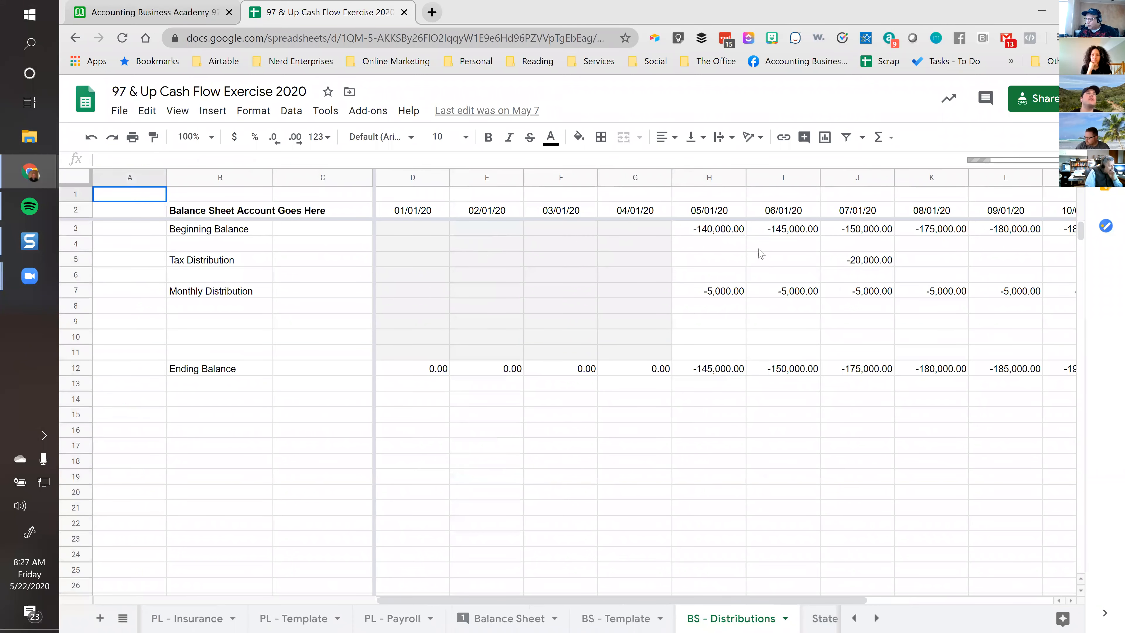
click(733, 243)
click(74, 258)
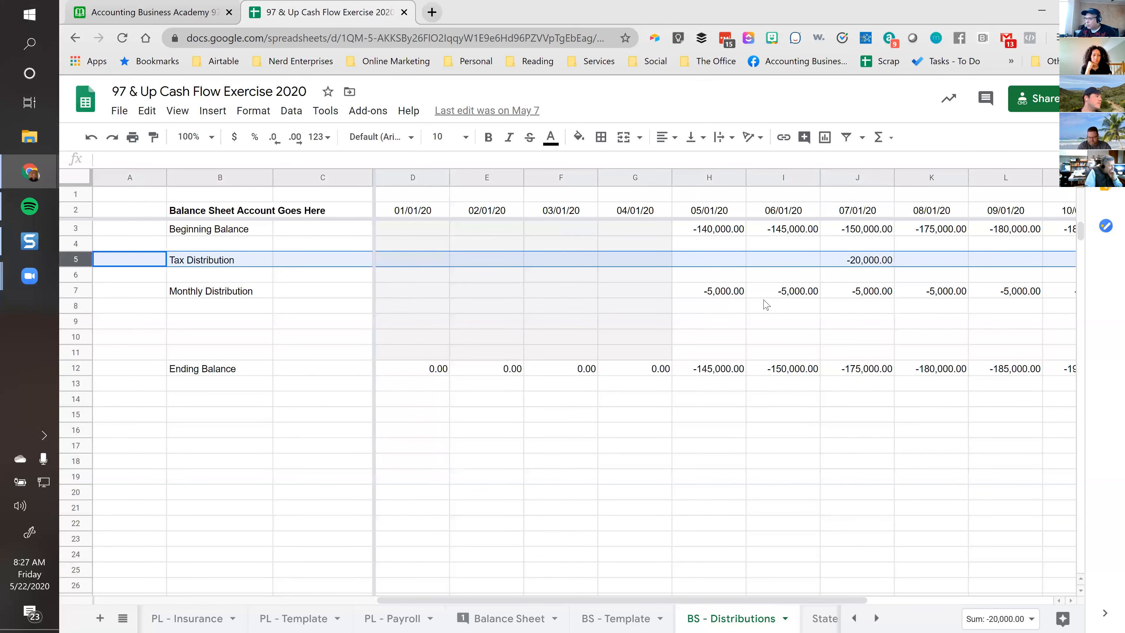
click(872, 261)
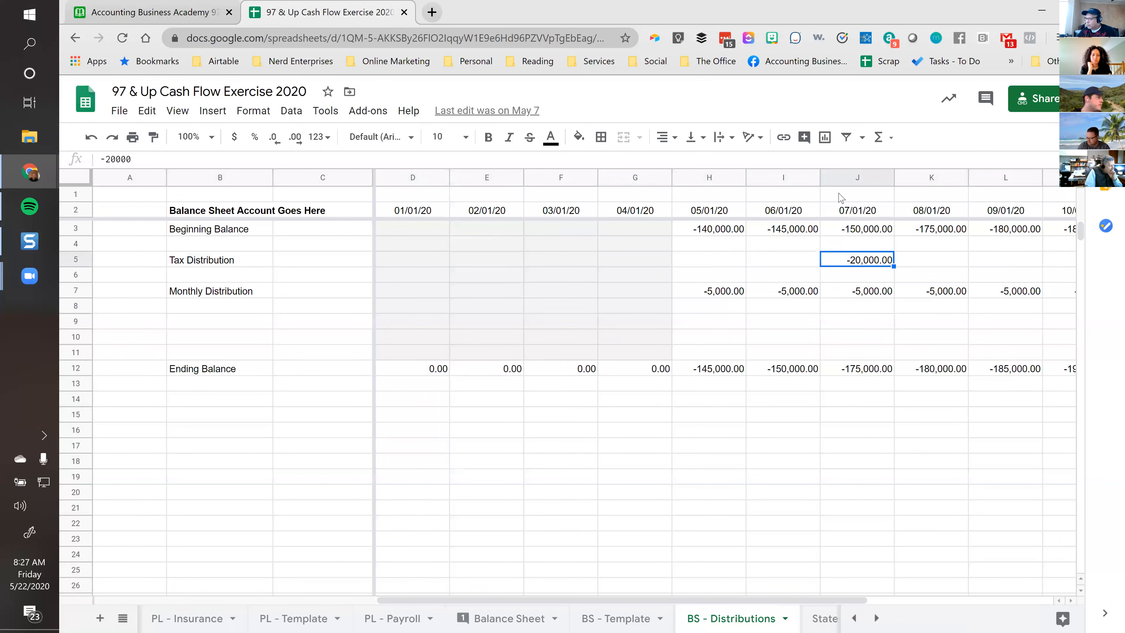
click(841, 178)
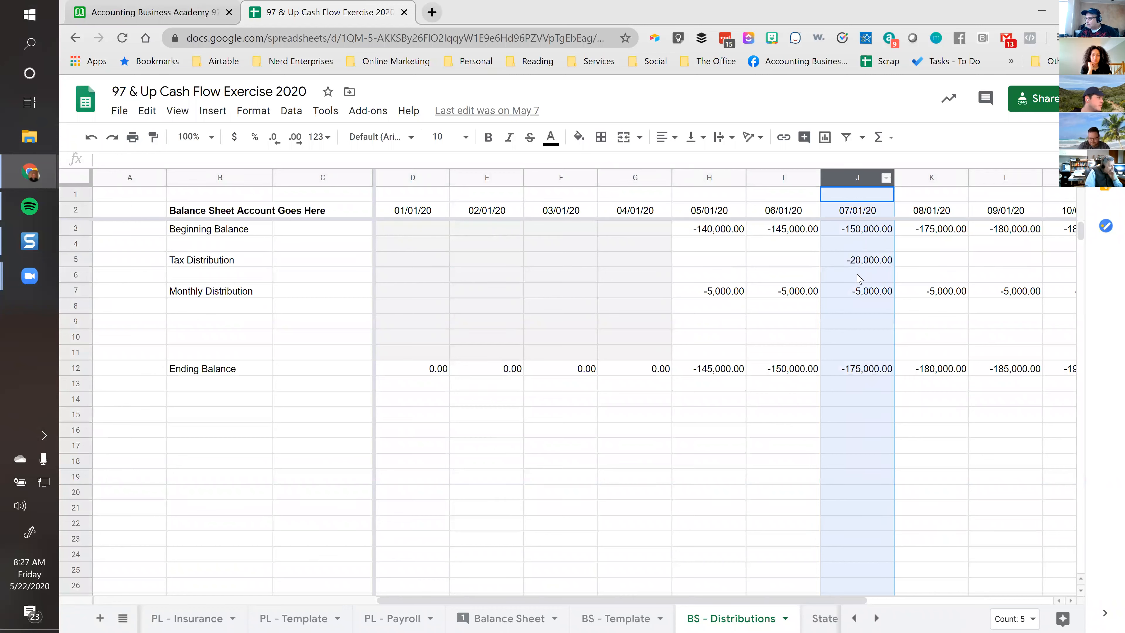
click(841, 263)
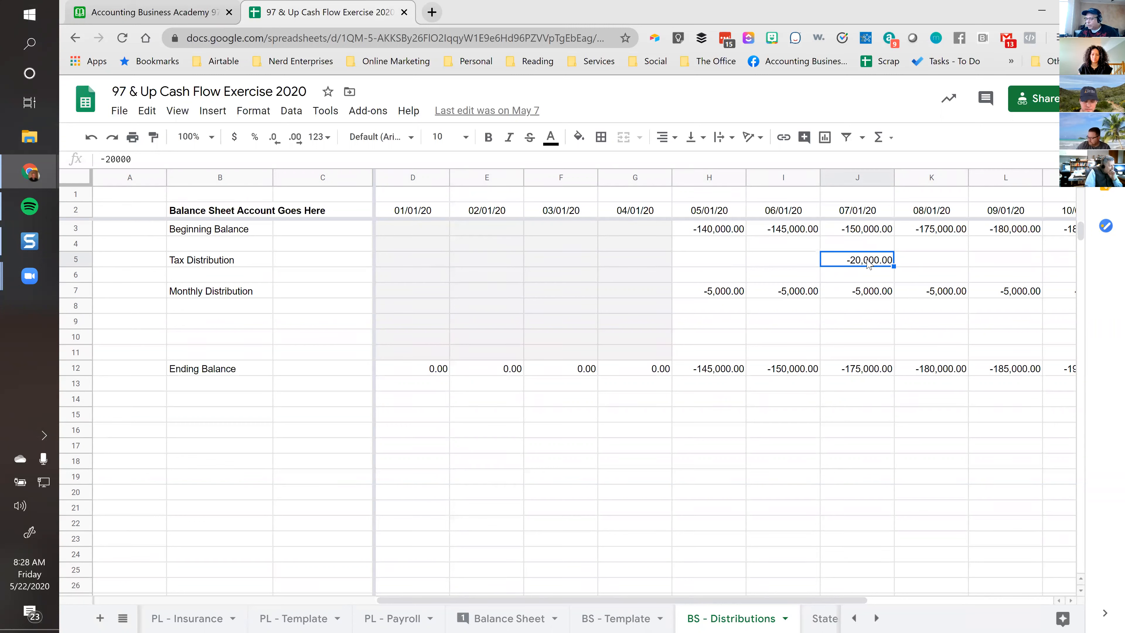
Inspect the Monthly Distribution entries from May to September and how each month refers to the previous one.
click(866, 292)
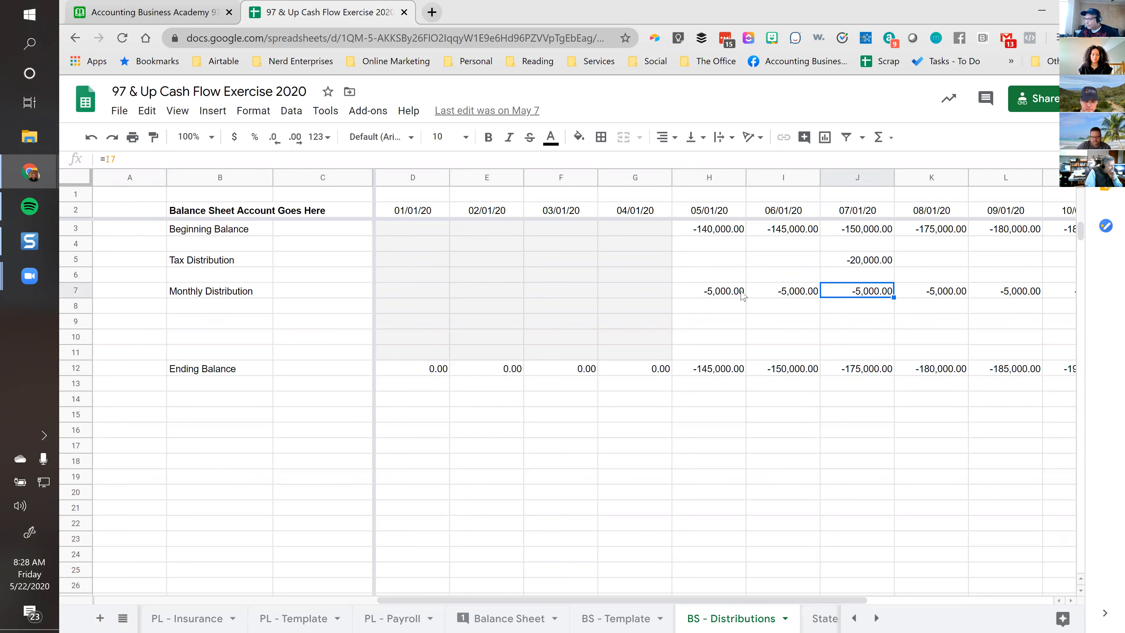
click(724, 295)
drag(907, 295, 1001, 293)
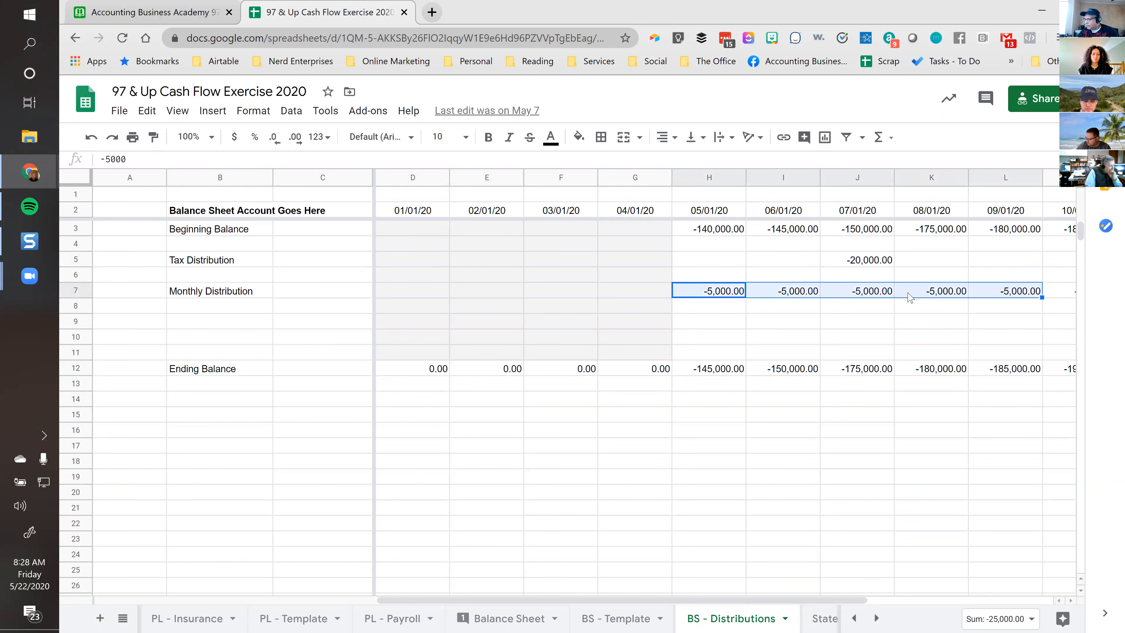
click(859, 295)
key(Right)
key(Right)
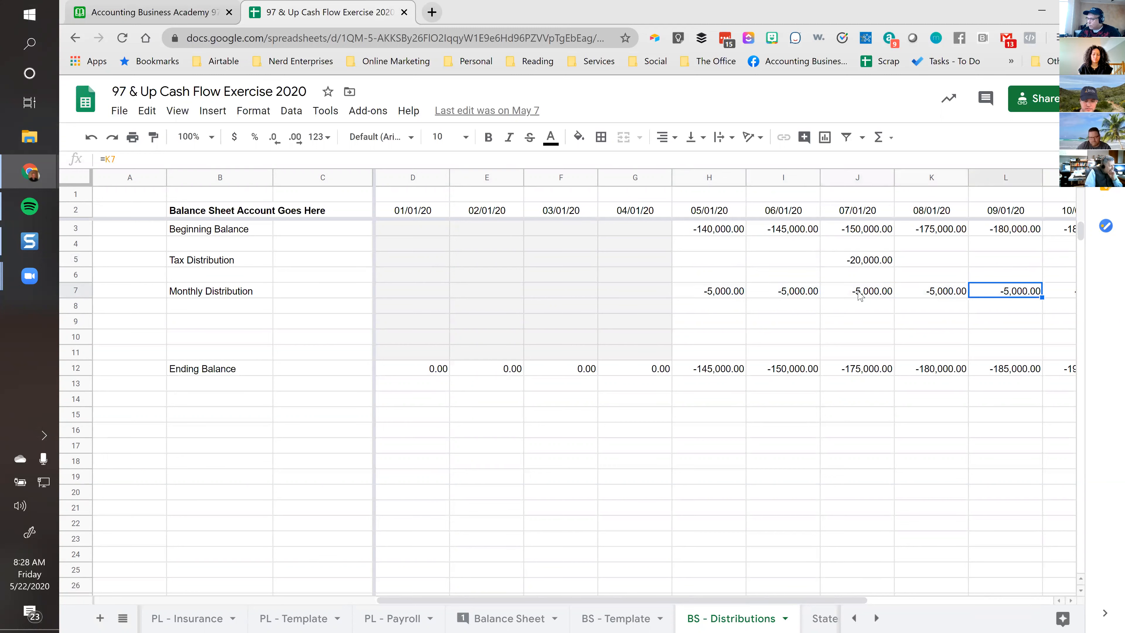
Return to the Balance Sheet and inspect the March, April and May formulas for Owner Contributions / Distributions.
click(486, 619)
scroll(470, 494, down, 12)
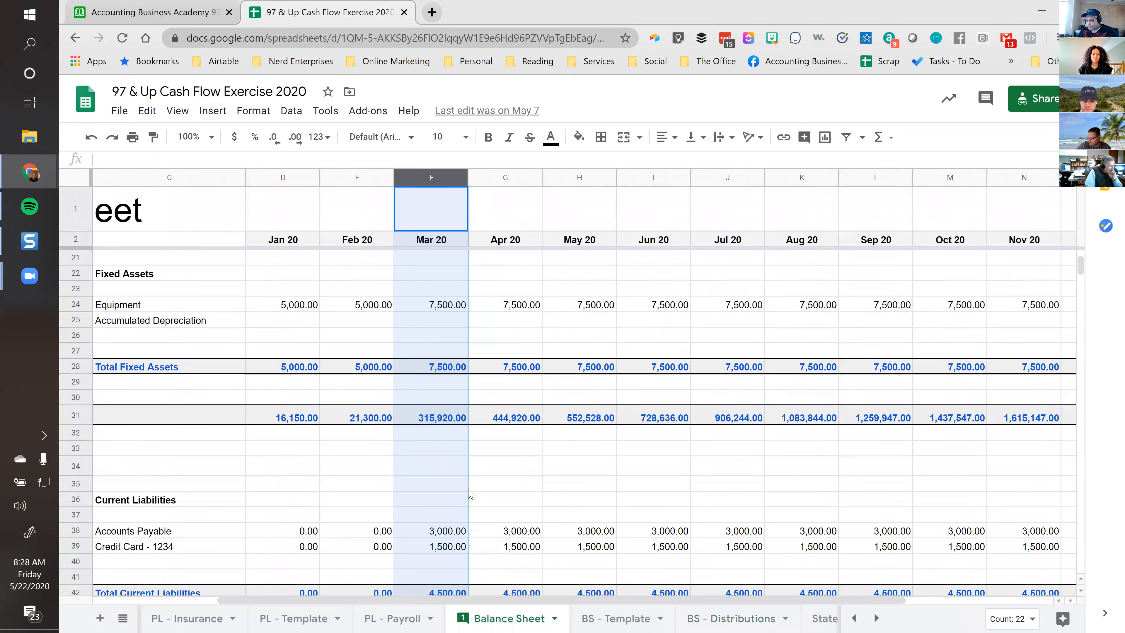
scroll(471, 494, down, 4)
scroll(470, 494, up, 3)
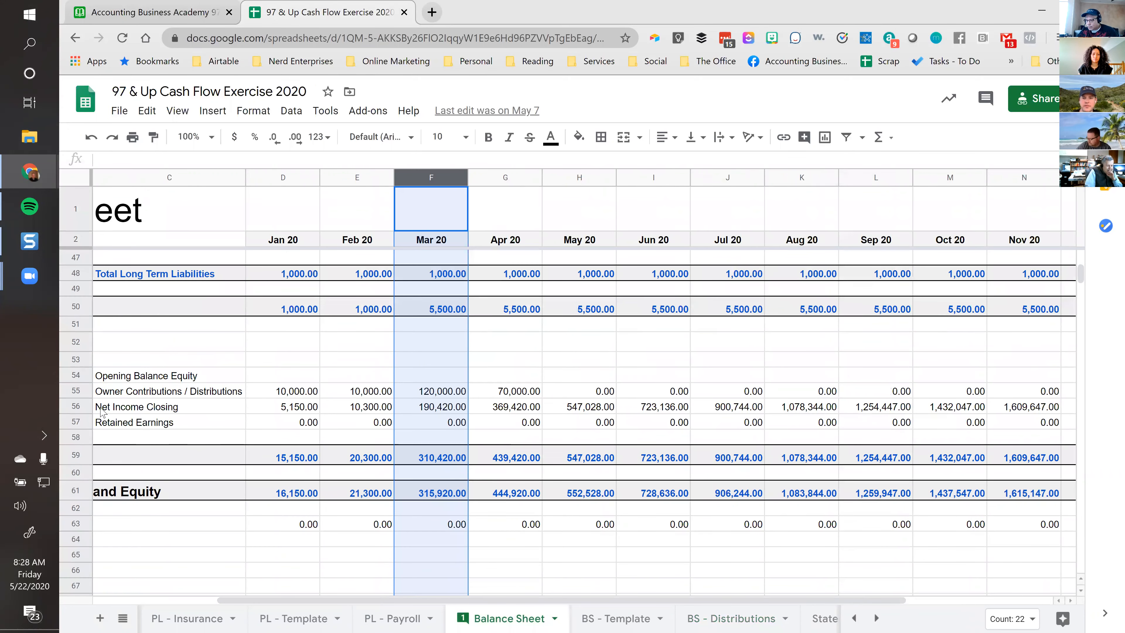
click(78, 390)
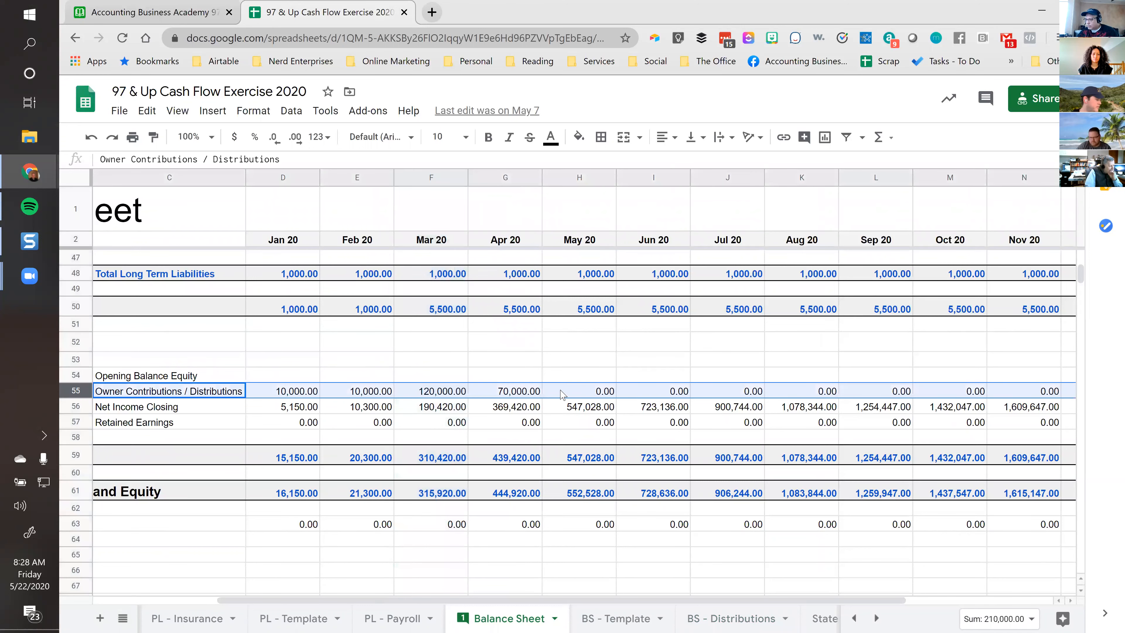
click(447, 395)
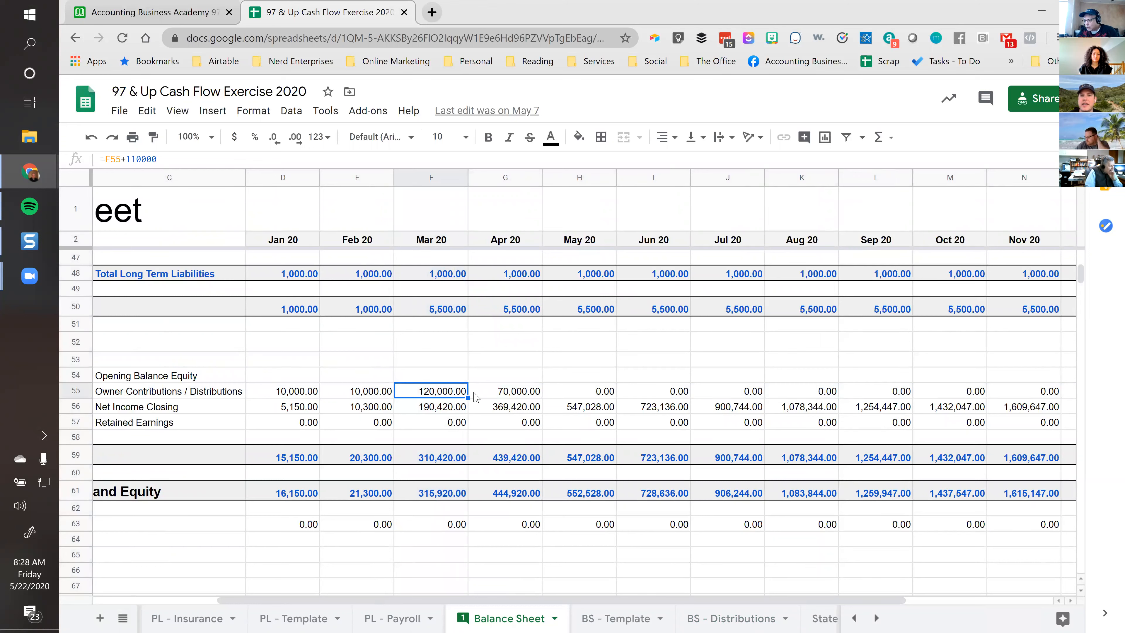
click(567, 390)
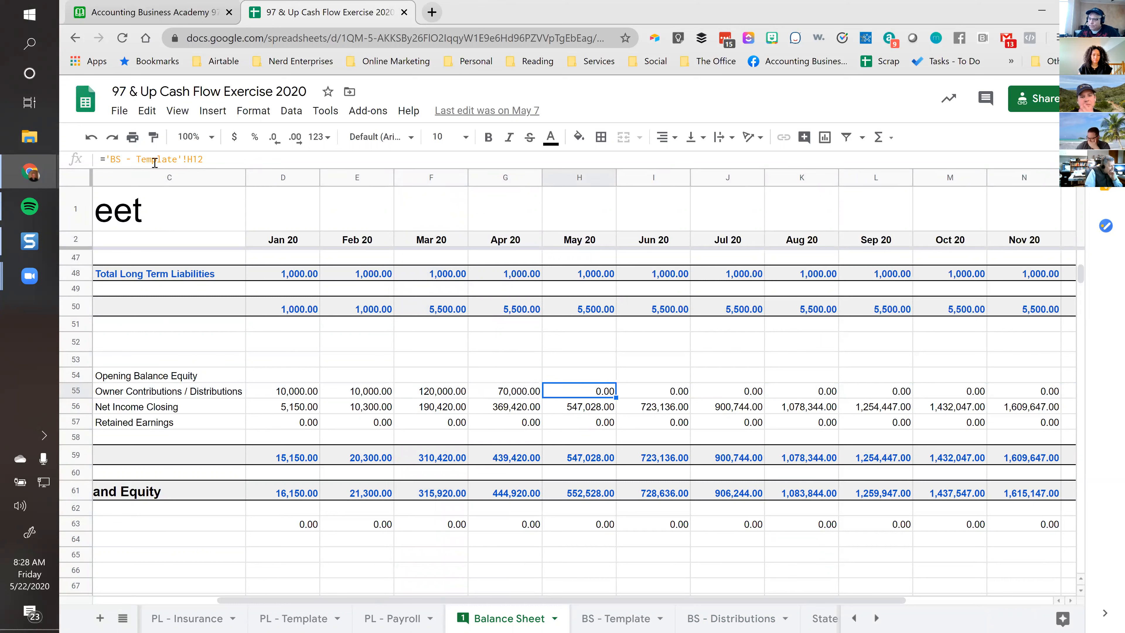
click(499, 392)
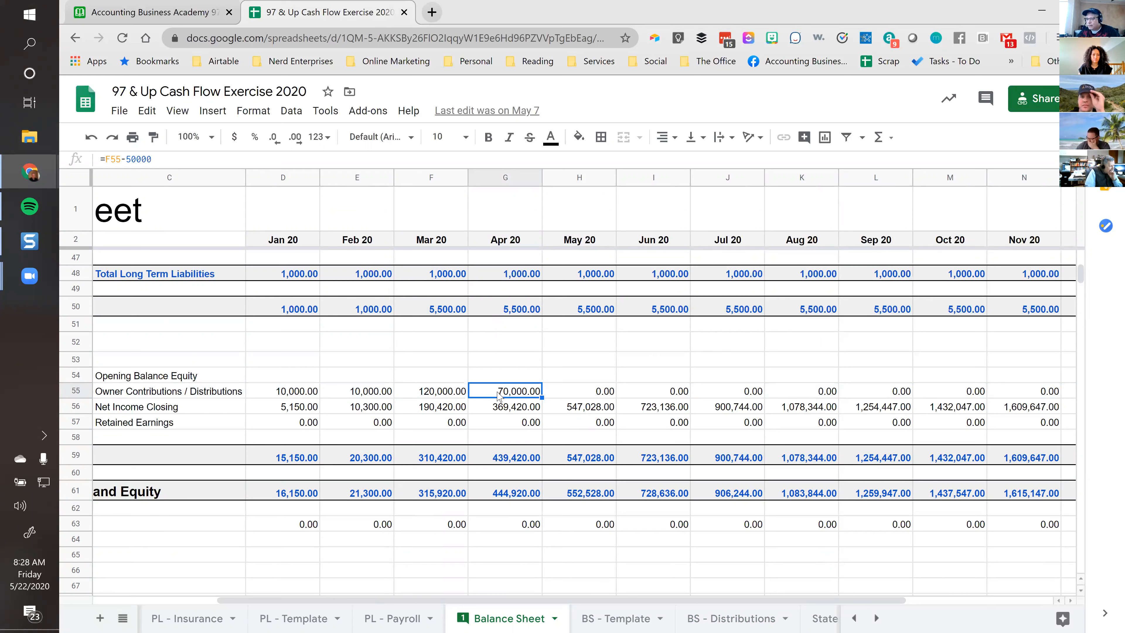
Open the Statement of Cash Flows and inspect the operating section's Net Income and April Change in Accounts Receivable formulas.
click(815, 618)
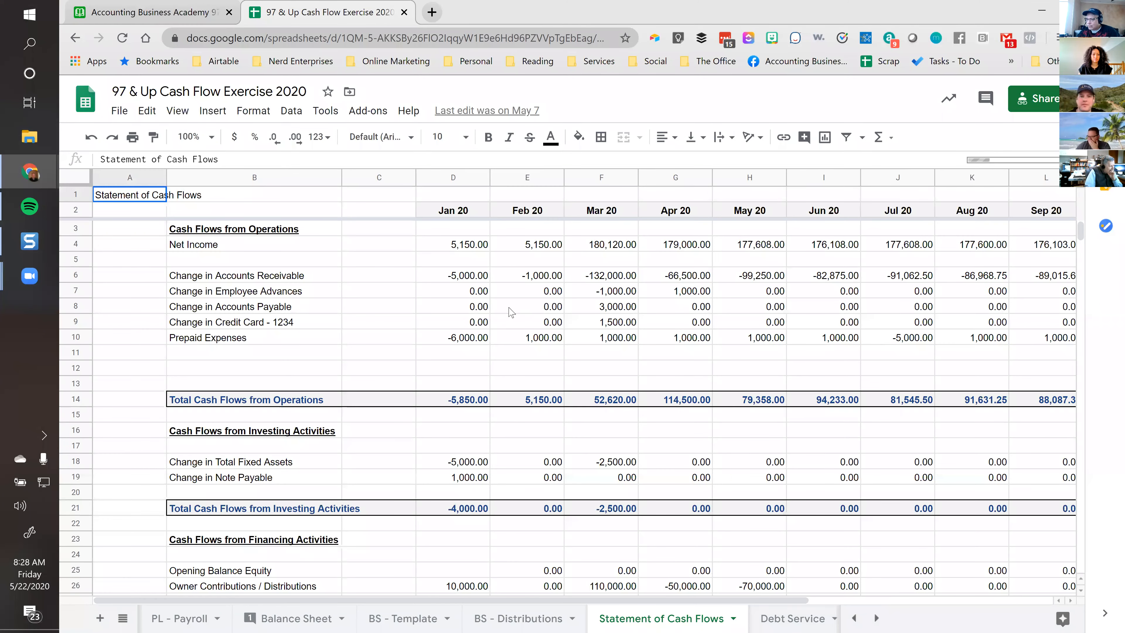
click(453, 245)
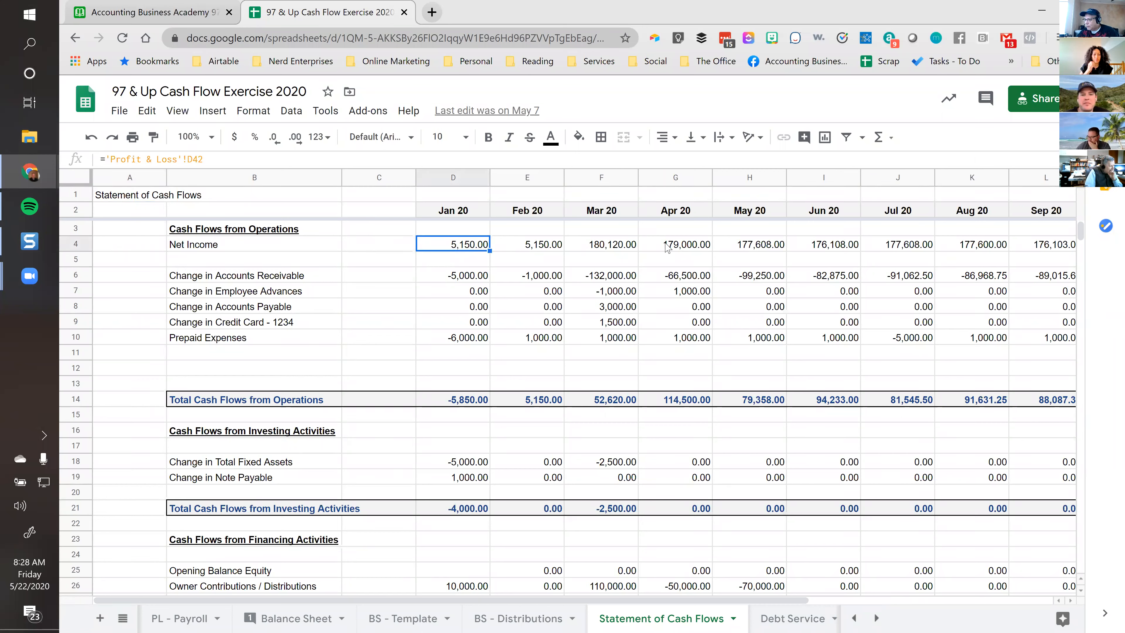
click(695, 246)
click(673, 278)
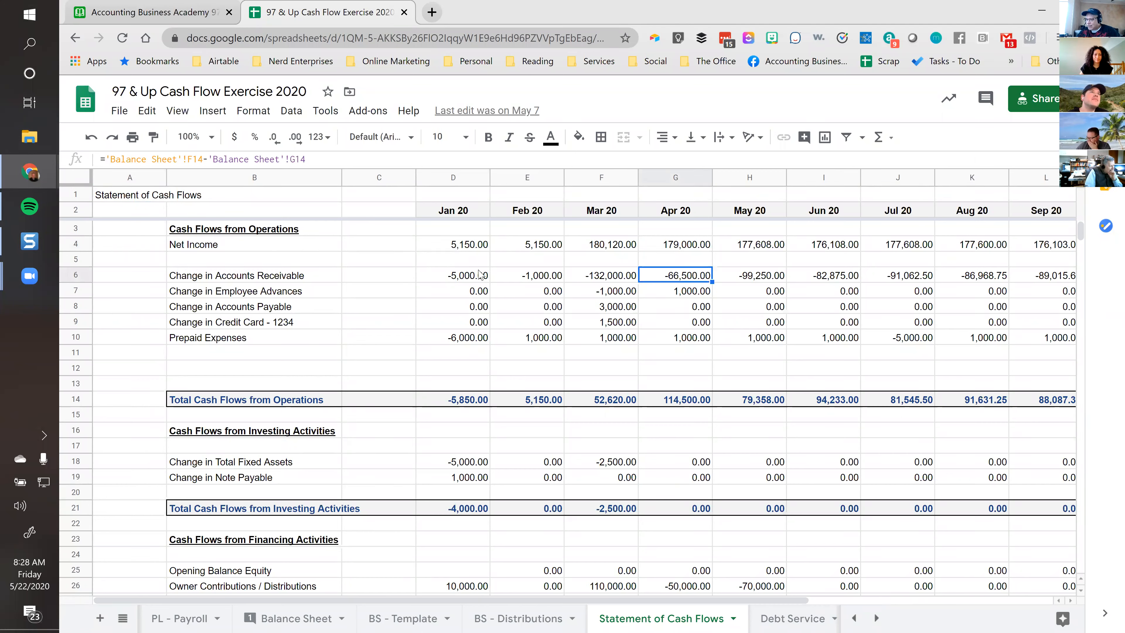
click(689, 339)
click(683, 367)
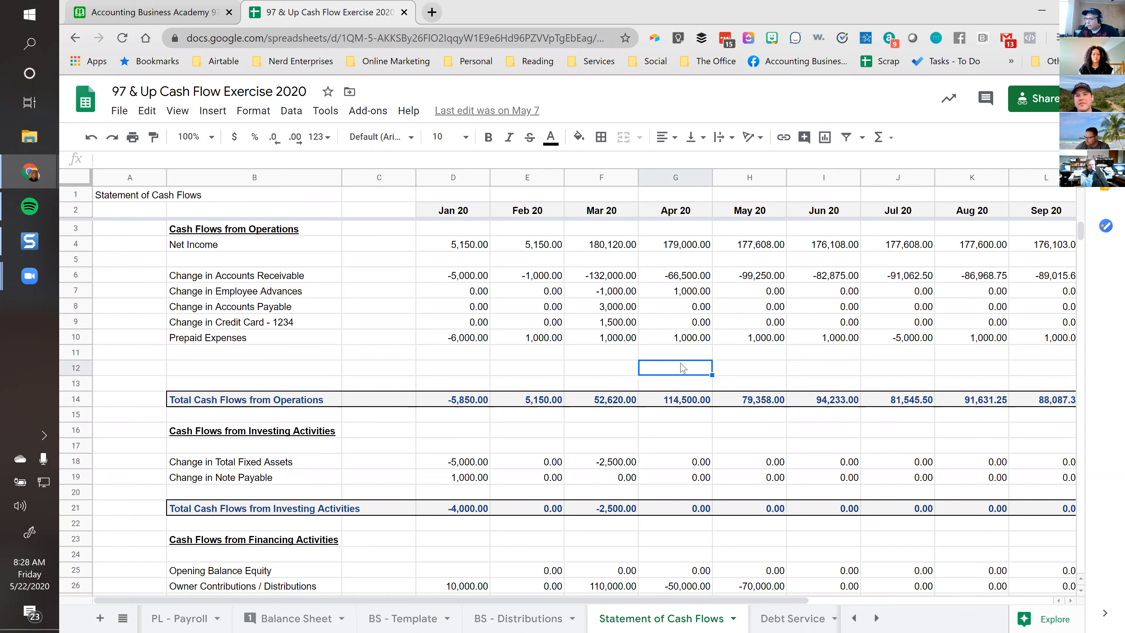
click(686, 276)
Check the April Opening Balance Equity formula under financing activities and the March and April Ending Cash Balance.
scroll(695, 319, down, 4)
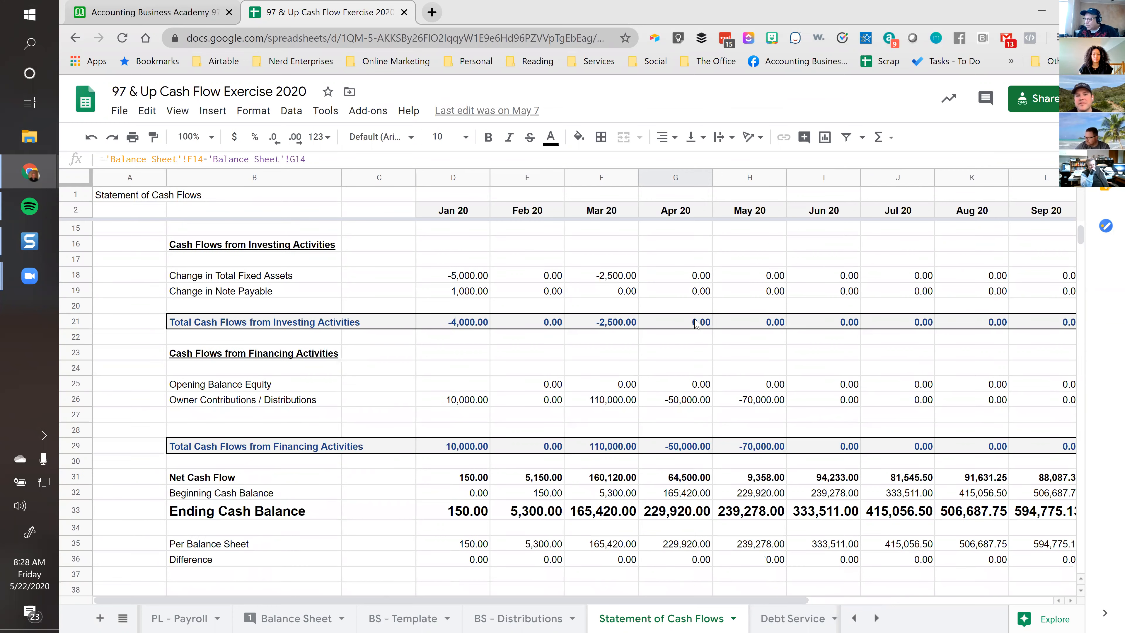
click(673, 389)
scroll(672, 392, down, 2)
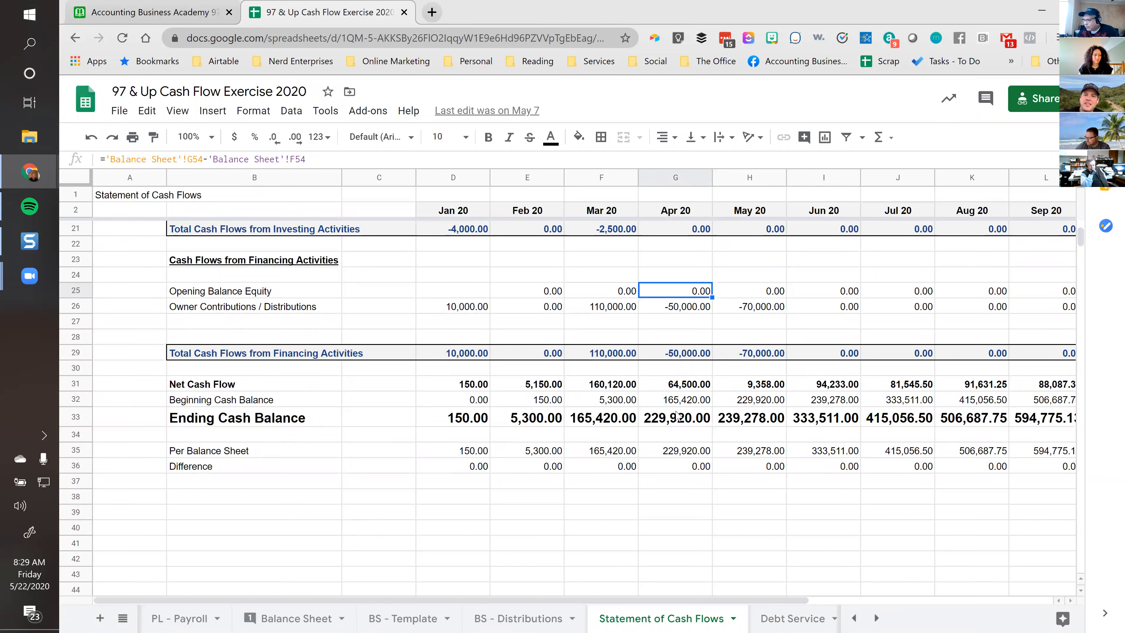
click(609, 422)
click(686, 419)
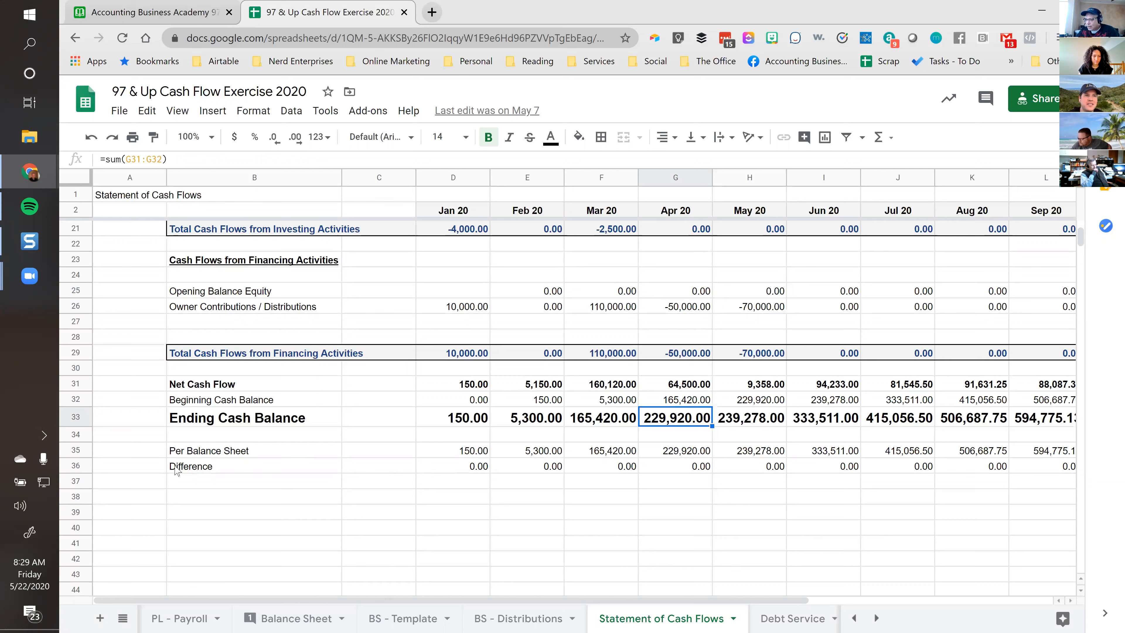
Compare April's Ending Cash Balance with the Per Balance Sheet figure and inspect the Difference formula.
click(682, 454)
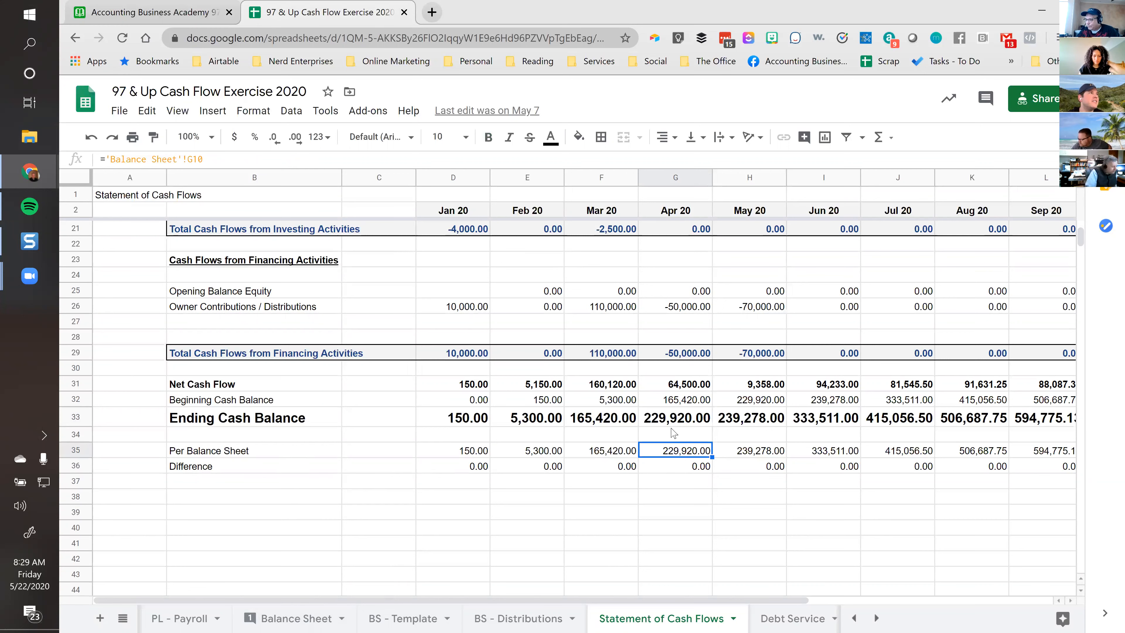
click(679, 421)
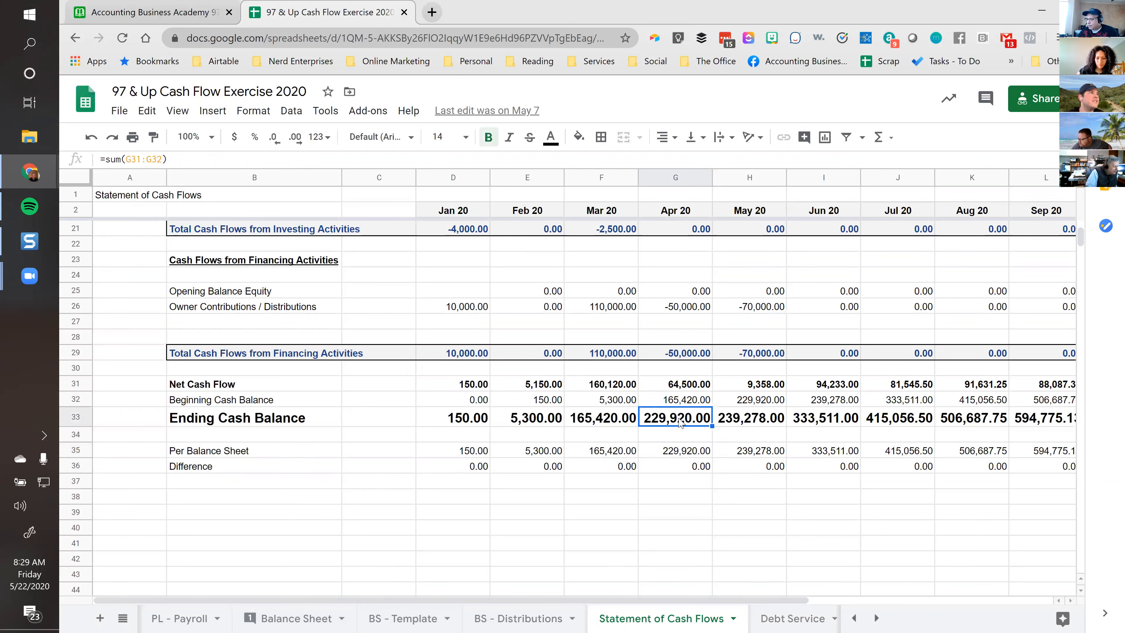
click(682, 453)
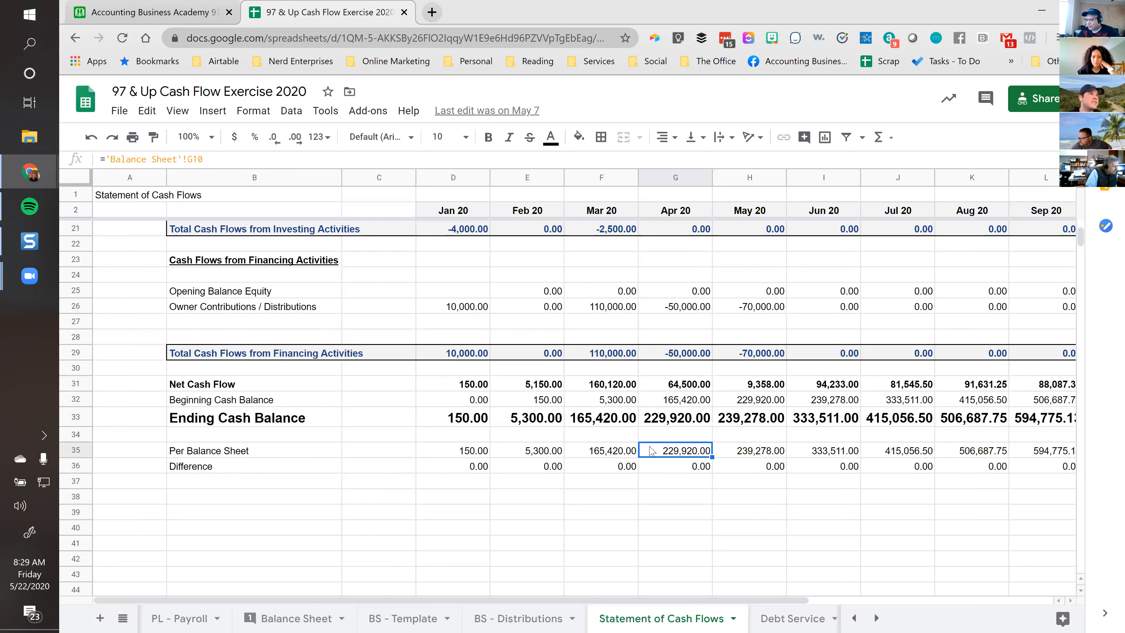
click(686, 468)
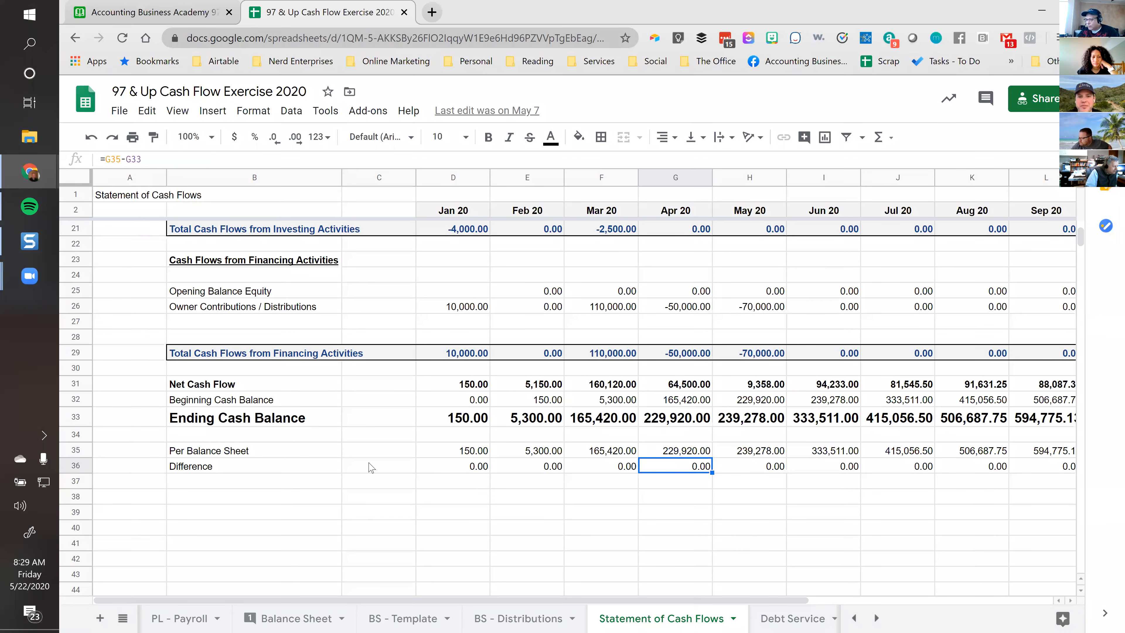
Check the May to July Difference cells, then inspect January's balance-check formula beneath total liabilities and equity on the Balance Sheet.
drag(753, 468, 903, 467)
click(305, 618)
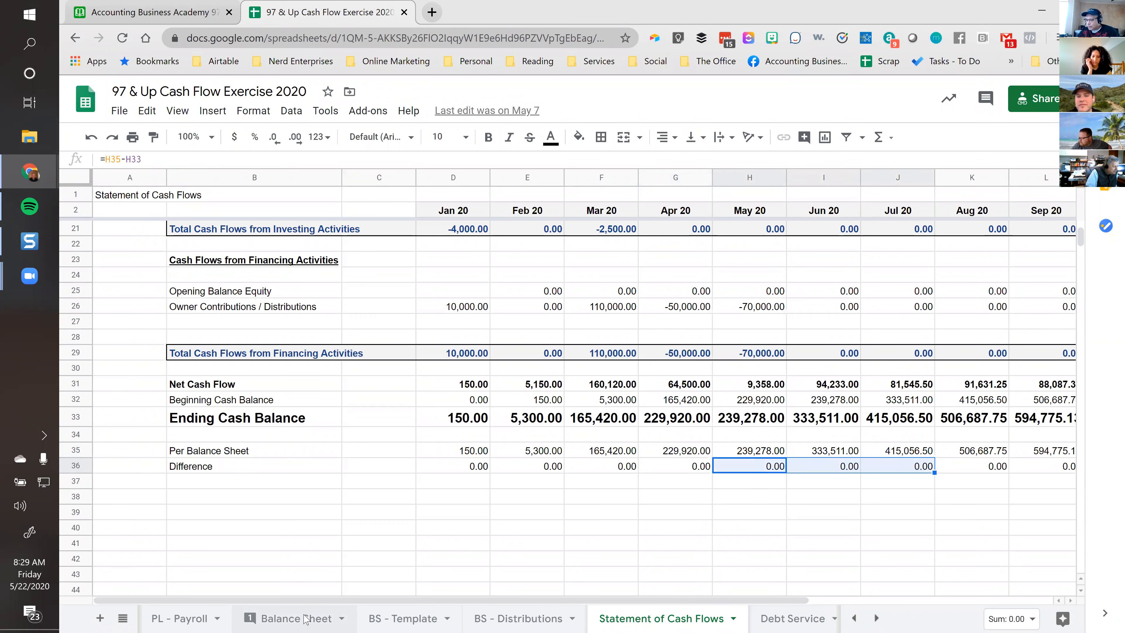
scroll(604, 501, down, 4)
click(282, 333)
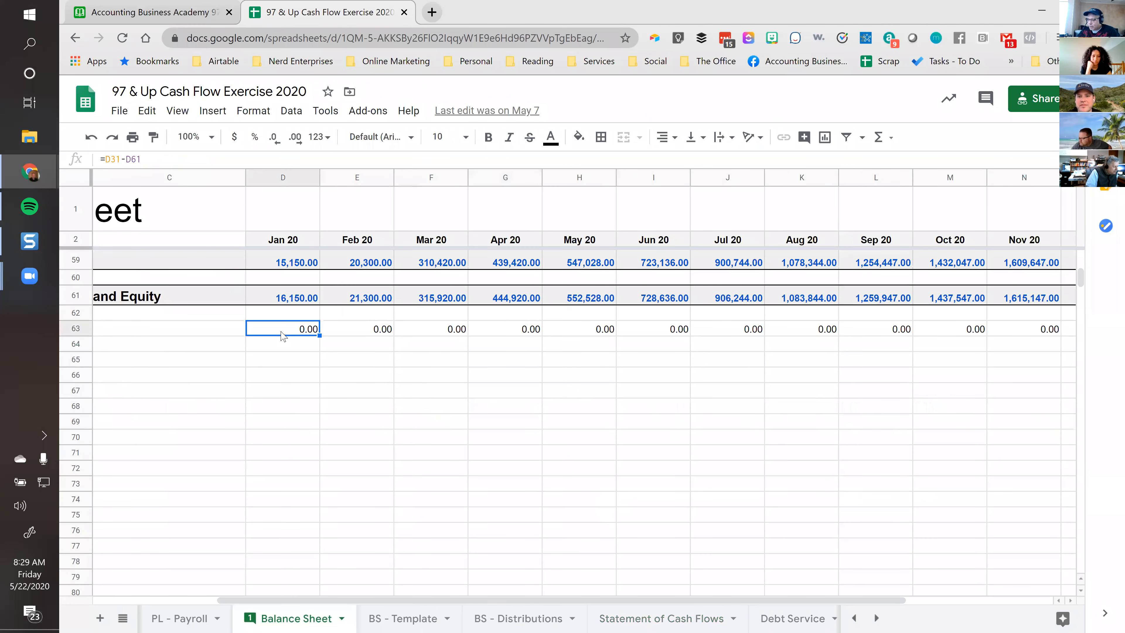
key(shift+Up)
key(shift+Up)
key(shift+Up)
key(shift+Up)
key(shift+Up)
key(shift+Up)
key(shift+Up)
key(shift+Up)
key(shift+Up)
key(shift+Up)
key(shift+Up)
key(shift+Up)
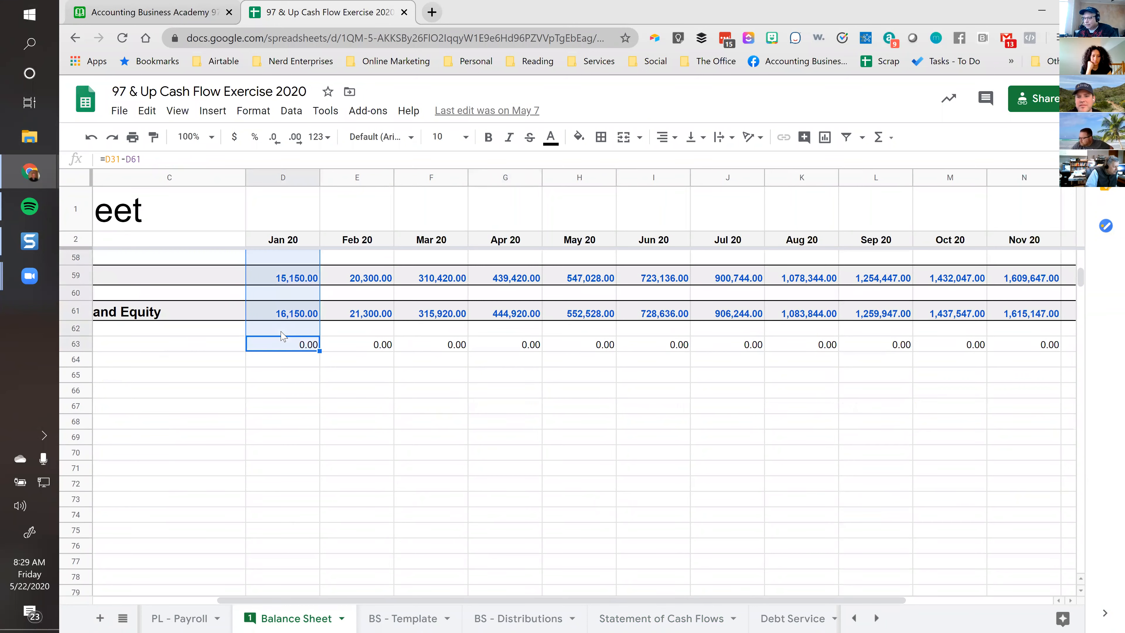
Check the balance-check row on the Balance Sheet from February through December.
key(Right)
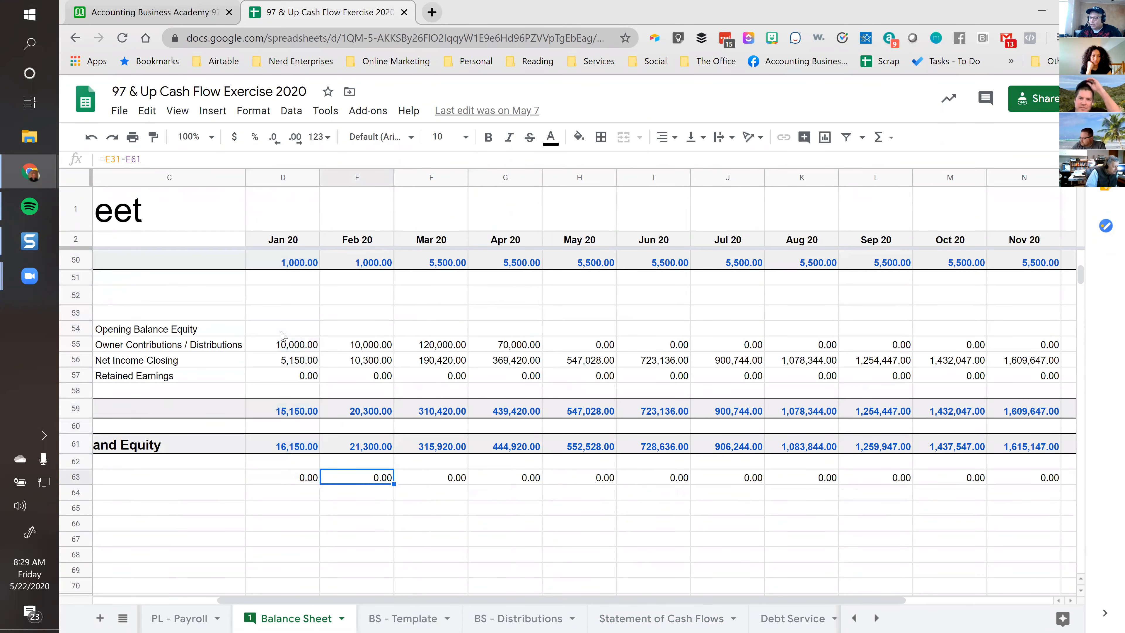
key(Right)
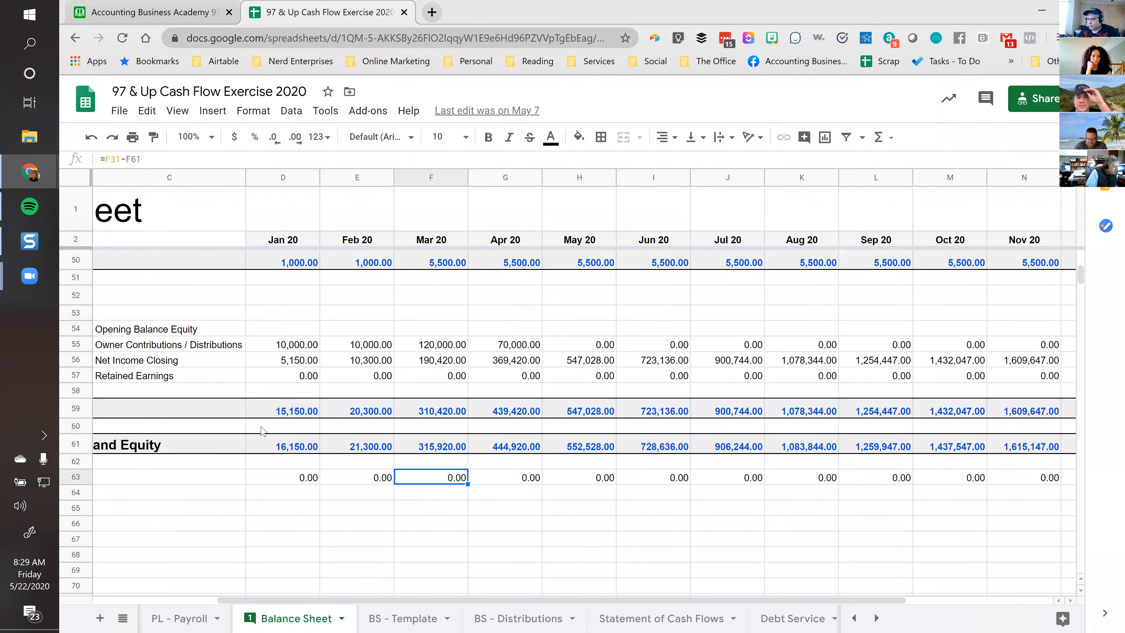
click(596, 483)
key(ctrl+Right)
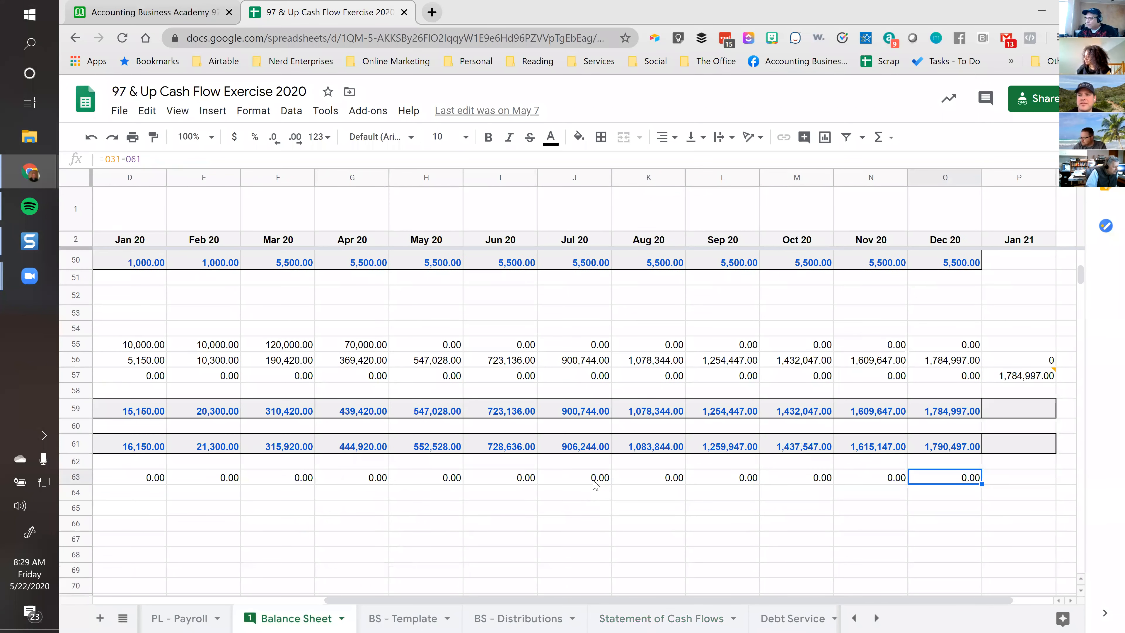
scroll(595, 483, right, 1)
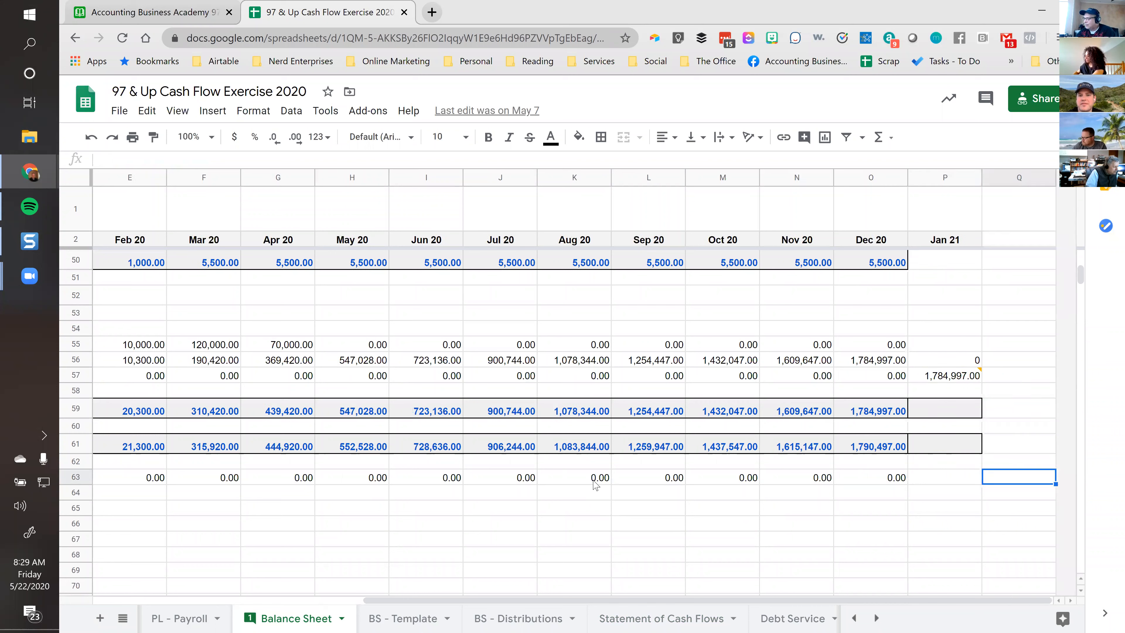
key(ctrl+Left)
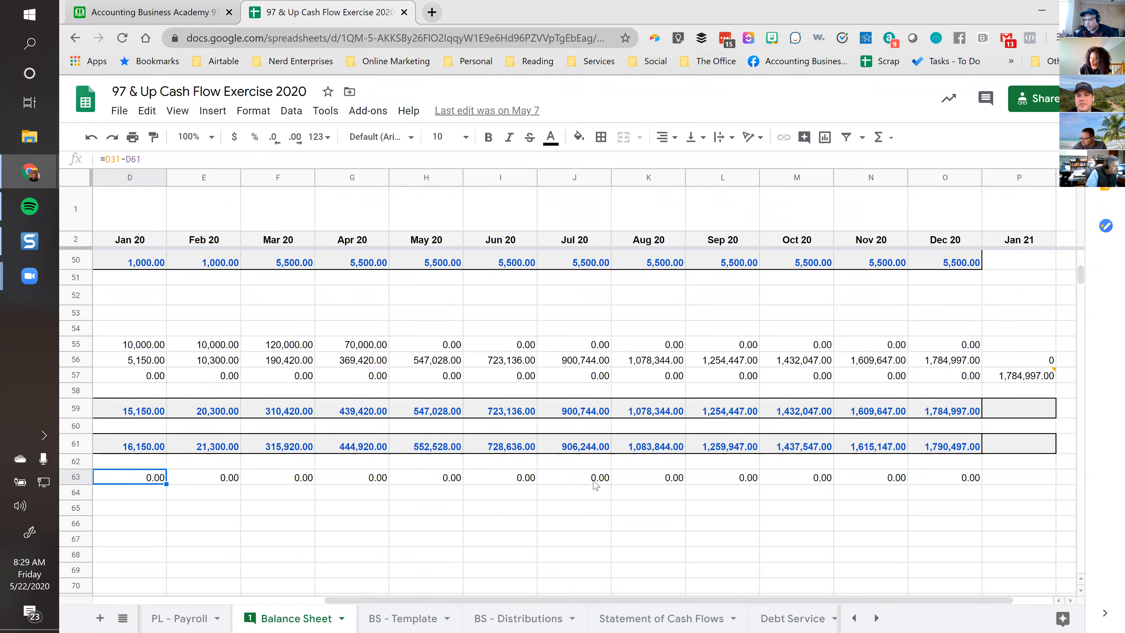
Return to the Statement of Cash Flows and inspect April's Net Income and Ending Cash Balance formulas.
click(642, 620)
click(665, 279)
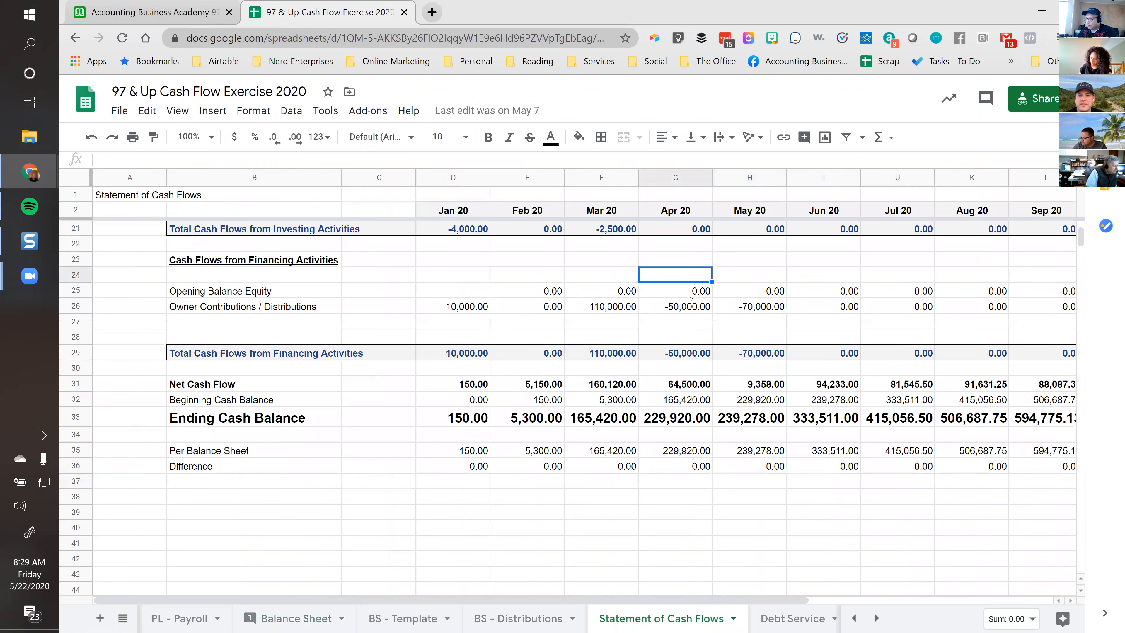
scroll(686, 295, up, 6)
click(690, 252)
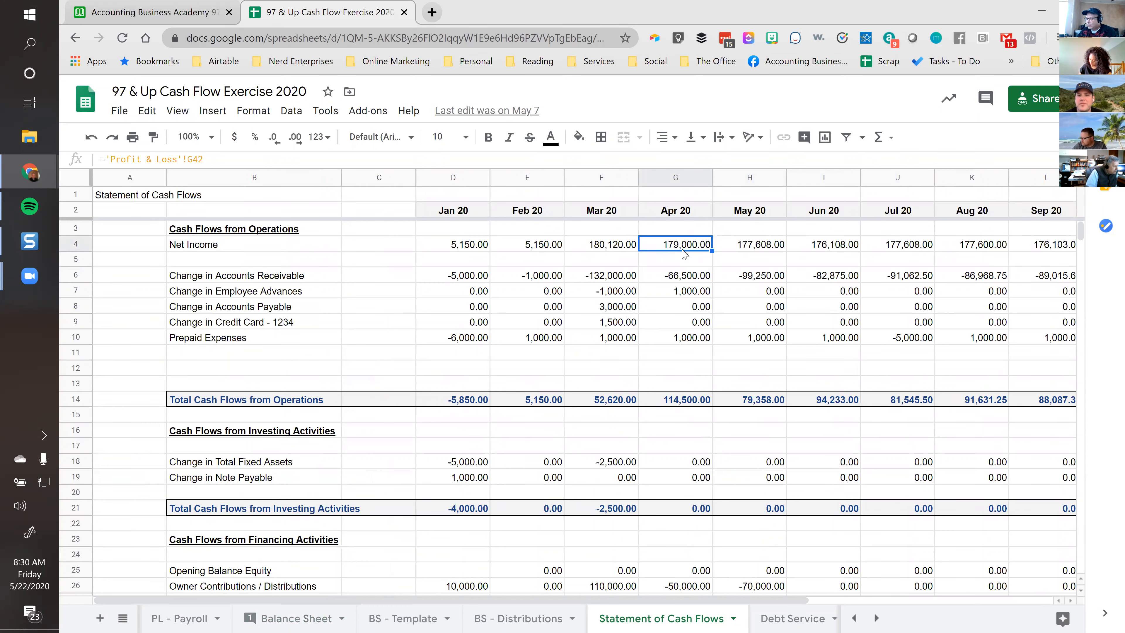
scroll(685, 252, down, 6)
scroll(684, 251, down, 3)
click(679, 313)
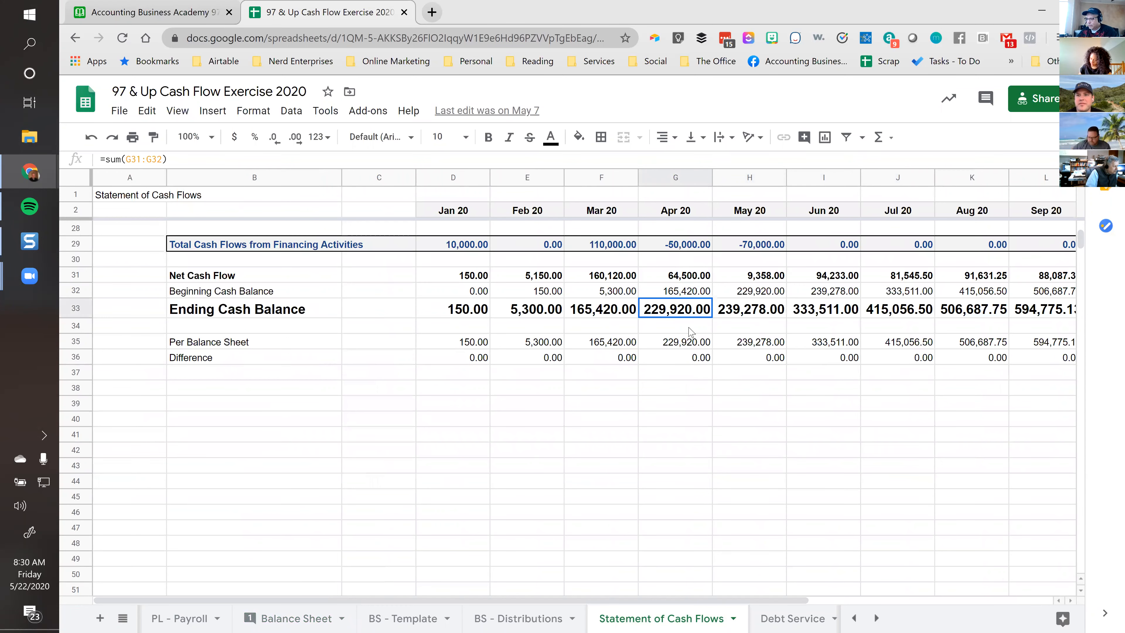
scroll(705, 338, up, 6)
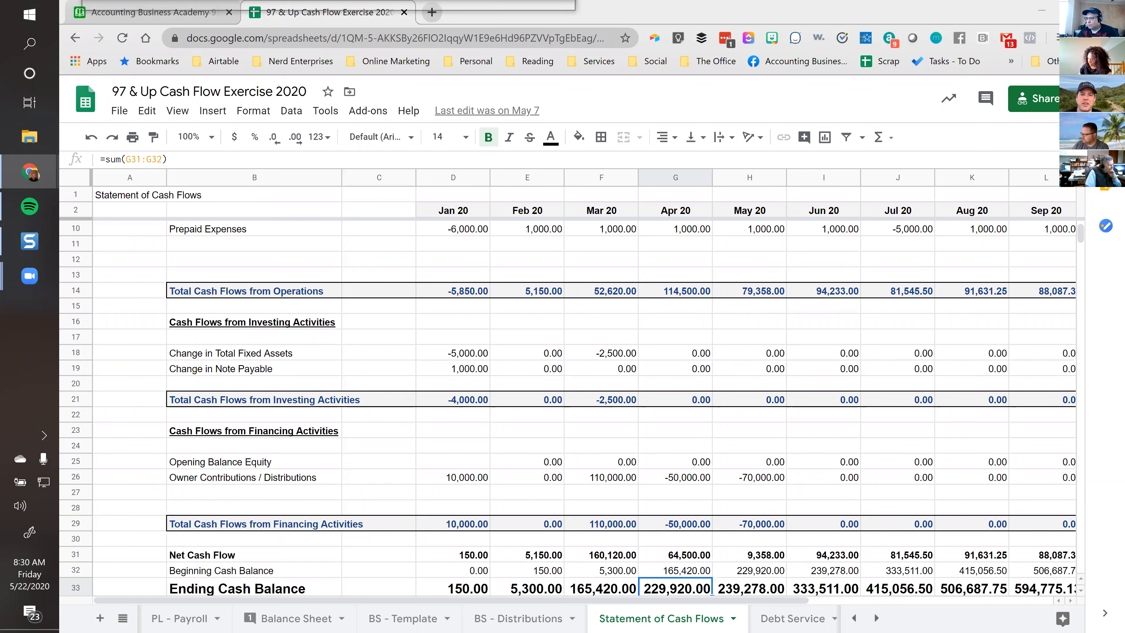
Switch to Jirav and look through the accounting, workforce, sales and other integrations on the Actuals setup page.
click(527, 18)
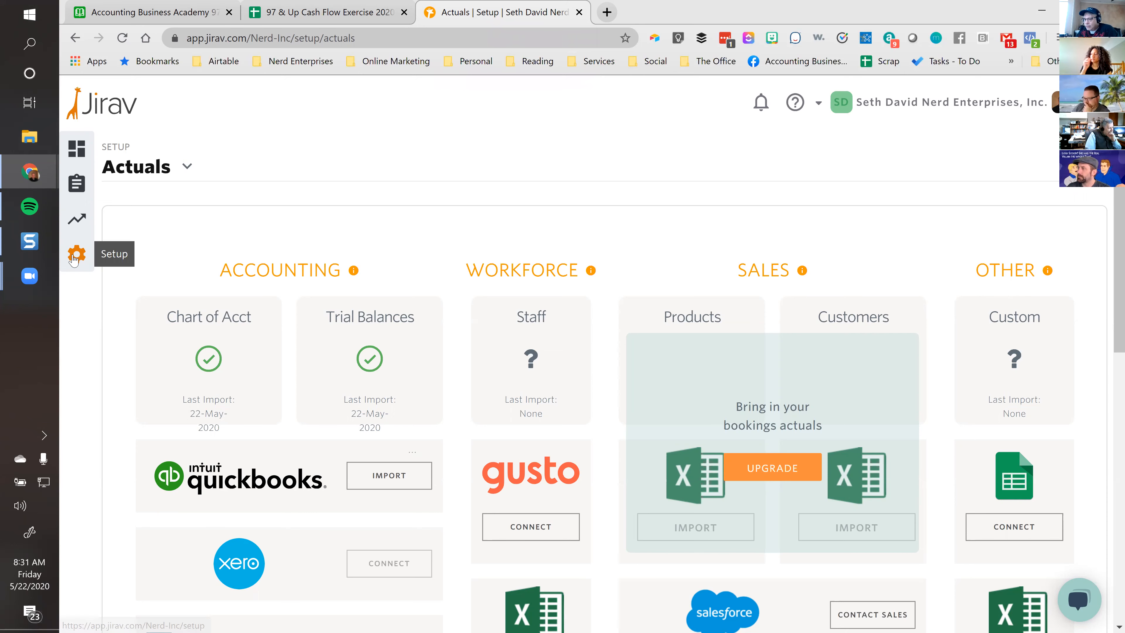
scroll(511, 319, down, 2)
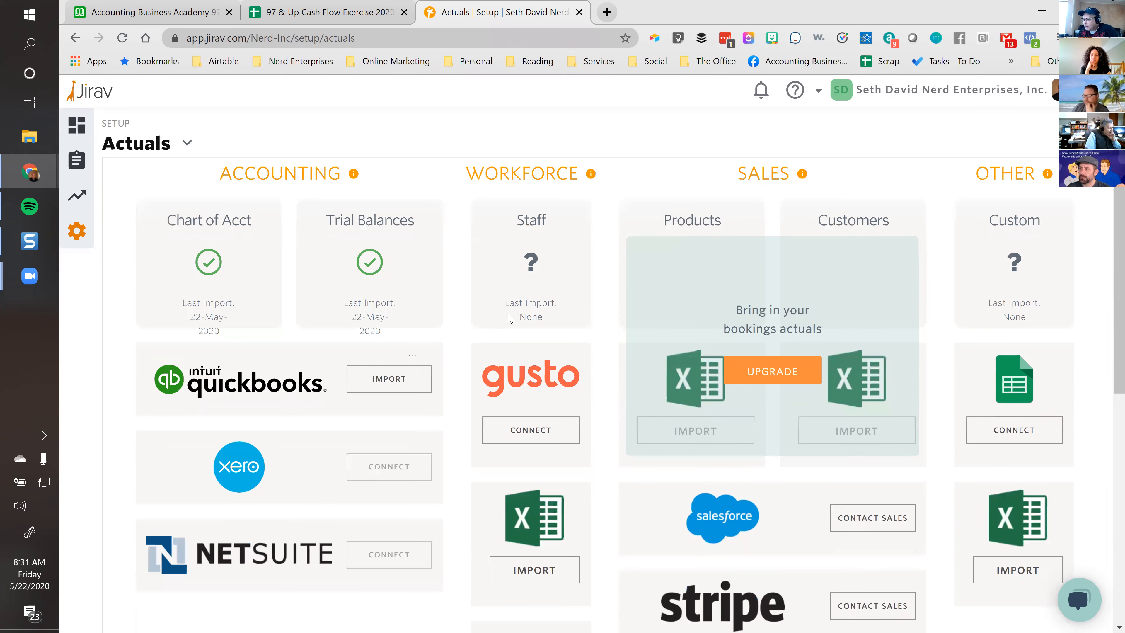
scroll(511, 318, down, 2)
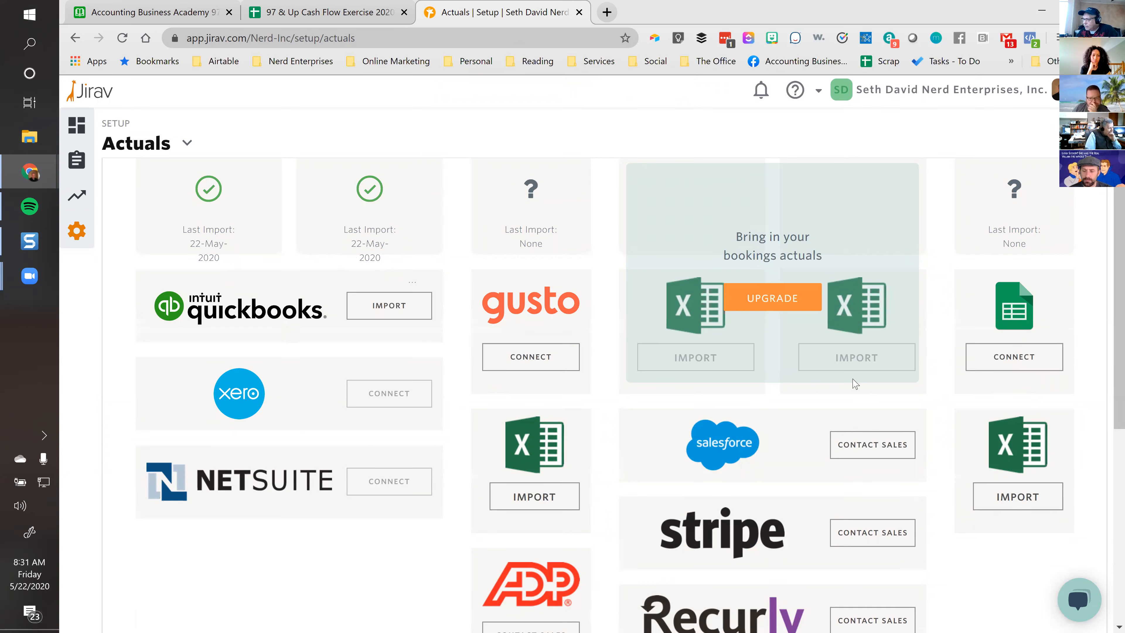
scroll(861, 383, down, 1)
scroll(816, 377, down, 8)
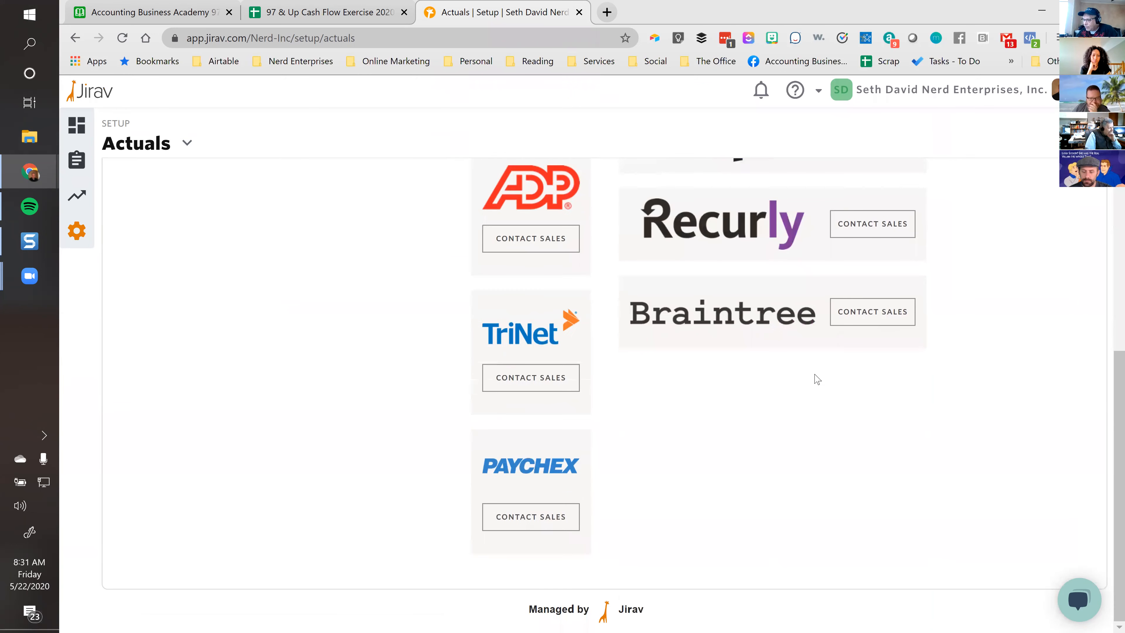
scroll(817, 379, up, 10)
scroll(817, 378, up, 3)
scroll(817, 379, down, 5)
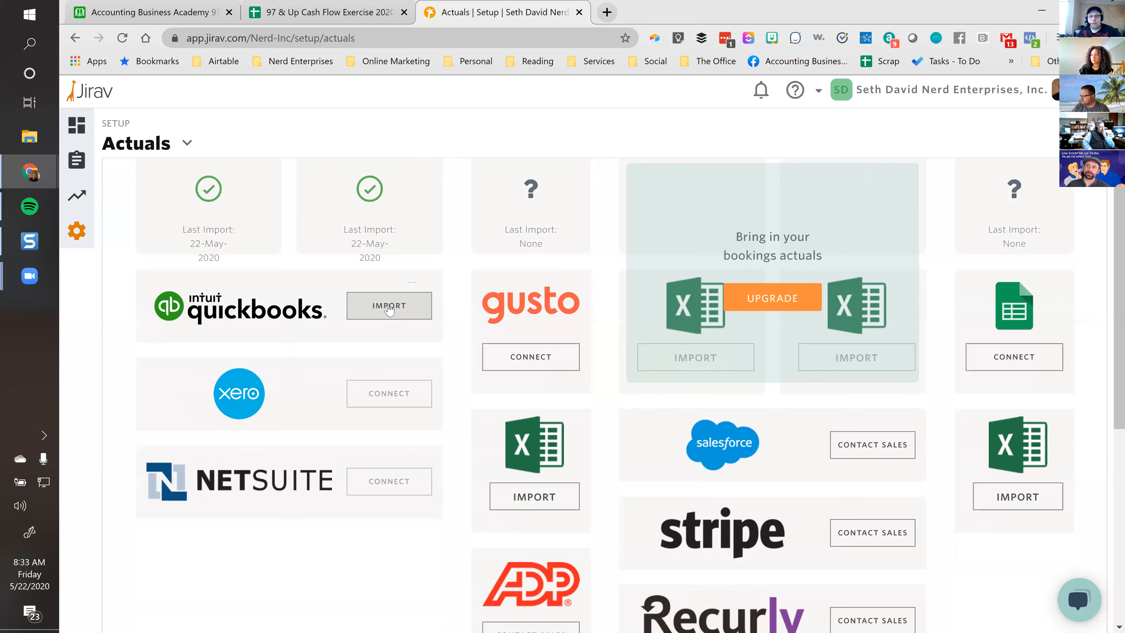
Import the QuickBooks accounting actuals for the range 2019-01-01 to 2020-05-22.
click(388, 308)
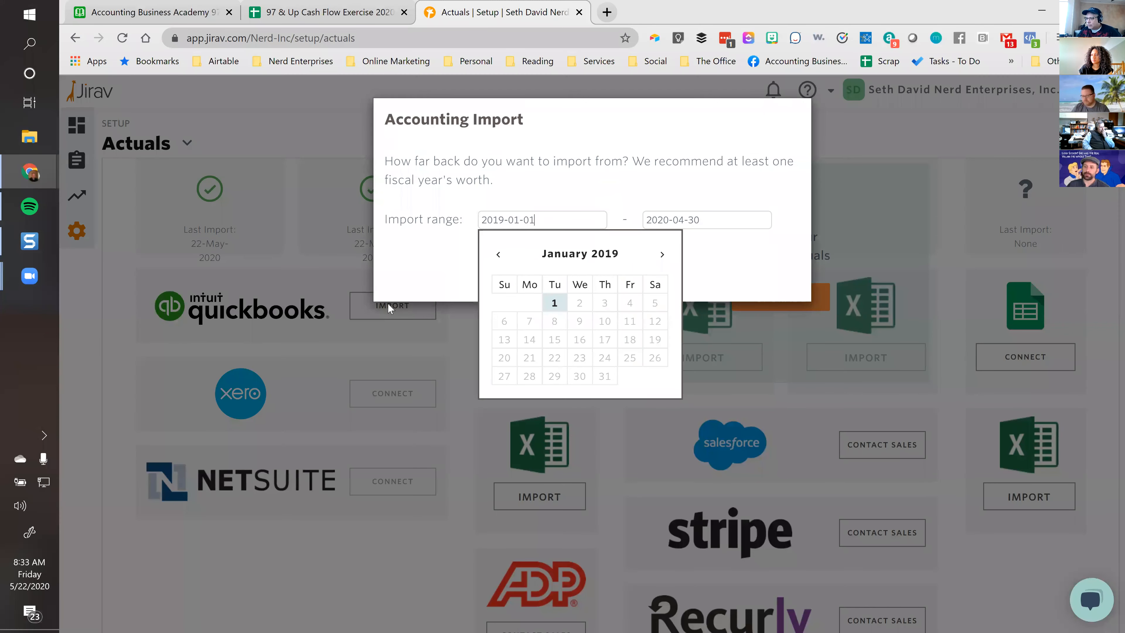
click(752, 220)
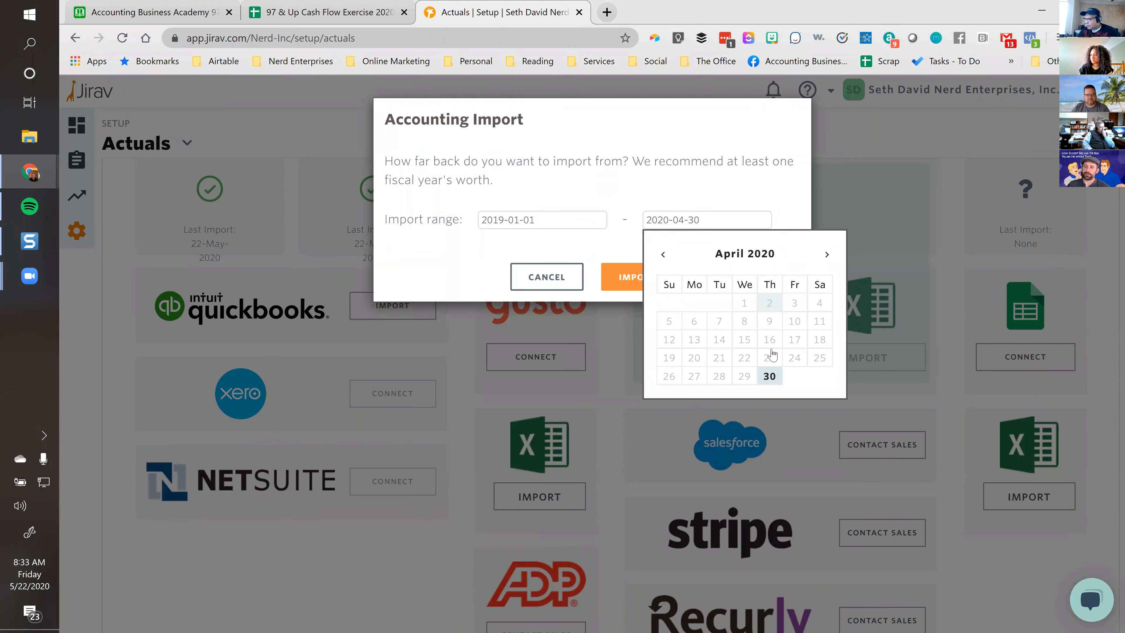
click(827, 254)
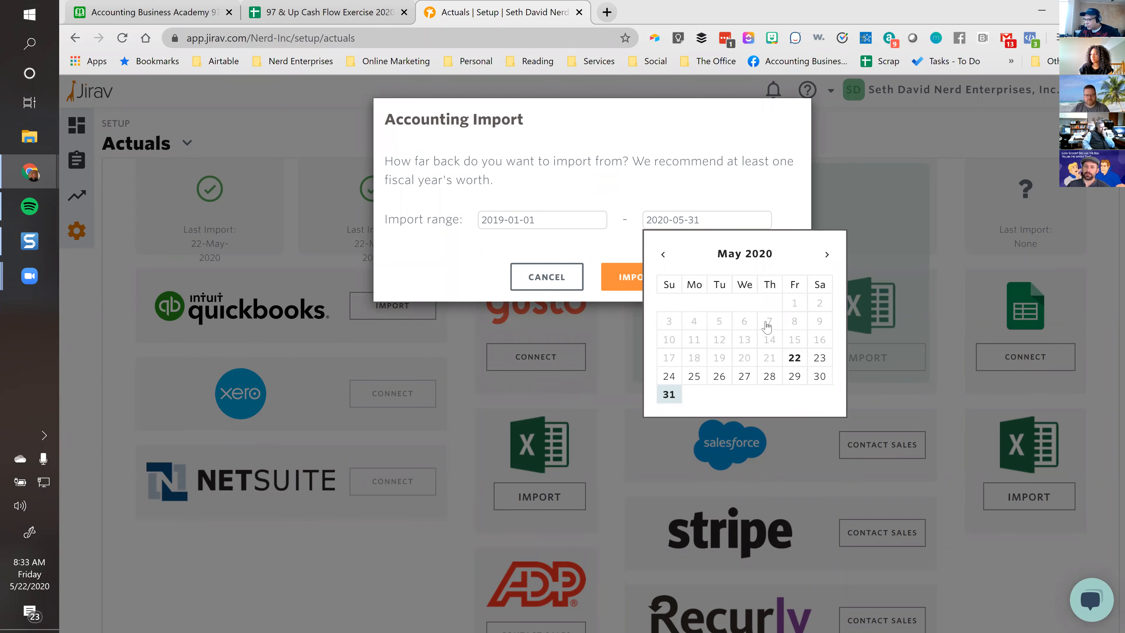
click(794, 357)
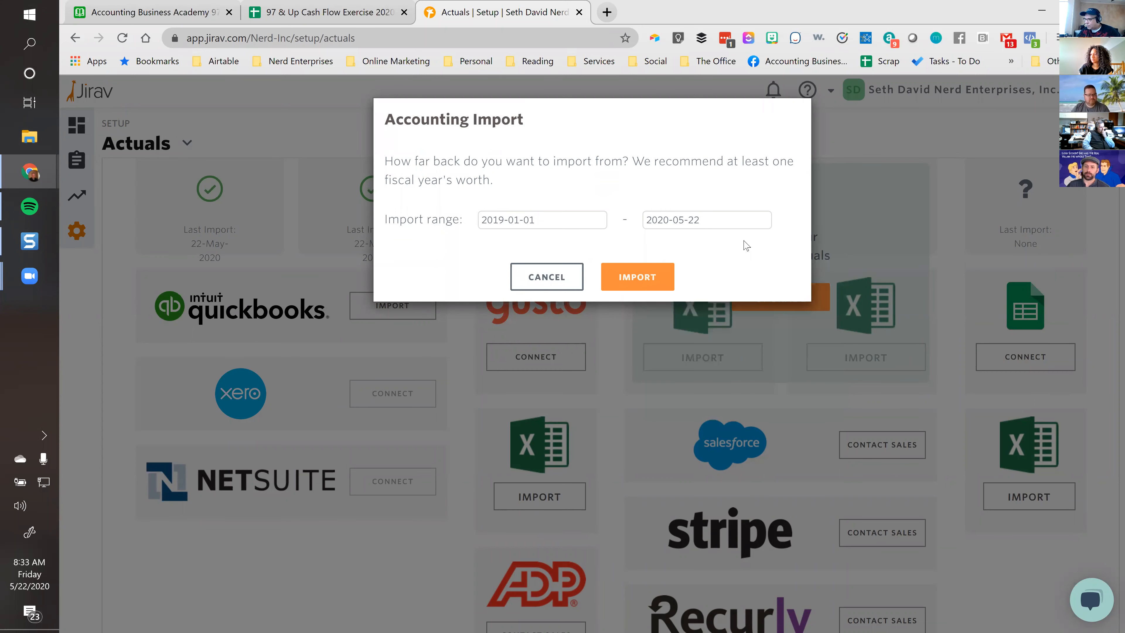
click(635, 278)
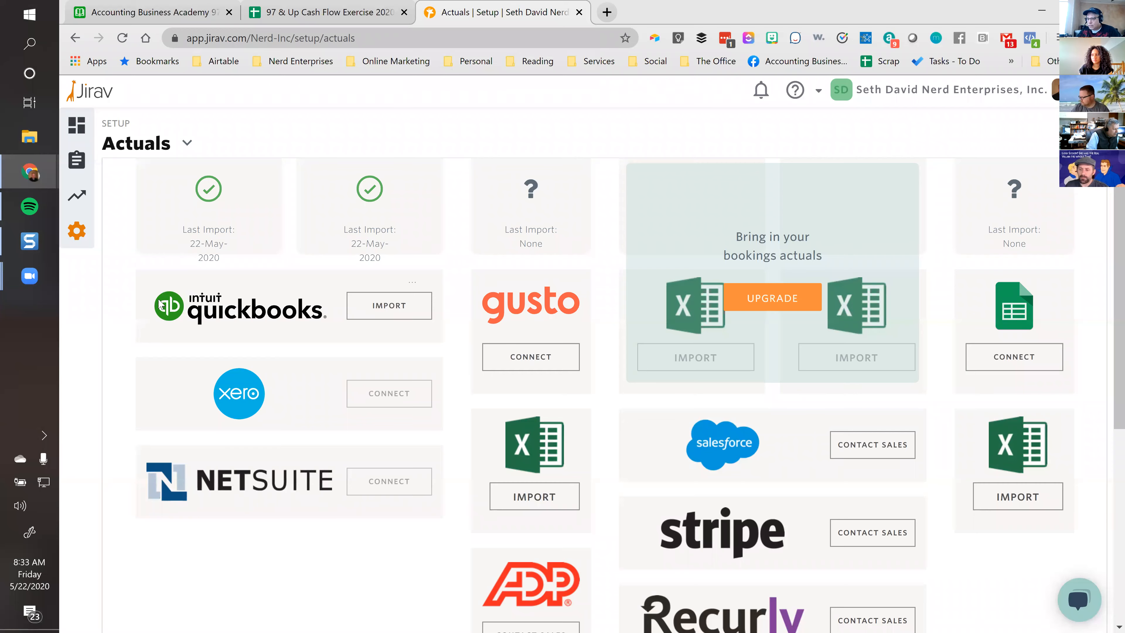
scroll(164, 306, up, 4)
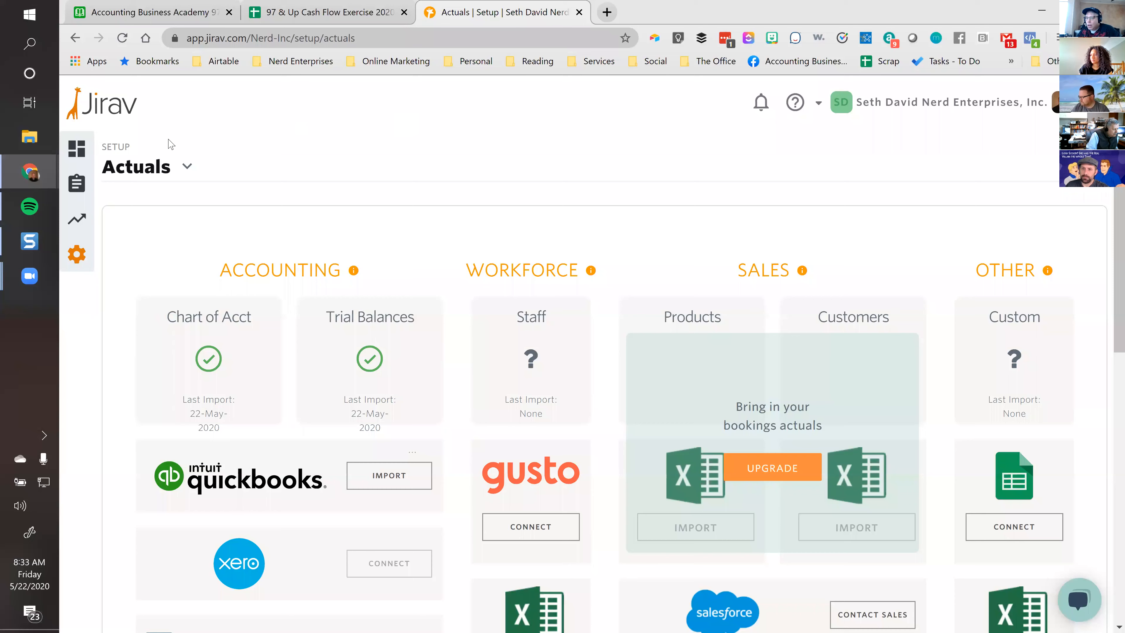
Open the Main dashboard and review its charts, including the Revenue chart's options and the Income Statement and Balance Sheet charts.
click(75, 151)
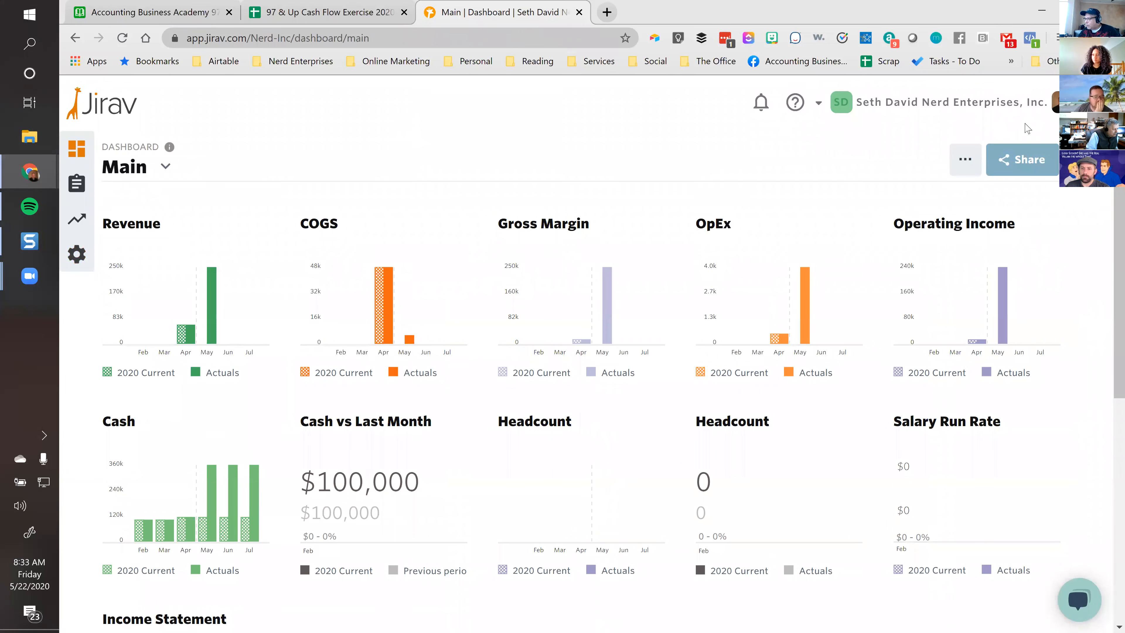
click(965, 159)
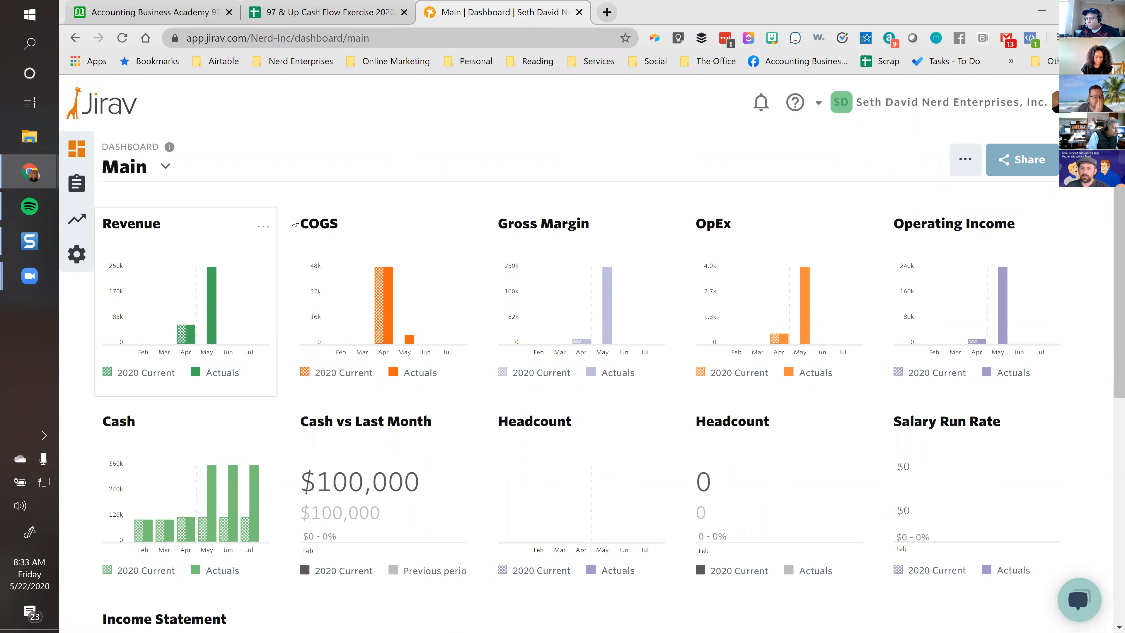
click(263, 230)
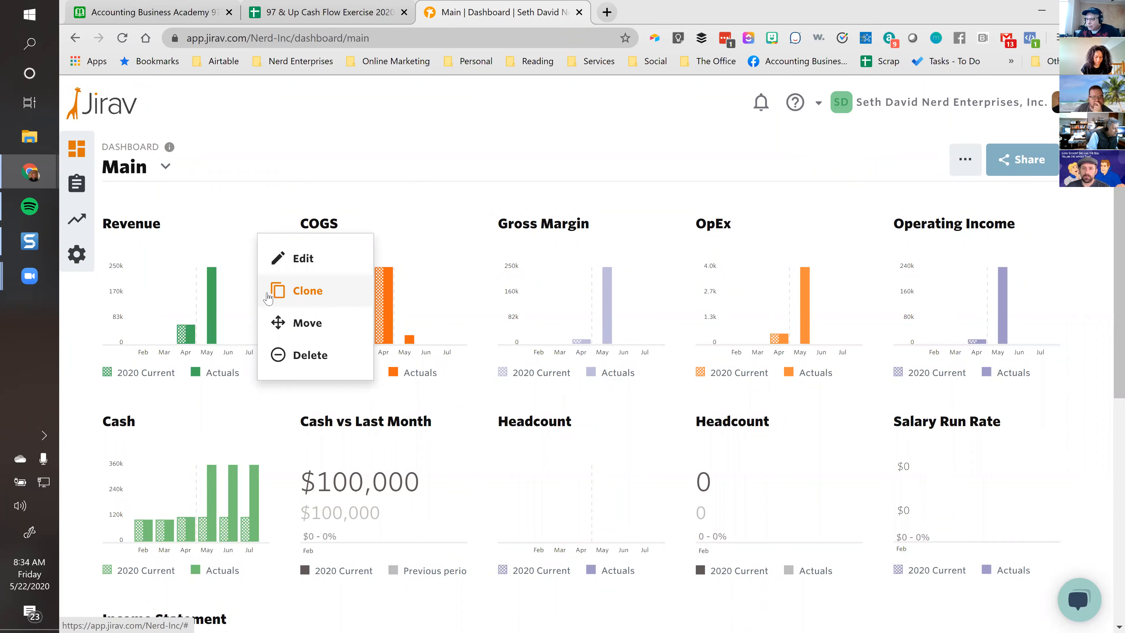
click(458, 145)
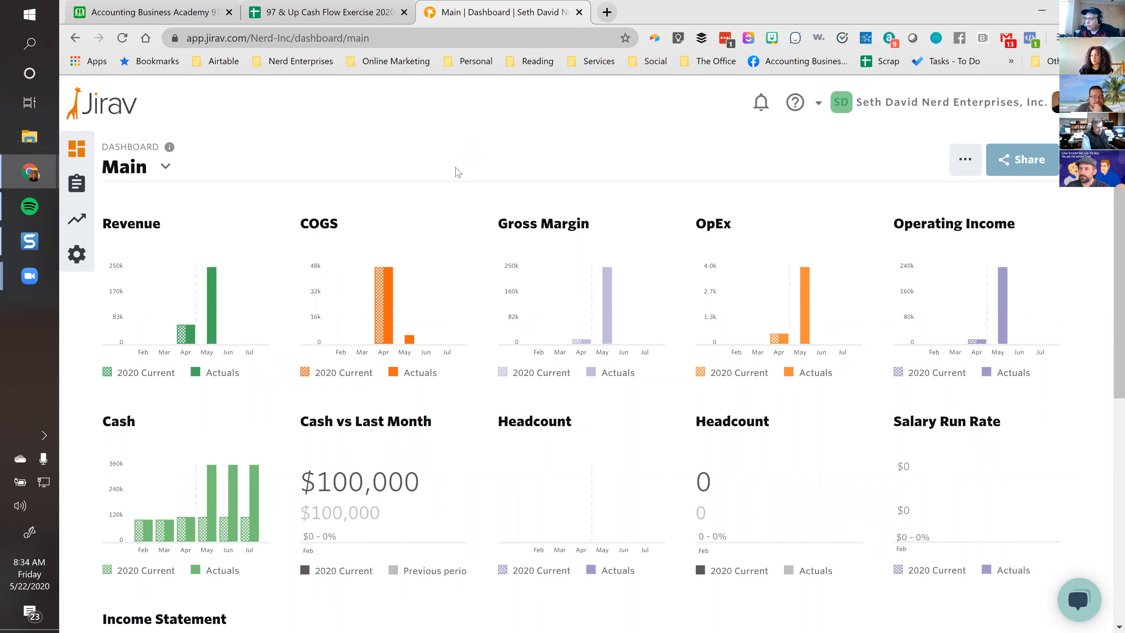
scroll(507, 429, down, 7)
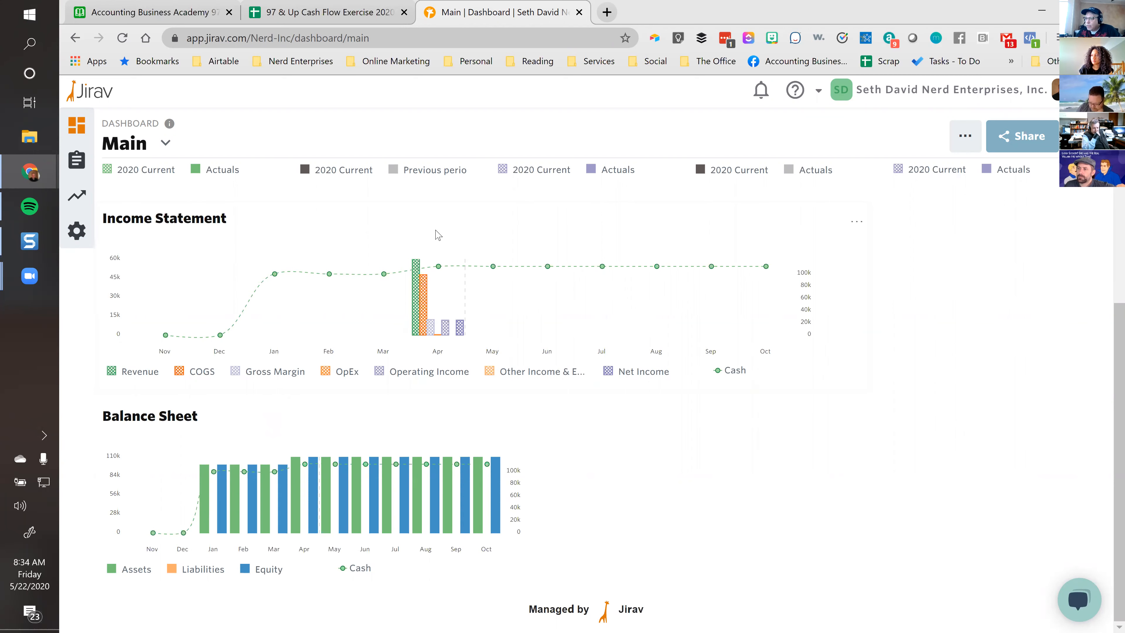
scroll(440, 239, up, 5)
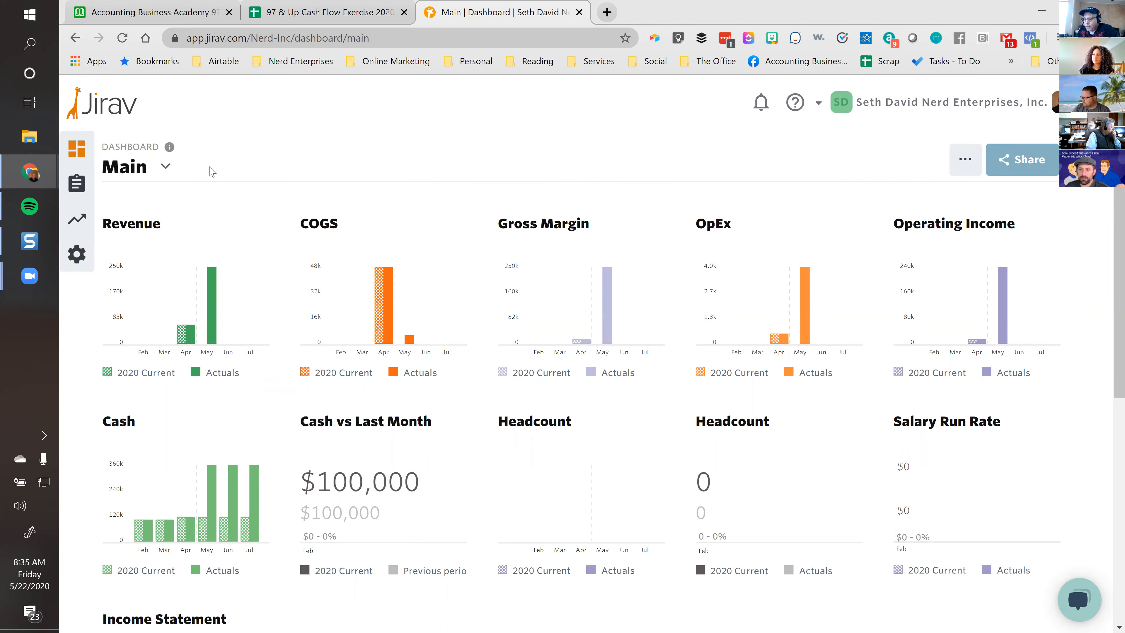
Open the 2020 Current plan and bring up its plan management settings.
click(78, 223)
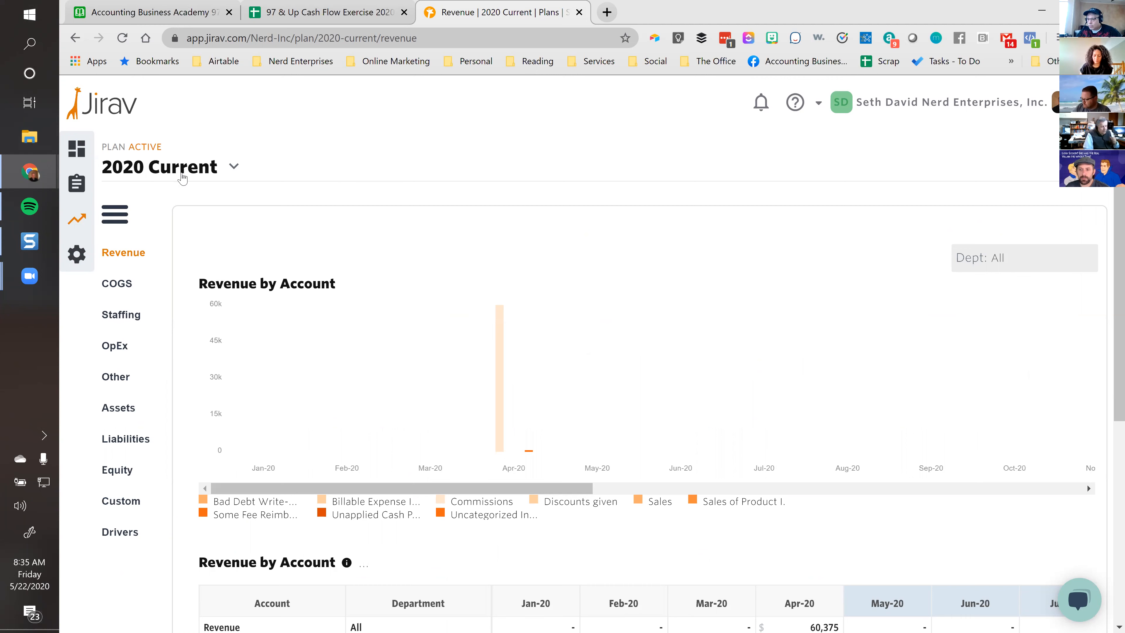
click(180, 173)
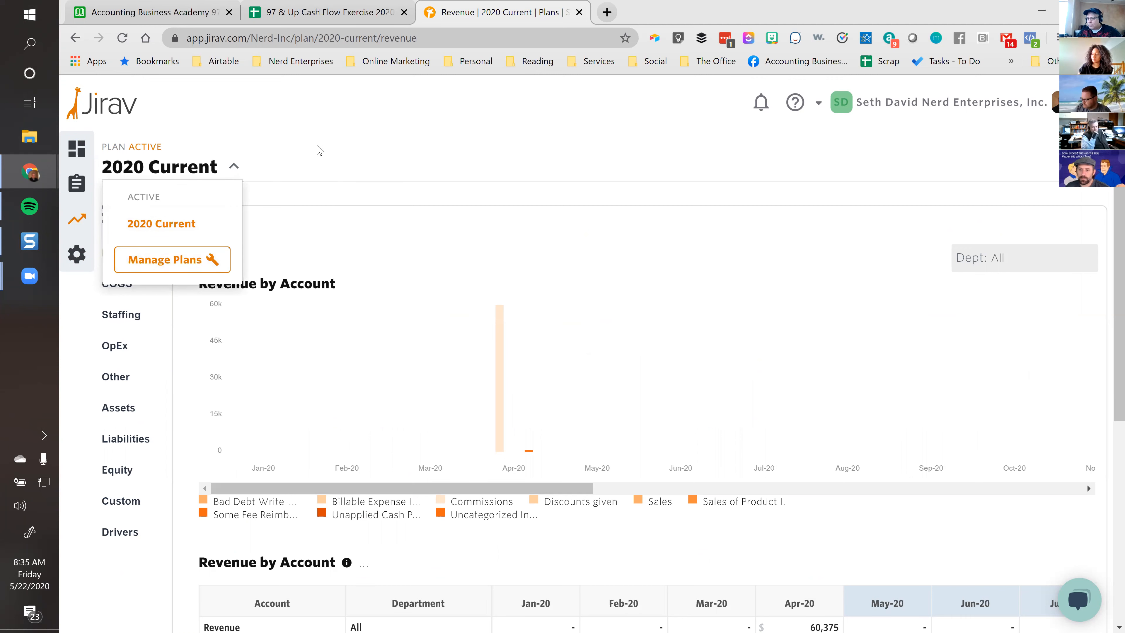
click(339, 135)
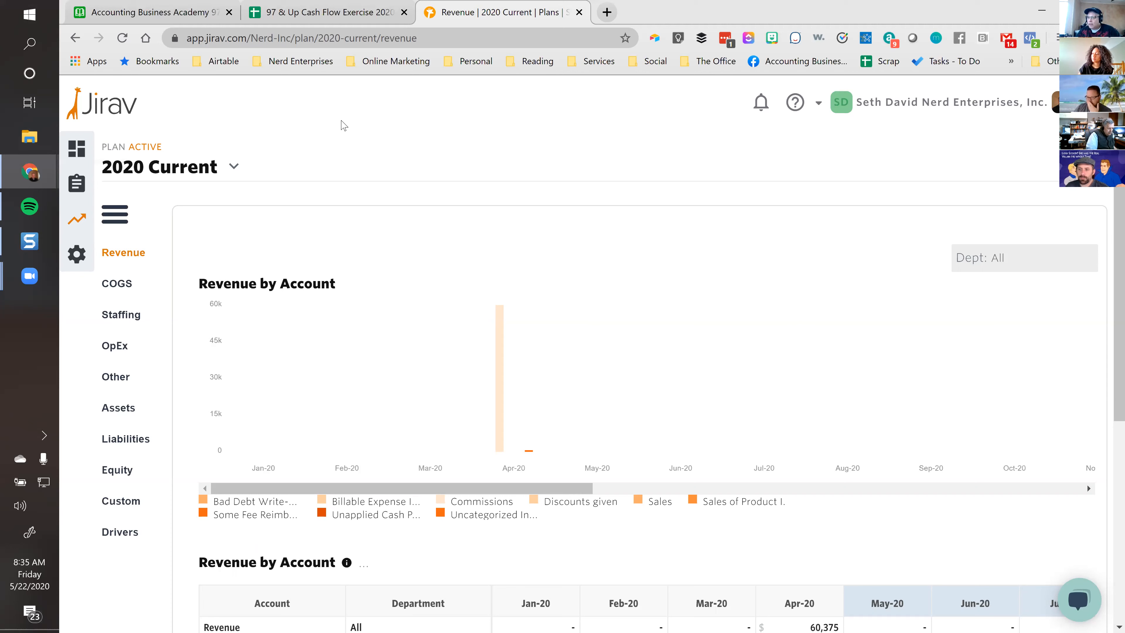
click(225, 164)
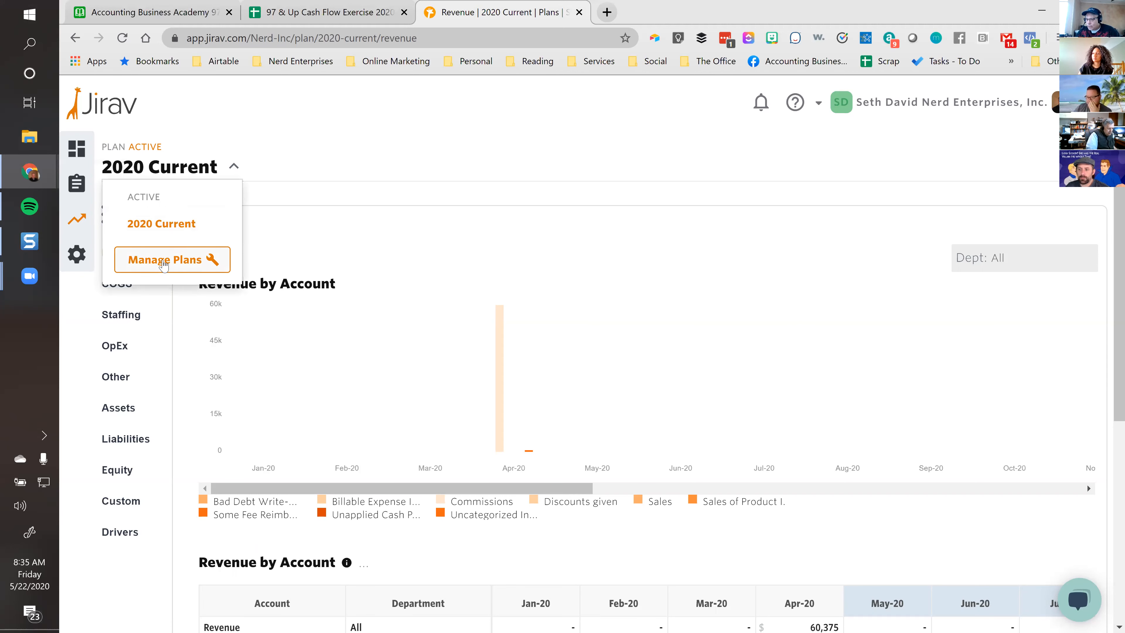
click(163, 265)
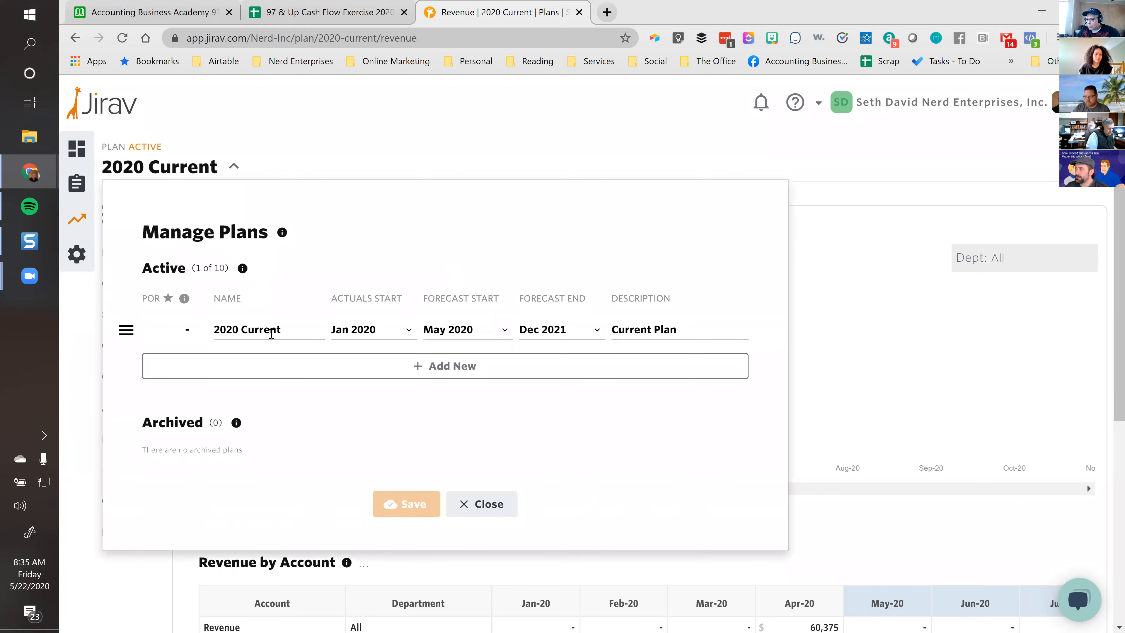
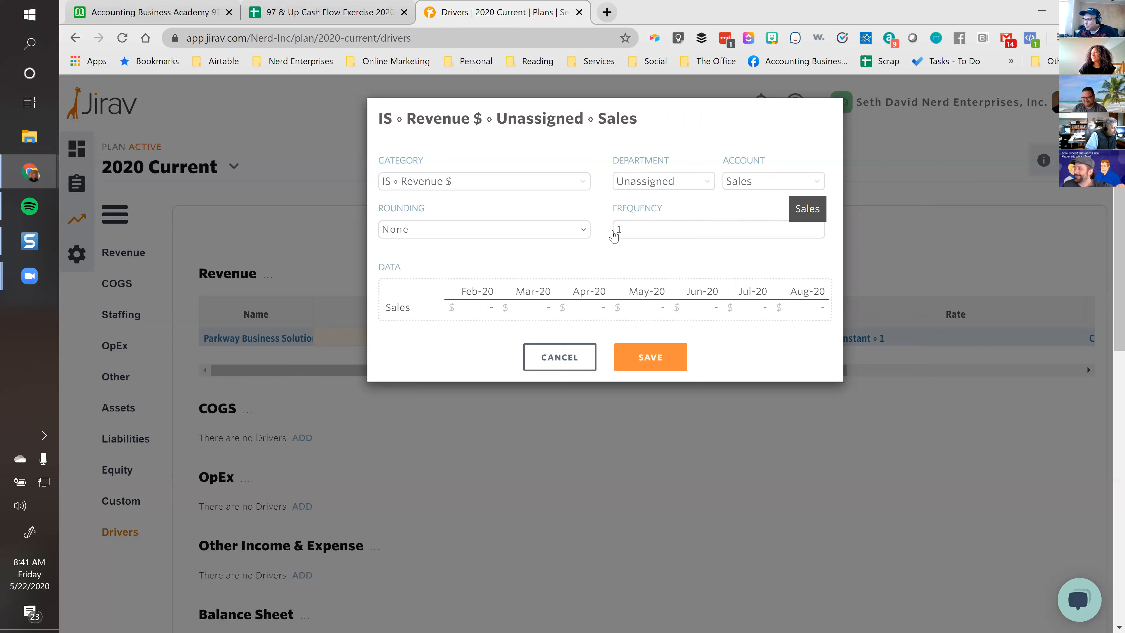
Save the Parkway Business Solutions revenue driver's output as IS Revenue $, Unassigned, Sales, with no rounding and a frequency of 1.
click(652, 232)
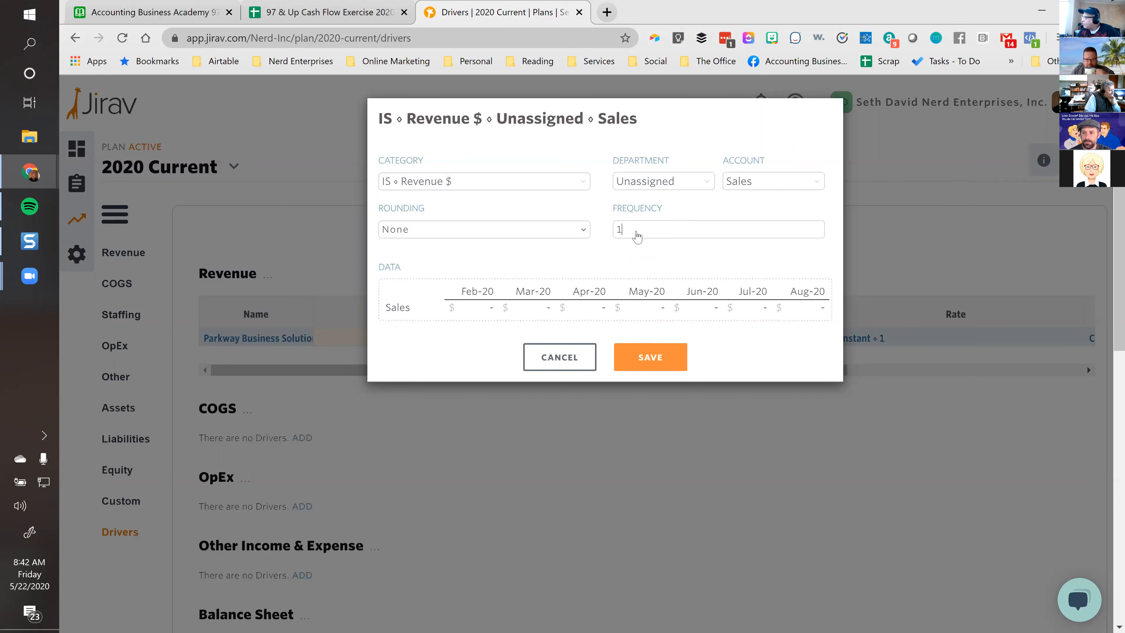
click(648, 357)
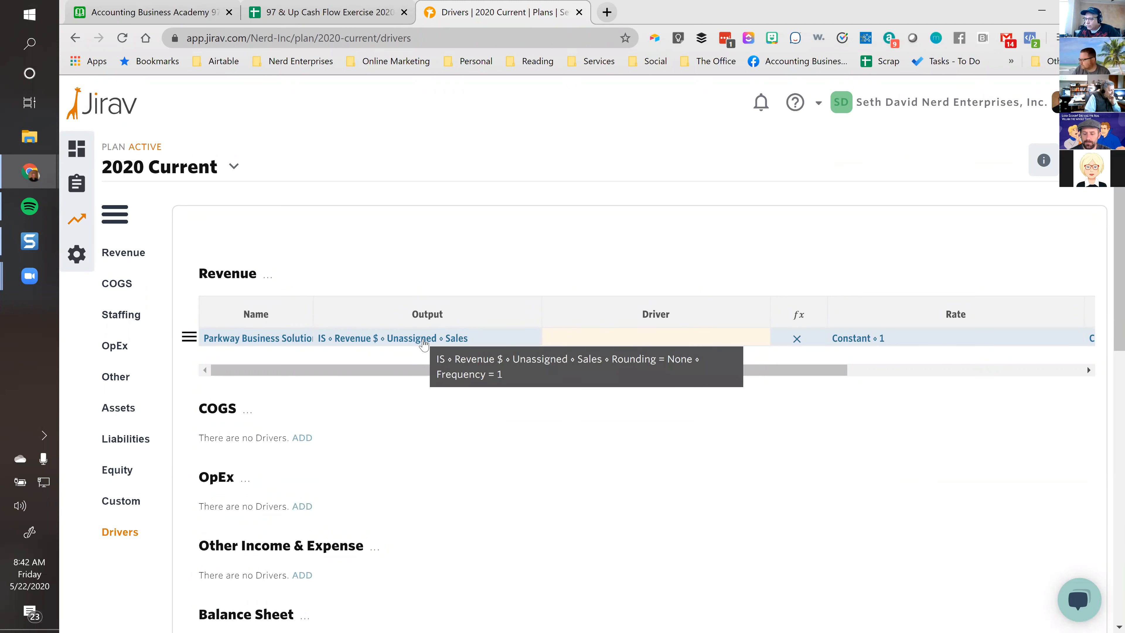
click(609, 340)
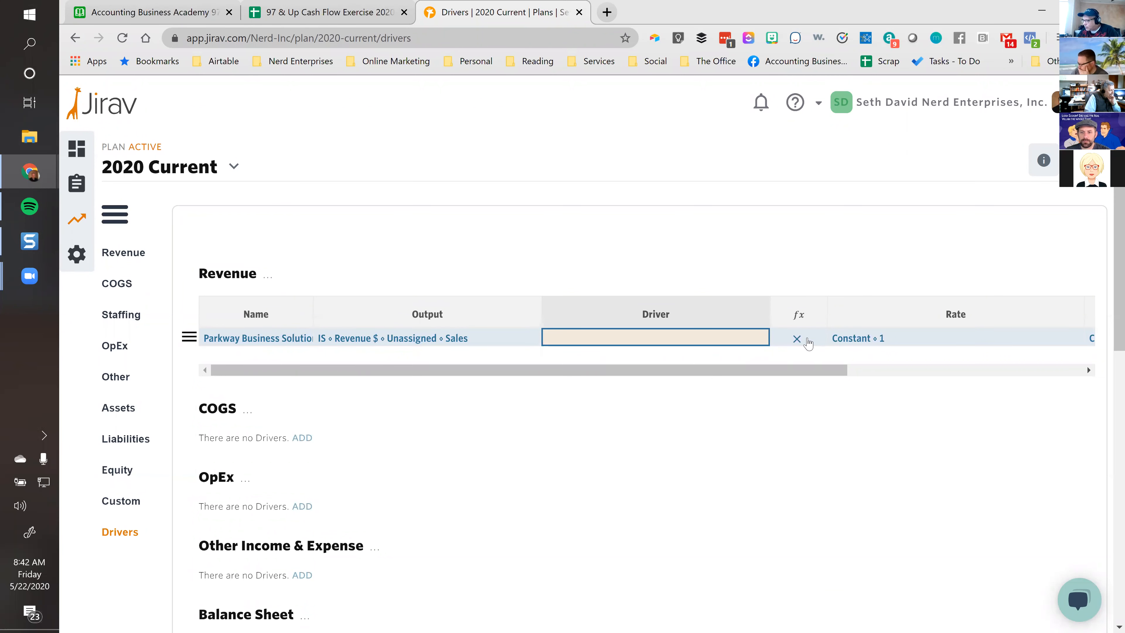
click(912, 341)
drag(825, 370, 771, 372)
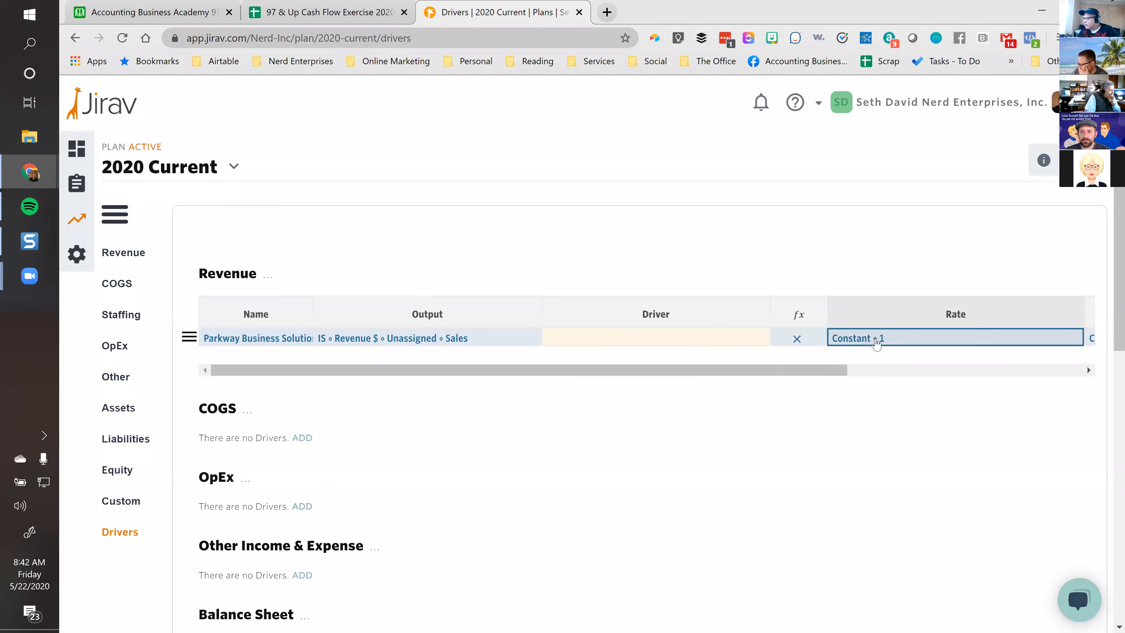
Set the Driver value of the Parkway Business Solutions revenue row to the Constant category with a value of 3500.
click(615, 341)
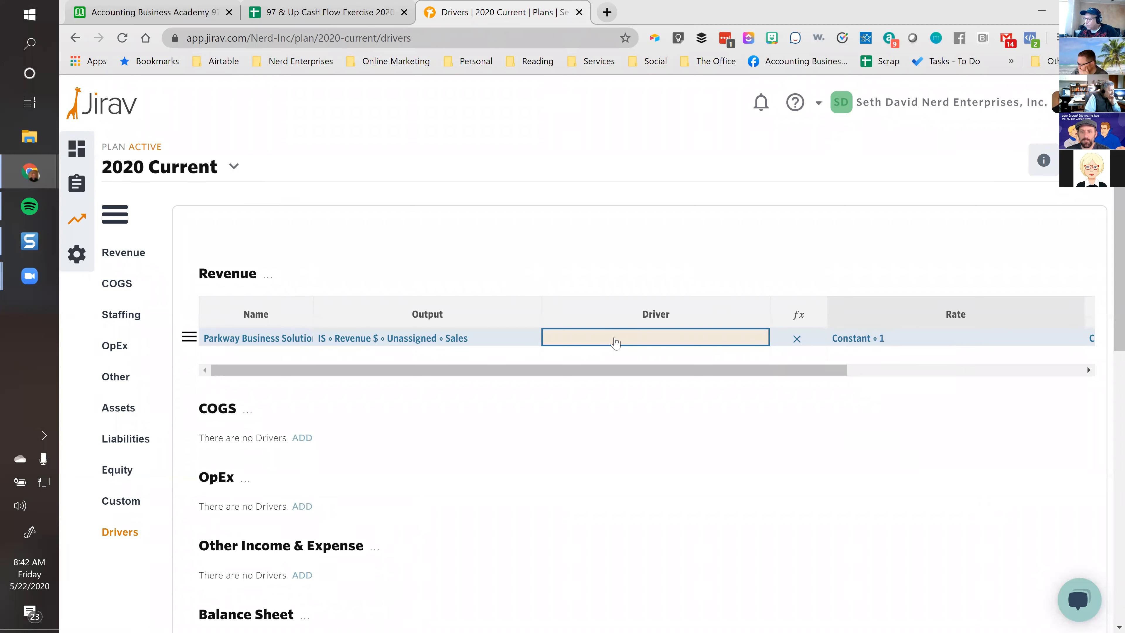
click(615, 341)
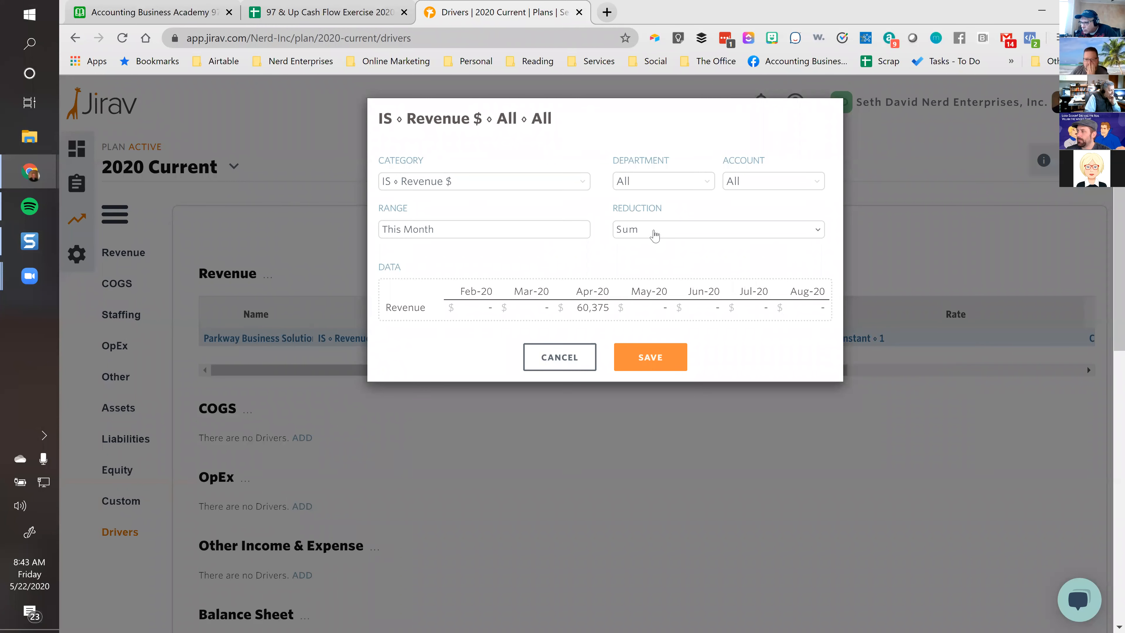
click(474, 186)
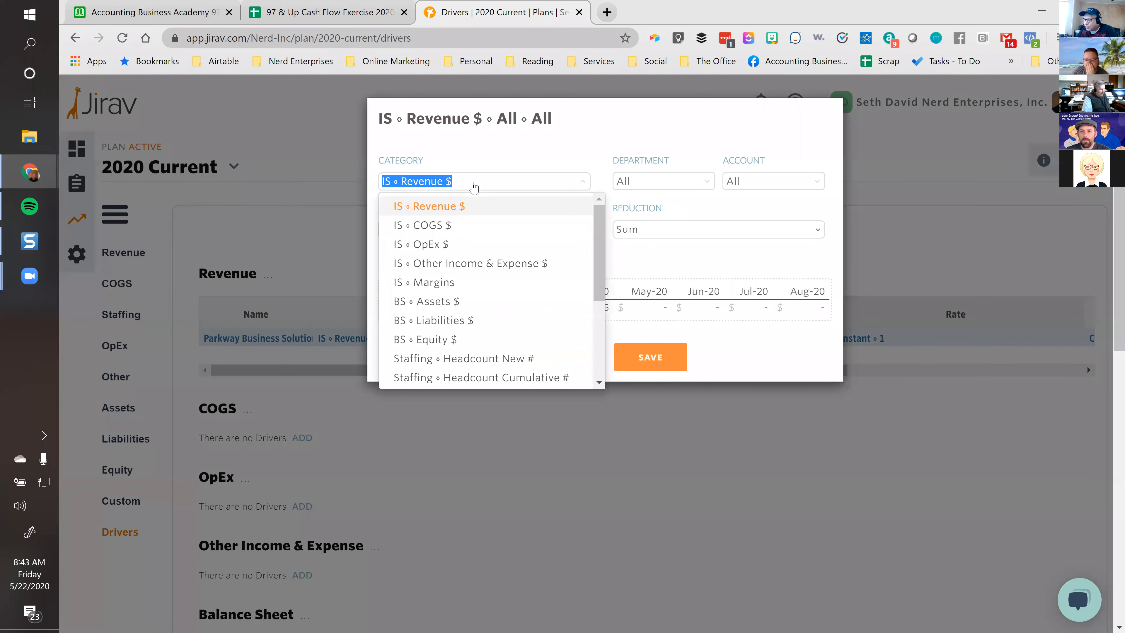
drag(601, 225, 605, 330)
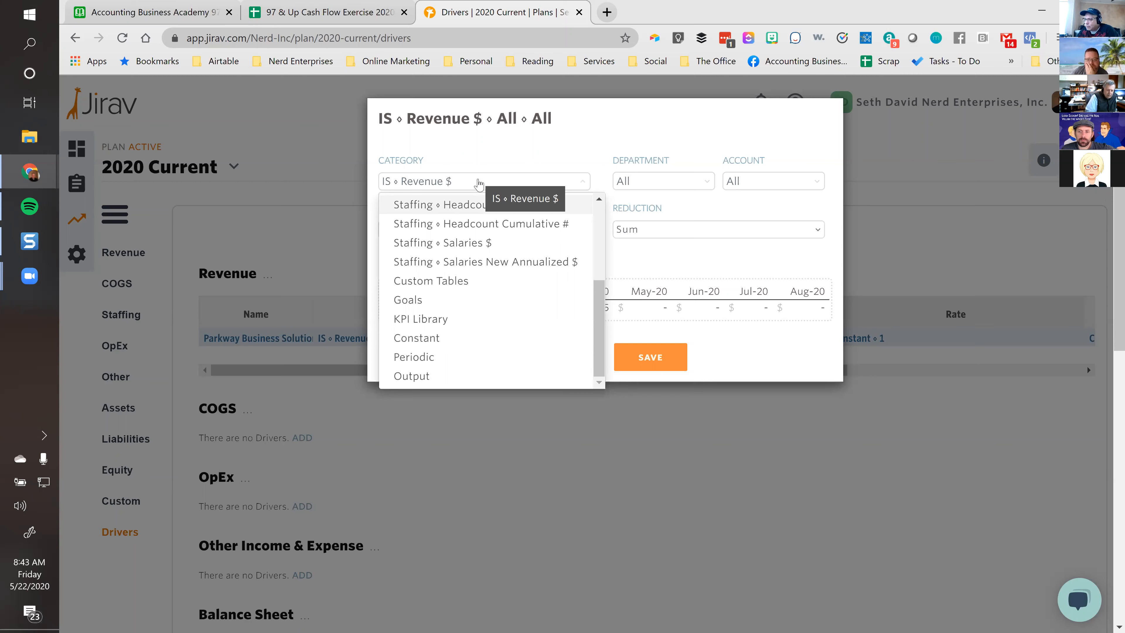
click(409, 339)
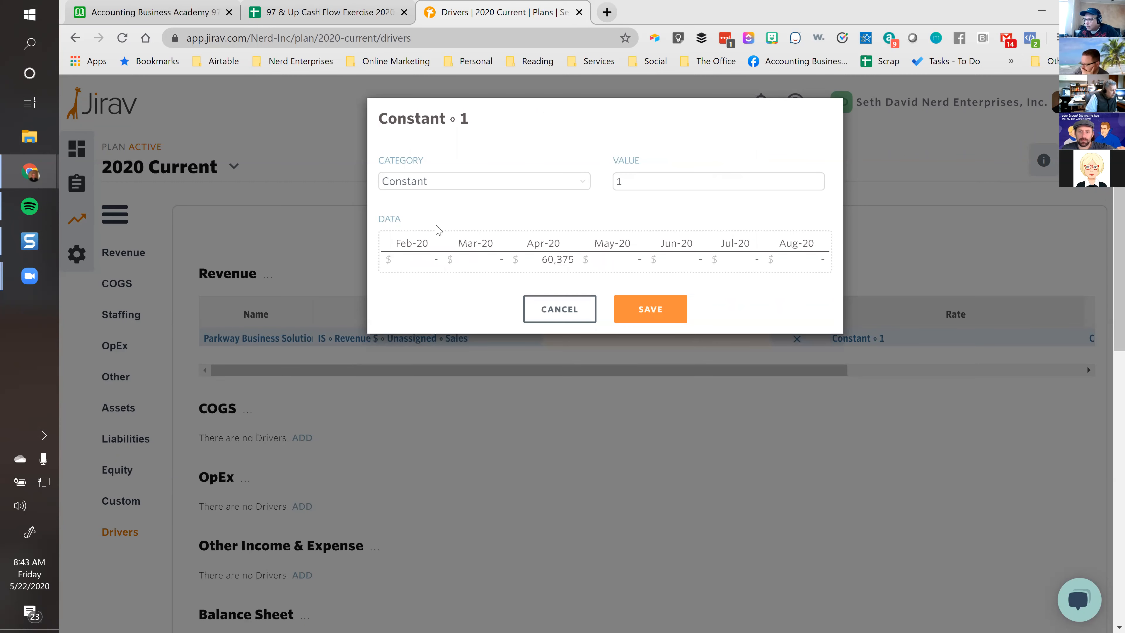
drag(632, 184, 584, 185)
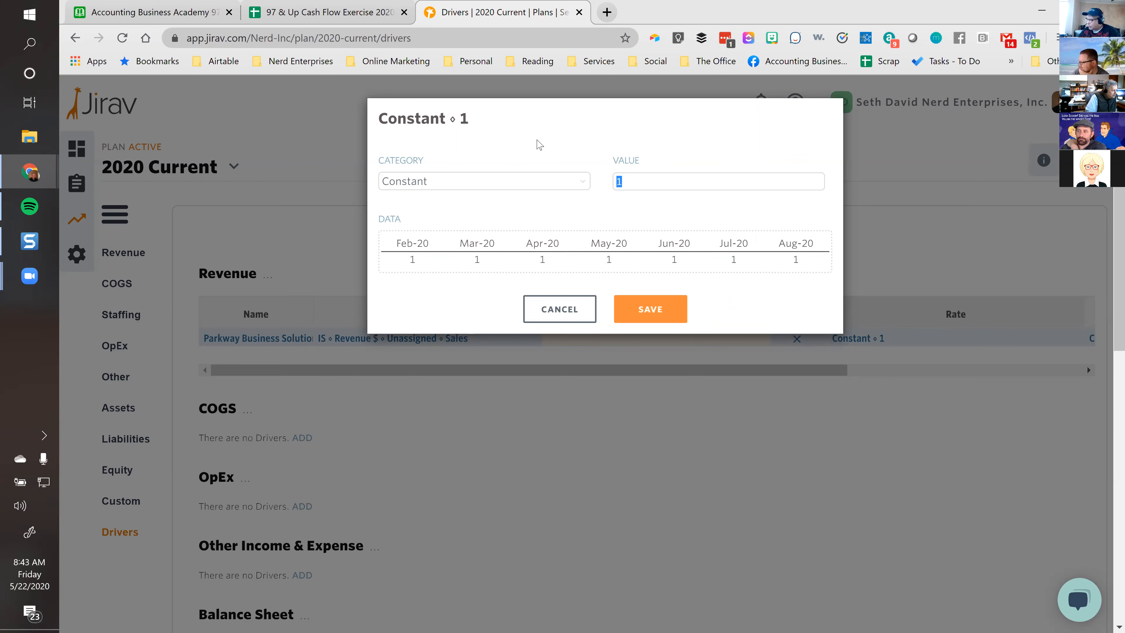
scroll(539, 144, down, 10)
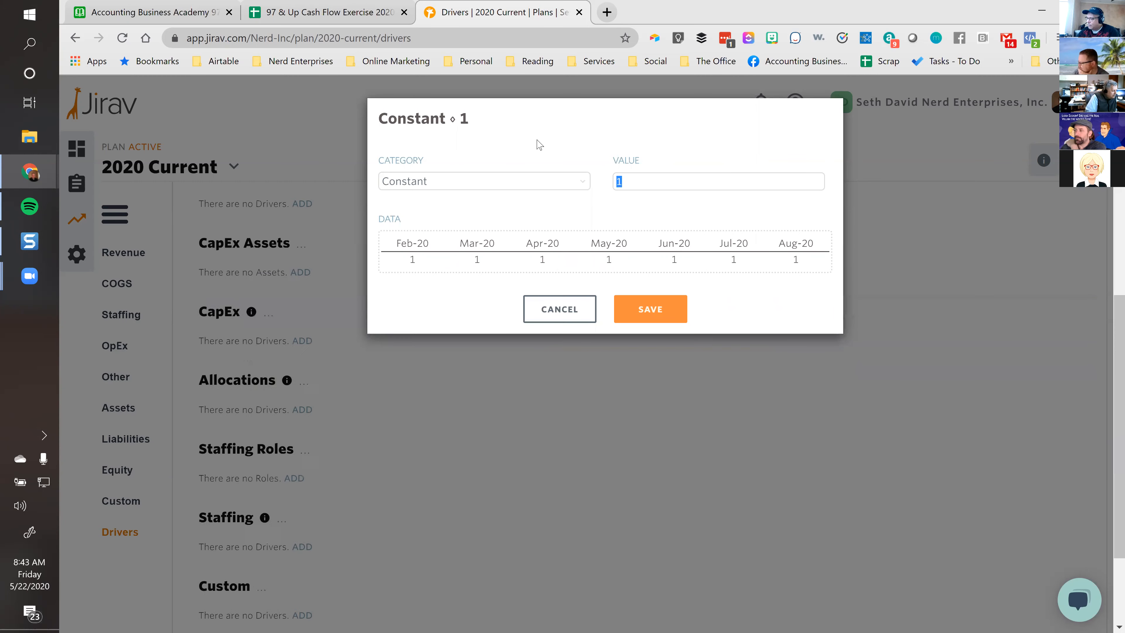
scroll(539, 144, down, 2)
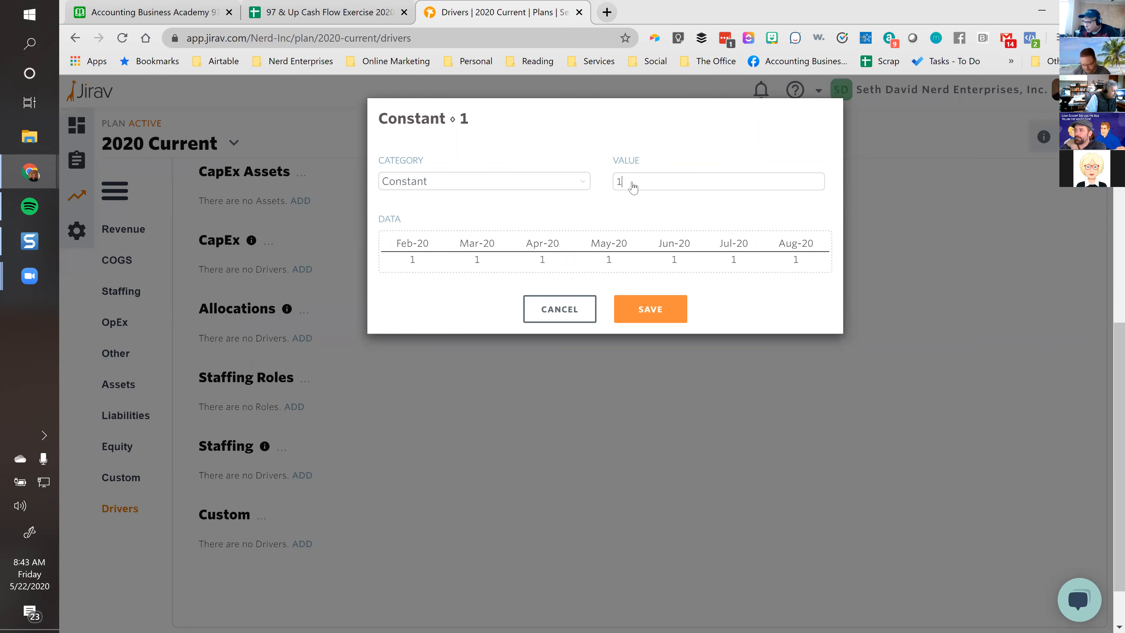
text(3500)
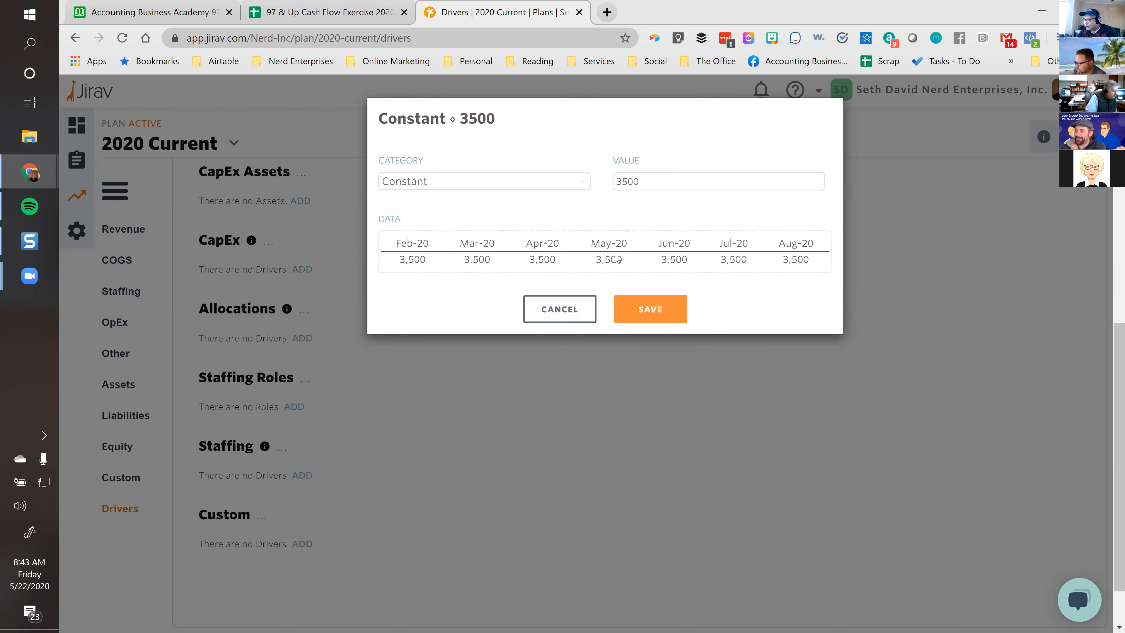
click(655, 311)
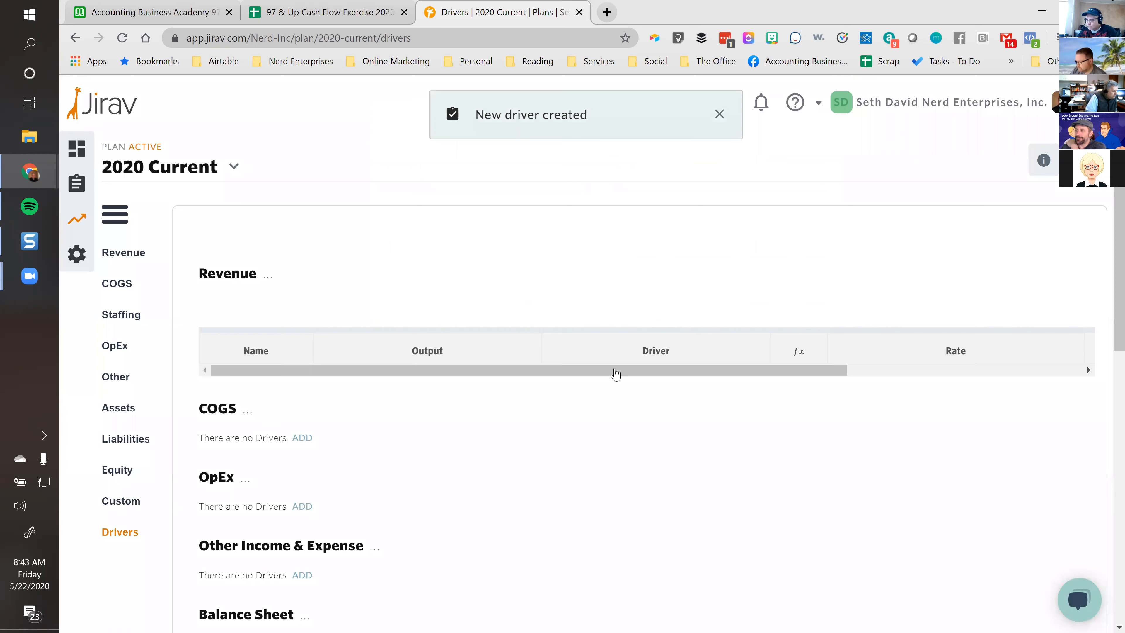
Describe the Parkway Business Solutions revenue driver as "Driver based on flat monthly fees".
scroll(632, 328, down, 8)
scroll(633, 335, up, 7)
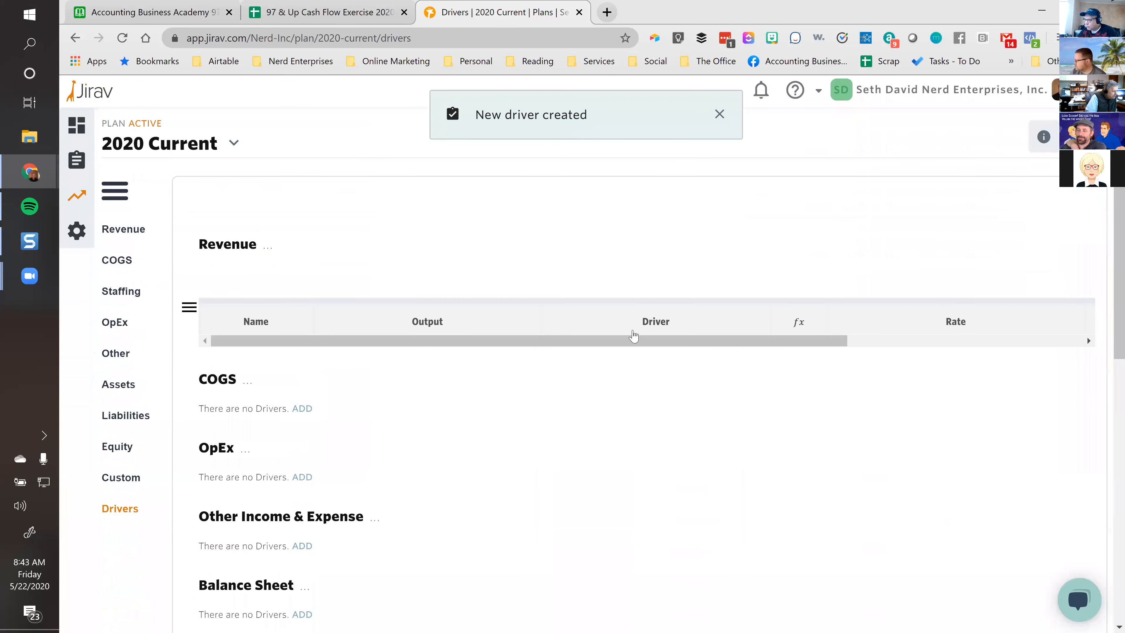
scroll(633, 337, down, 1)
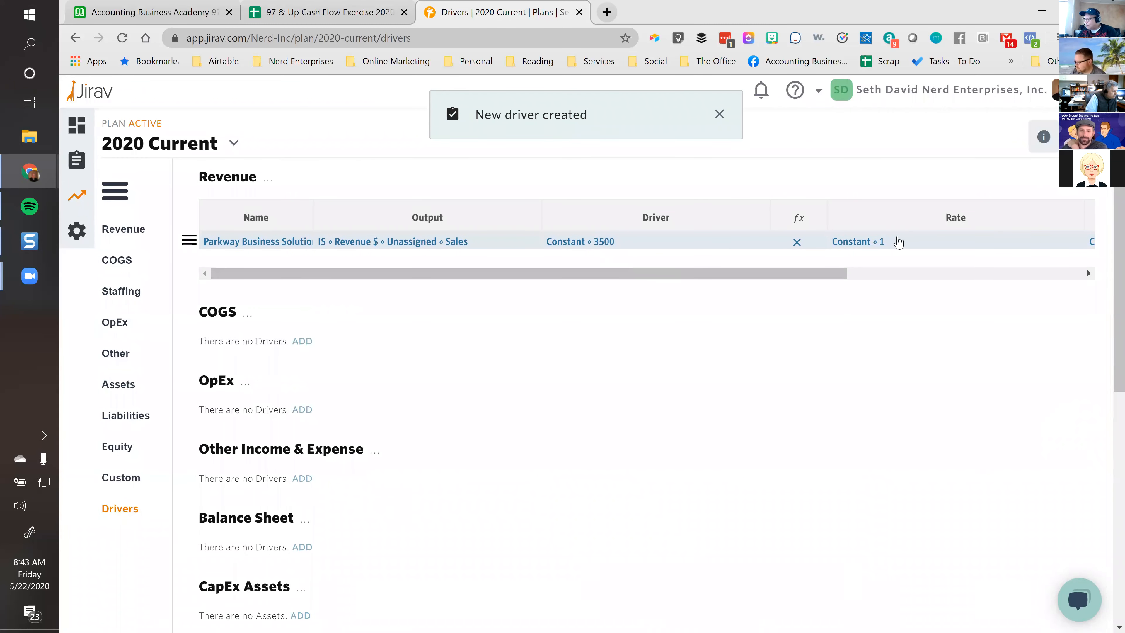
drag(815, 278, 1058, 278)
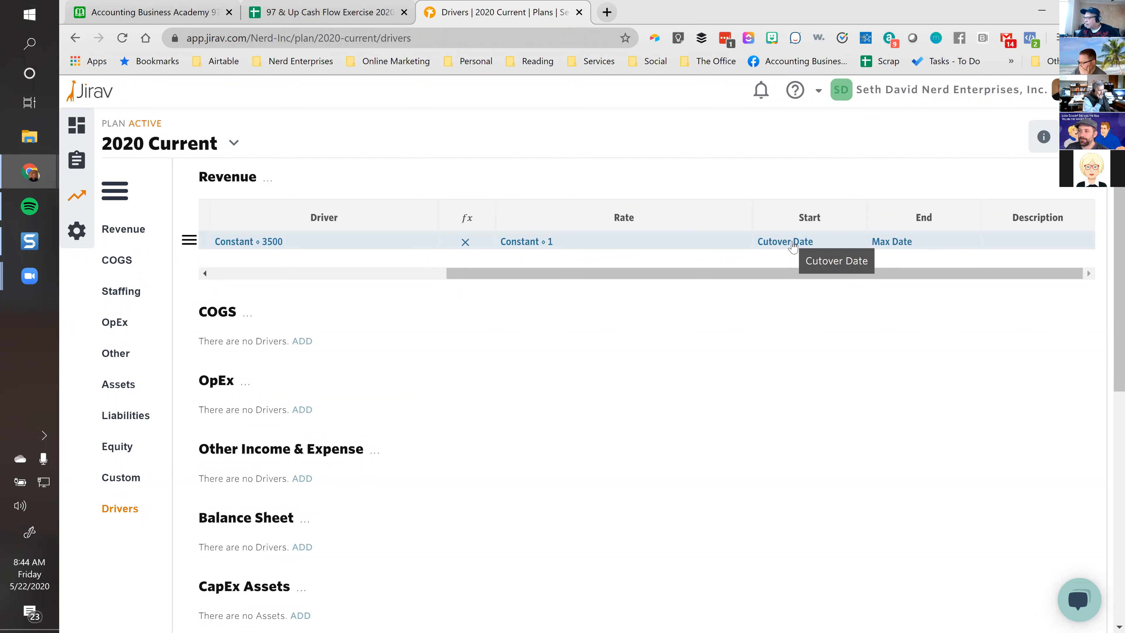
click(933, 243)
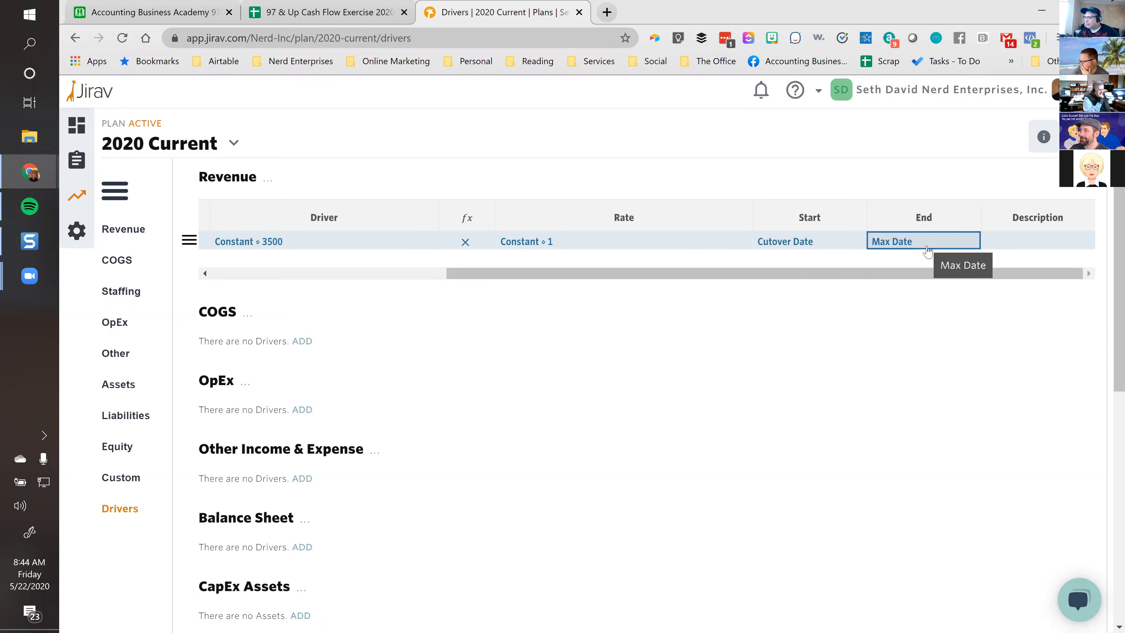
click(1076, 247)
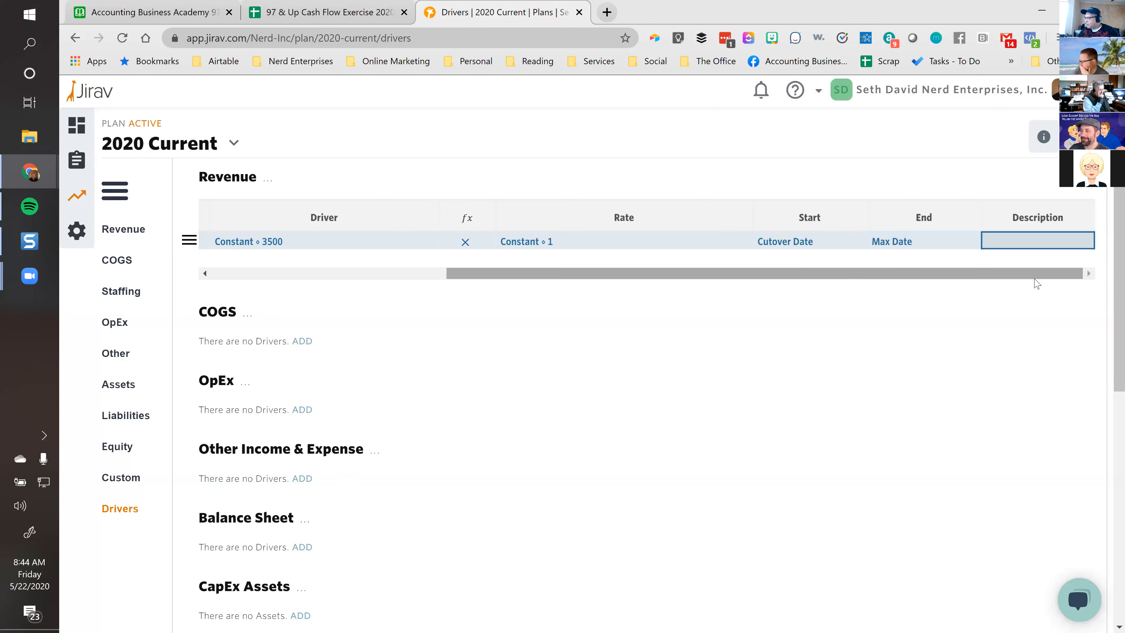
click(1034, 245)
text(Driver based on)
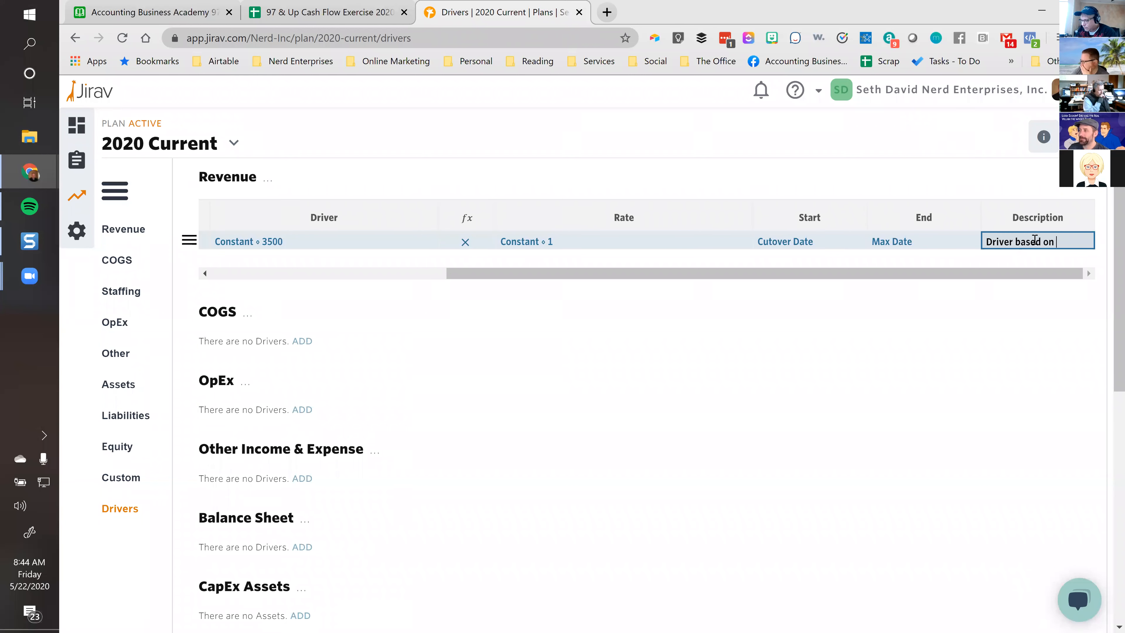
text( monthly fees)
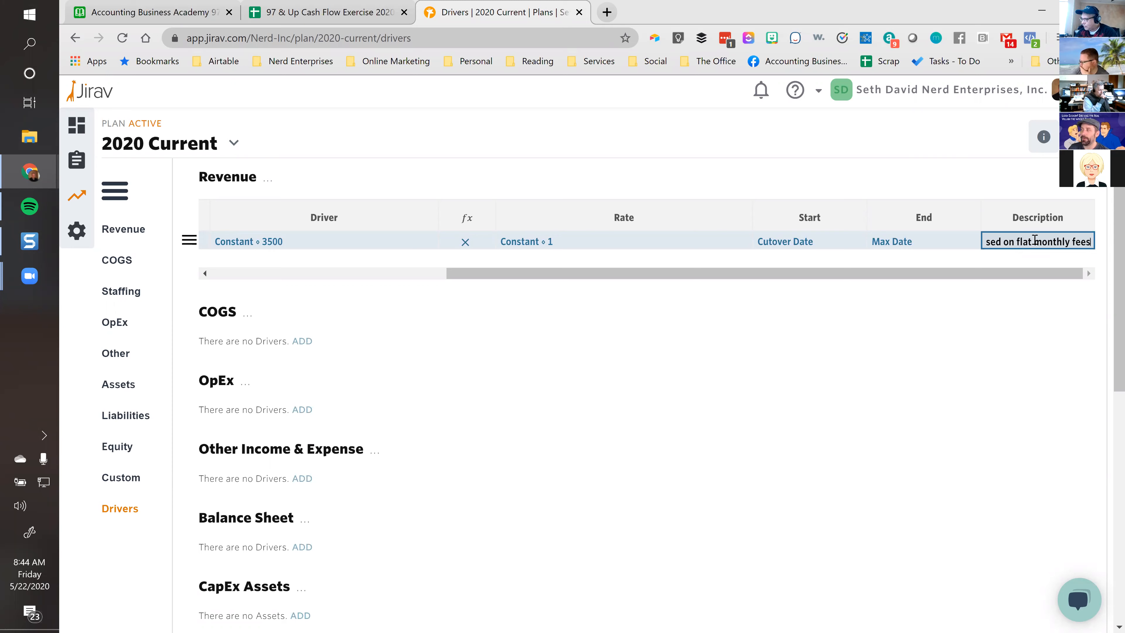
key(shift+Tab)
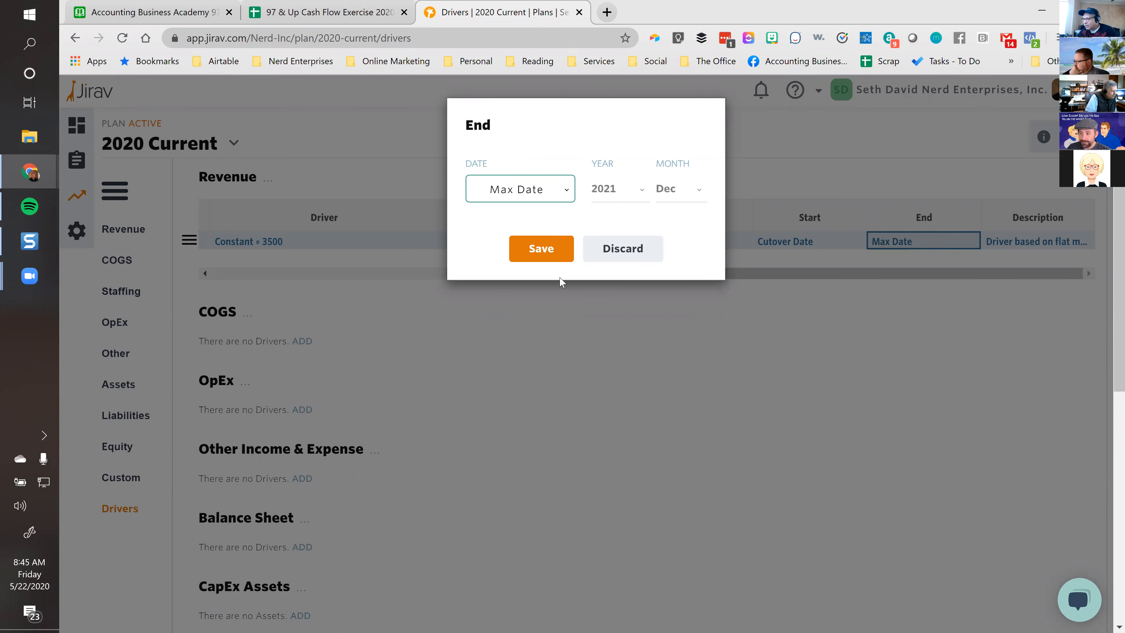
Discard the driver's End date settings and look over the Parkway Business Solutions row from Name through Description.
click(642, 249)
drag(559, 278, 323, 278)
scroll(589, 483, down, 5)
scroll(587, 496, down, 5)
scroll(581, 512, up, 10)
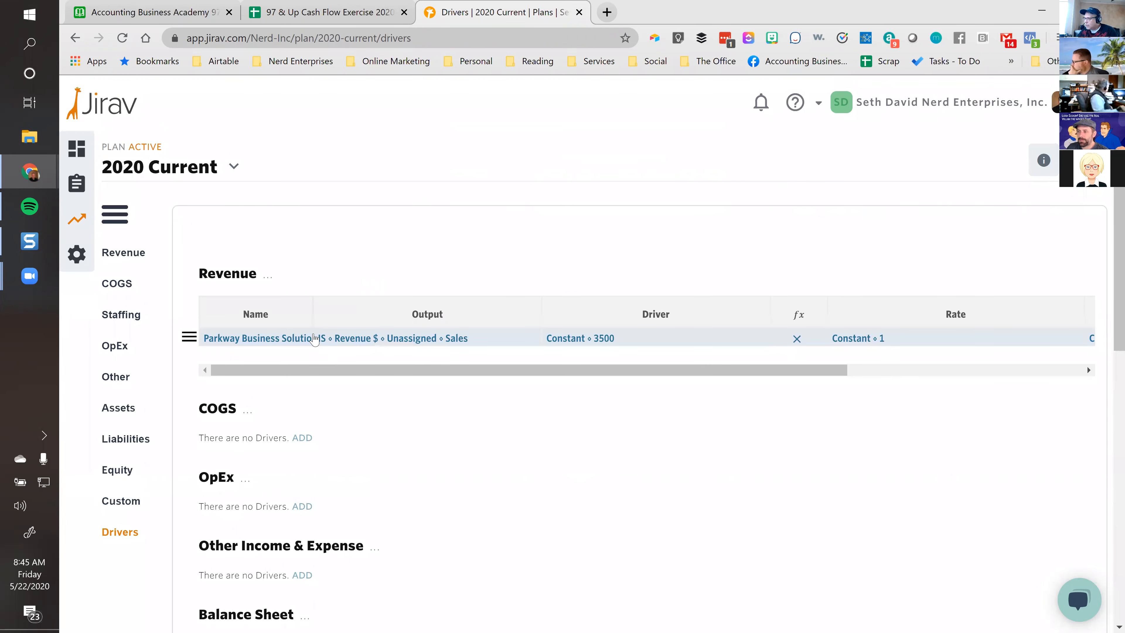
mouse_move(549, 372)
mouse_down()
mouse_move(737, 372)
mouse_move(556, 372)
mouse_up()
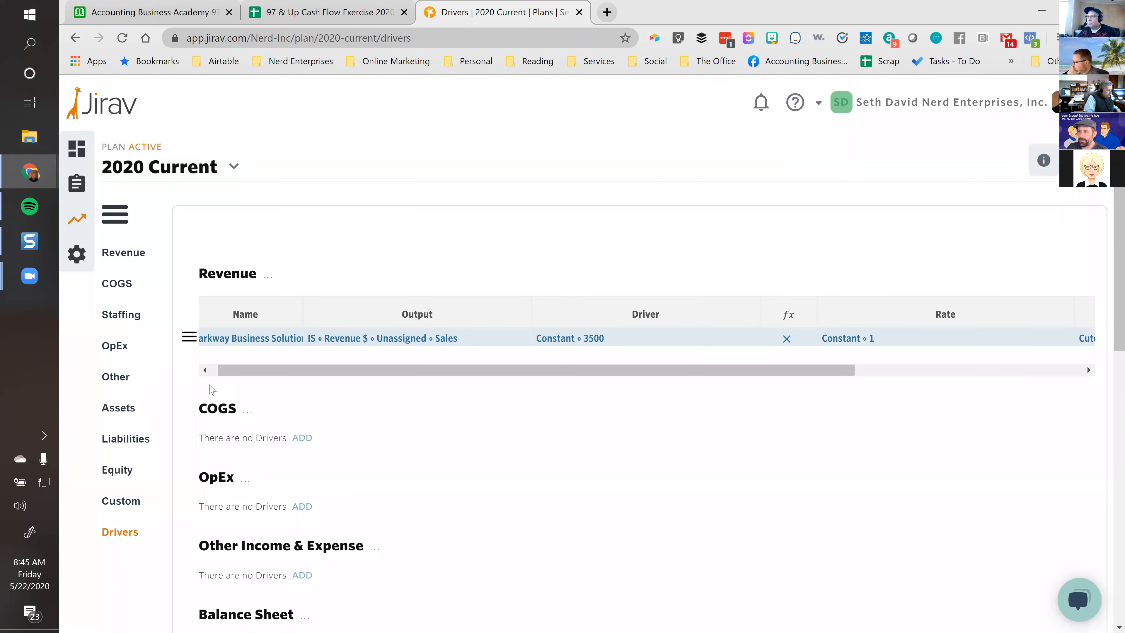
drag(583, 371, 818, 374)
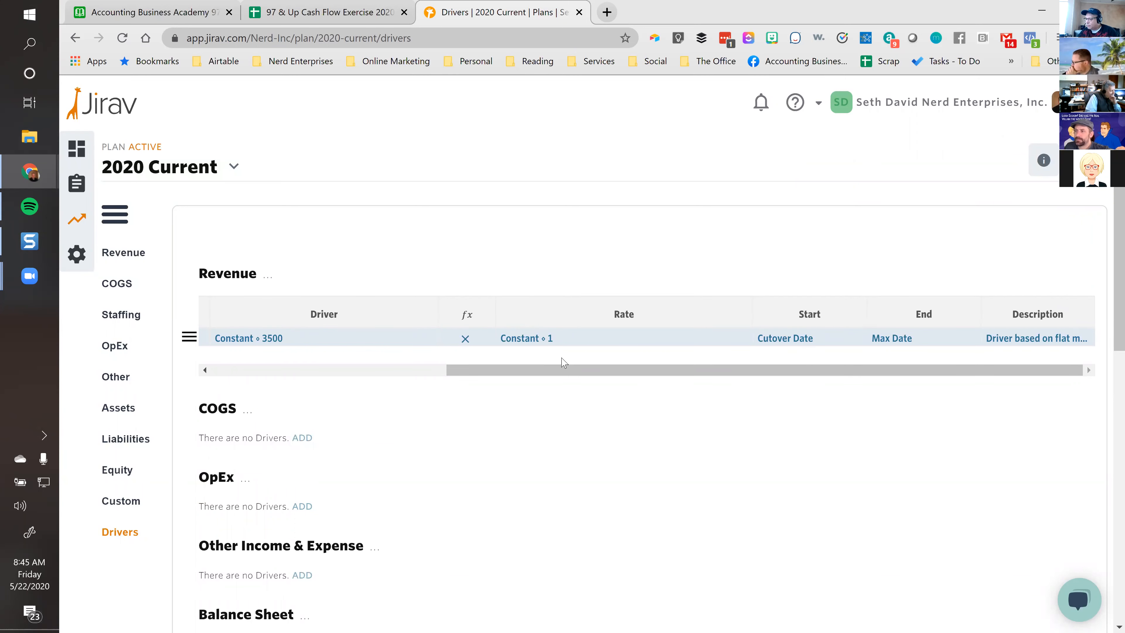
click(436, 372)
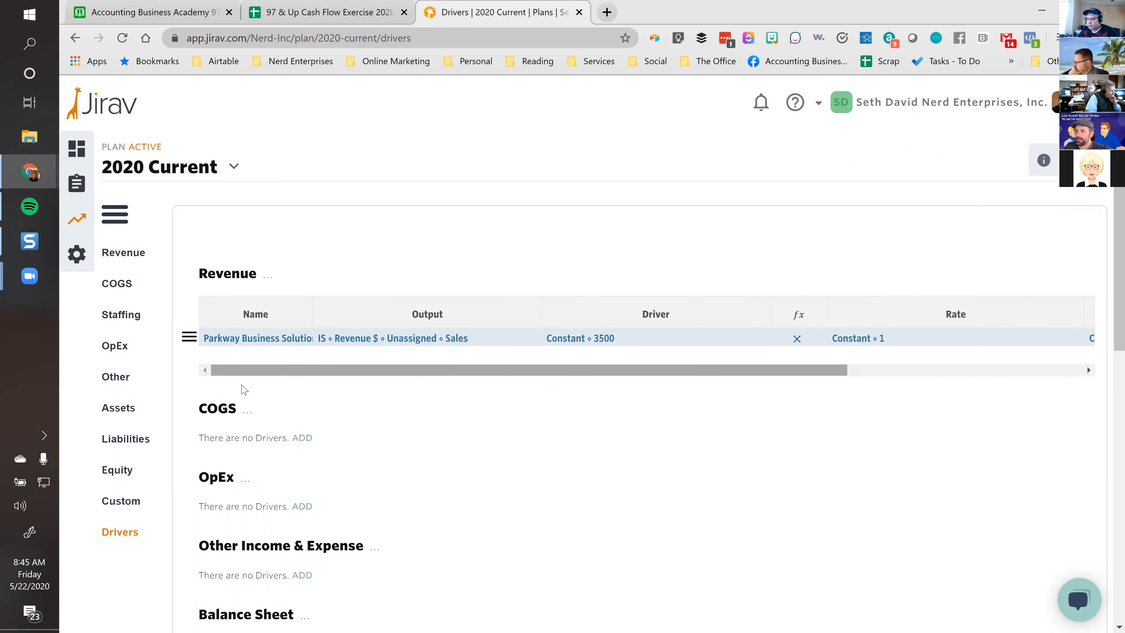
Open the plan's Revenue page and expand the Sales account in the Revenue by Account table to examine its forecast.
click(123, 256)
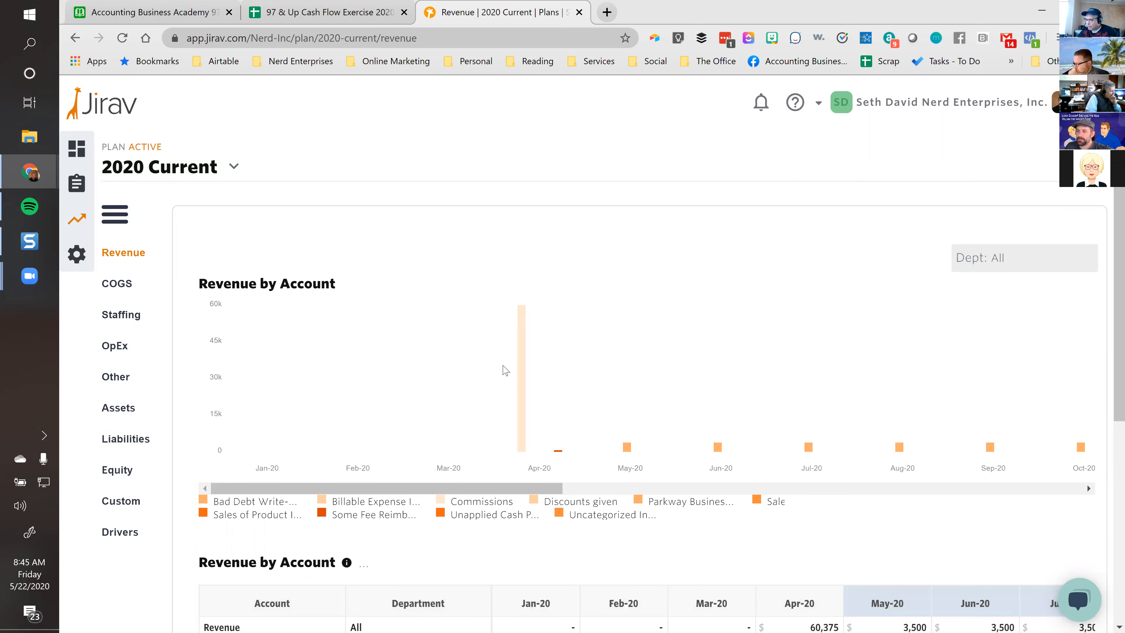
scroll(505, 371, down, 3)
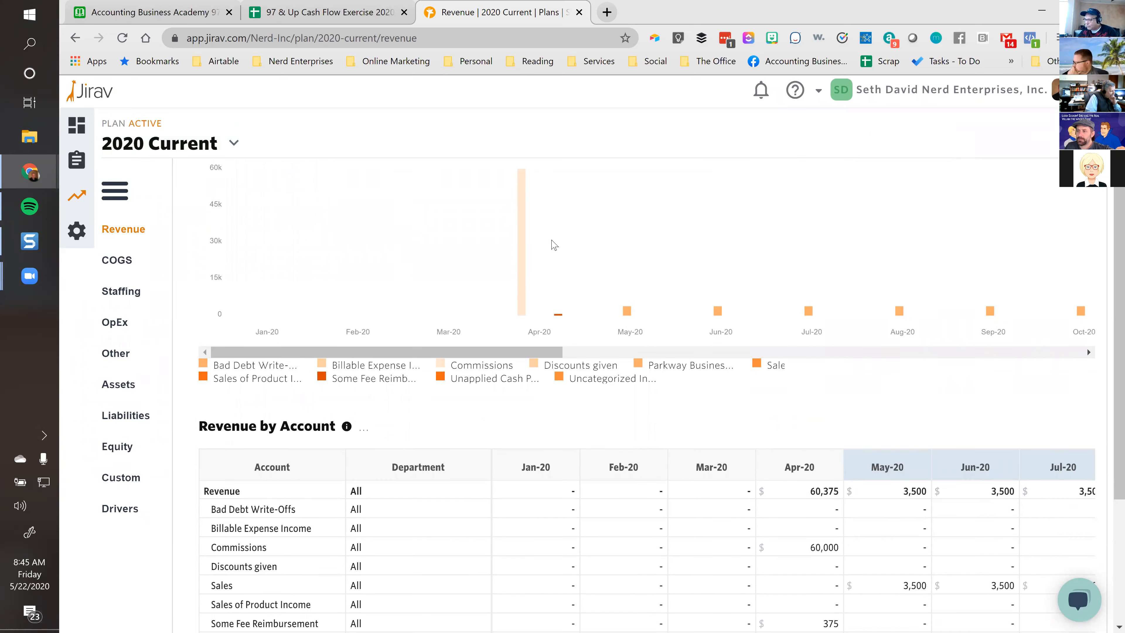
scroll(554, 245, down, 4)
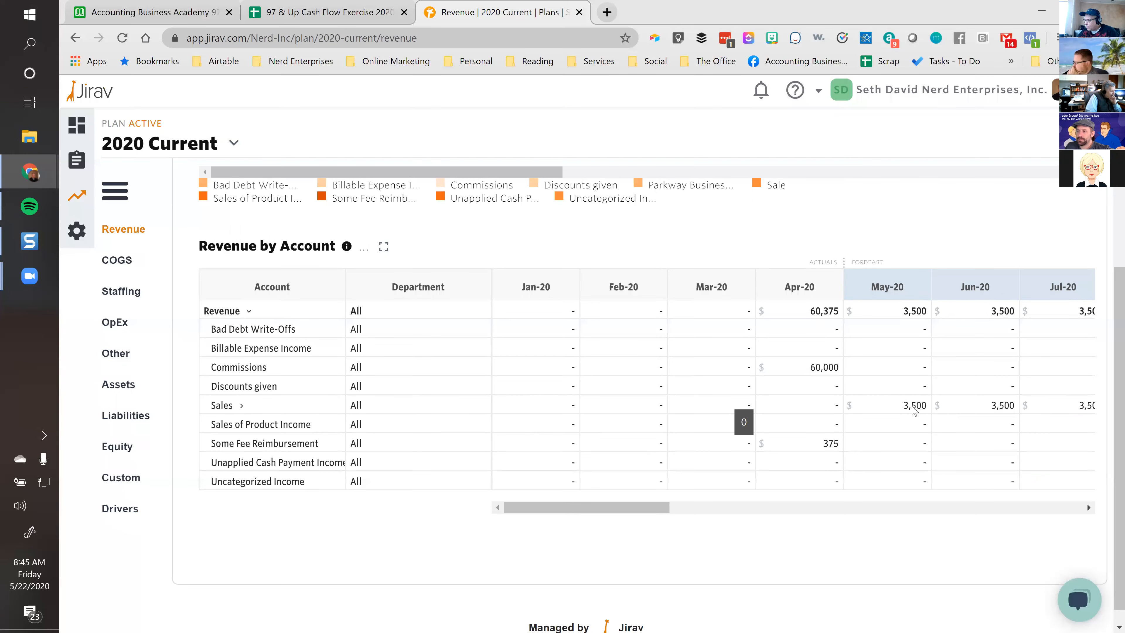
click(242, 409)
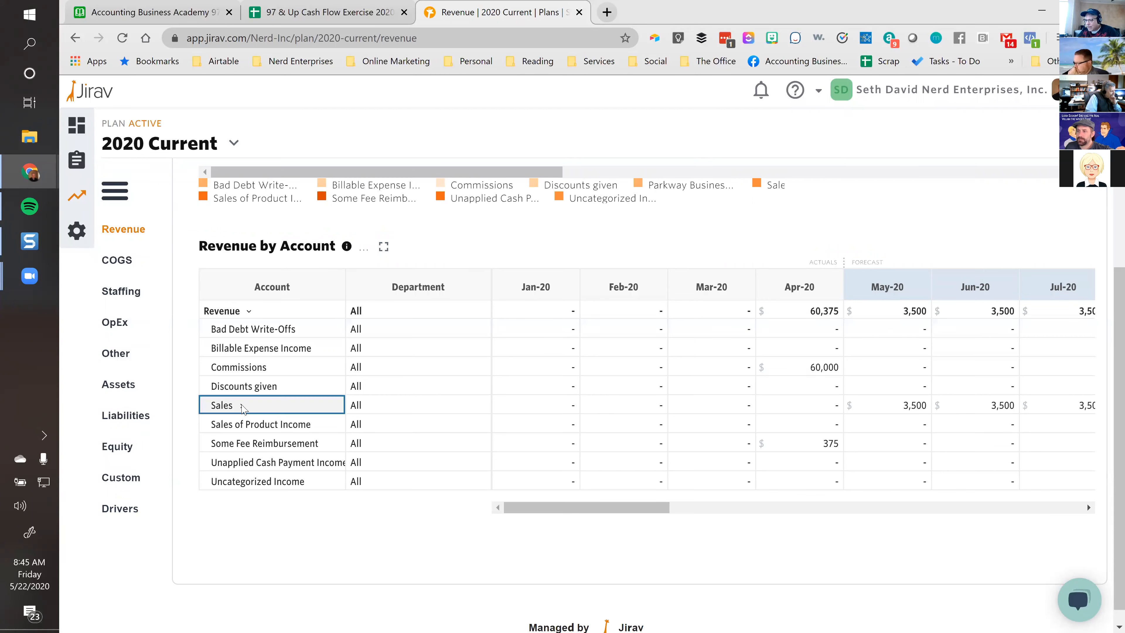
click(251, 434)
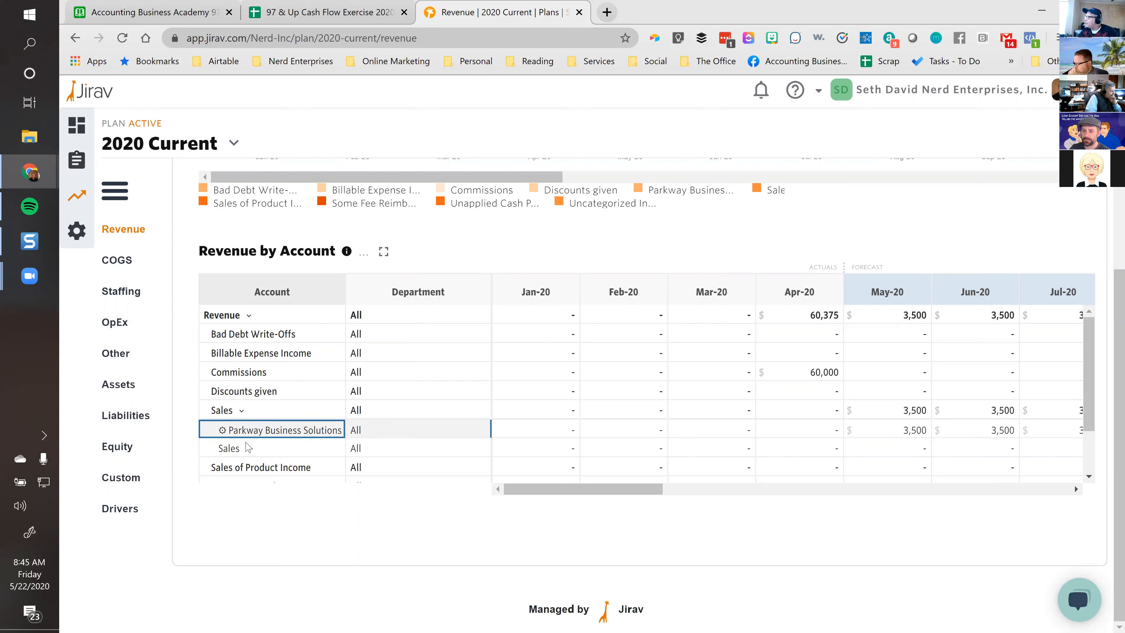
Open the Parkway Business Solutions driver from the Revenue by Account table and set its constant to 2500.
click(290, 434)
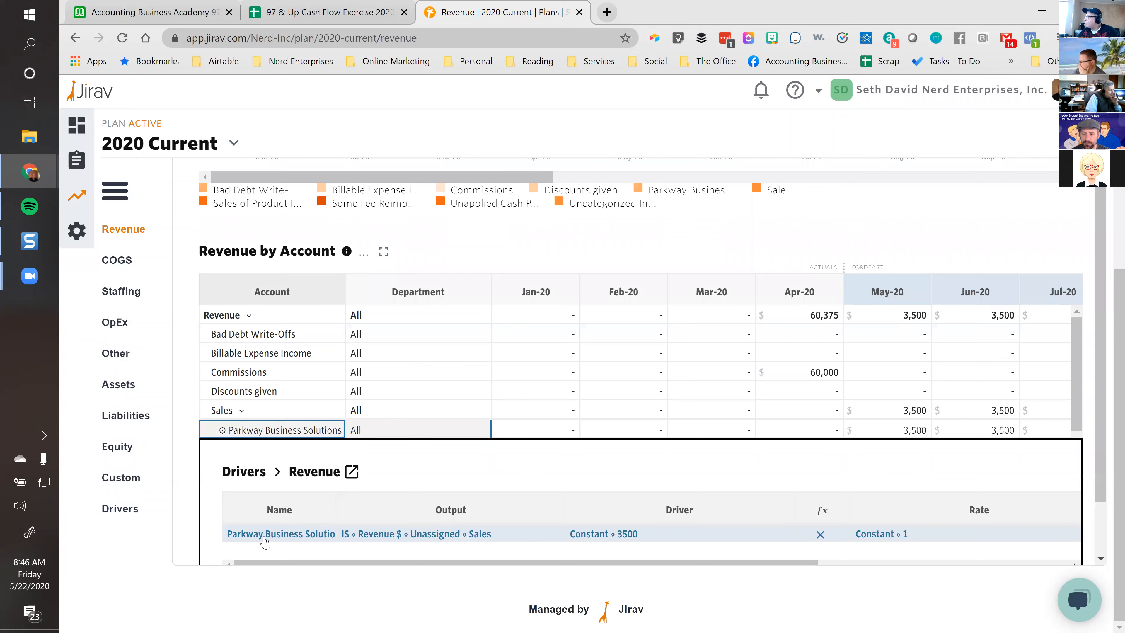
click(634, 541)
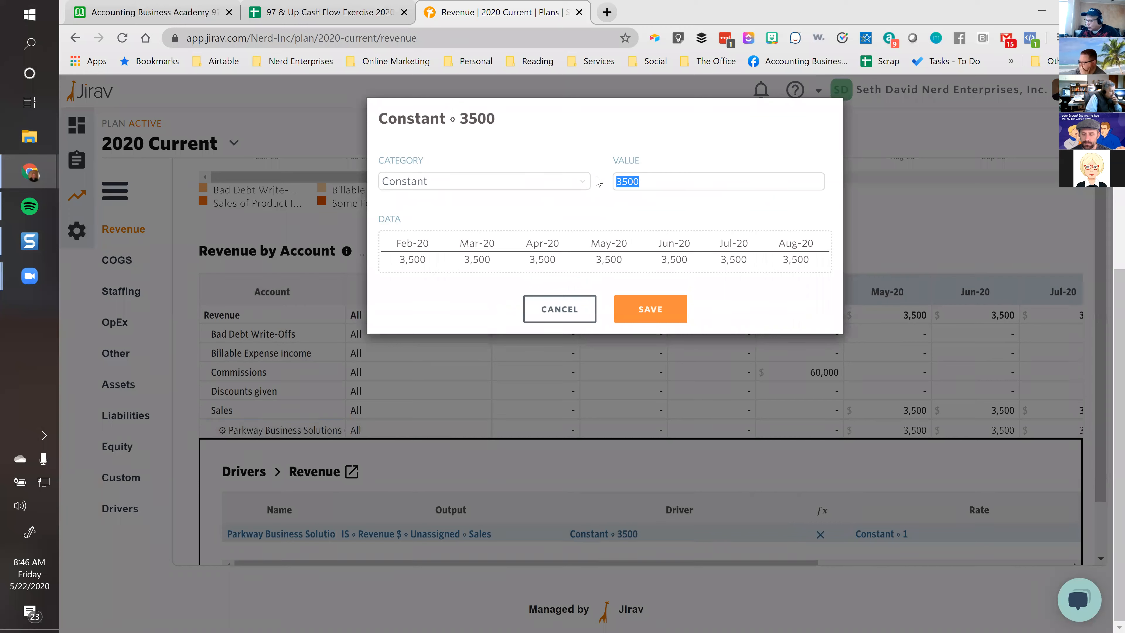
text(2500)
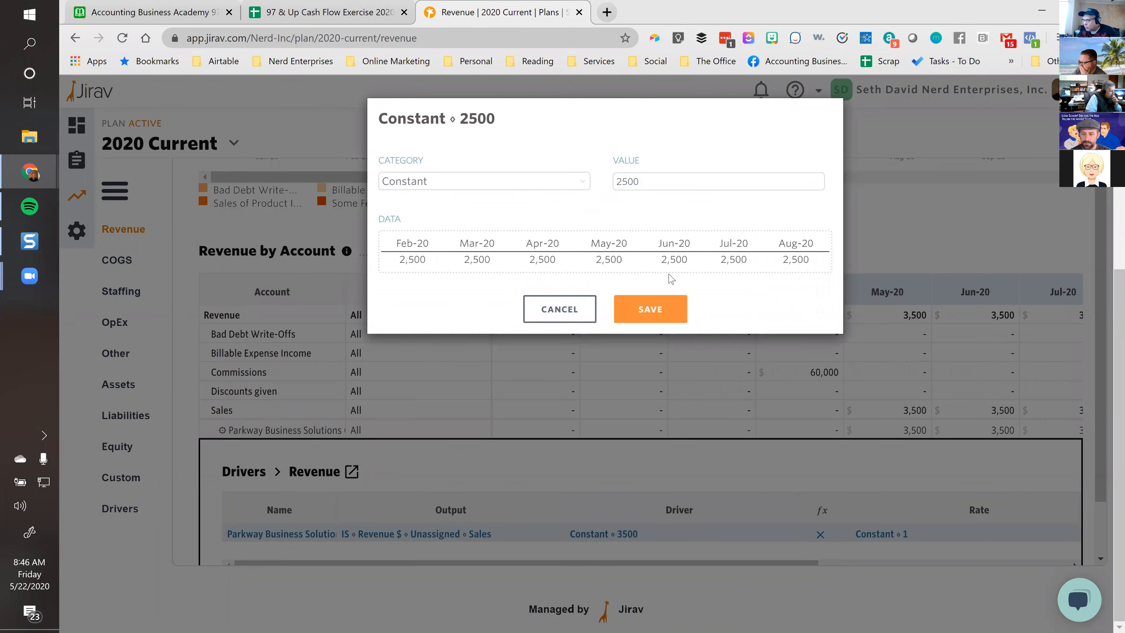
click(655, 310)
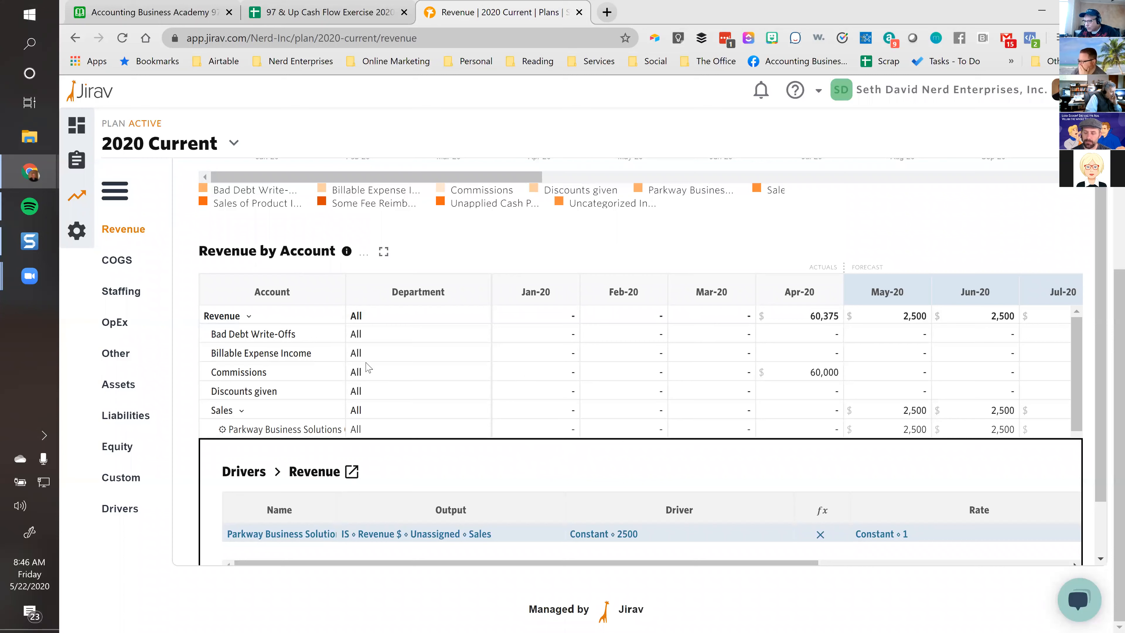
Collapse the Sales account in the Revenue by Account table and check its May and June 2020 forecast.
click(241, 410)
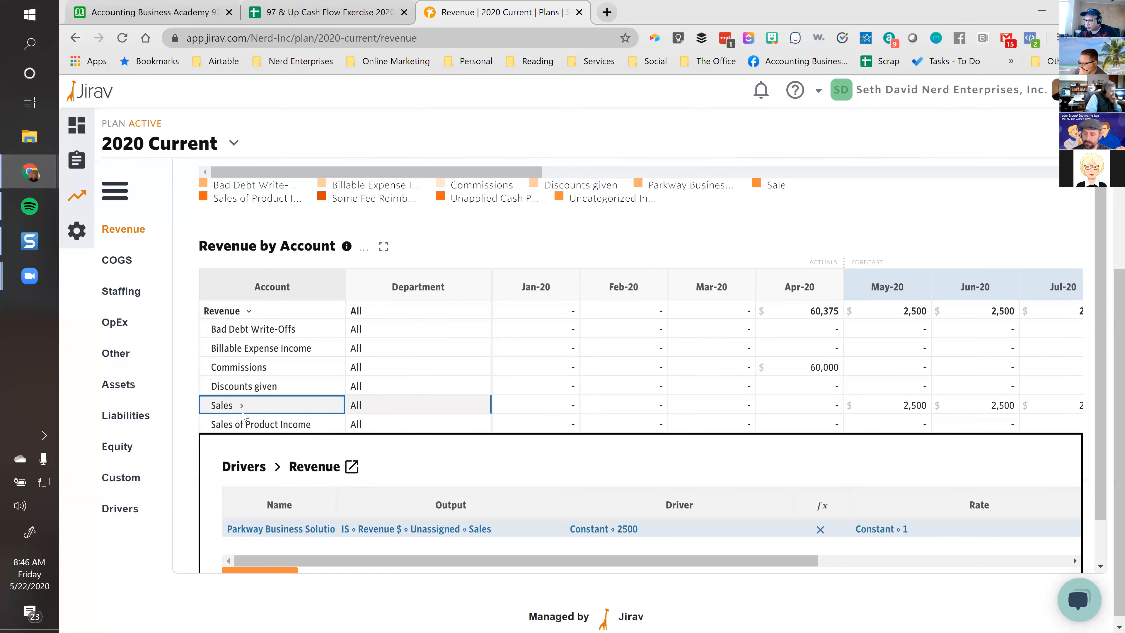
click(899, 412)
click(989, 412)
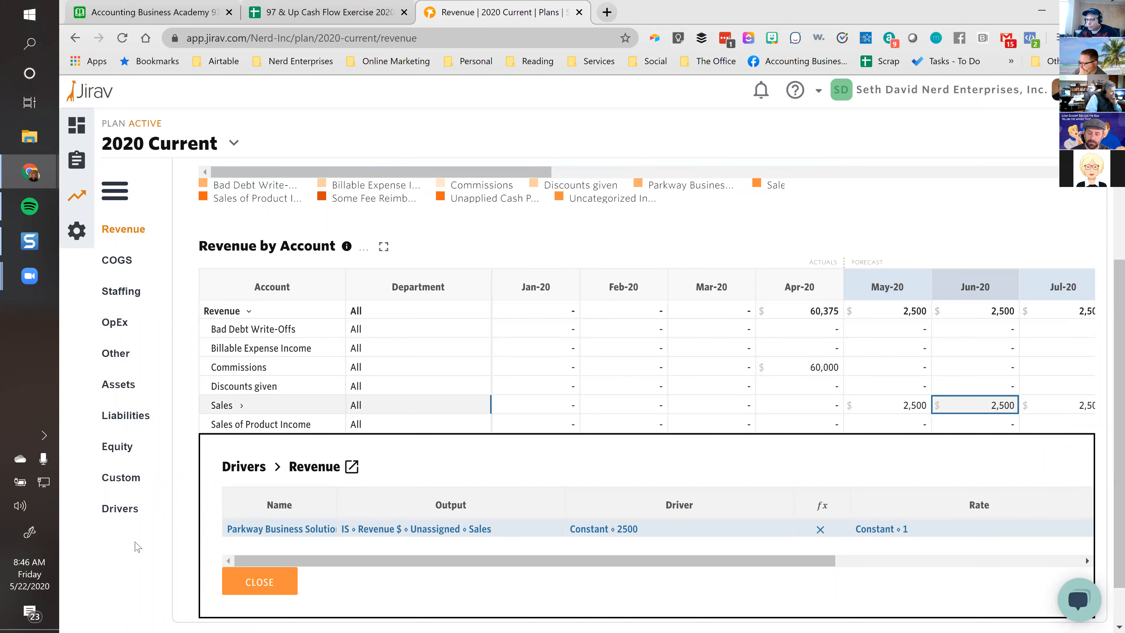
Clone the Parkway Business Solutions revenue driver on the plan's Drivers page and name the copy "The Numbers Guy".
click(116, 508)
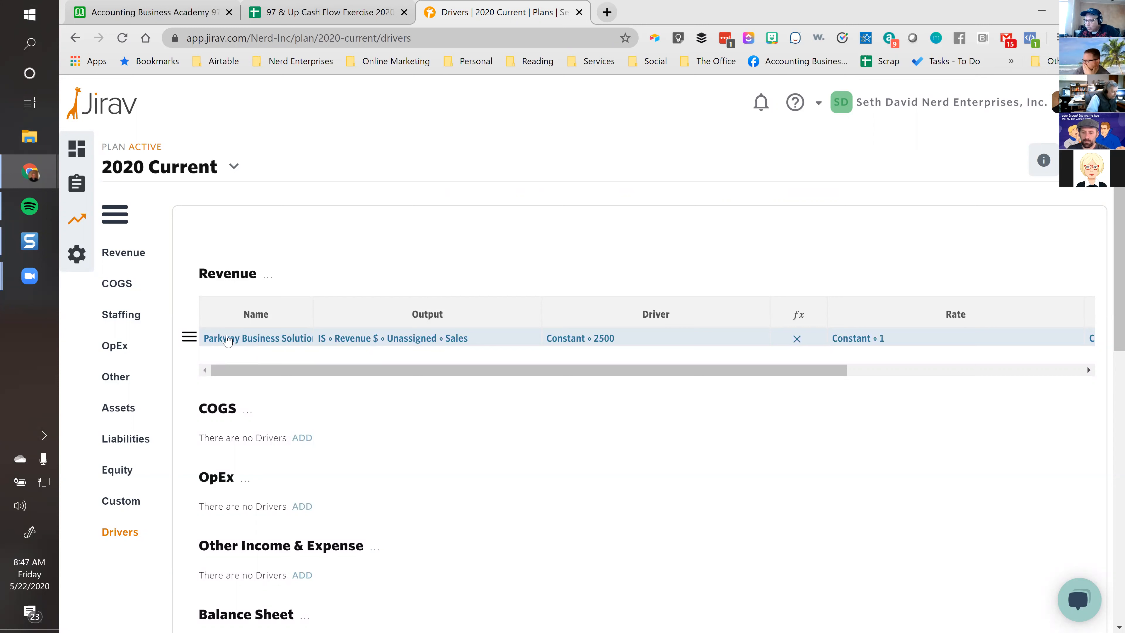
click(189, 338)
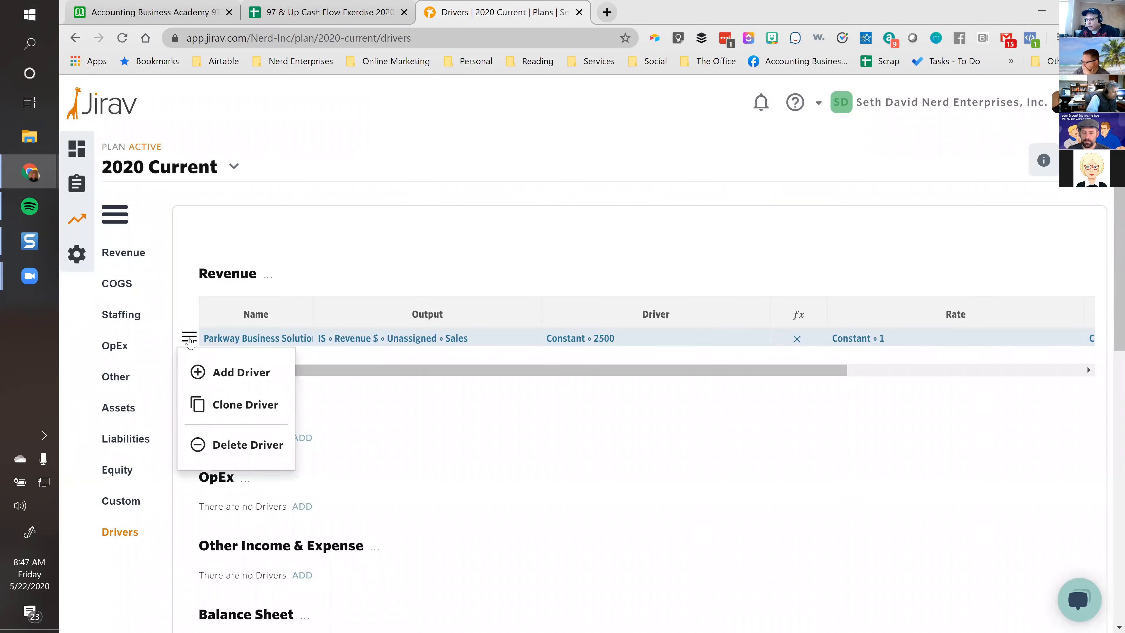
click(233, 410)
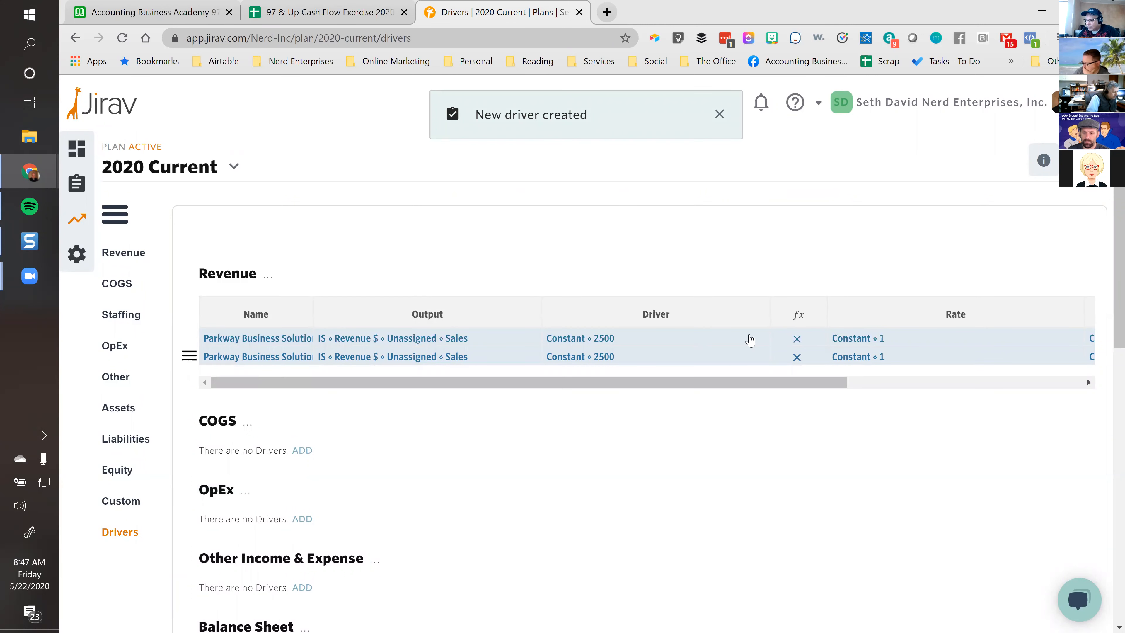
click(286, 356)
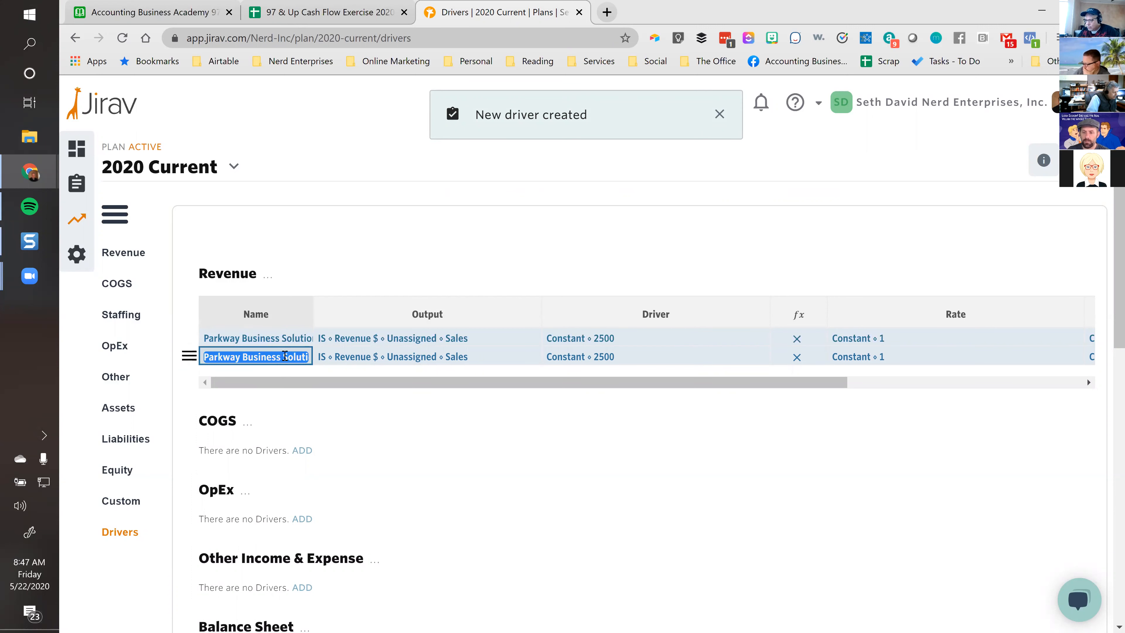
text(The Nu)
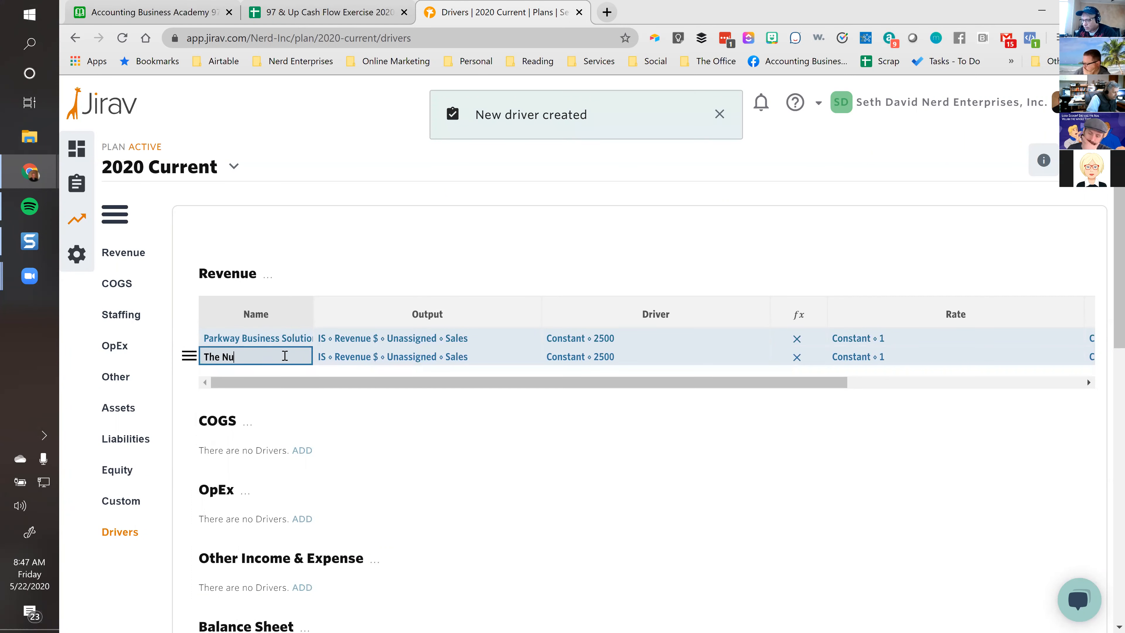
text(mbers)
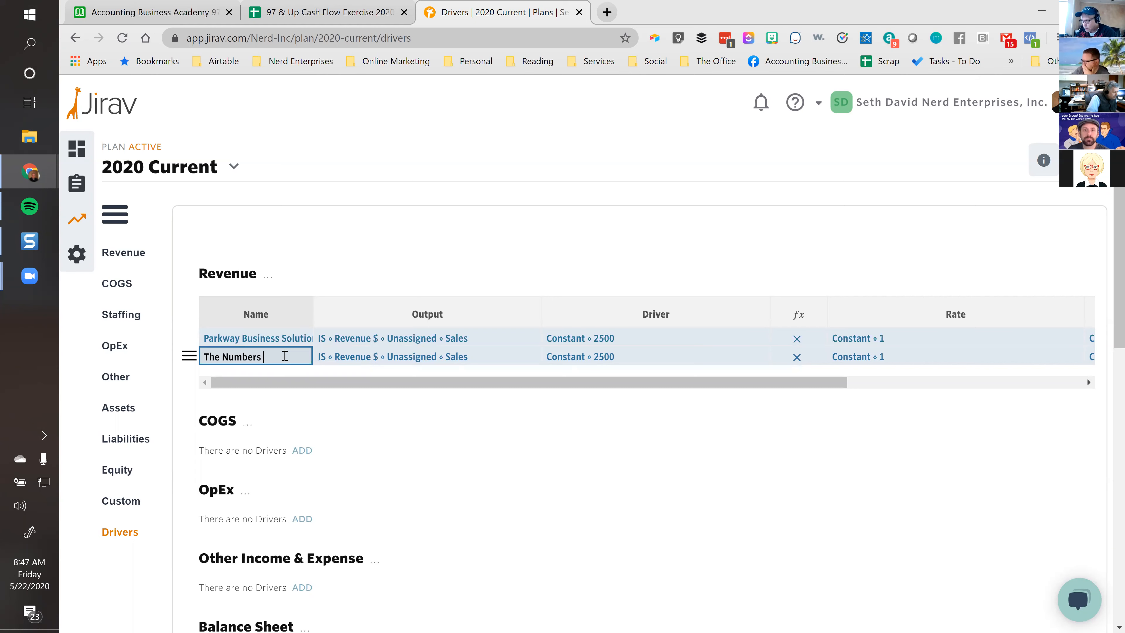
text( Guy)
Save The Numbers Guy driver's output with its existing Sales settings and set its constant to 5000.
click(345, 356)
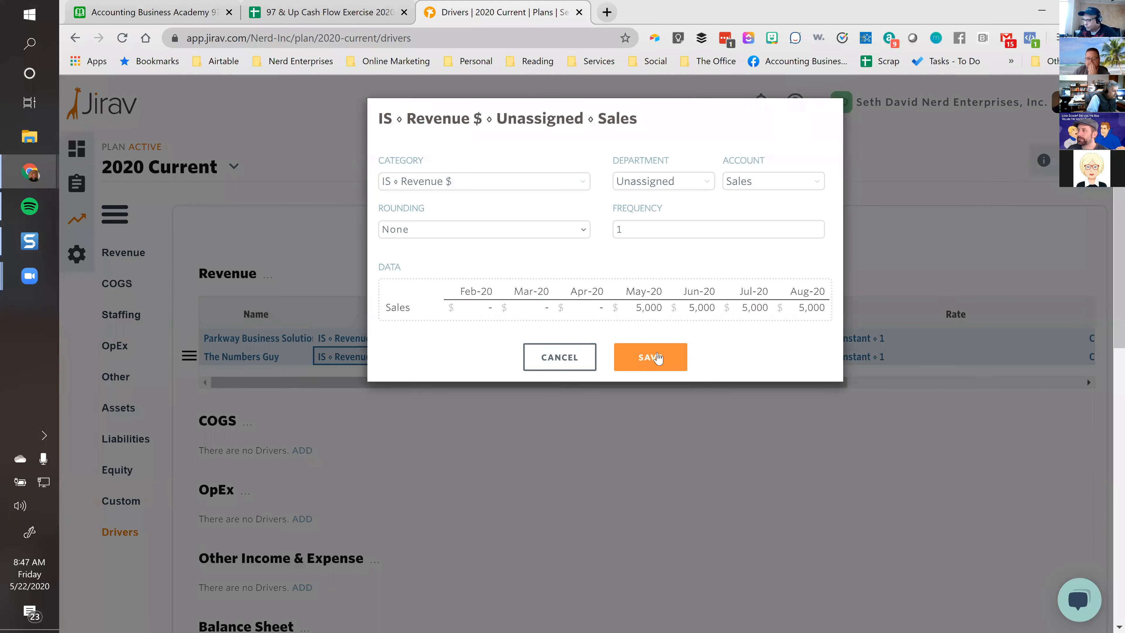
click(650, 357)
click(598, 359)
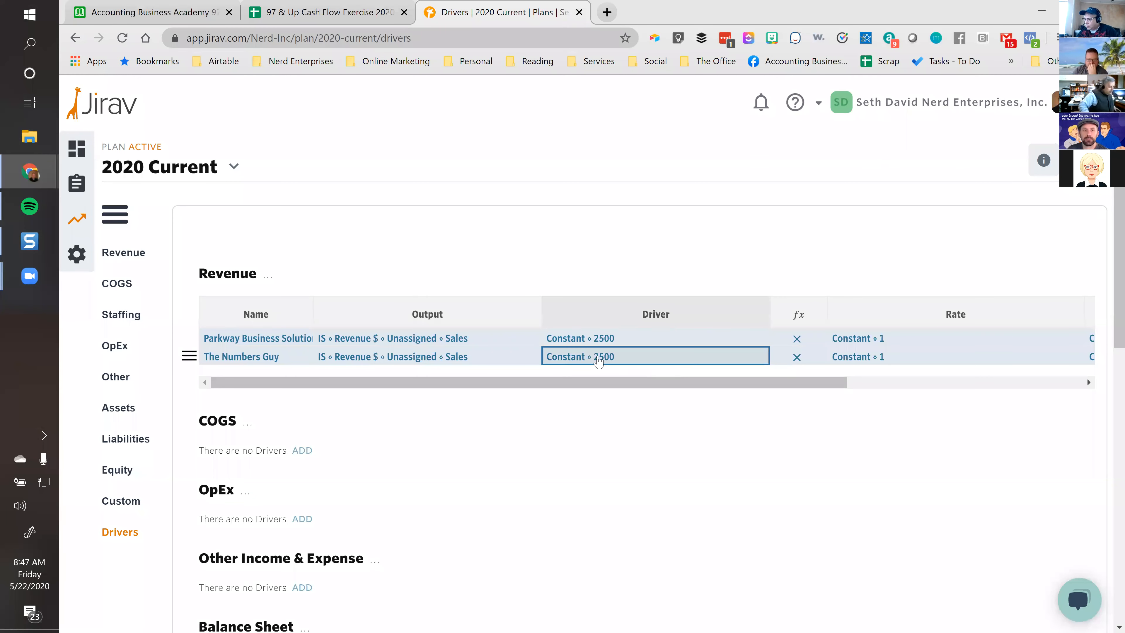
click(639, 360)
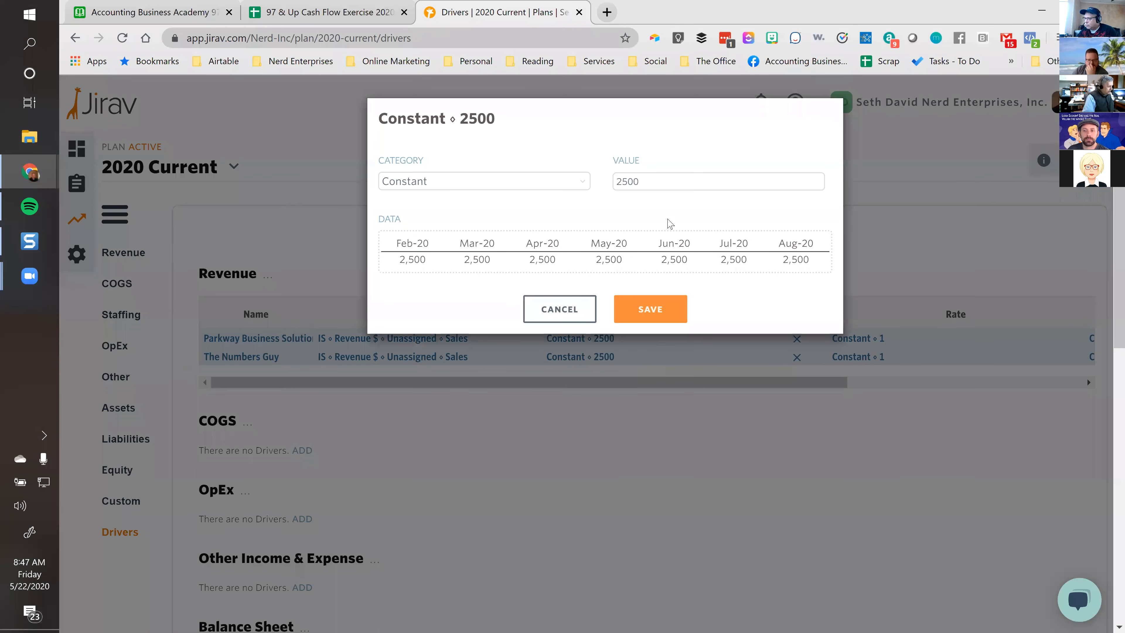
key(Tab)
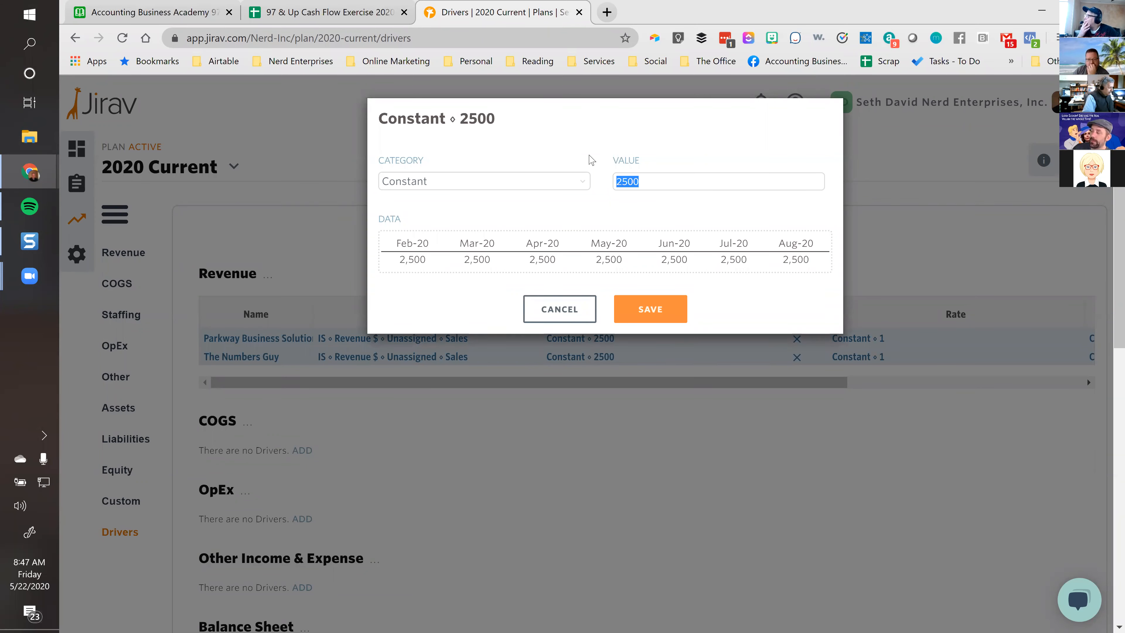
text(5000)
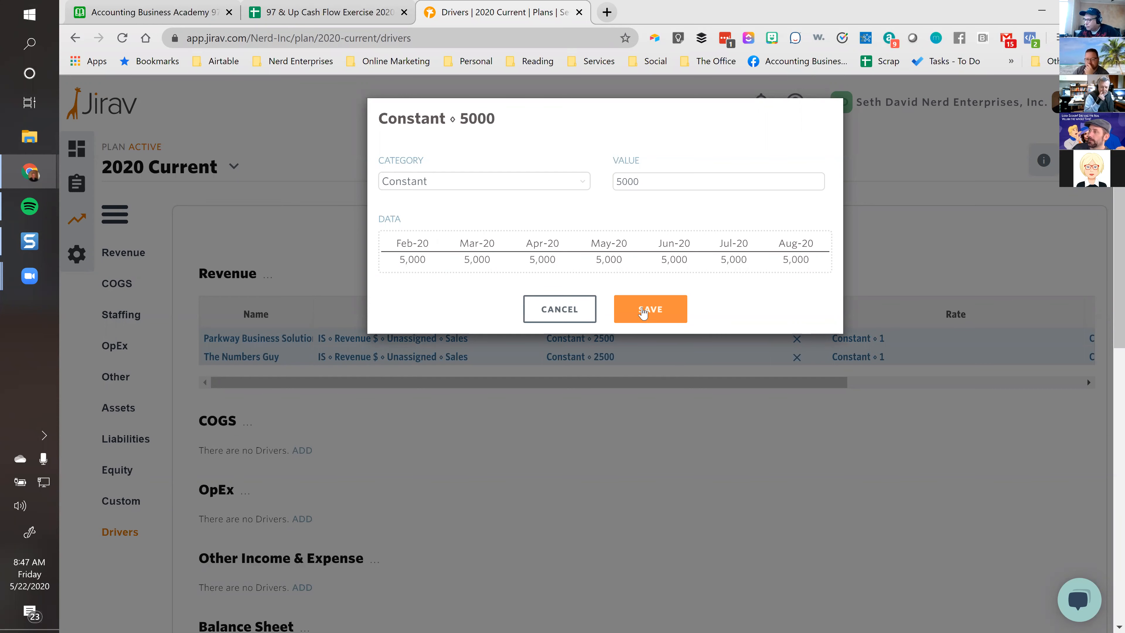
click(645, 309)
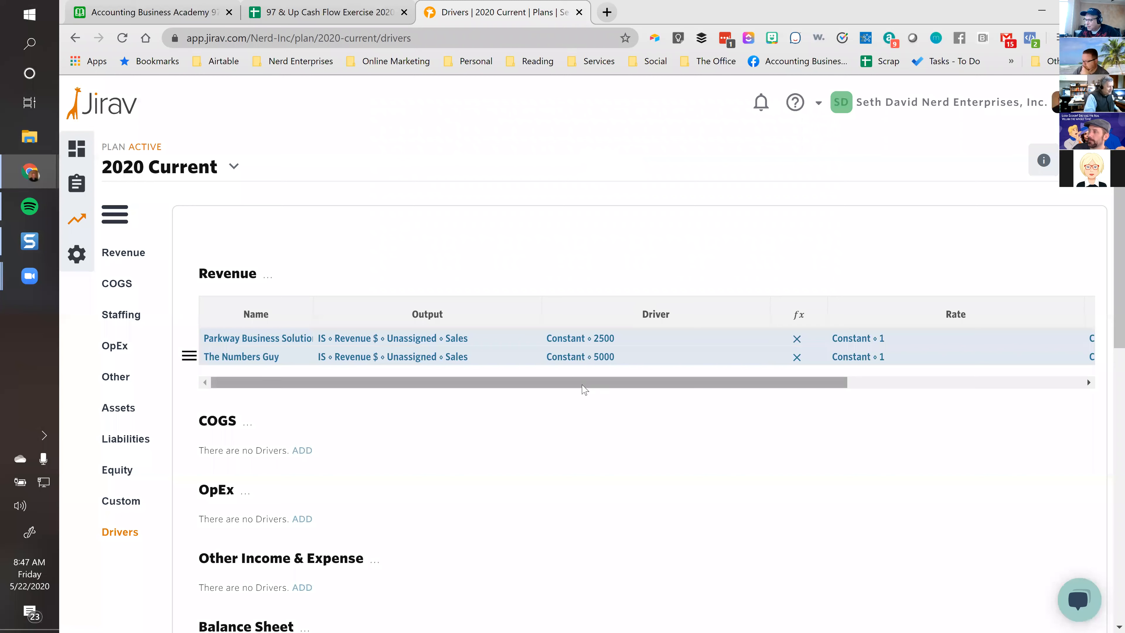
Look over both revenue drivers' rate, start, end and description values.
drag(578, 387, 805, 388)
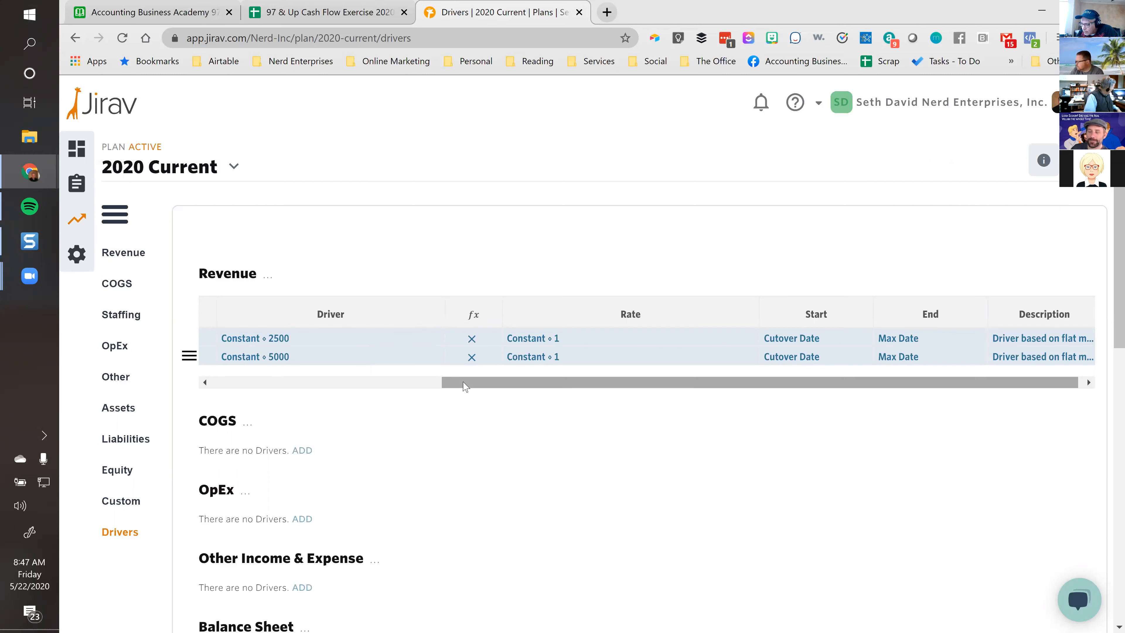
drag(456, 382, 203, 393)
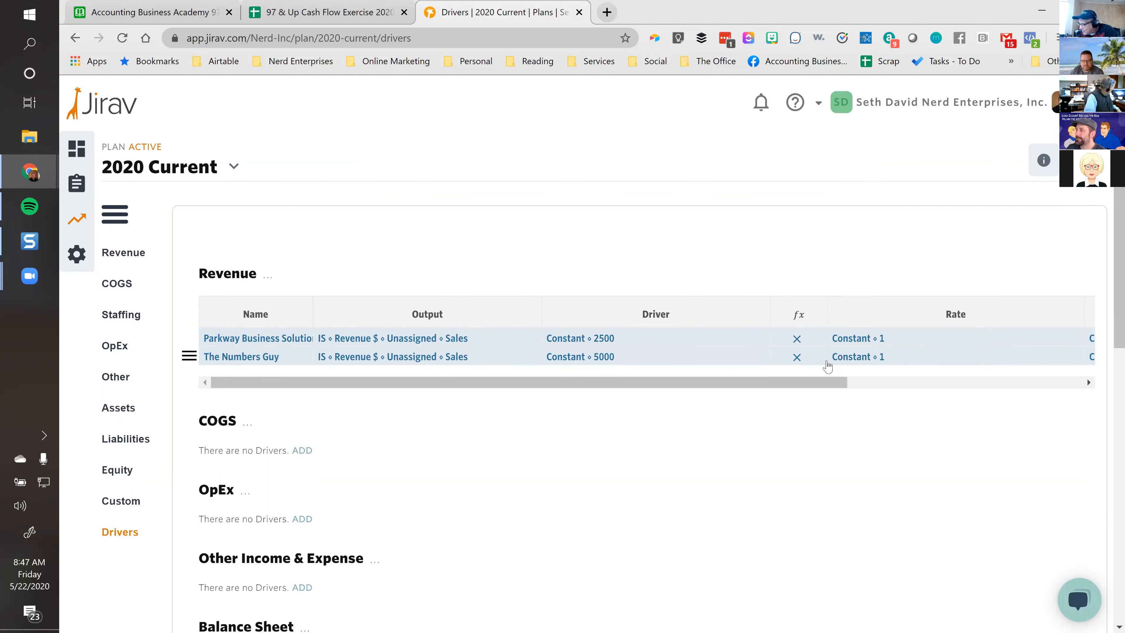
drag(757, 385, 657, 382)
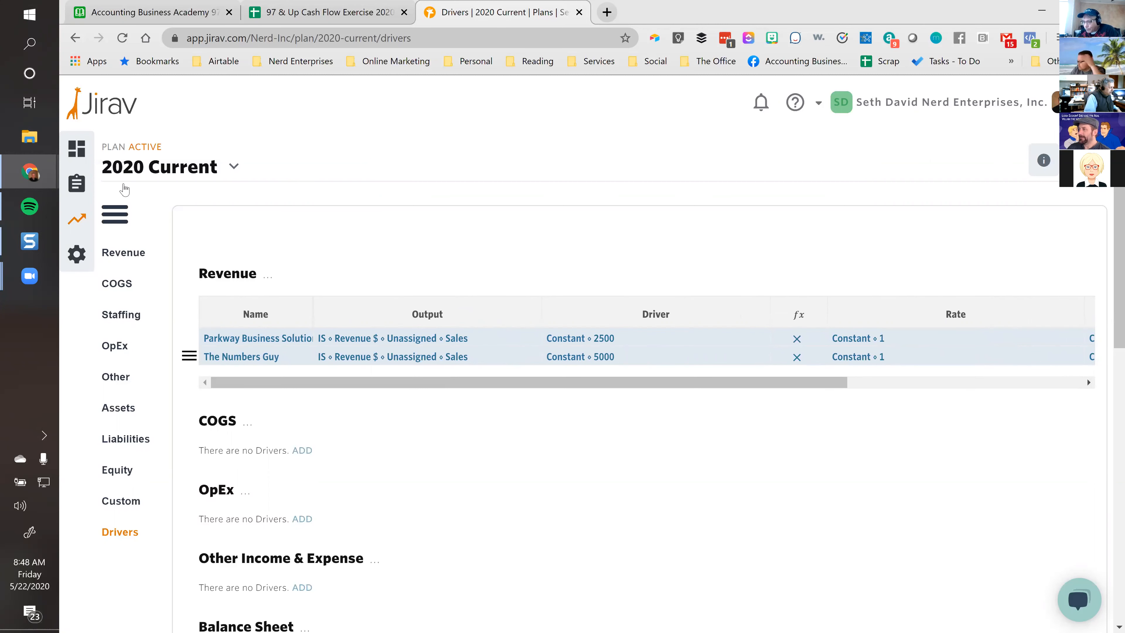
Open the plan's Revenue page and examine the chart and the May 2020 forecast for total Revenue and Sales.
click(118, 260)
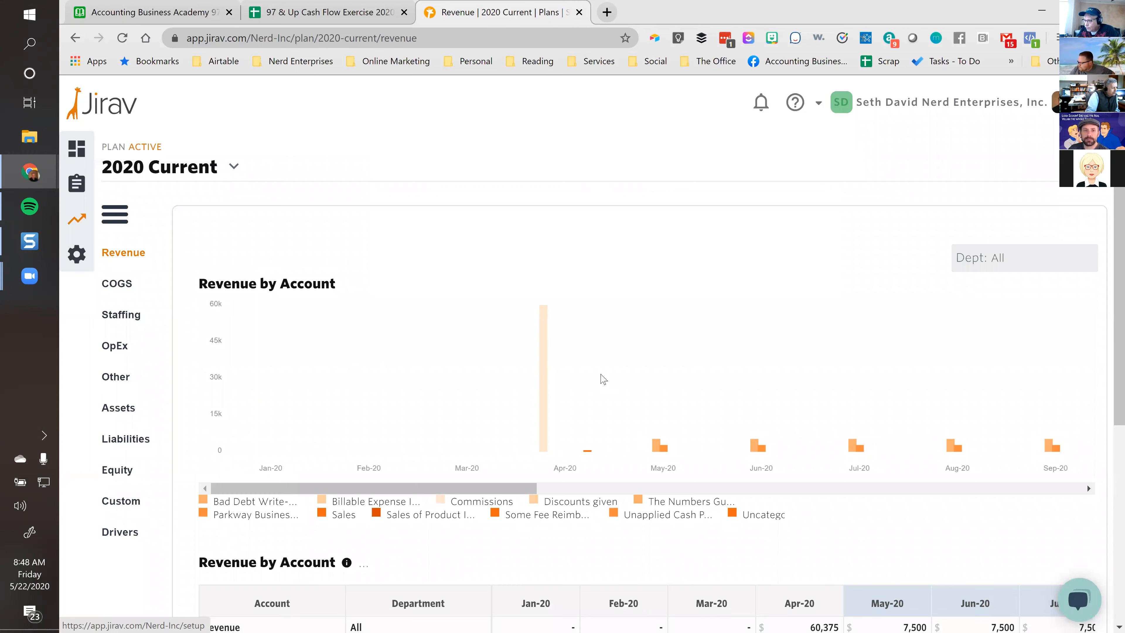
scroll(602, 379, down, 5)
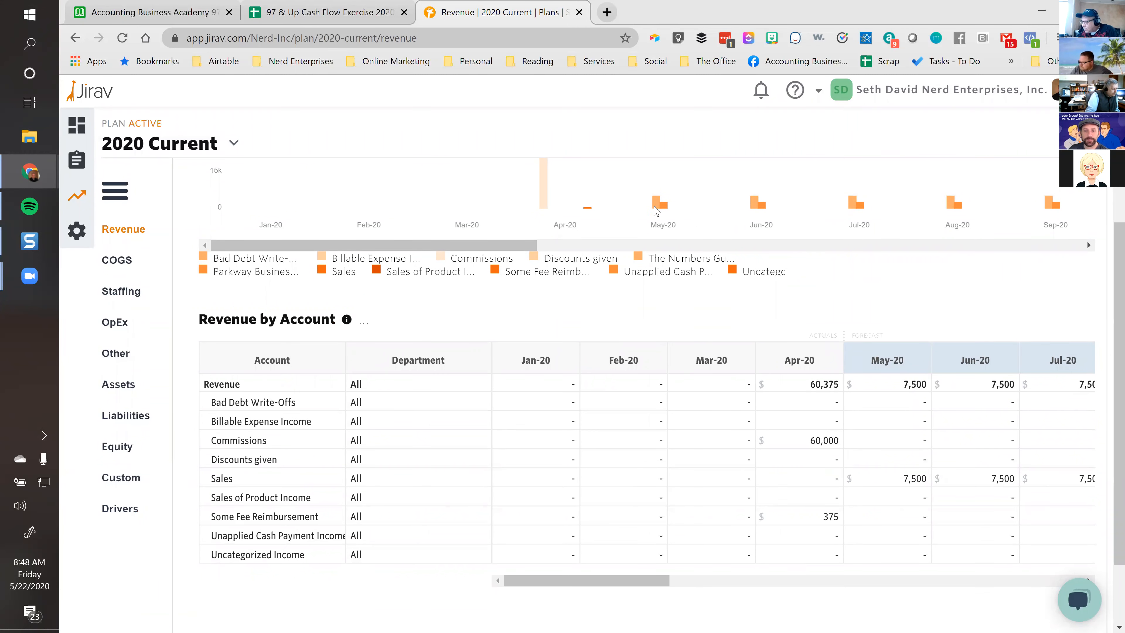
scroll(668, 212, up, 3)
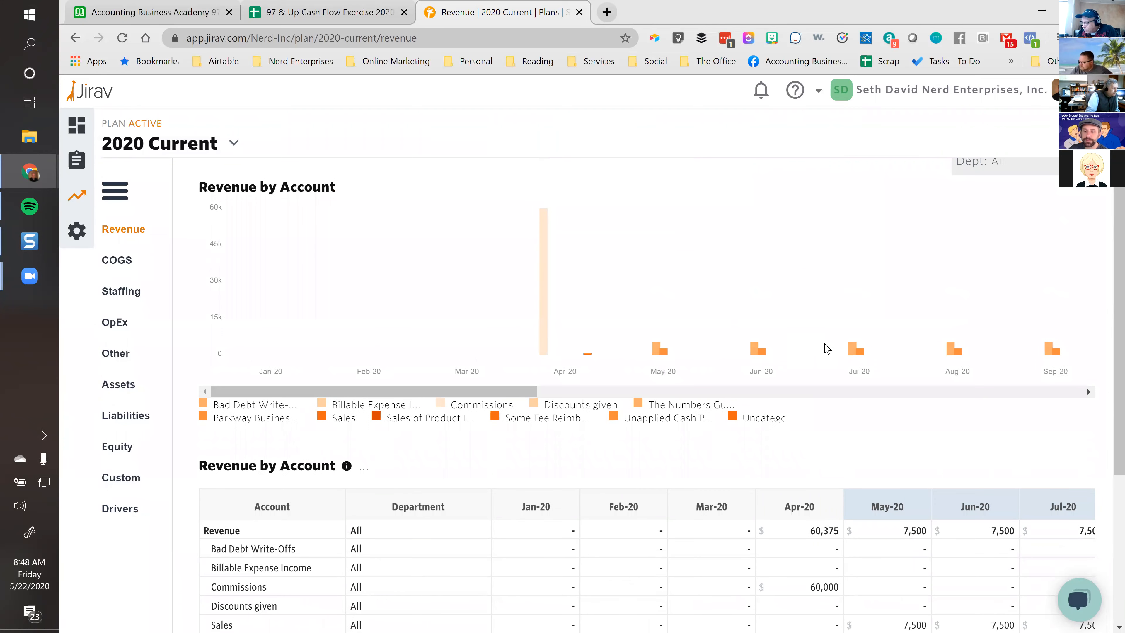
mouse_move(552, 297)
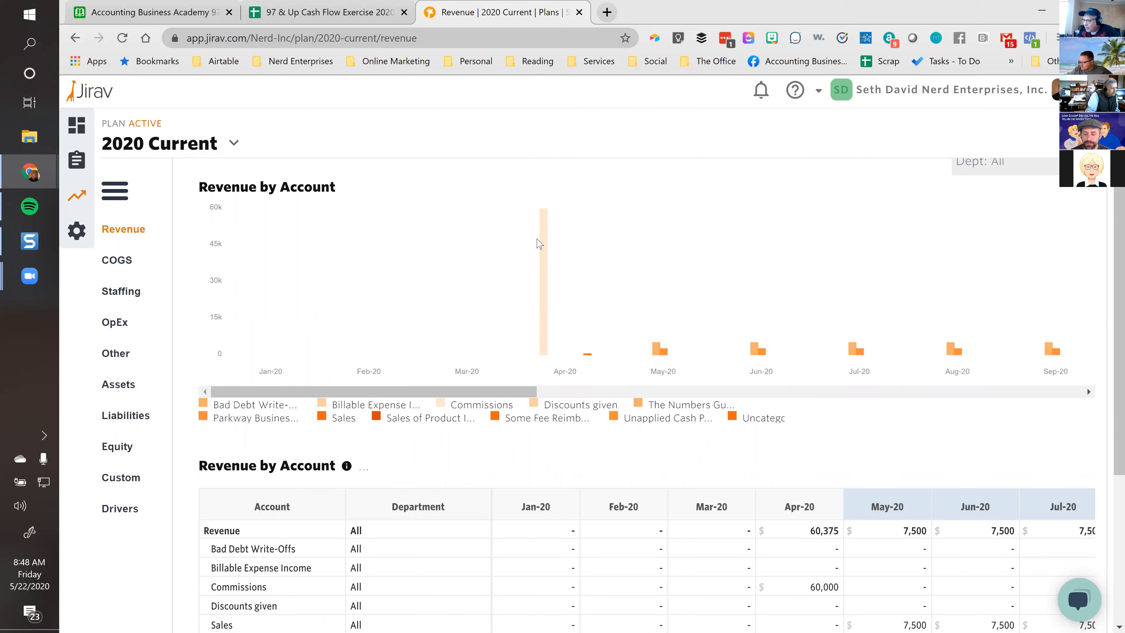
scroll(856, 314, down, 5)
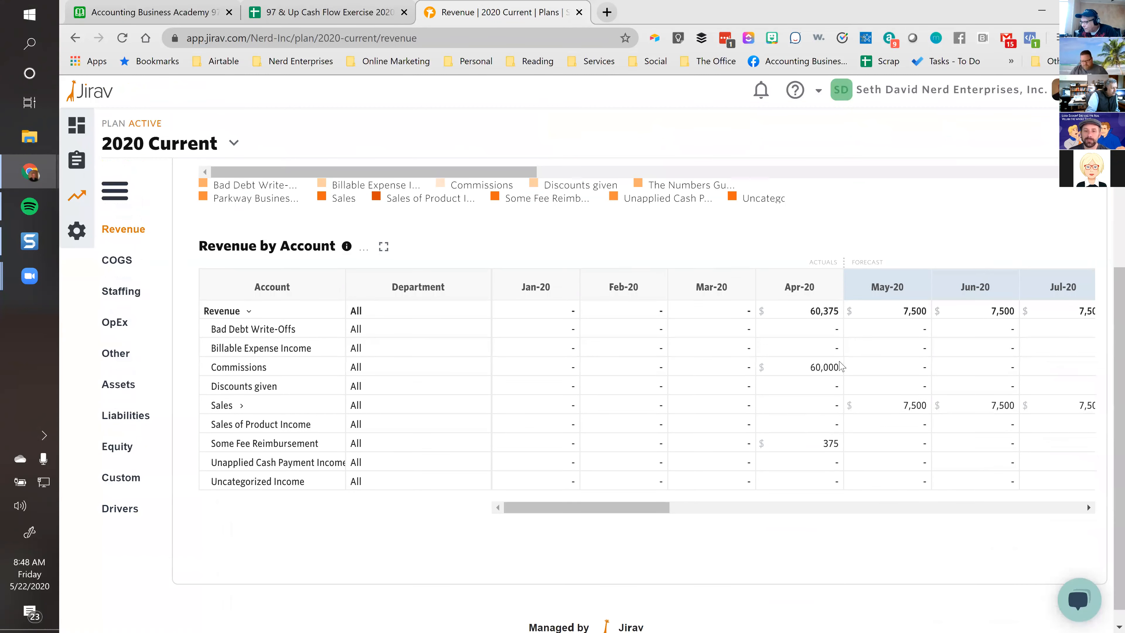
mouse_move(883, 410)
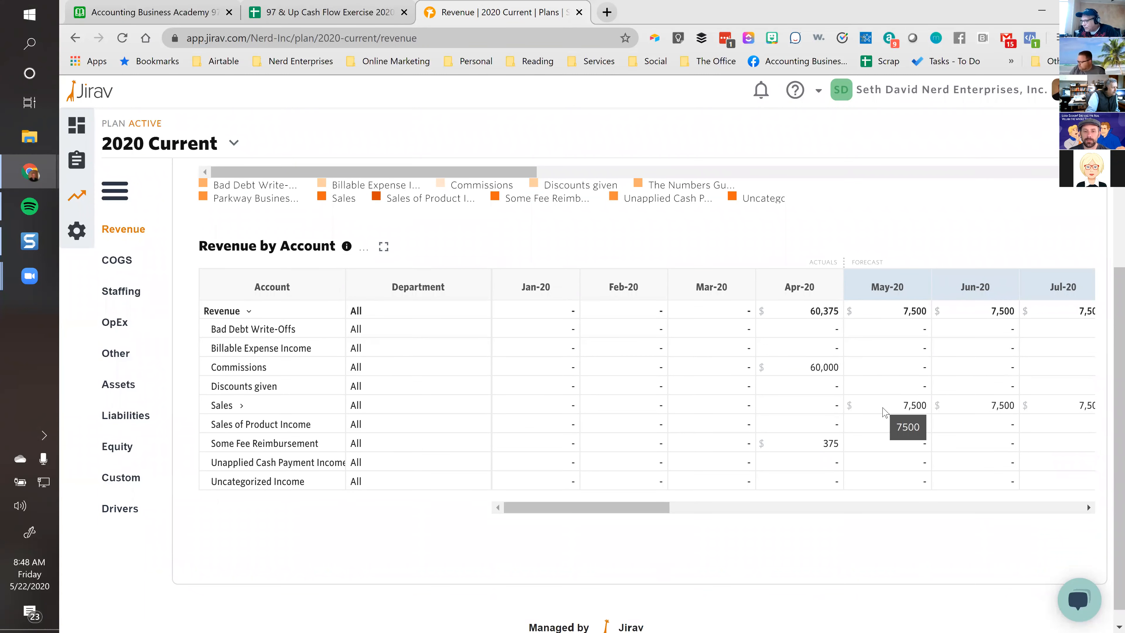
click(884, 310)
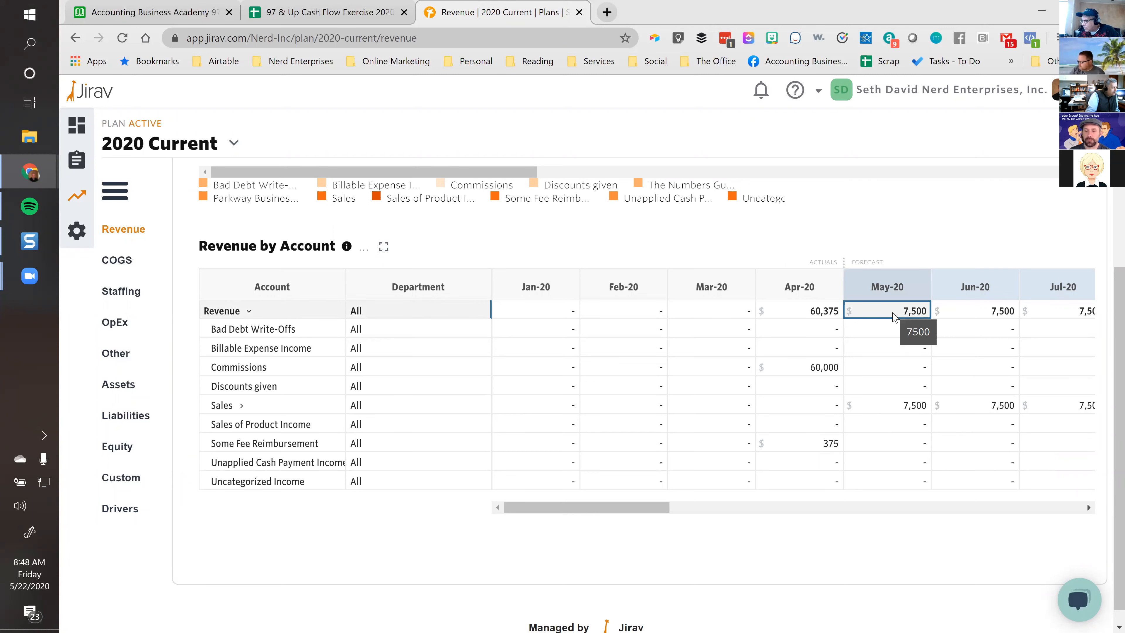
click(877, 406)
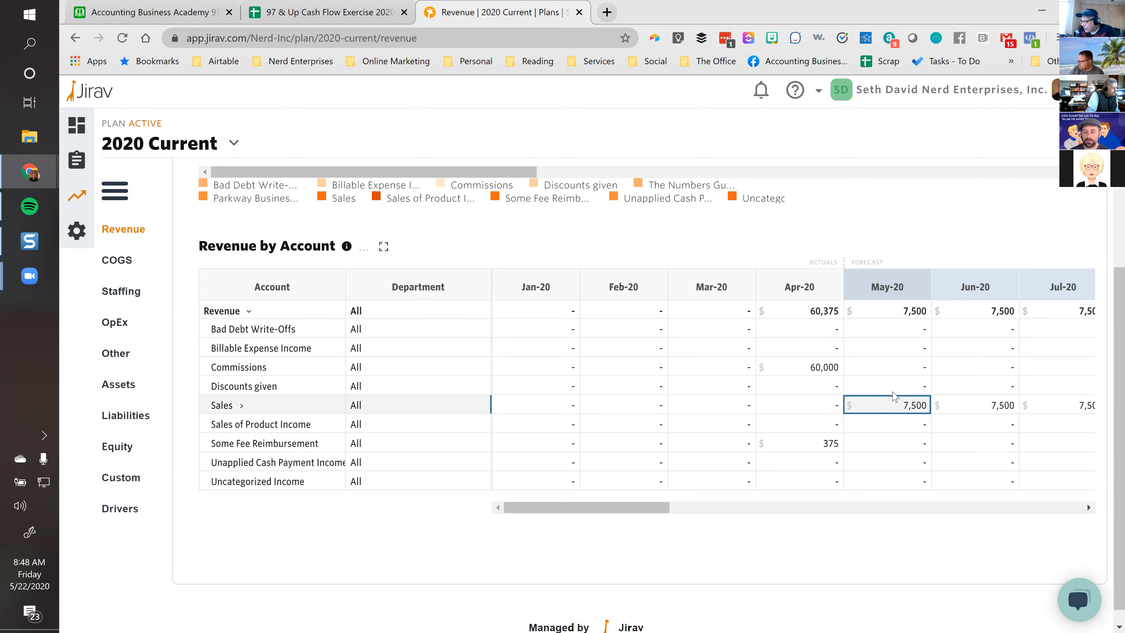
Expand the Sales account, inspect The Numbers Guy driver behind its May and June forecast, and close the driver details.
scroll(693, 460, down, 1)
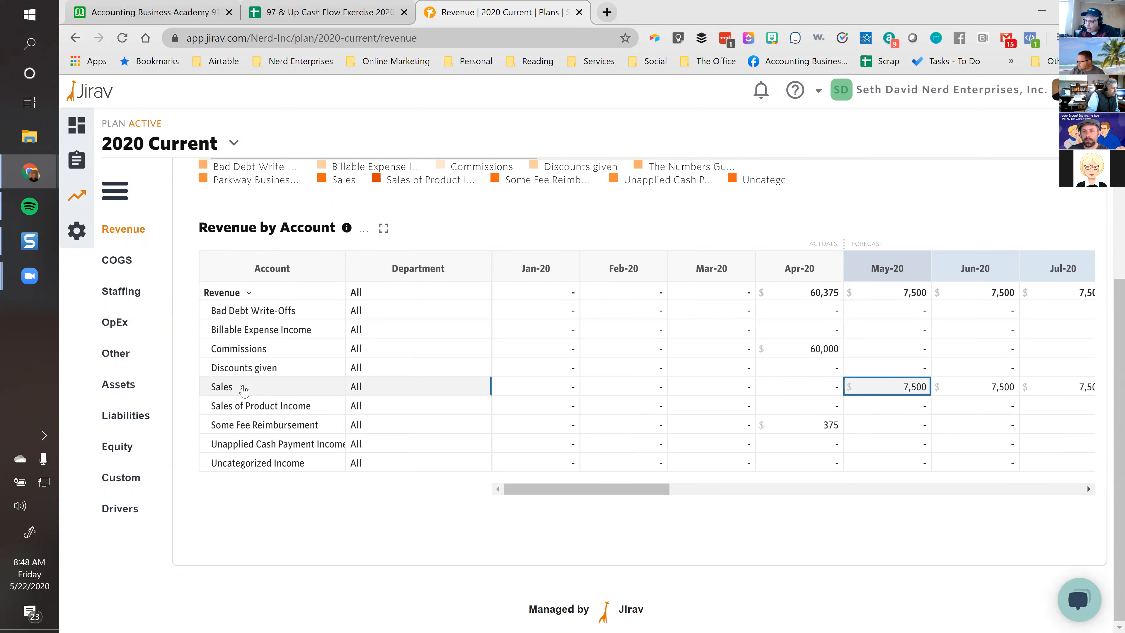
click(243, 387)
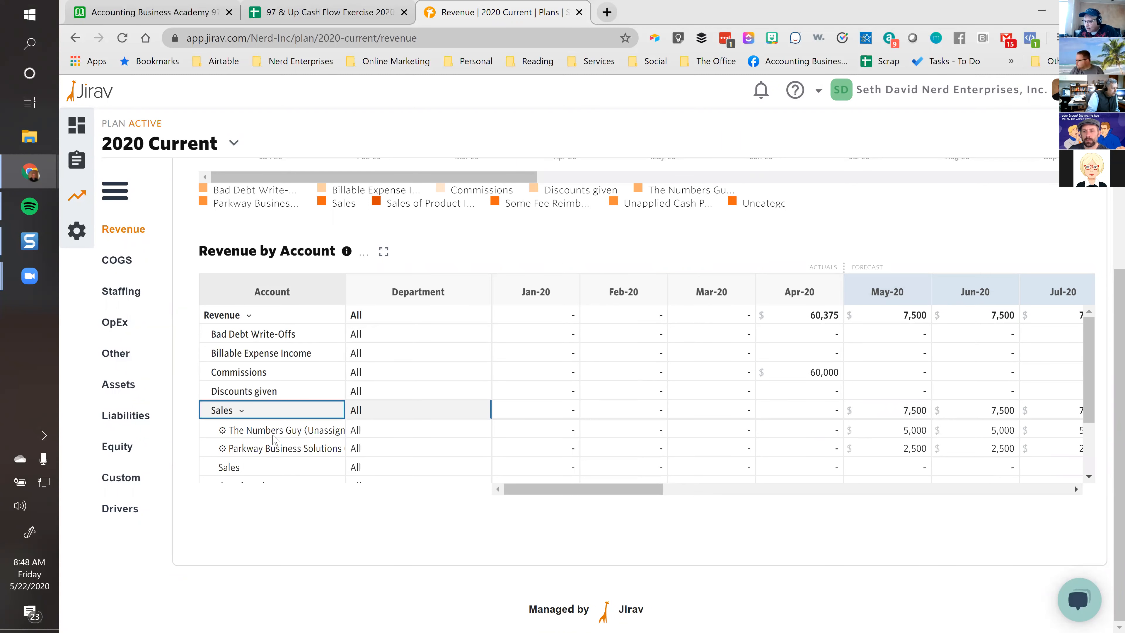
click(276, 430)
scroll(287, 424, down, 2)
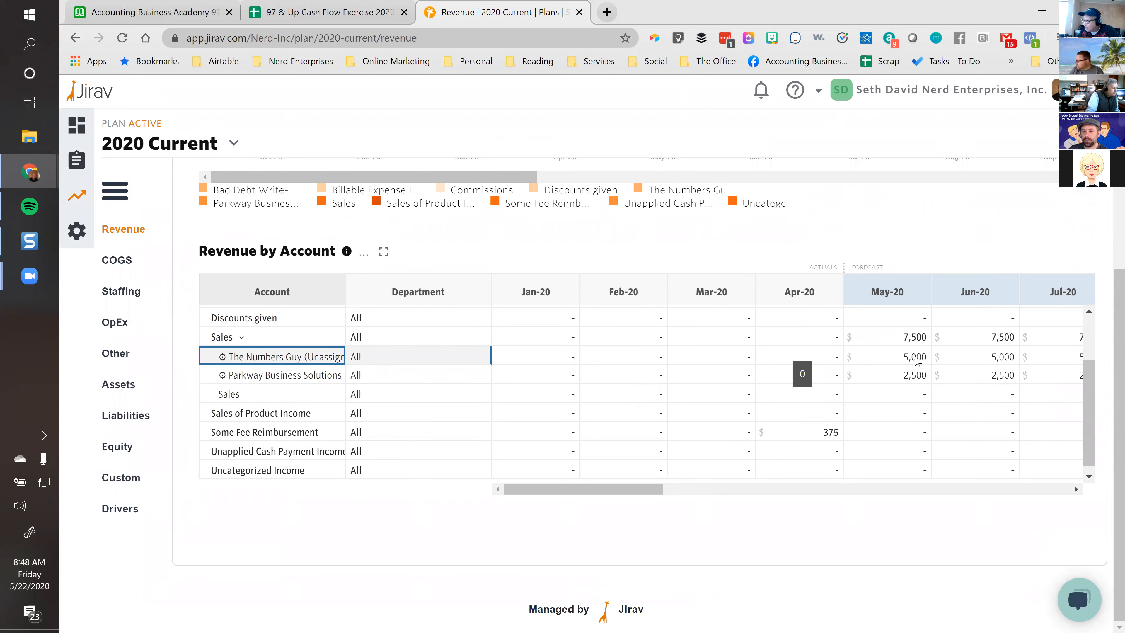
click(895, 360)
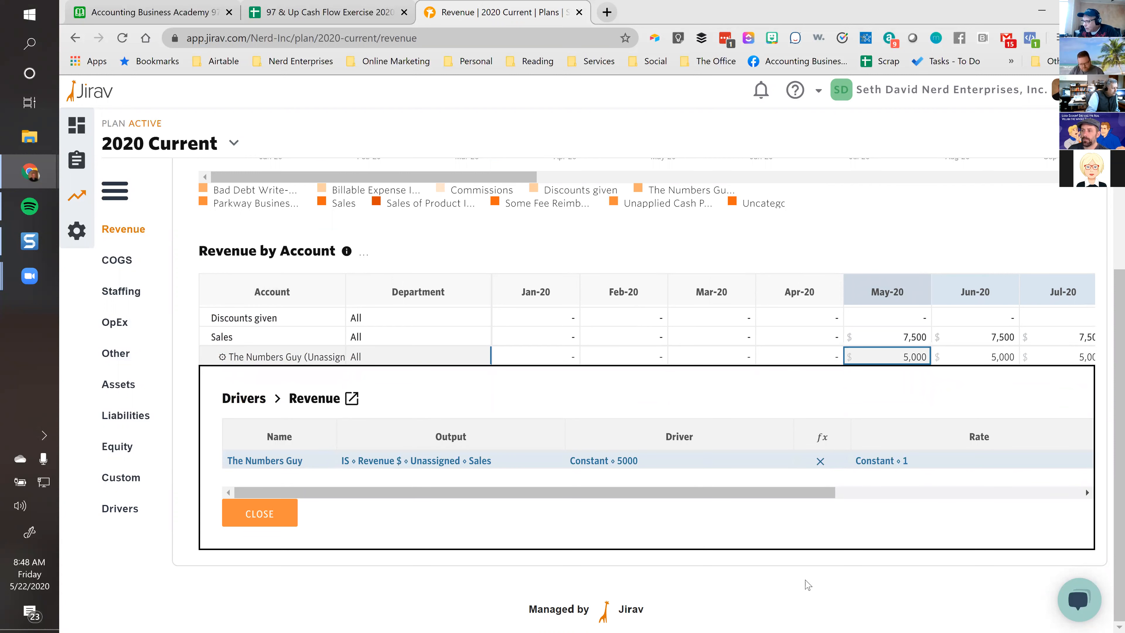
click(961, 358)
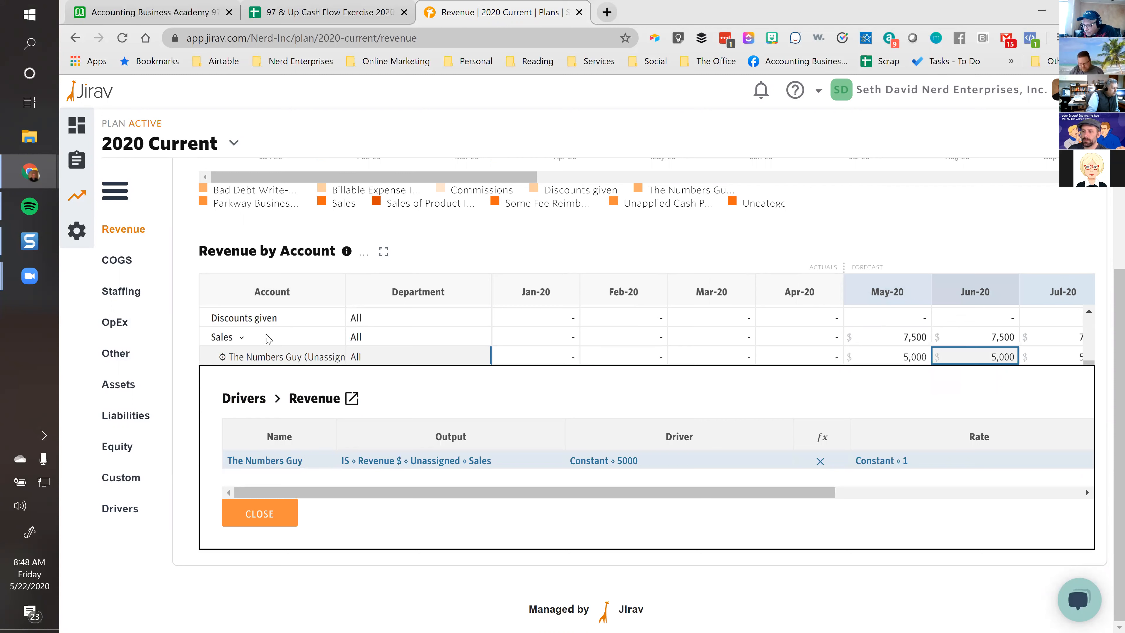
click(266, 338)
click(255, 516)
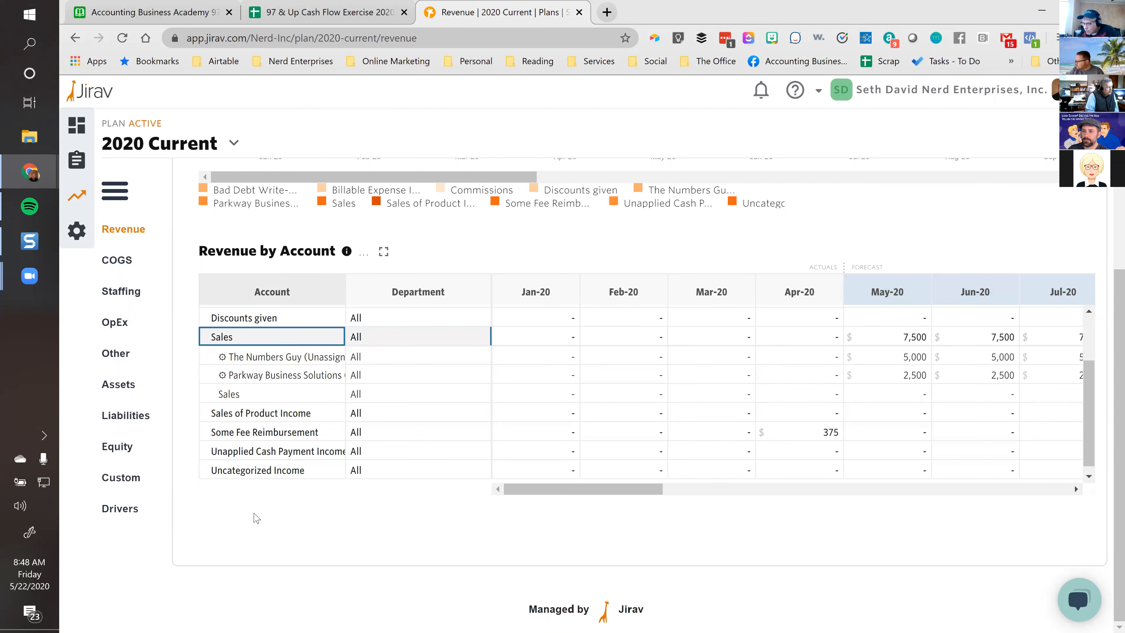
drag(637, 490, 932, 495)
Open the plan's Drivers page and set the Parkway Business Solutions driver's end to the specific date December 2020.
click(107, 508)
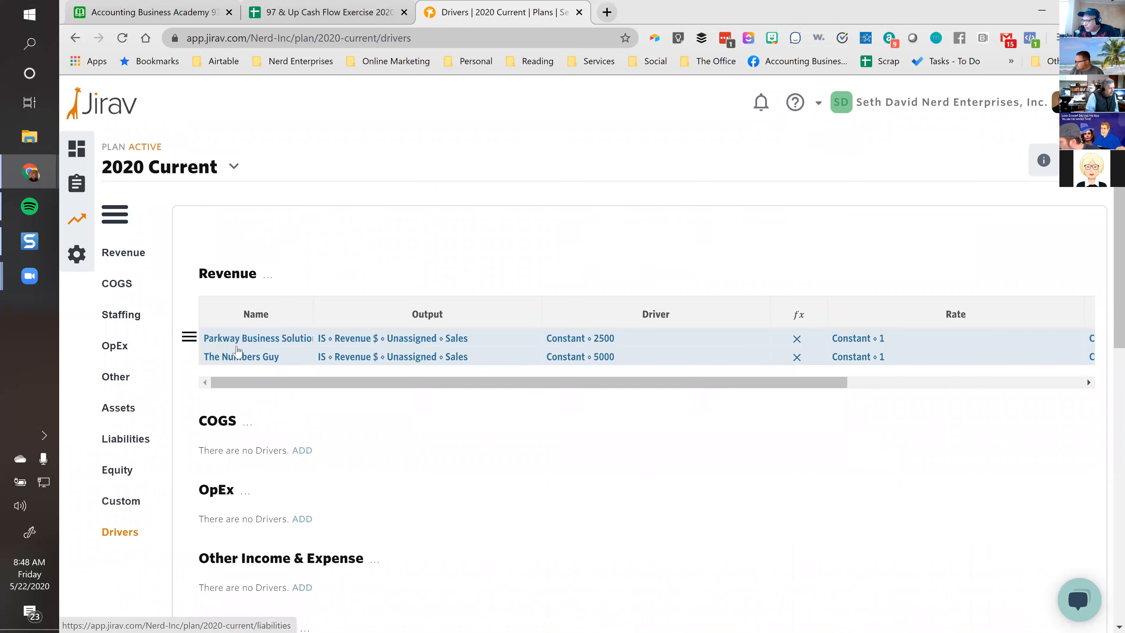
click(287, 347)
key(Tab)
key(Tab)
key(Tab)
key(Tab)
key(Tab)
key(Tab)
key(Tab)
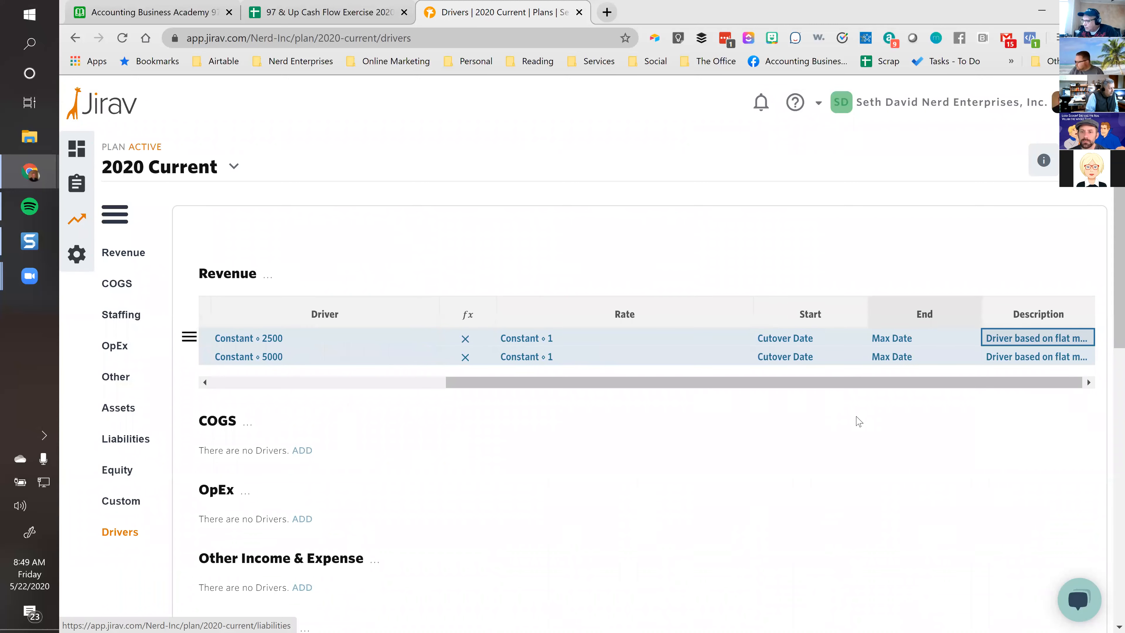
double_click(917, 341)
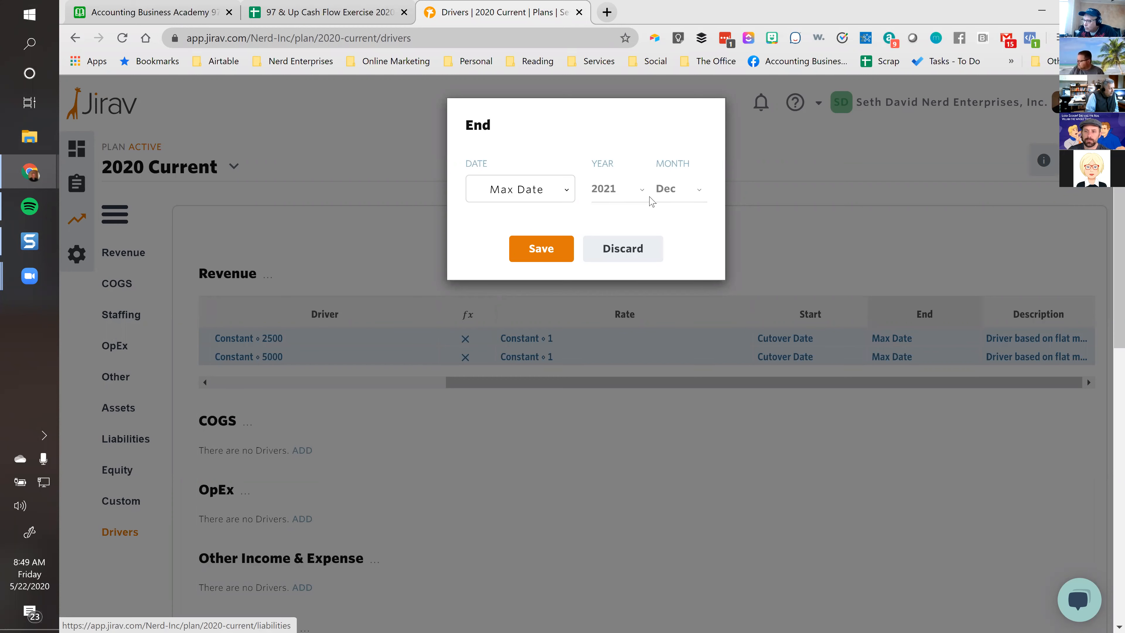
click(563, 189)
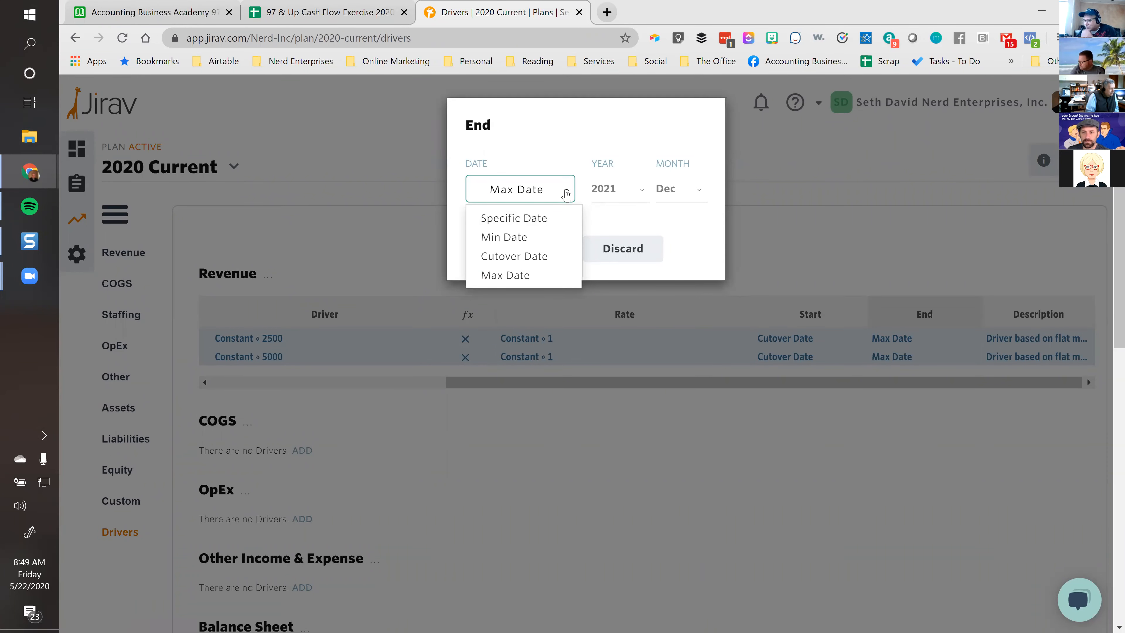
click(513, 223)
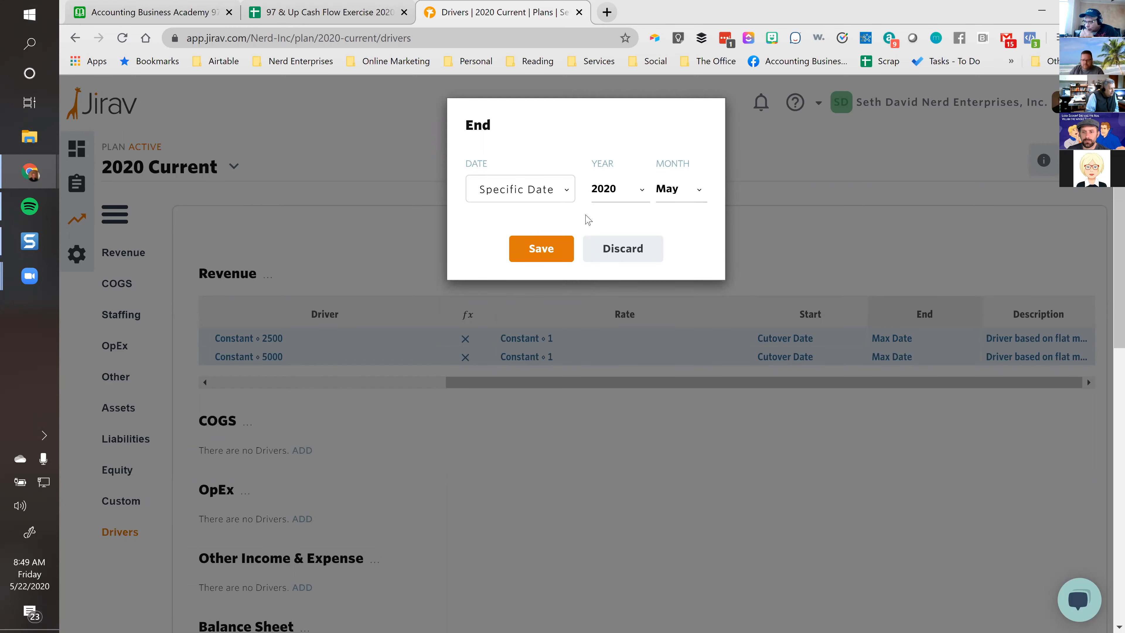
click(667, 196)
click(680, 427)
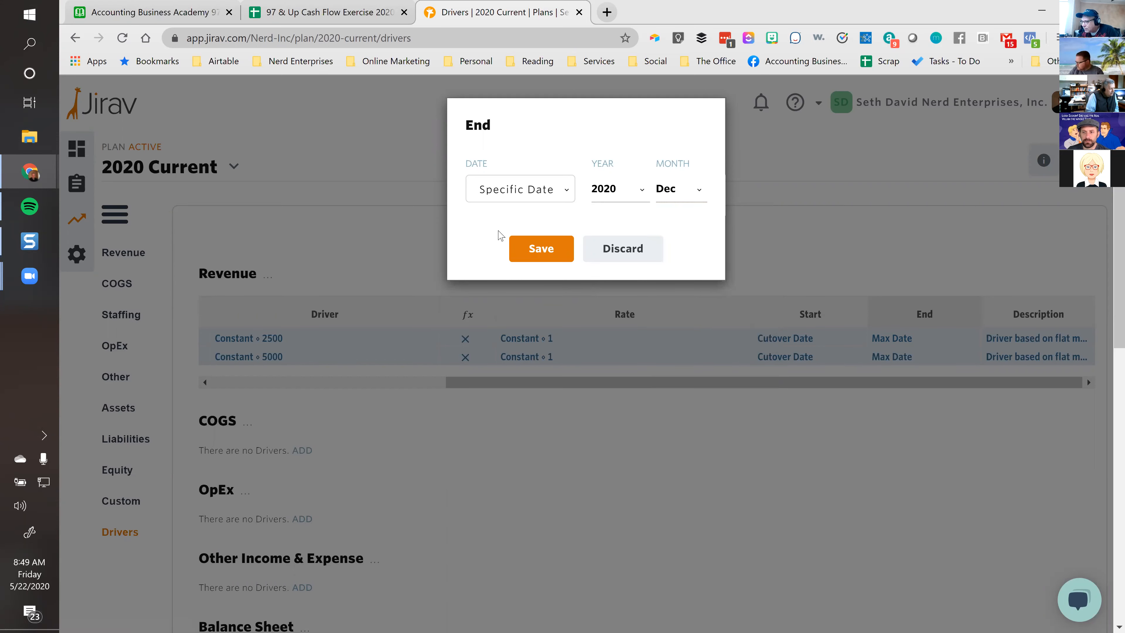
click(542, 249)
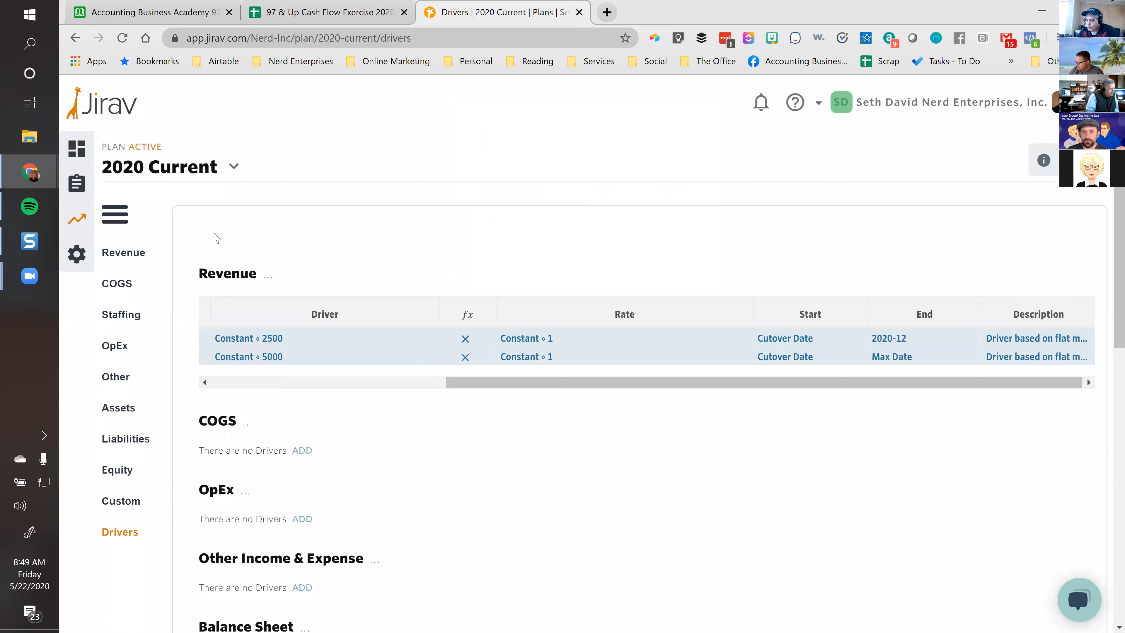
Open the plan's Revenue page and check how the Sales forecast changes from December 2020 to January 2021.
click(119, 260)
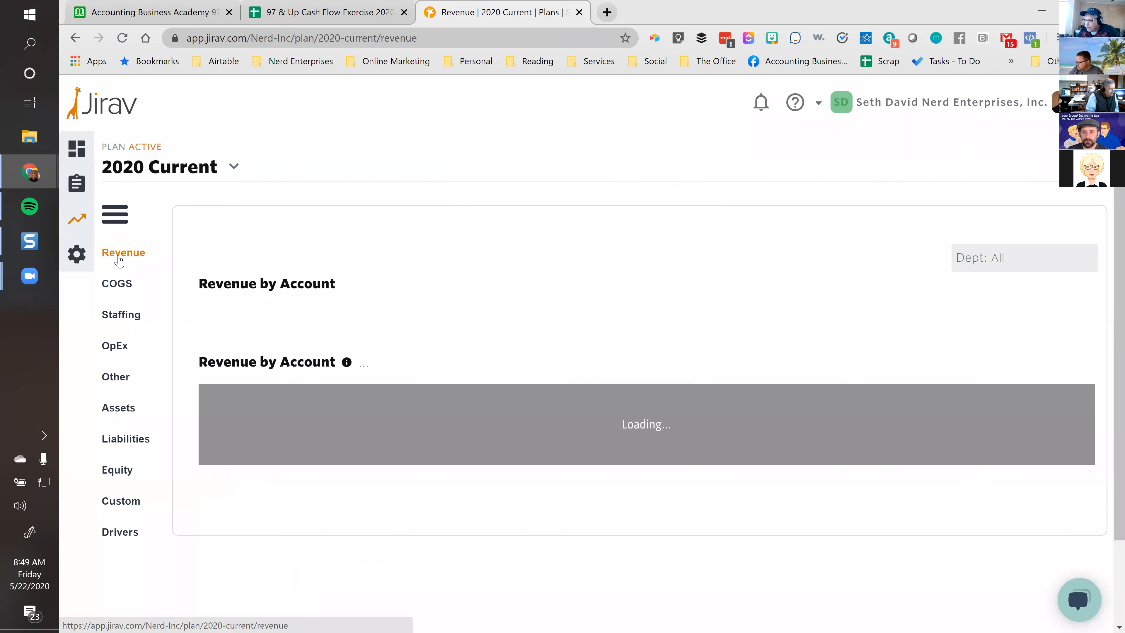
scroll(694, 311, down, 5)
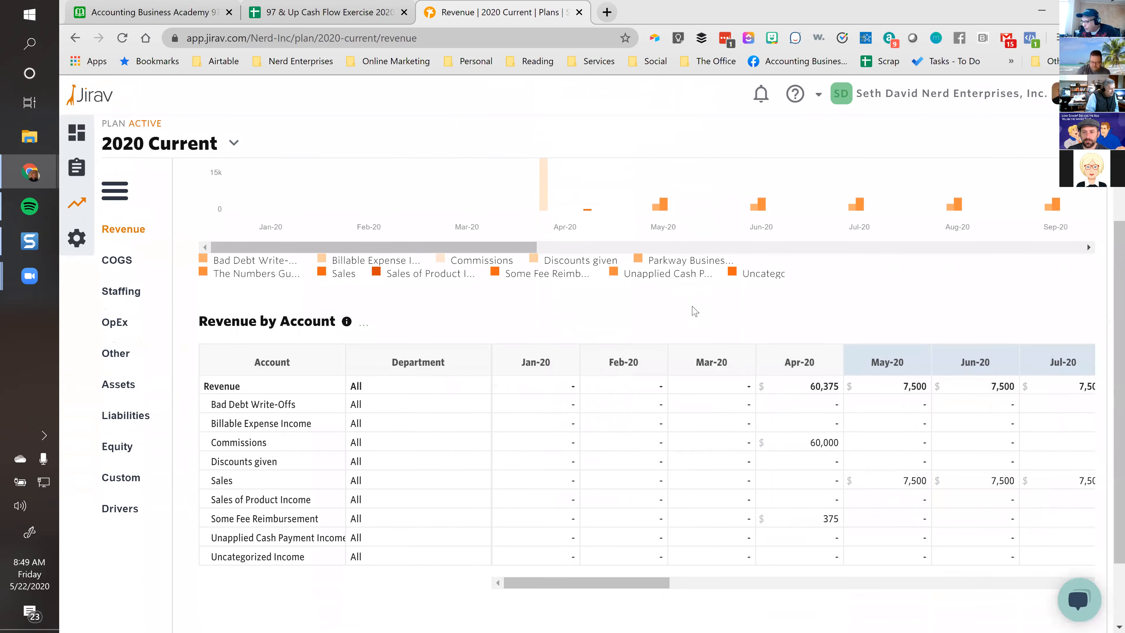
drag(611, 510, 811, 523)
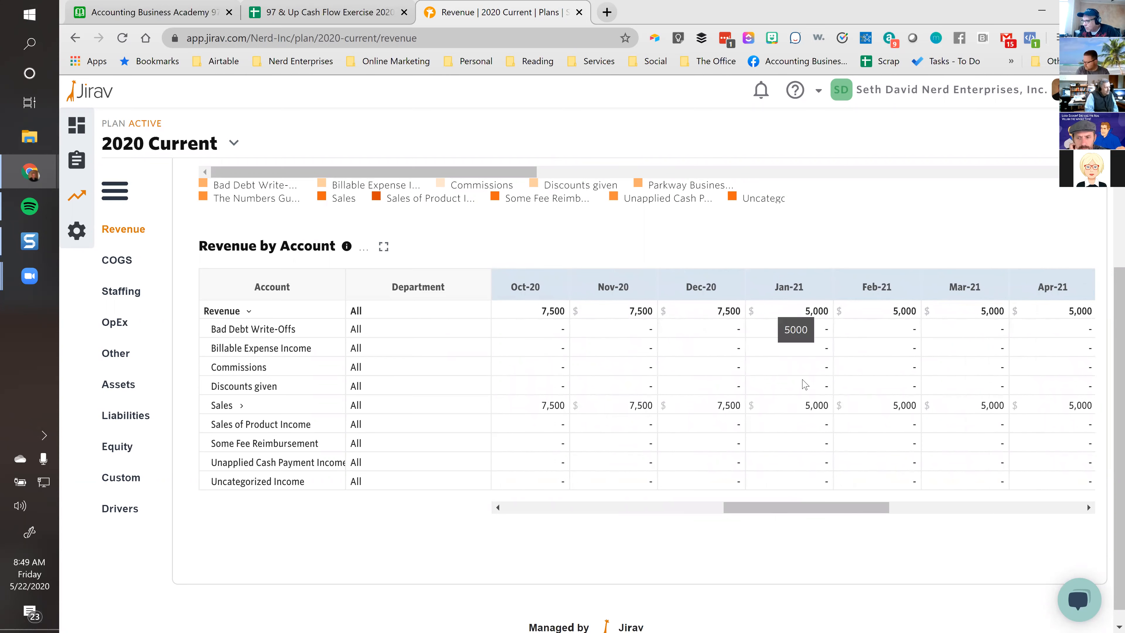
click(816, 405)
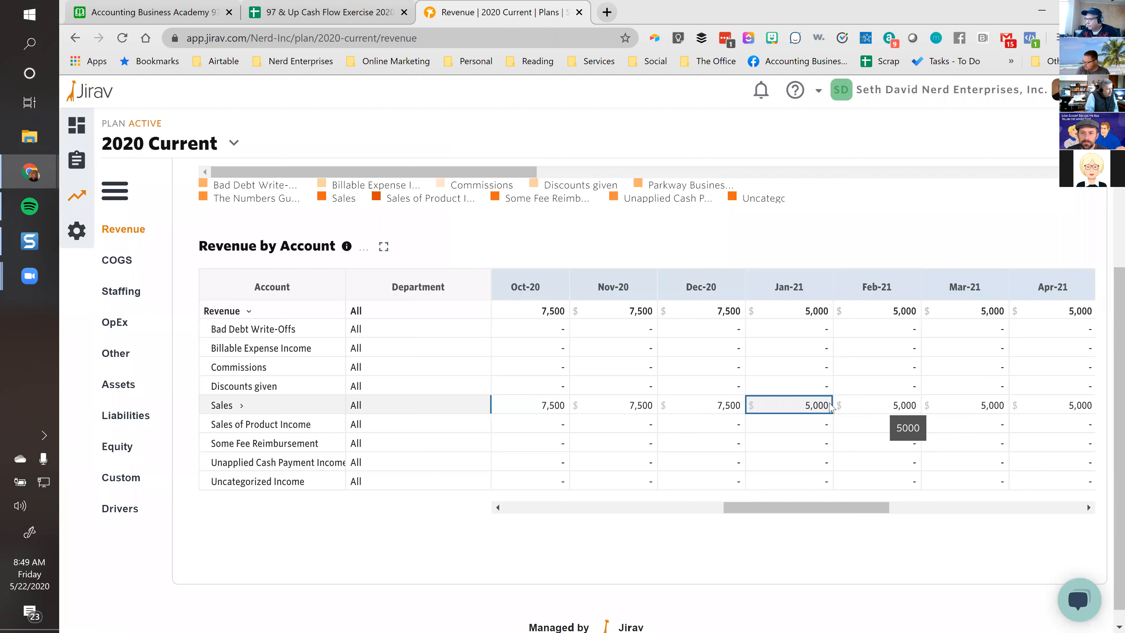
drag(793, 508, 523, 508)
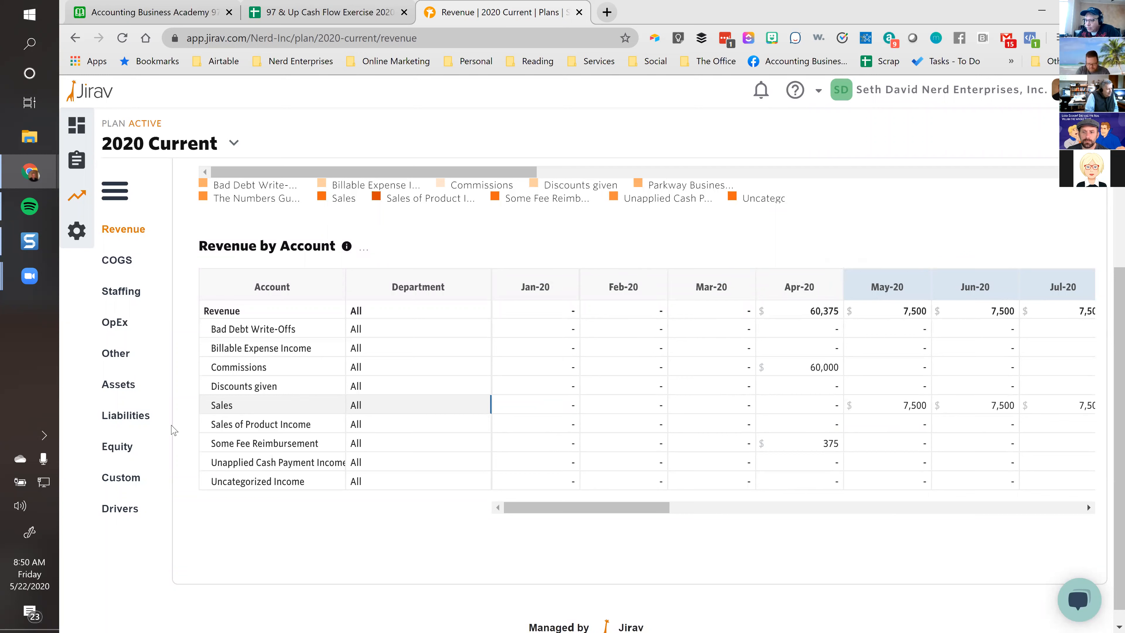
Return to the Drivers page, examine The Numbers Guy driver's output settings, and close them without saving.
click(116, 510)
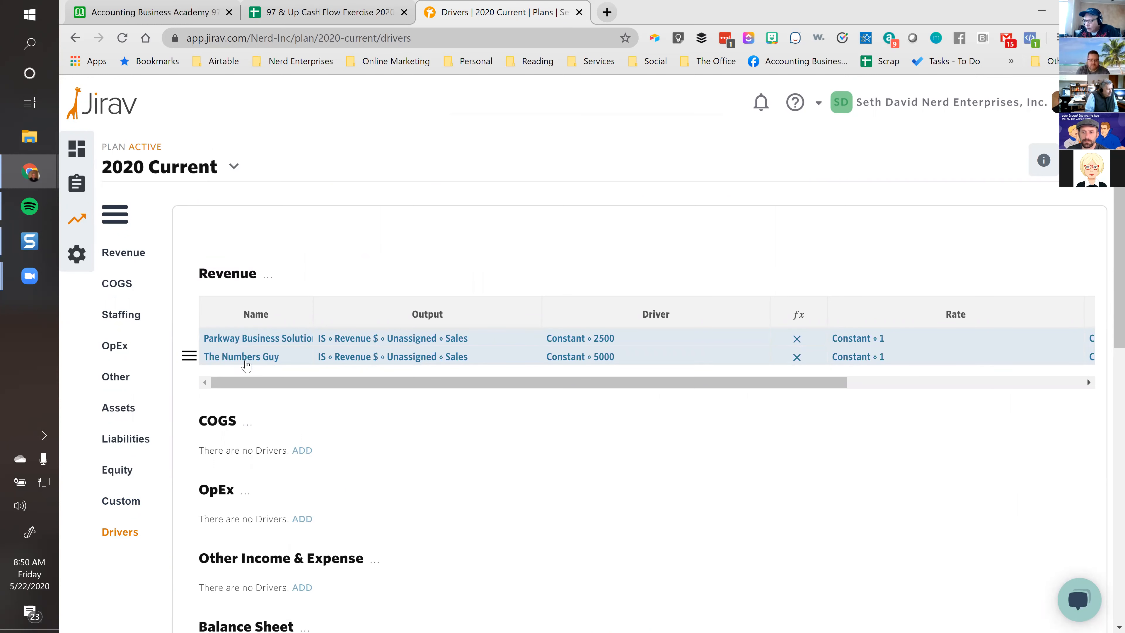
click(435, 363)
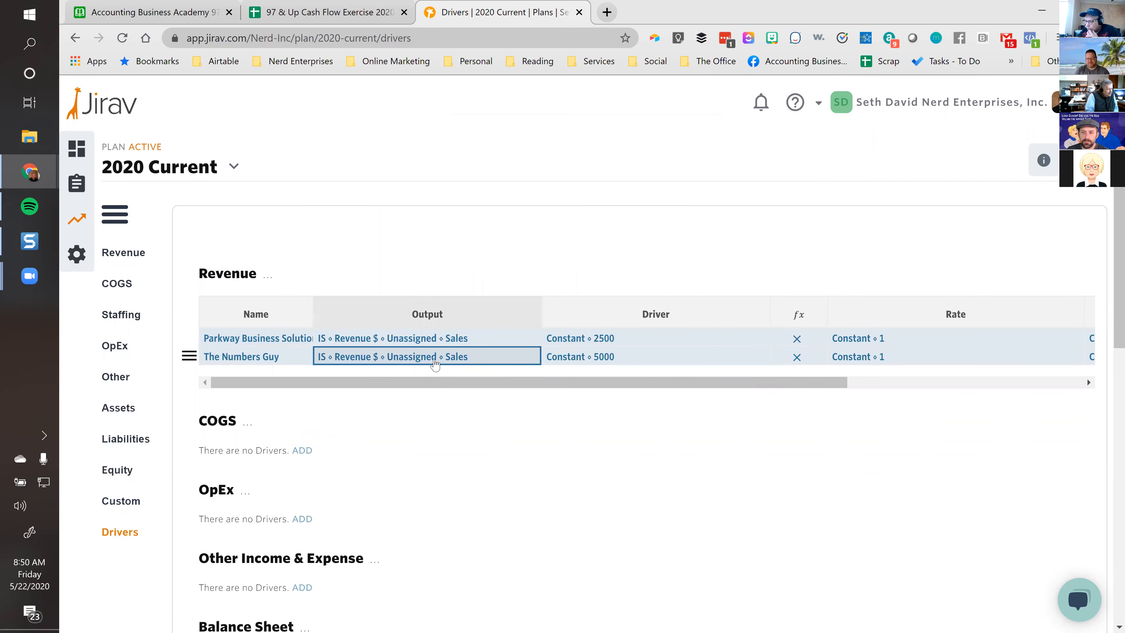
double_click(435, 363)
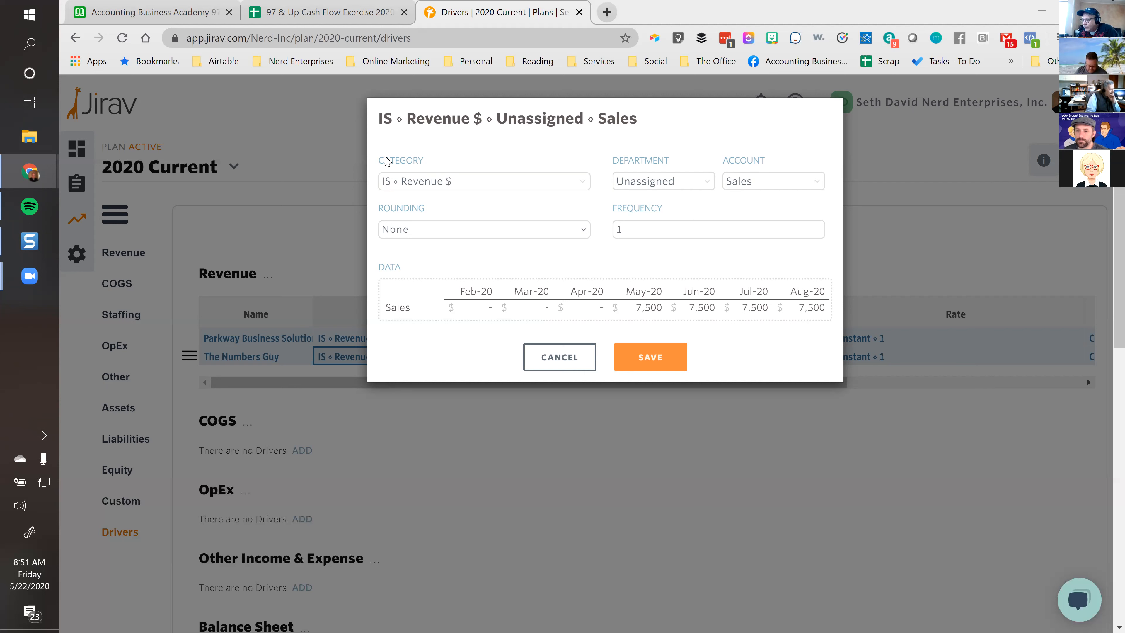
click(561, 362)
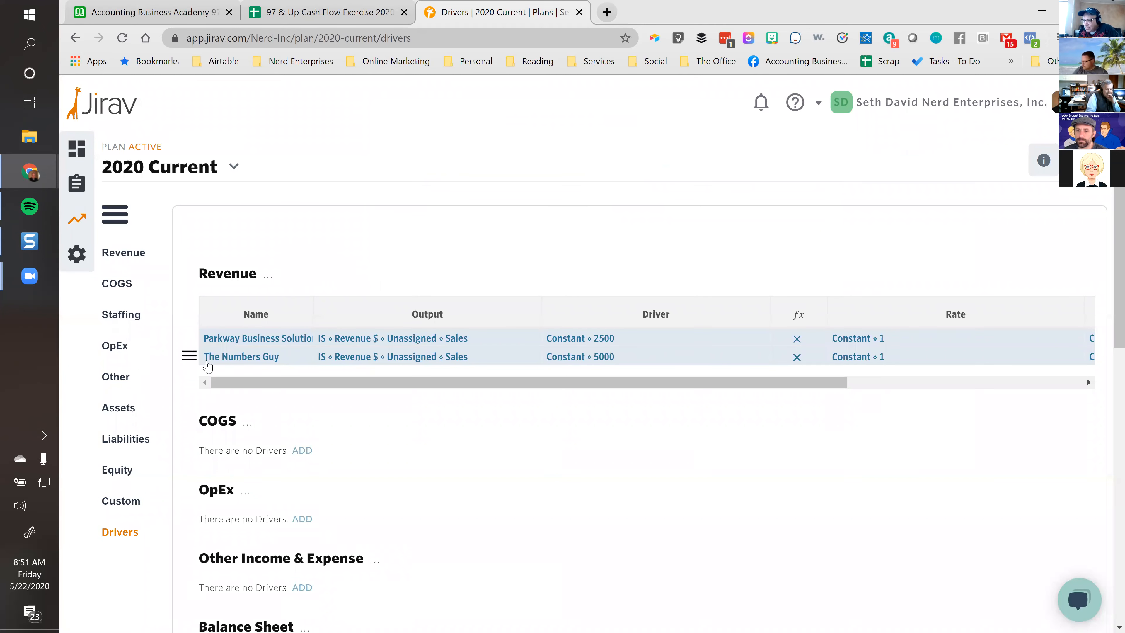
Set the output frequency of The Numbers Guy driver to 2 and save it.
click(377, 358)
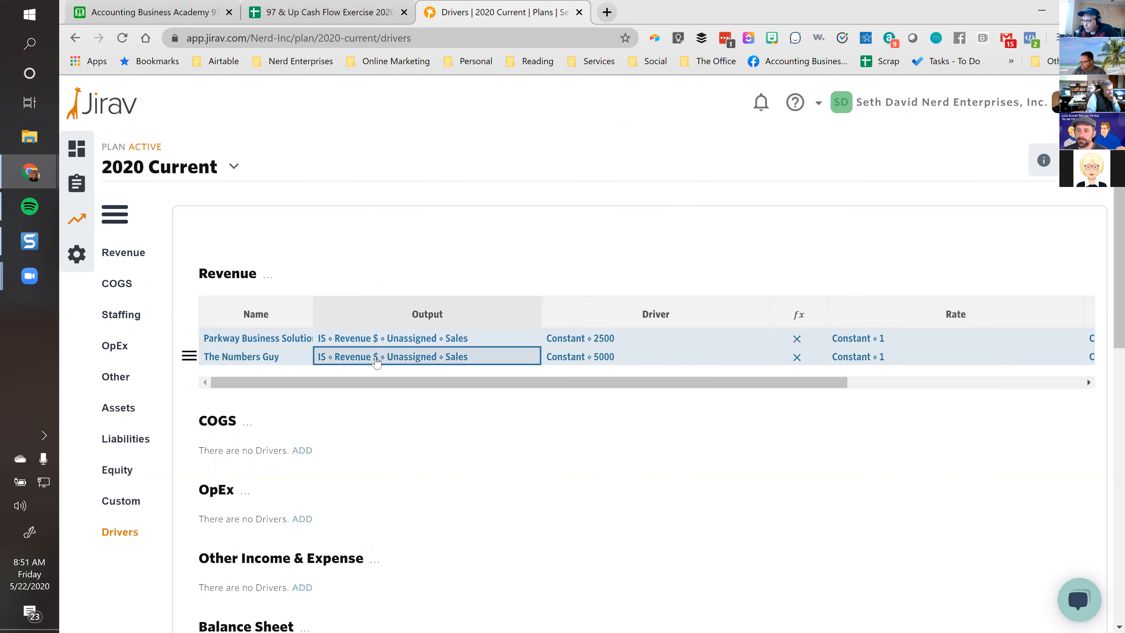
click(377, 360)
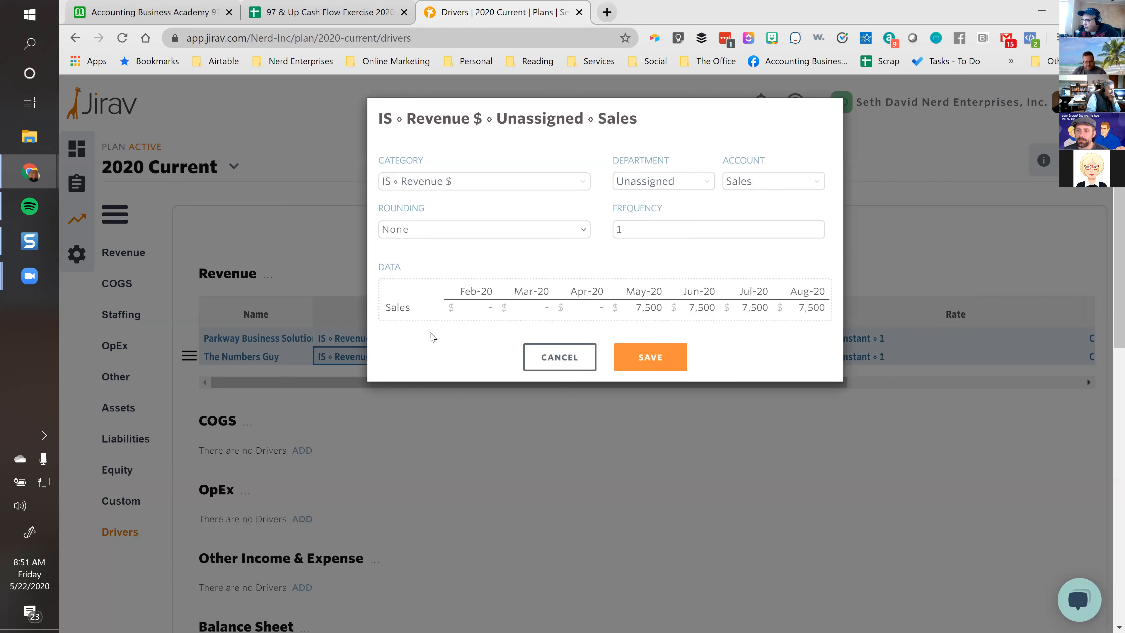
double_click(622, 237)
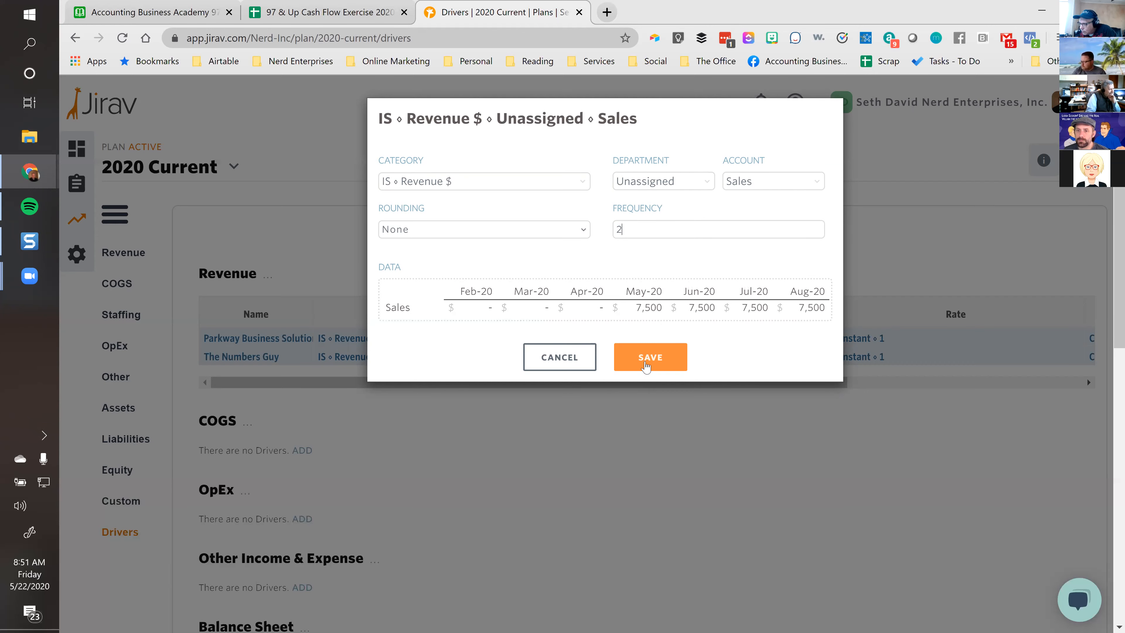
click(646, 365)
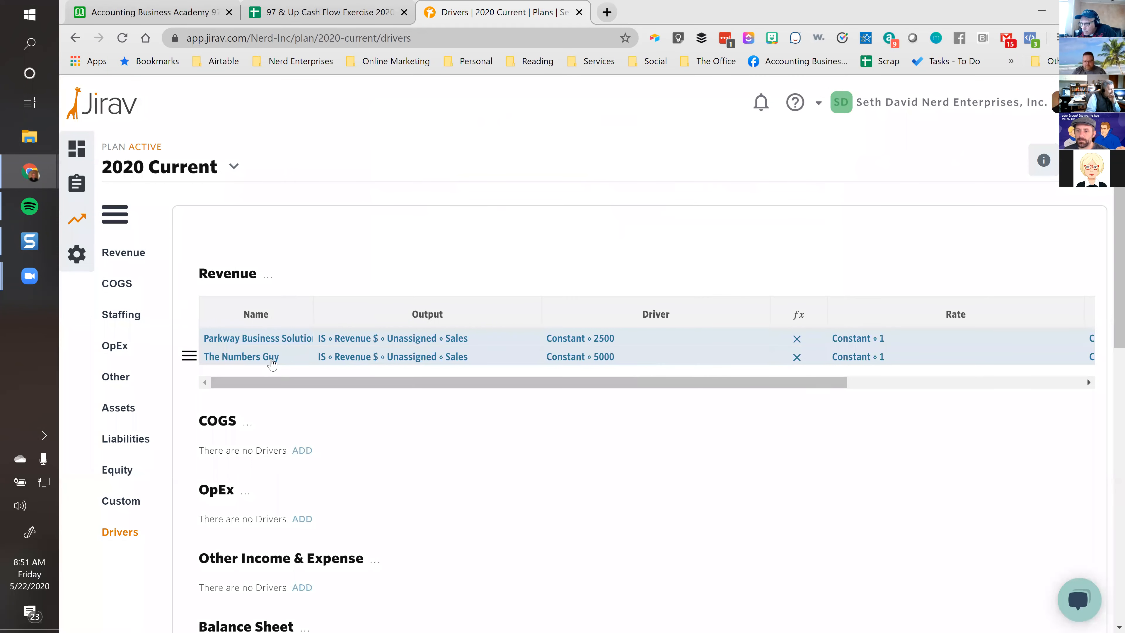
Reopen The Numbers Guy driver's output to check the monthly Sales data preview, and save it as it is.
click(371, 359)
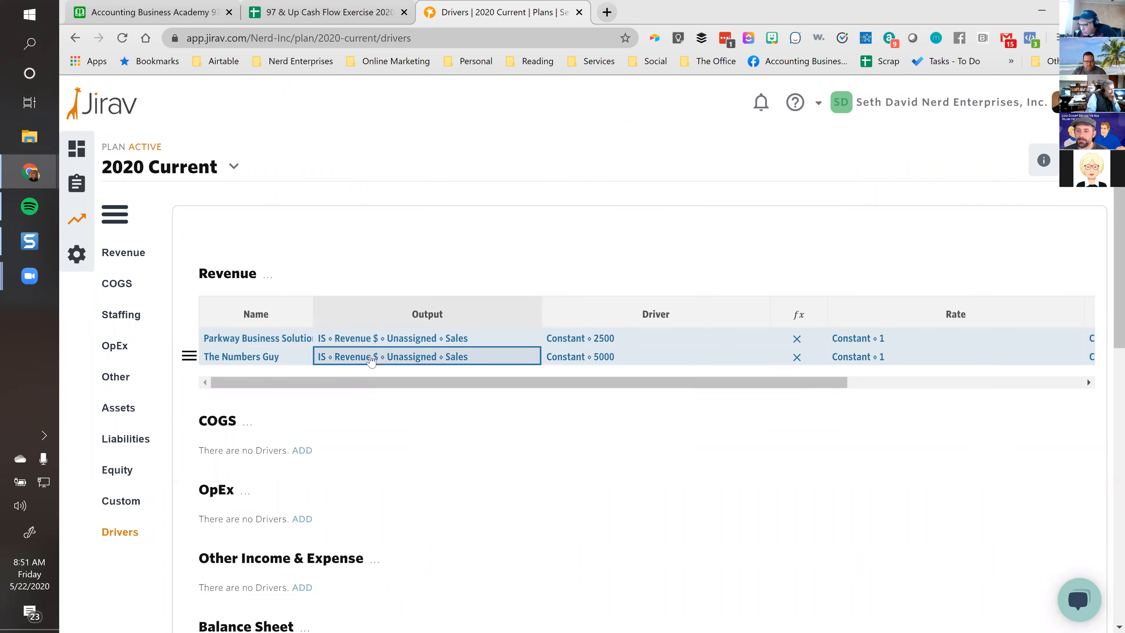
click(371, 359)
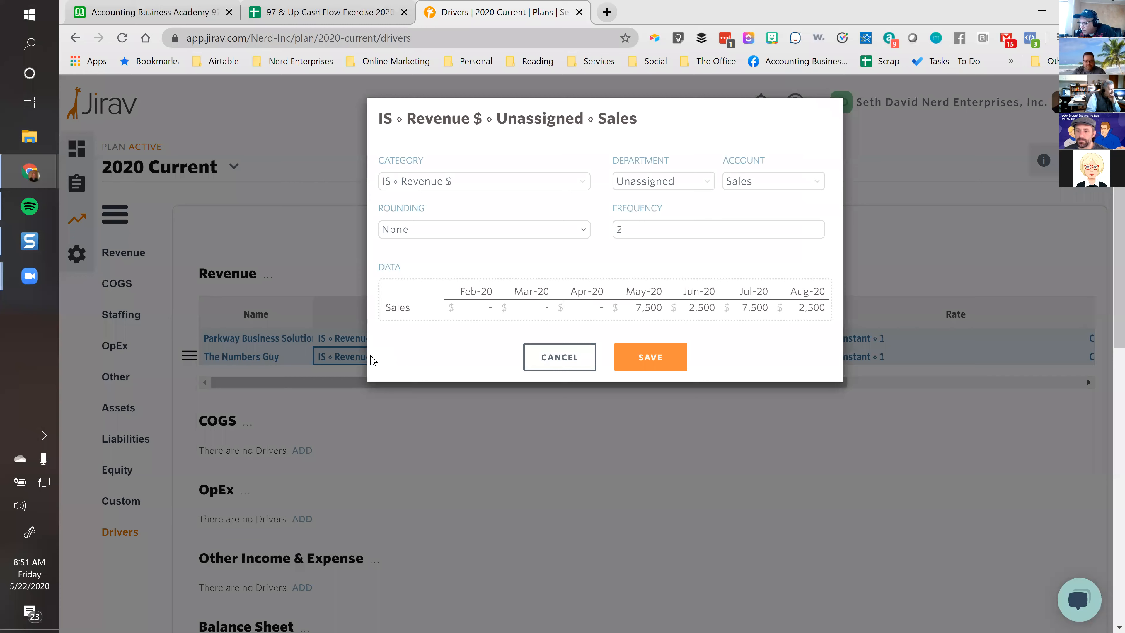
click(654, 369)
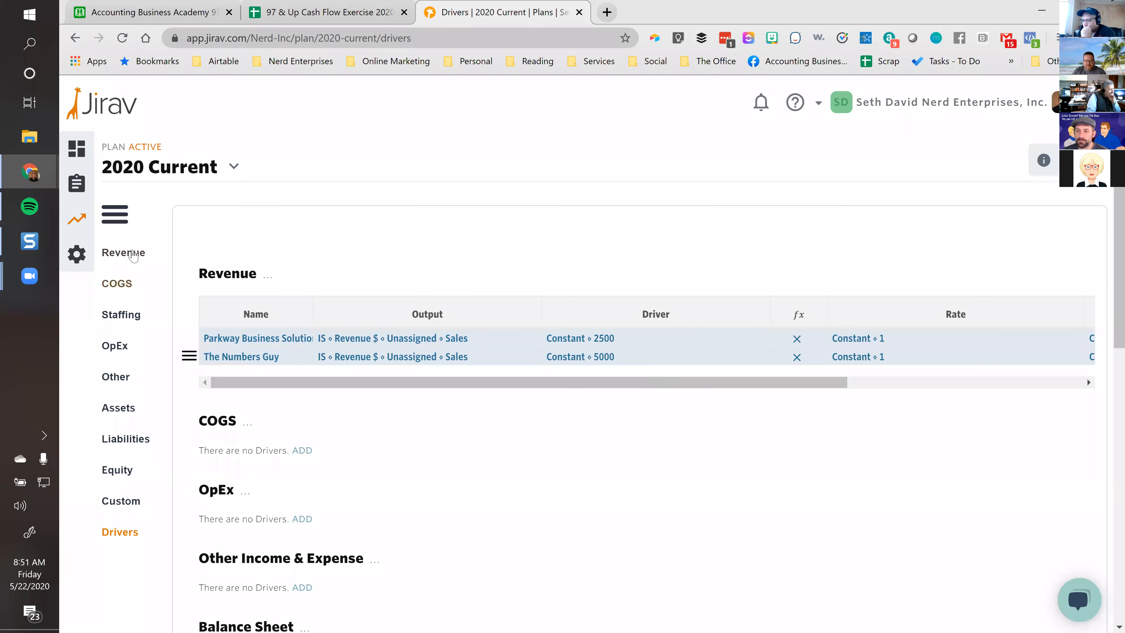
Open the plan's Revenue page and compare the Sales forecast month by month from May to August 2020.
click(132, 253)
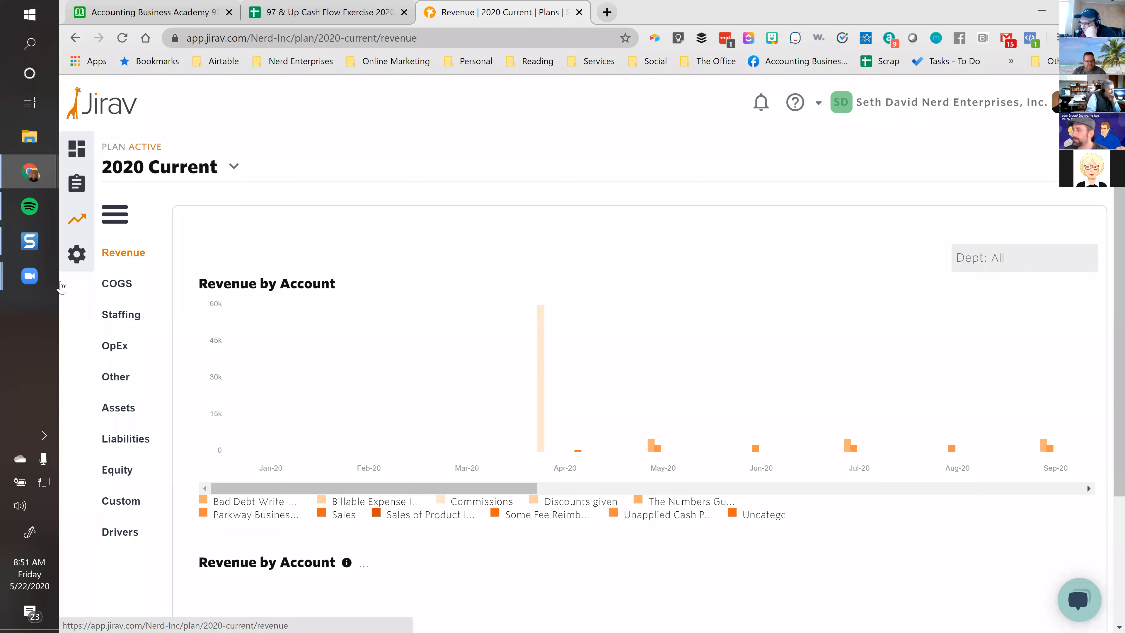
scroll(679, 352, down, 5)
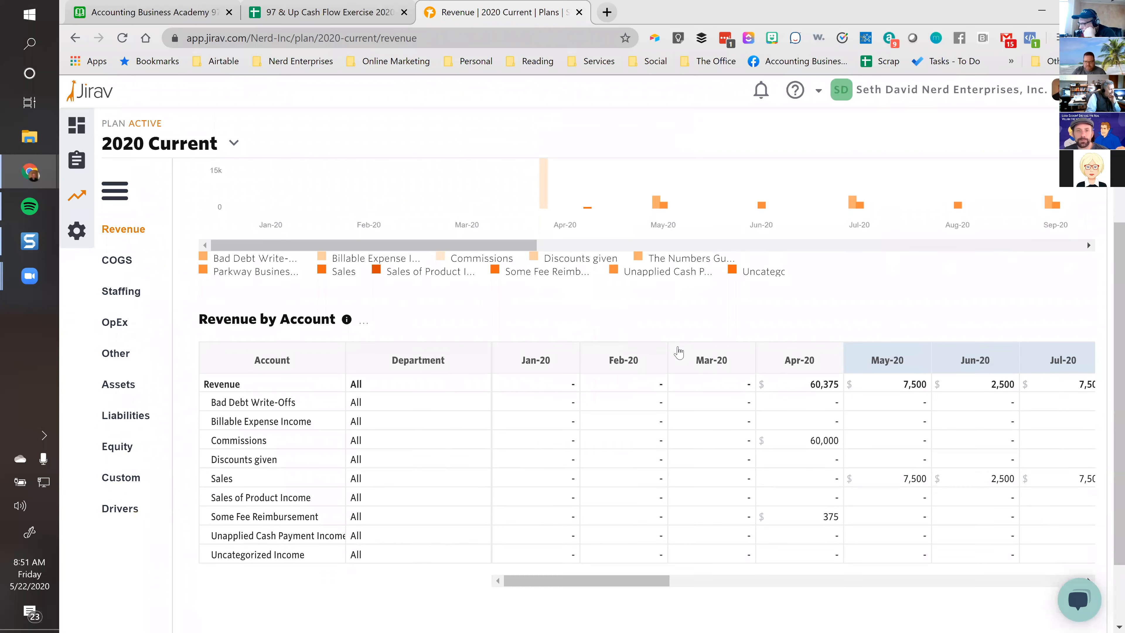
drag(636, 581, 686, 583)
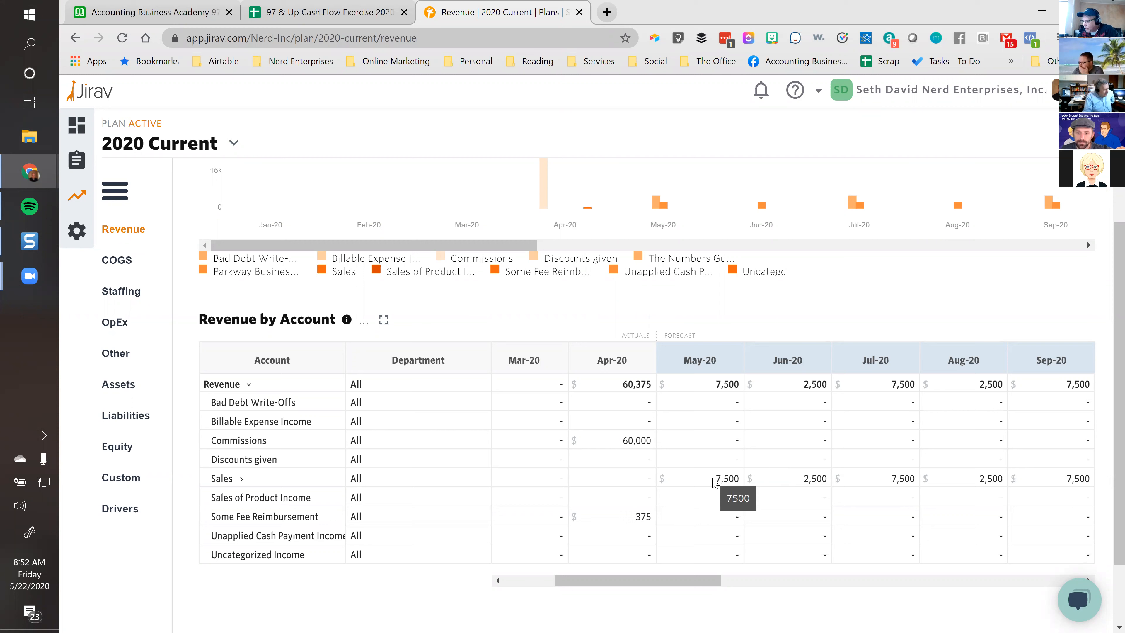
click(693, 484)
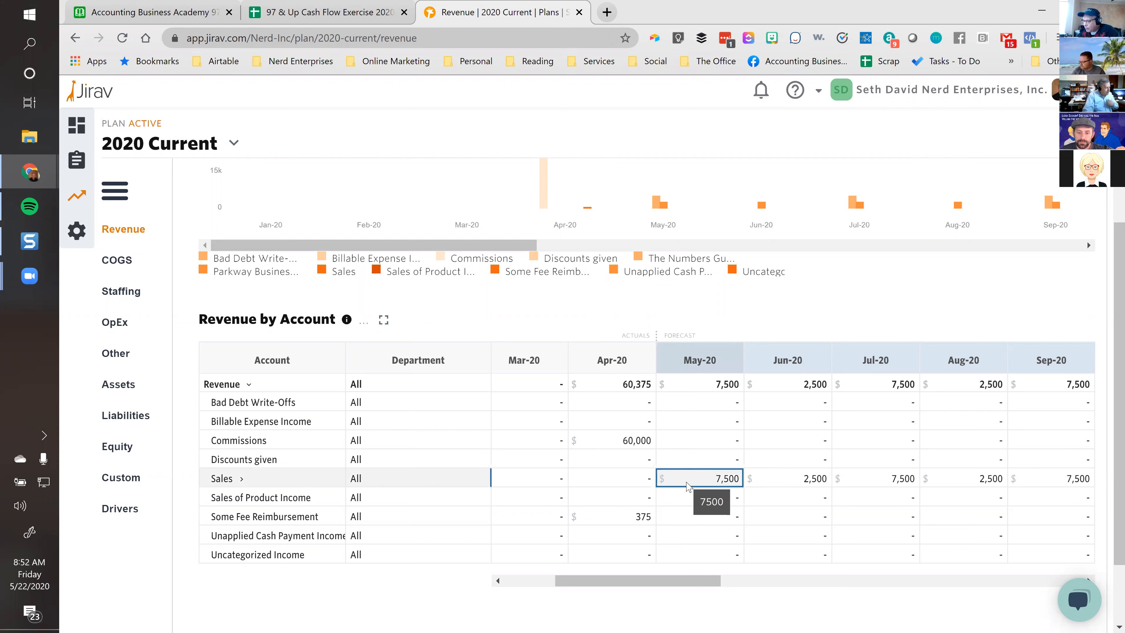
click(795, 480)
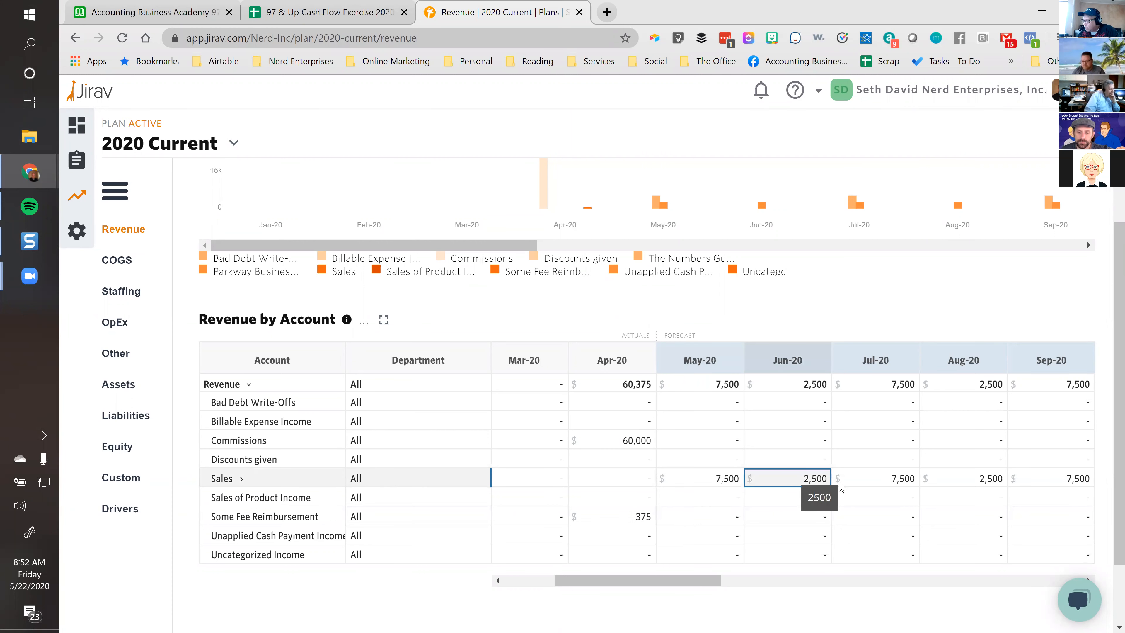
click(875, 484)
click(978, 485)
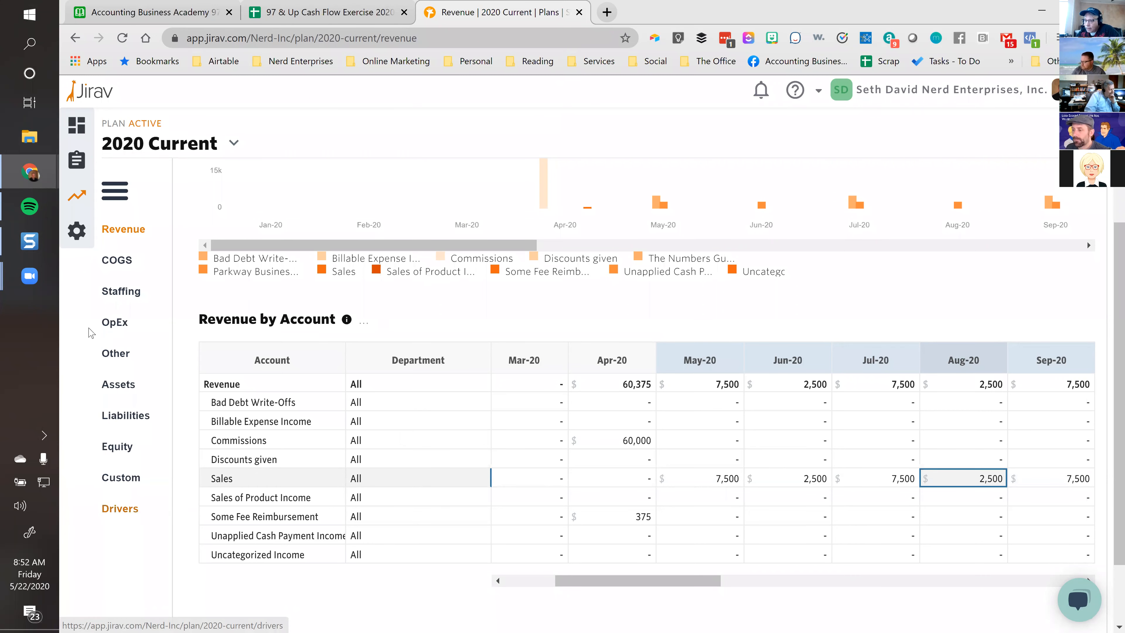
Open the plan's OpEx page and look over the income statement chart and the operating expense accounts.
click(116, 324)
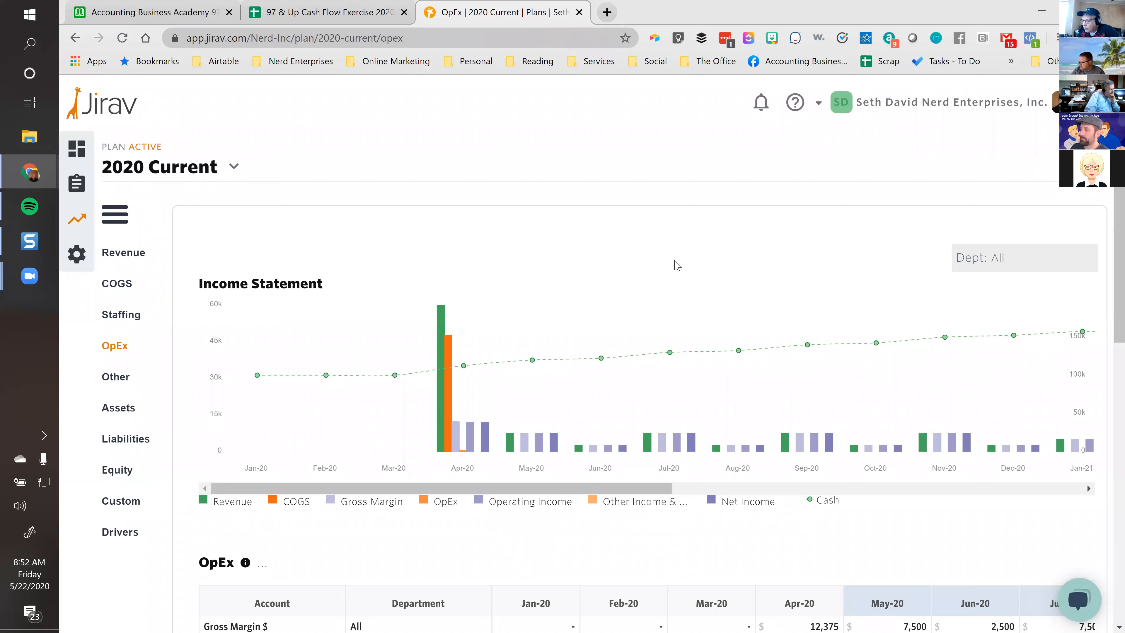
scroll(676, 266, down, 4)
scroll(676, 266, down, 3)
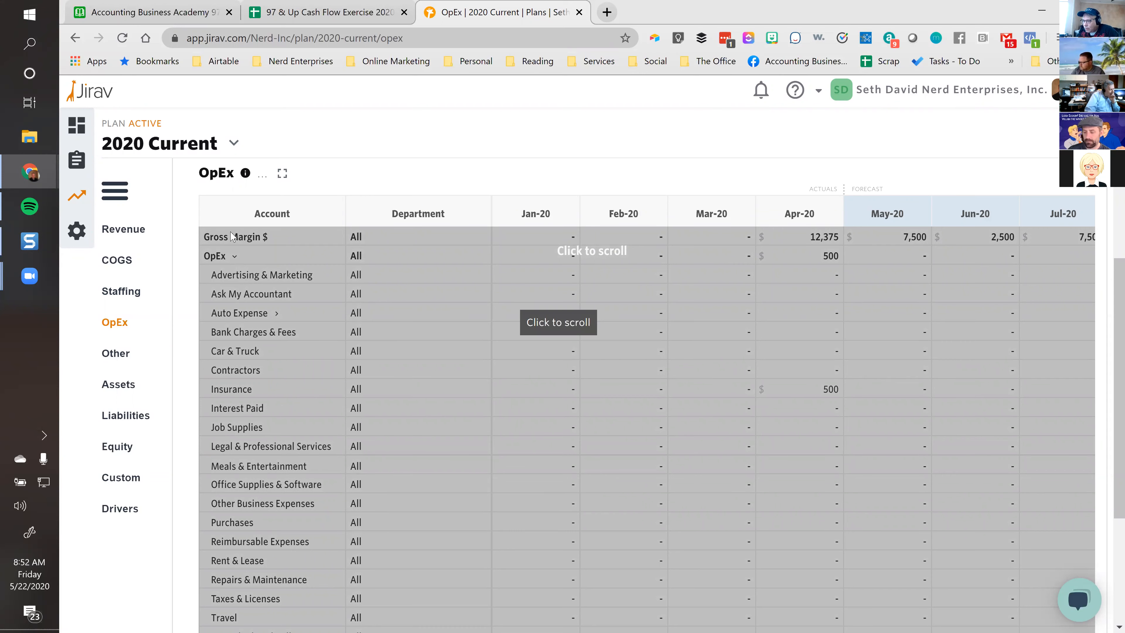
scroll(910, 237, up, 2)
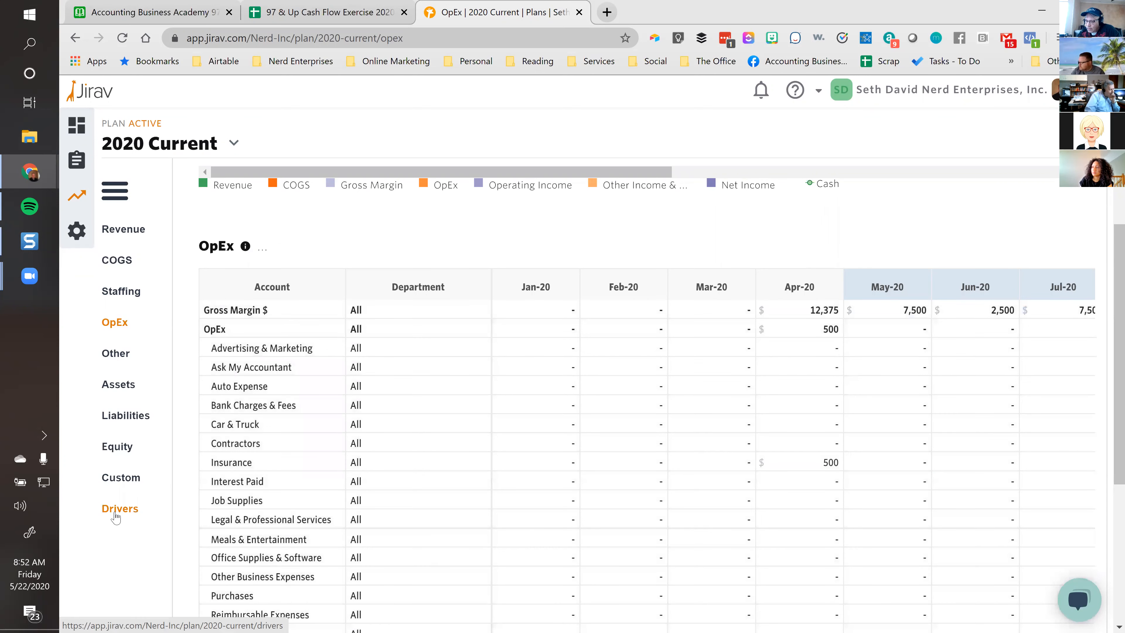
Add a new OpEx driver on the plan's Drivers page and name it Rent.
click(116, 514)
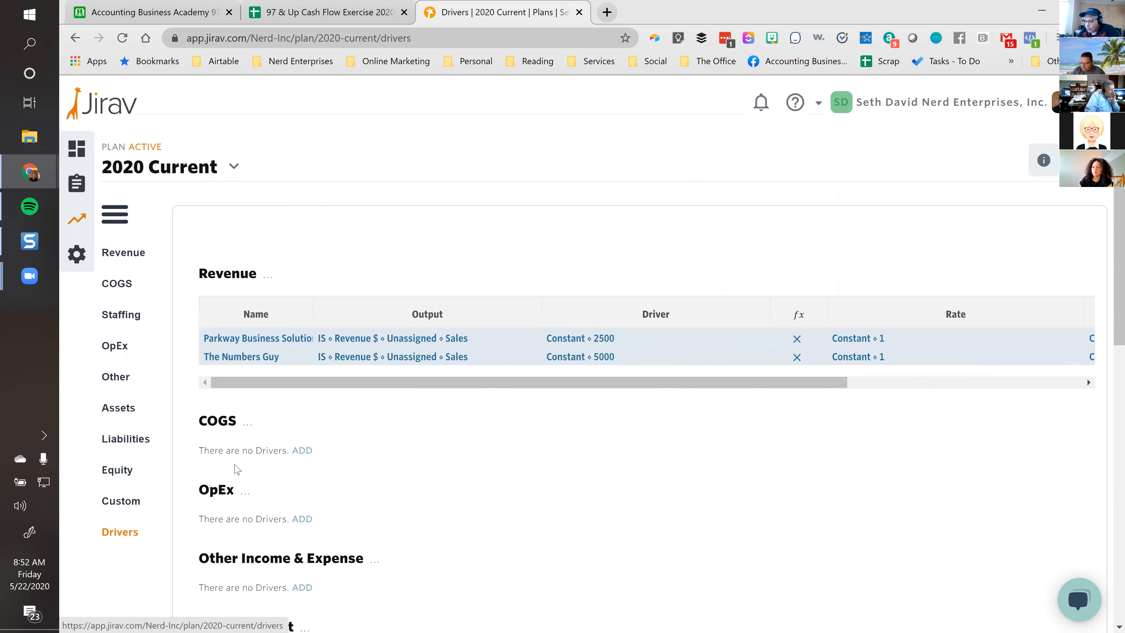
scroll(443, 354, down, 4)
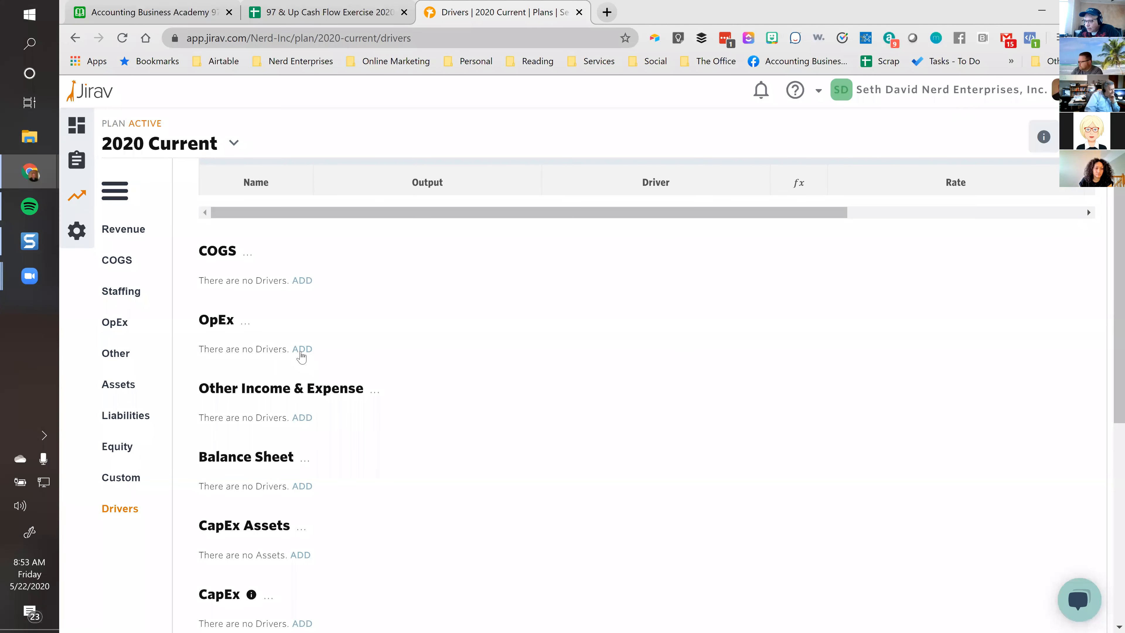
click(301, 352)
click(261, 384)
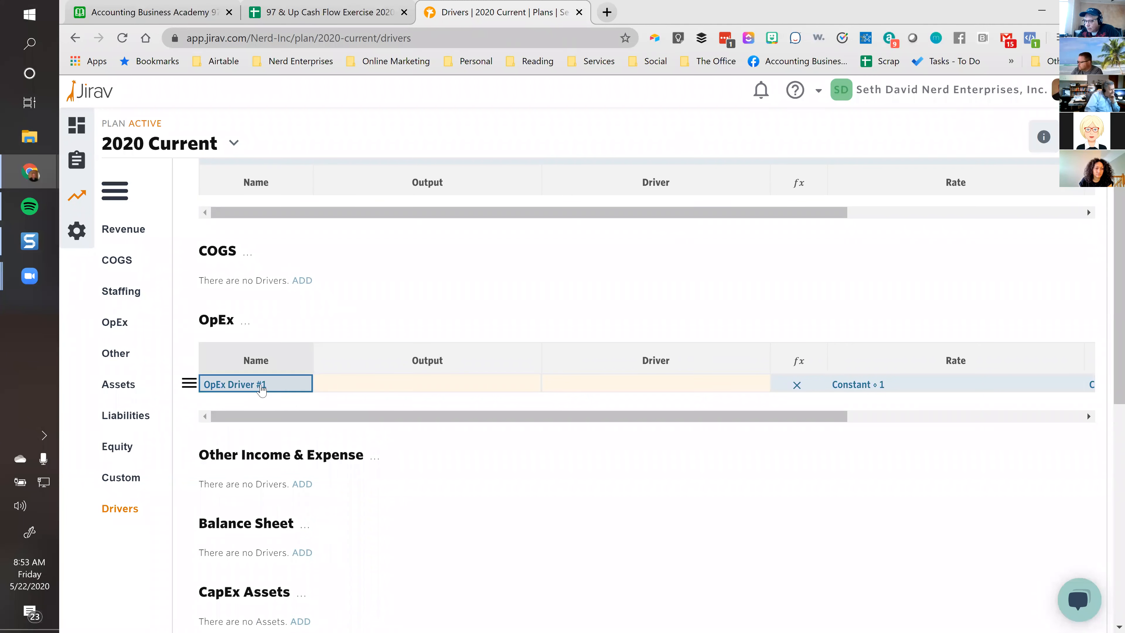
text(Rent)
key(Tab)
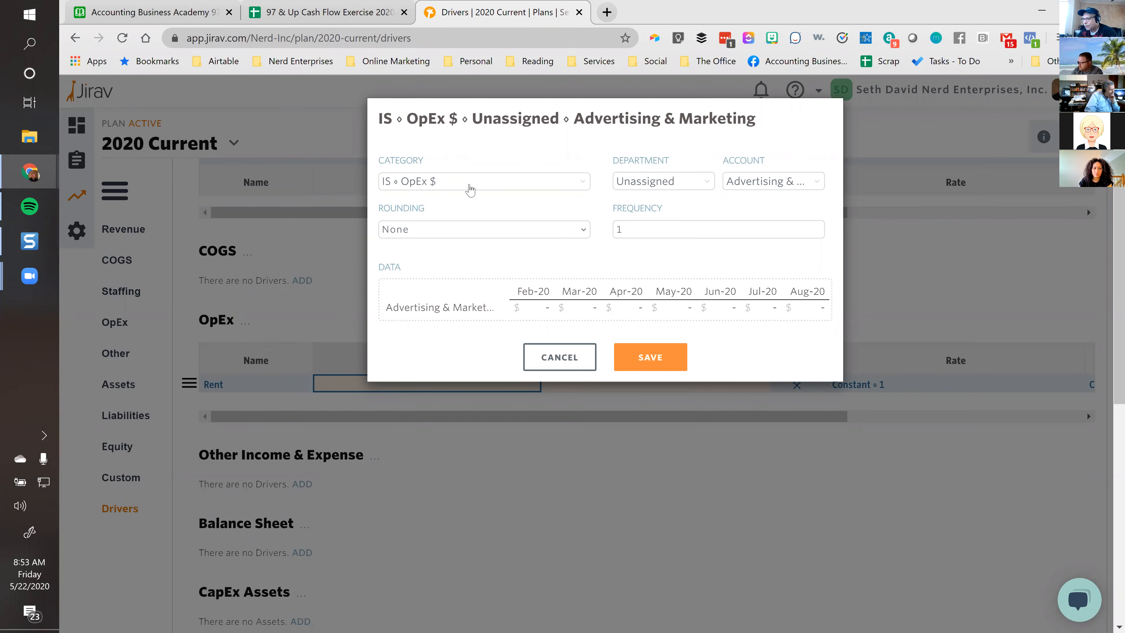
Set the Rent driver's output account to Rent & Lease under IS OpEx $ and save it.
click(755, 183)
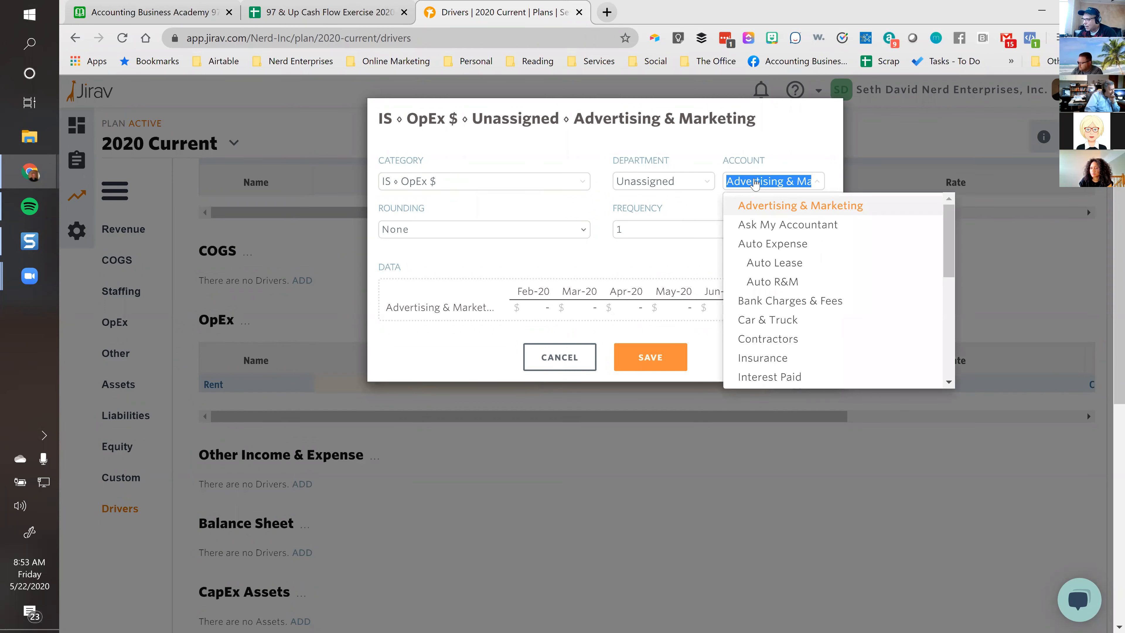
scroll(795, 256, down, 2)
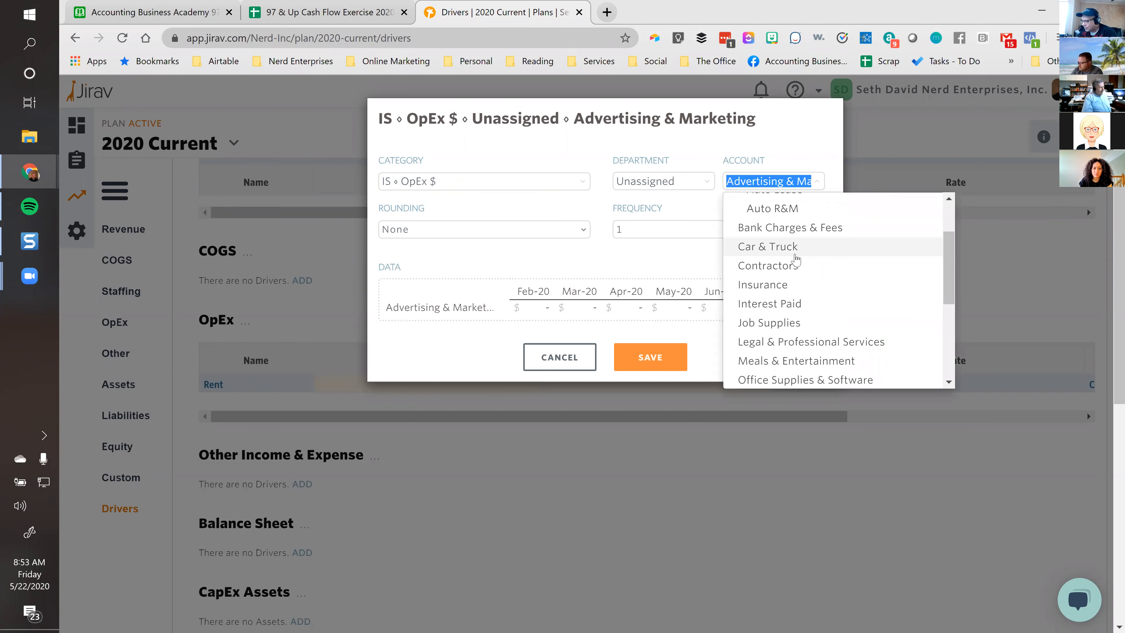
scroll(796, 260, down, 3)
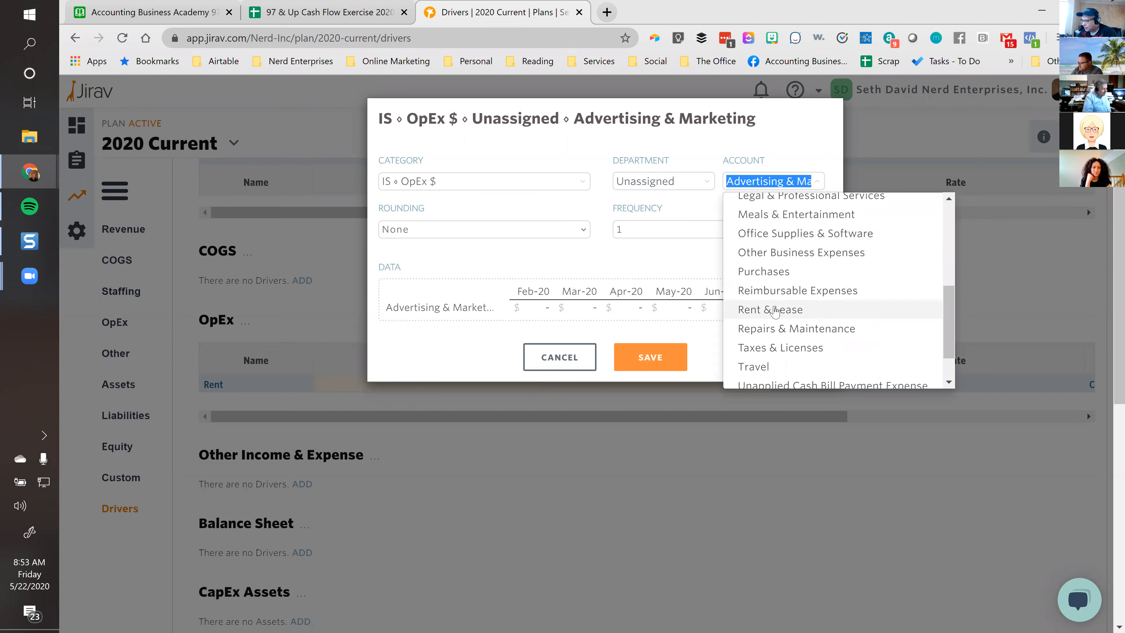
click(774, 310)
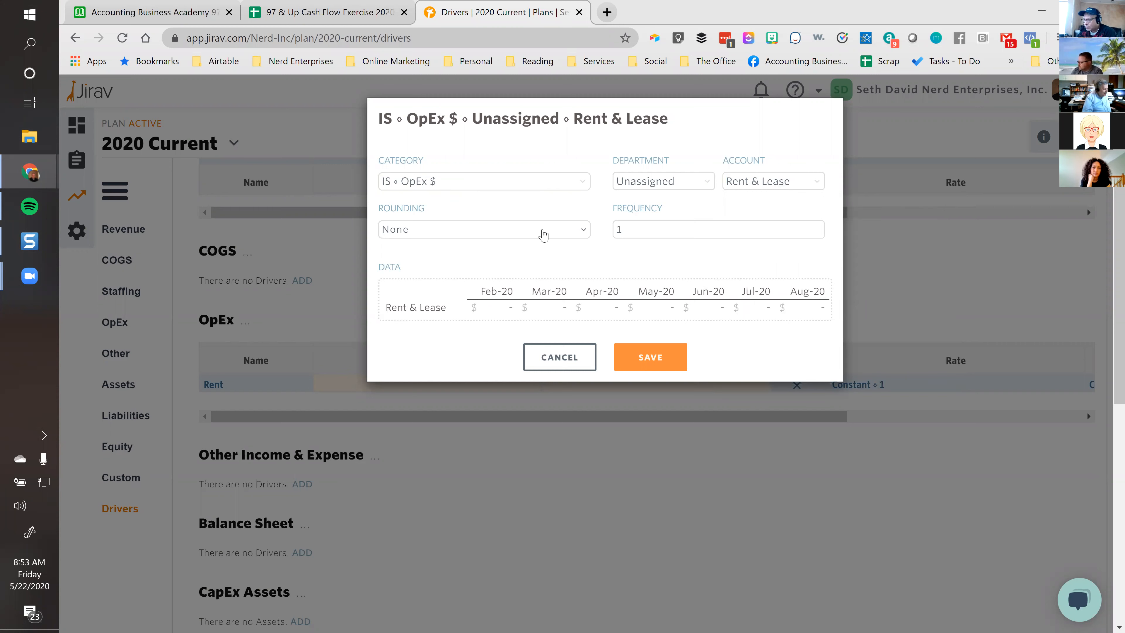
click(662, 358)
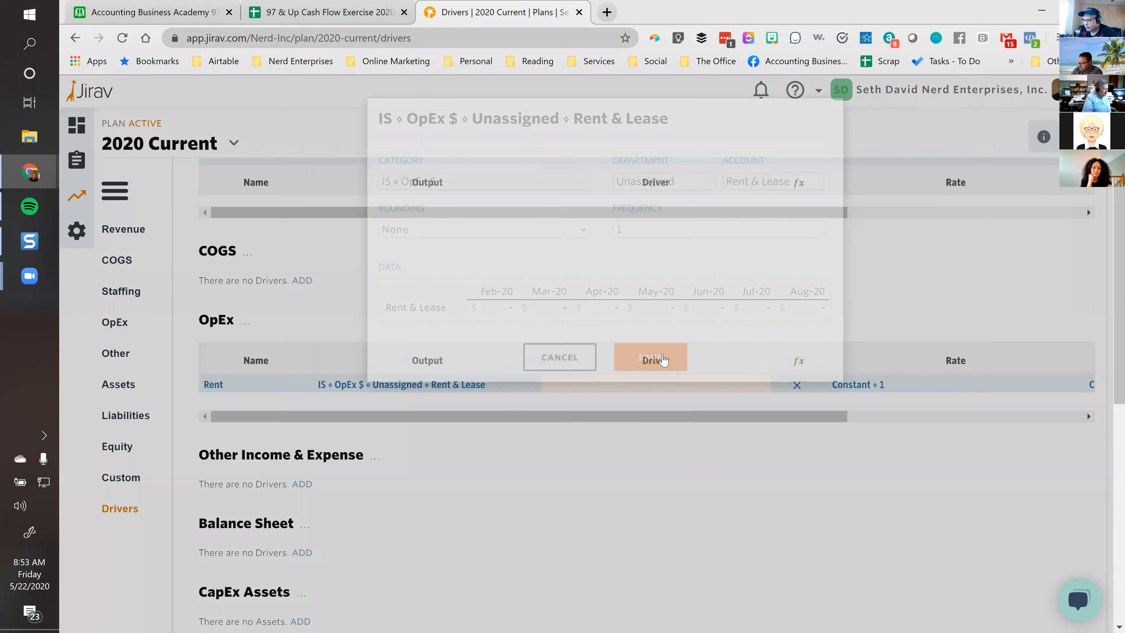
Set the Rent driver's source to a Constant with a value of 2500 and save it.
click(655, 389)
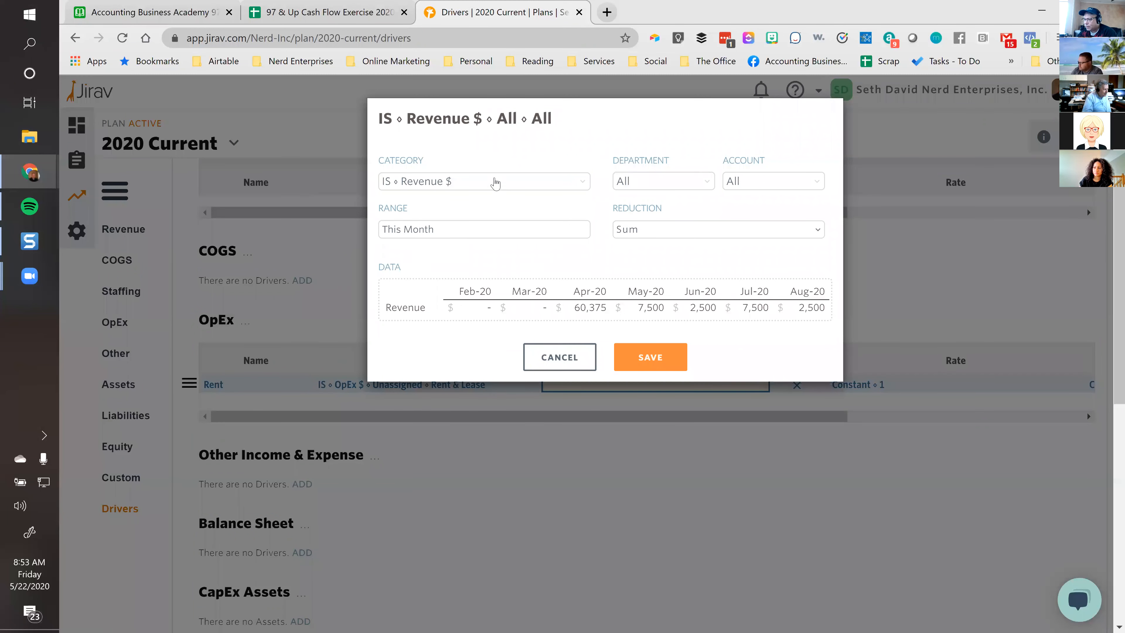
click(494, 181)
scroll(474, 283, down, 3)
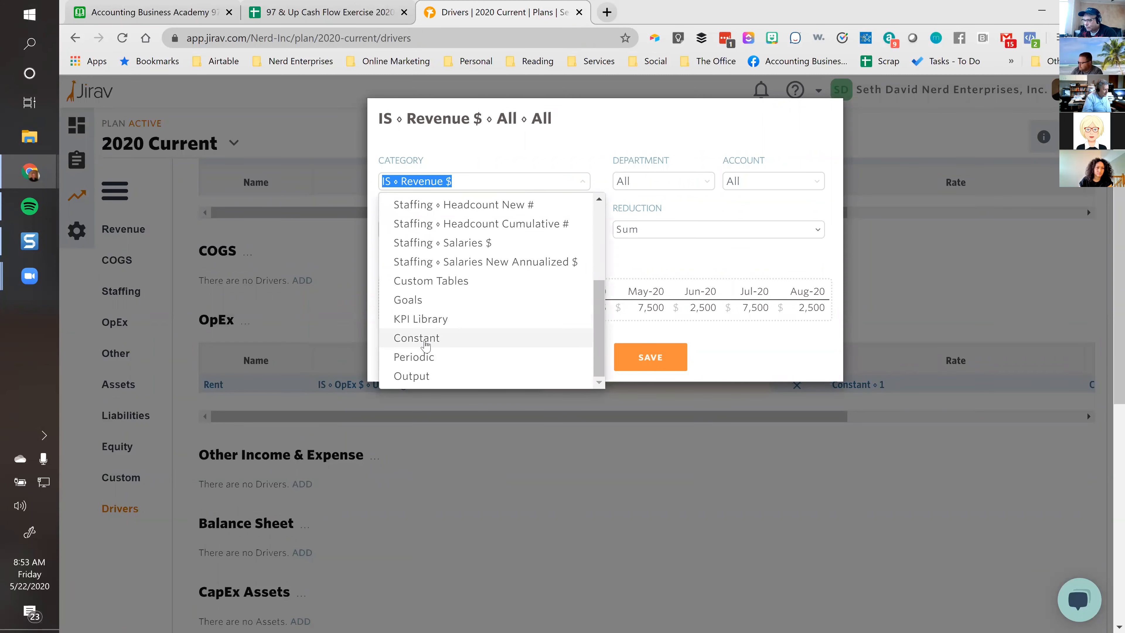
click(426, 338)
double_click(628, 186)
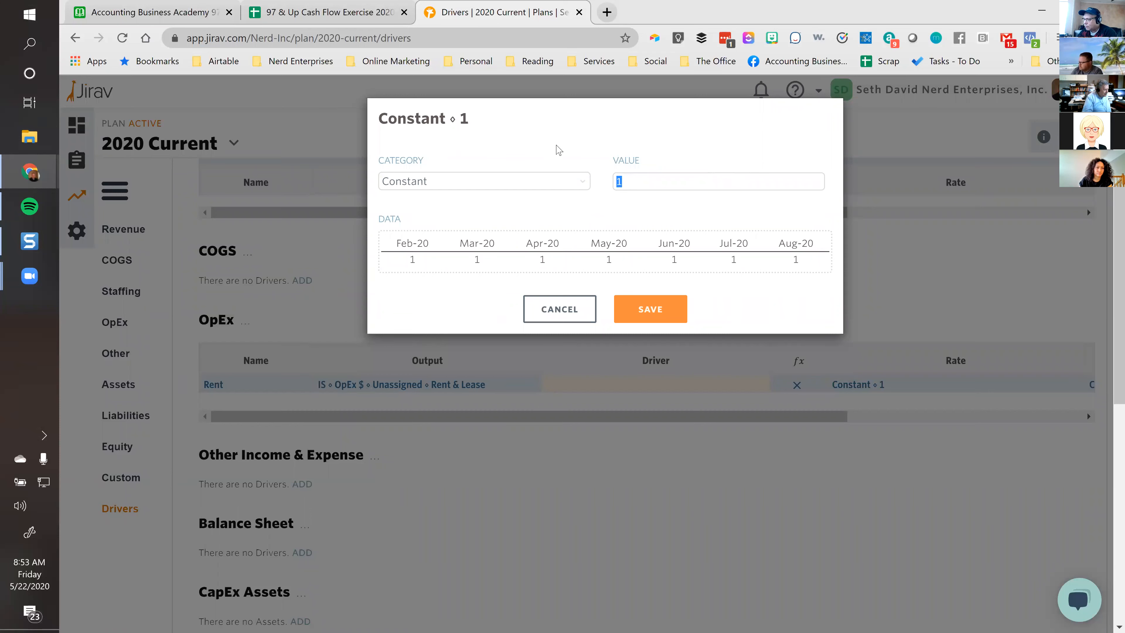
text(2500)
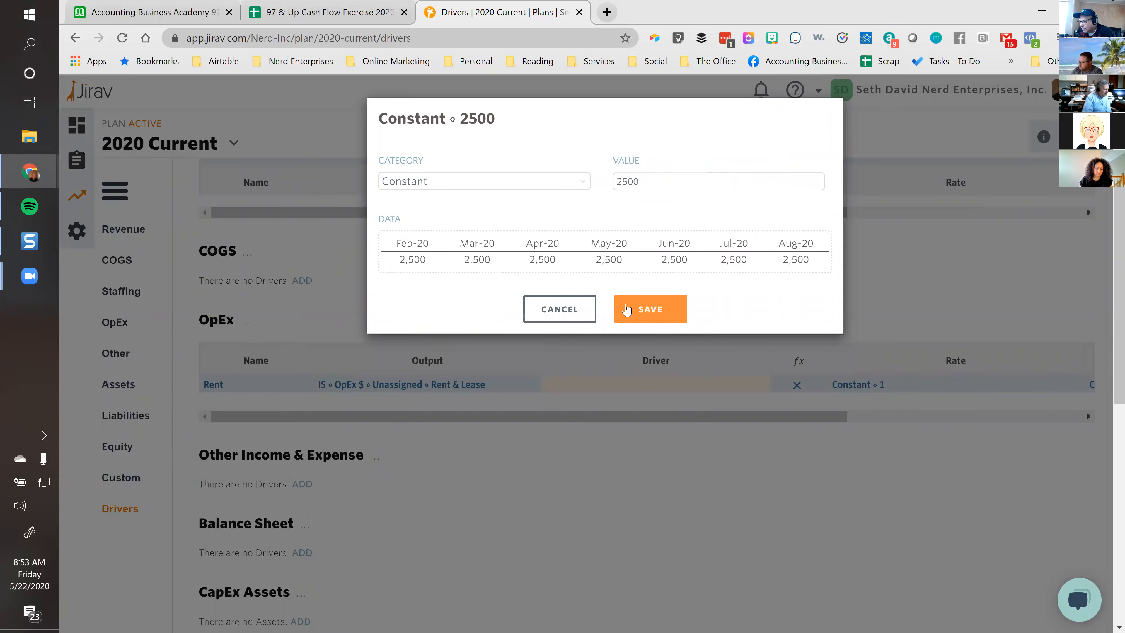
click(648, 309)
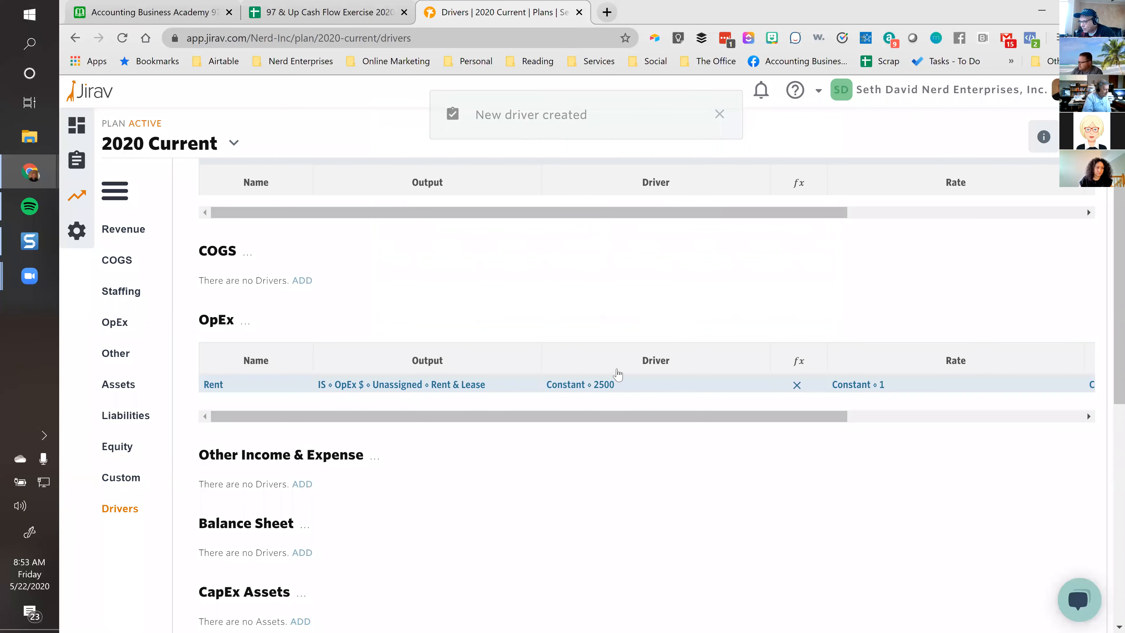
Set the Rent driver's constant rate to .0765 and save it.
drag(585, 418, 742, 419)
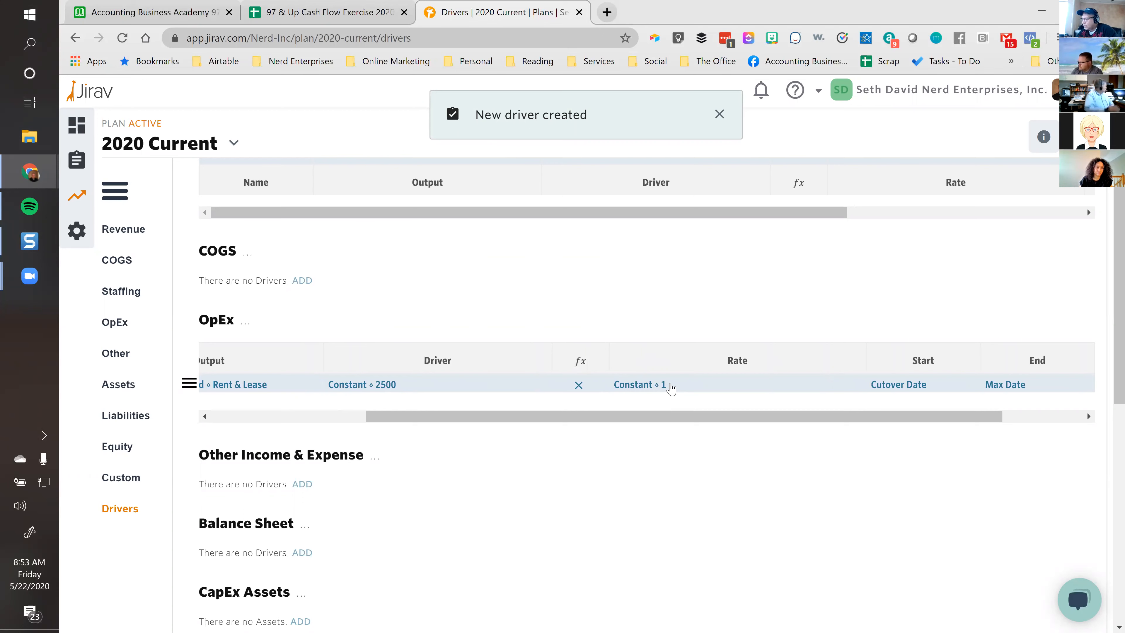
click(399, 388)
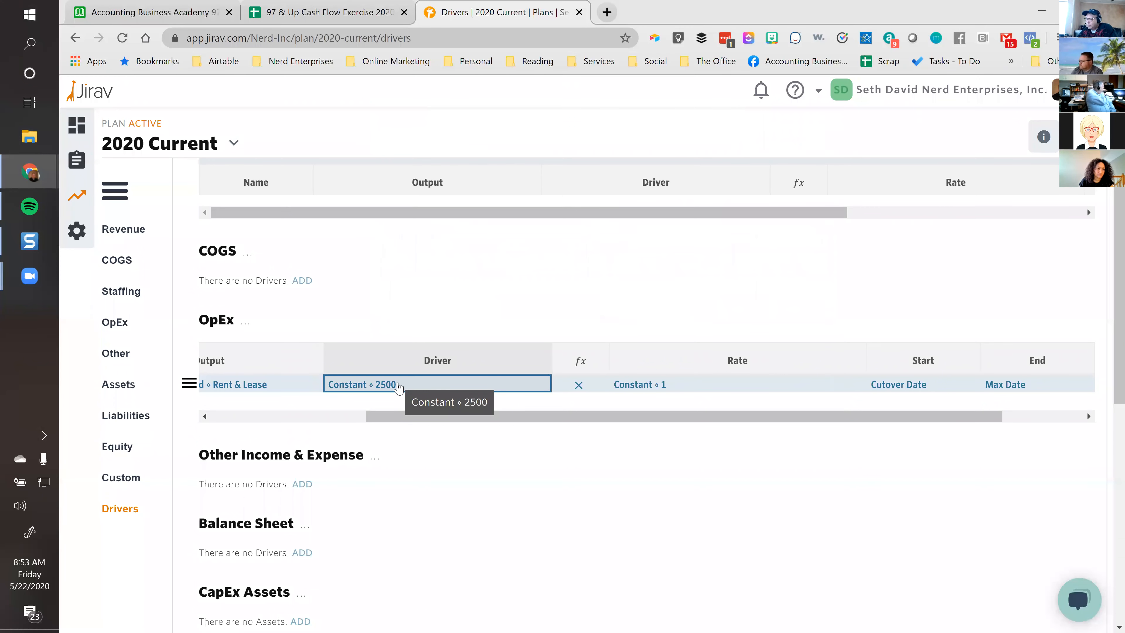
click(672, 388)
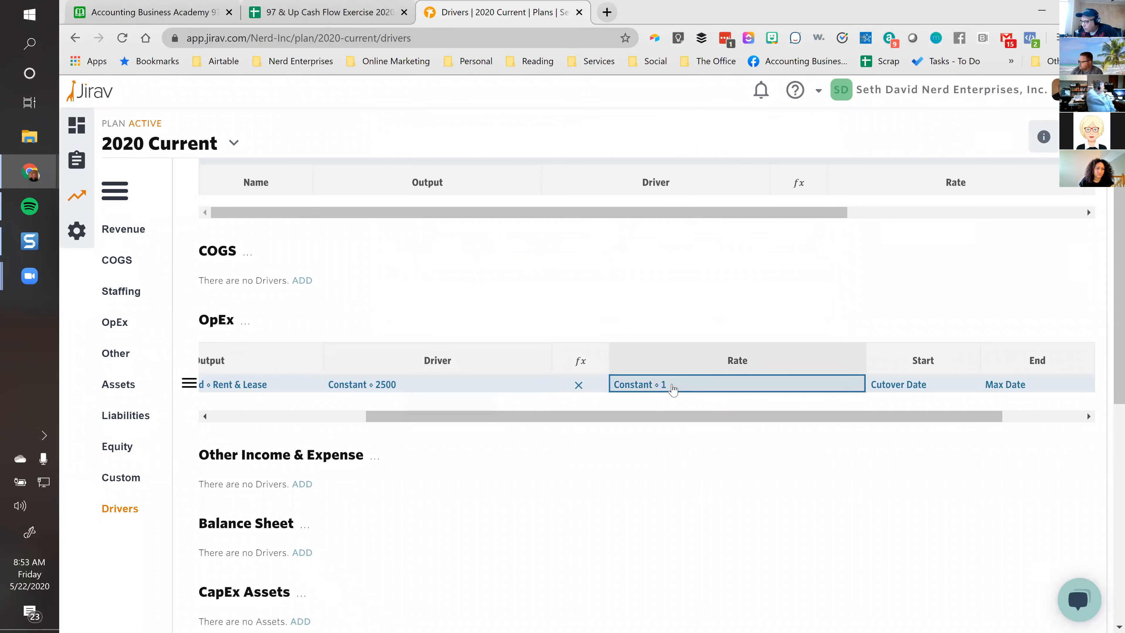
key(Left)
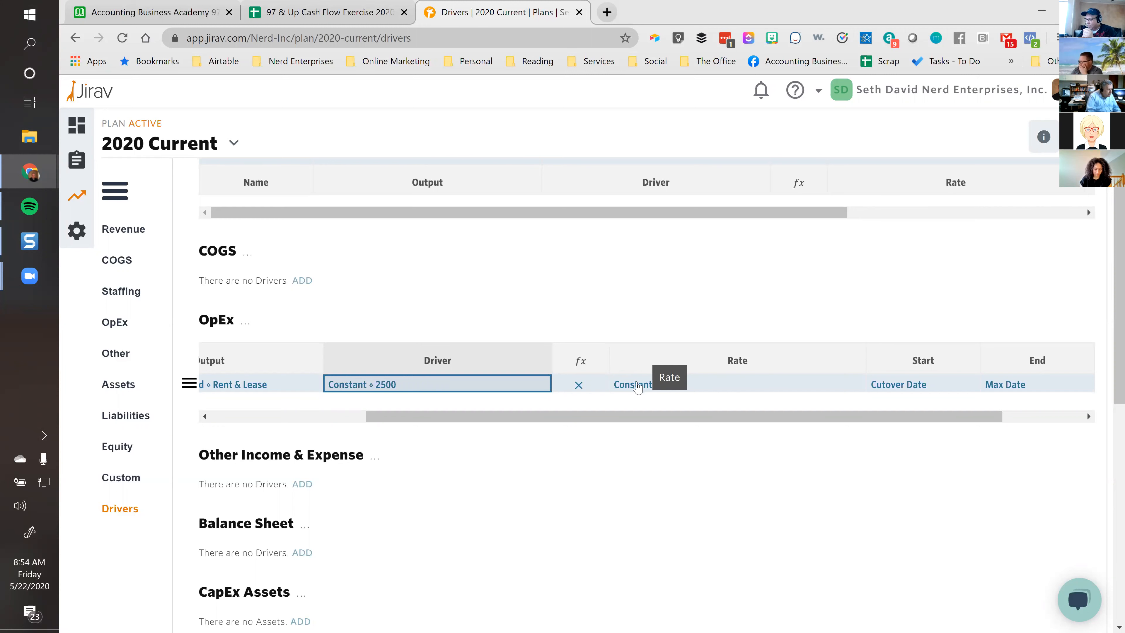
click(638, 384)
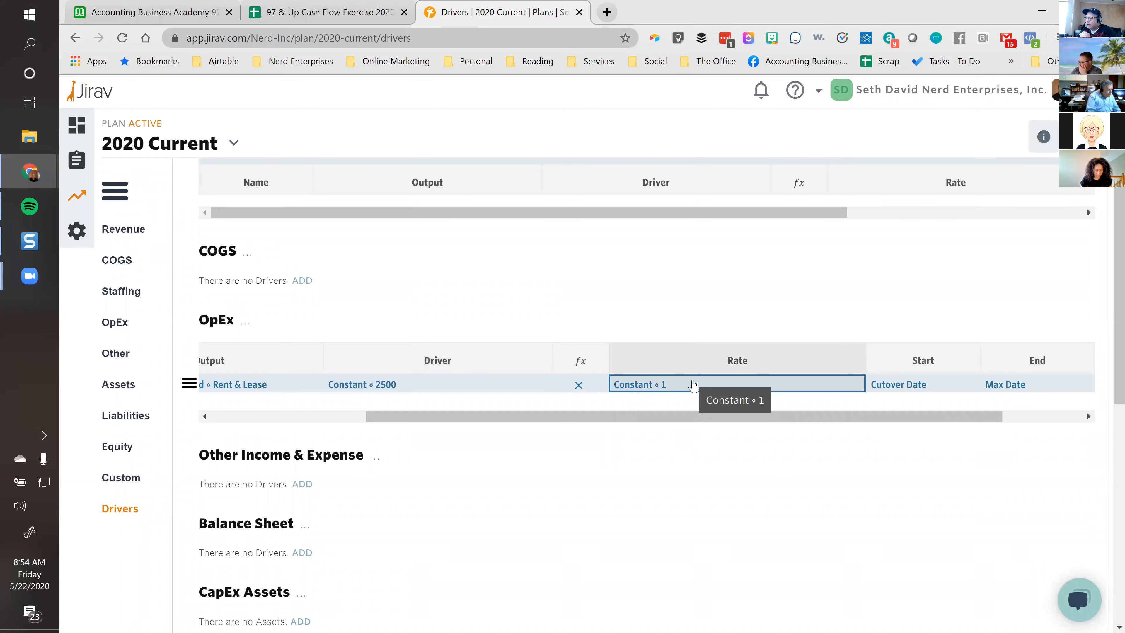
double_click(674, 384)
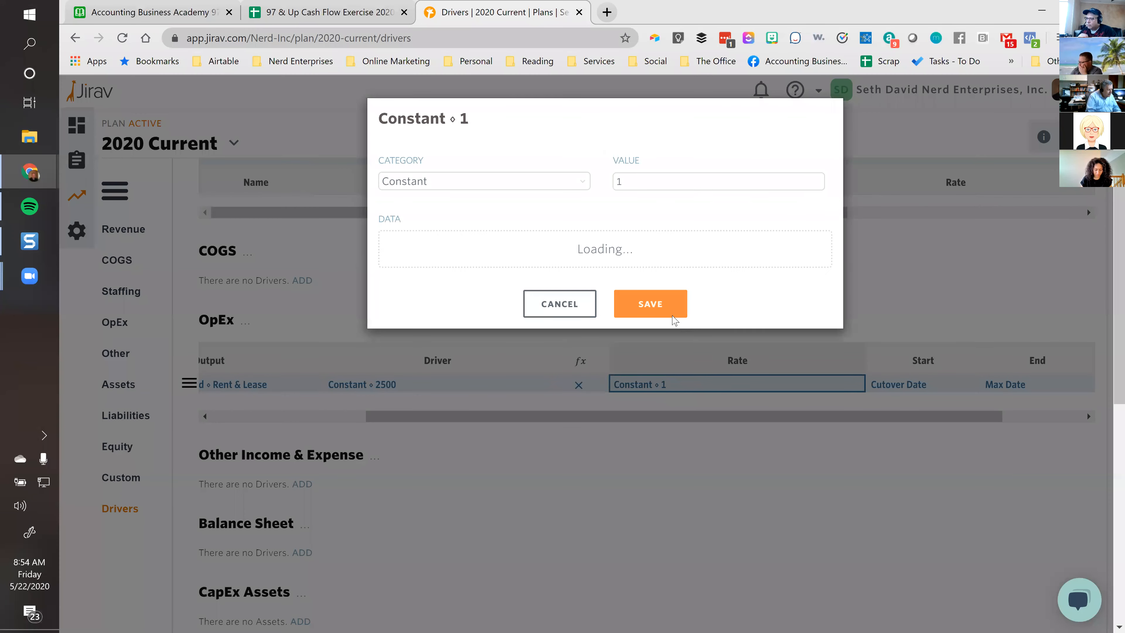
text(.0765)
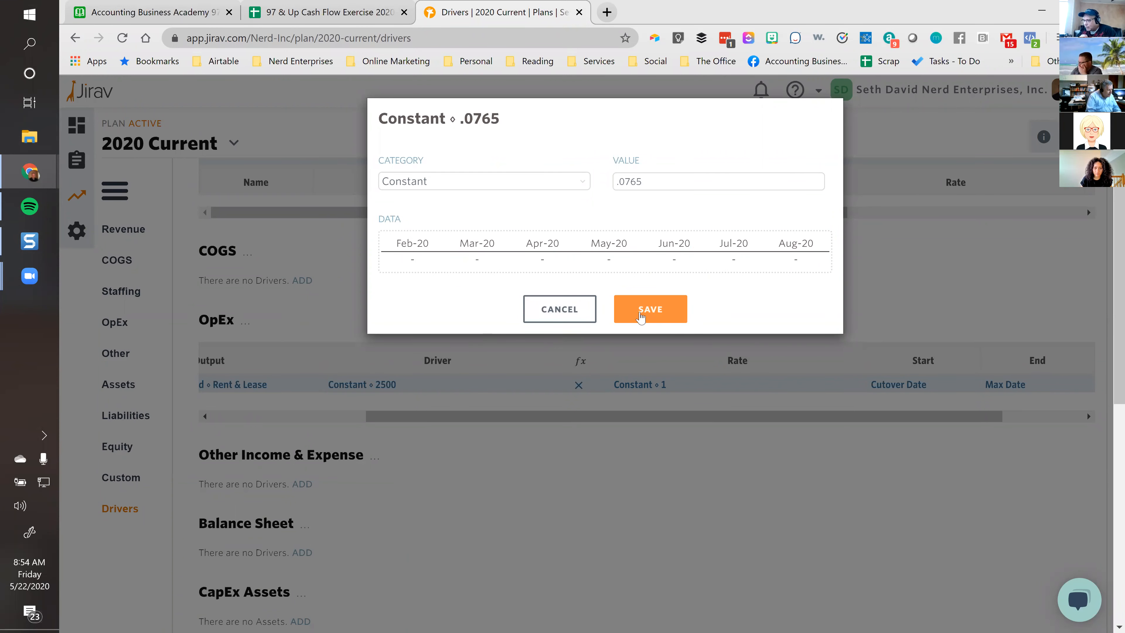
click(637, 311)
Change the Rent driver's source to the IS OpEx $ category with the Rent & Lease account for all departments, and save it.
click(375, 385)
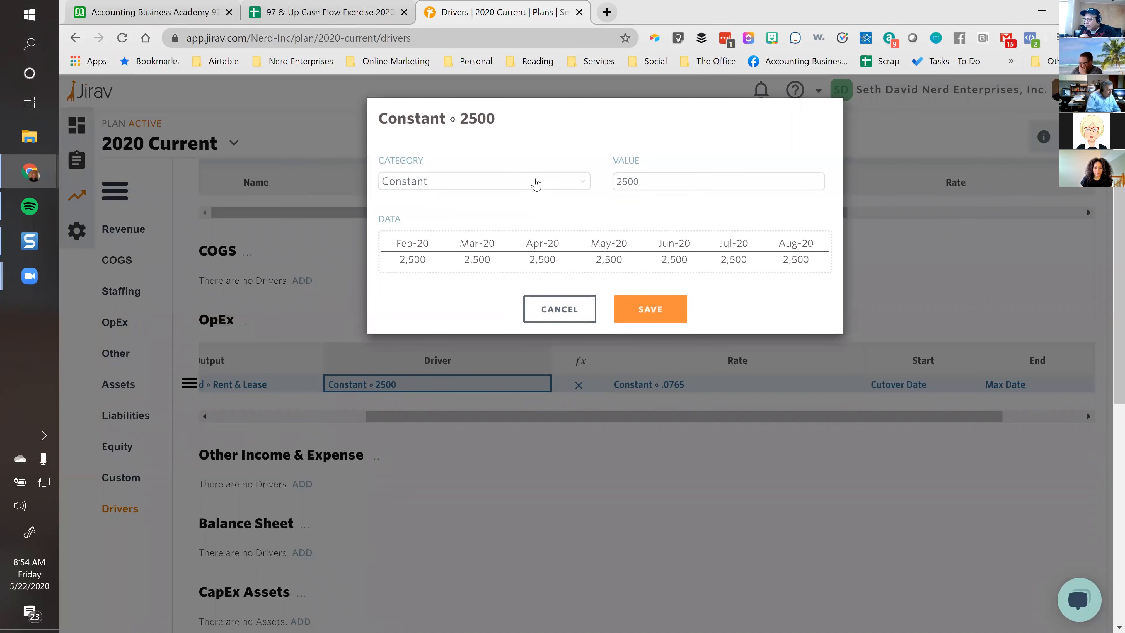
click(536, 183)
scroll(548, 284, up, 3)
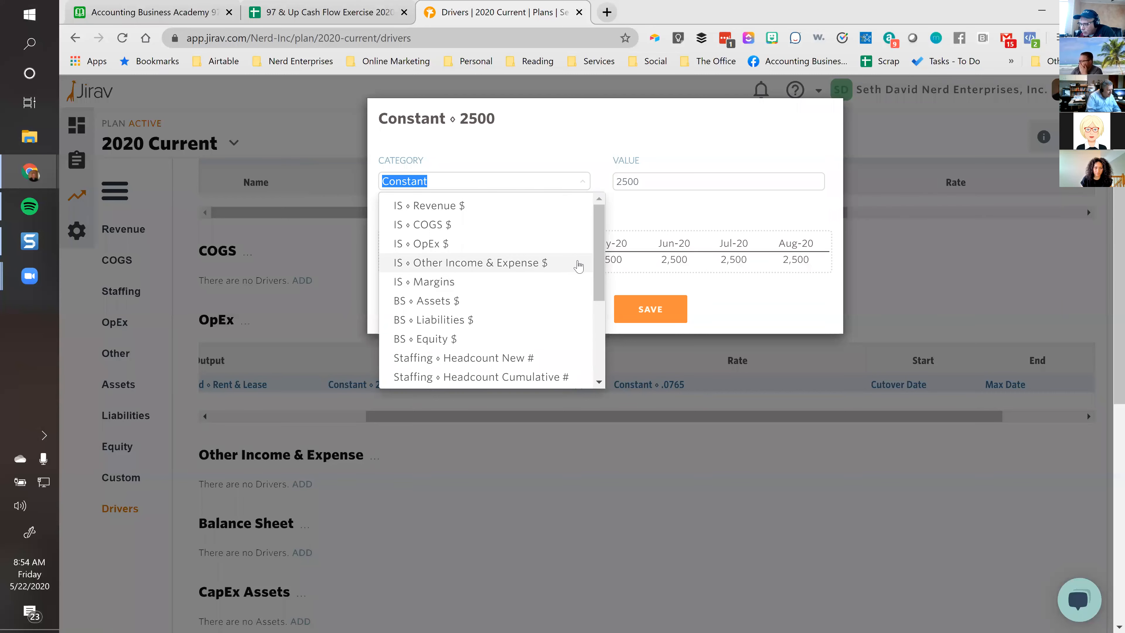
click(452, 243)
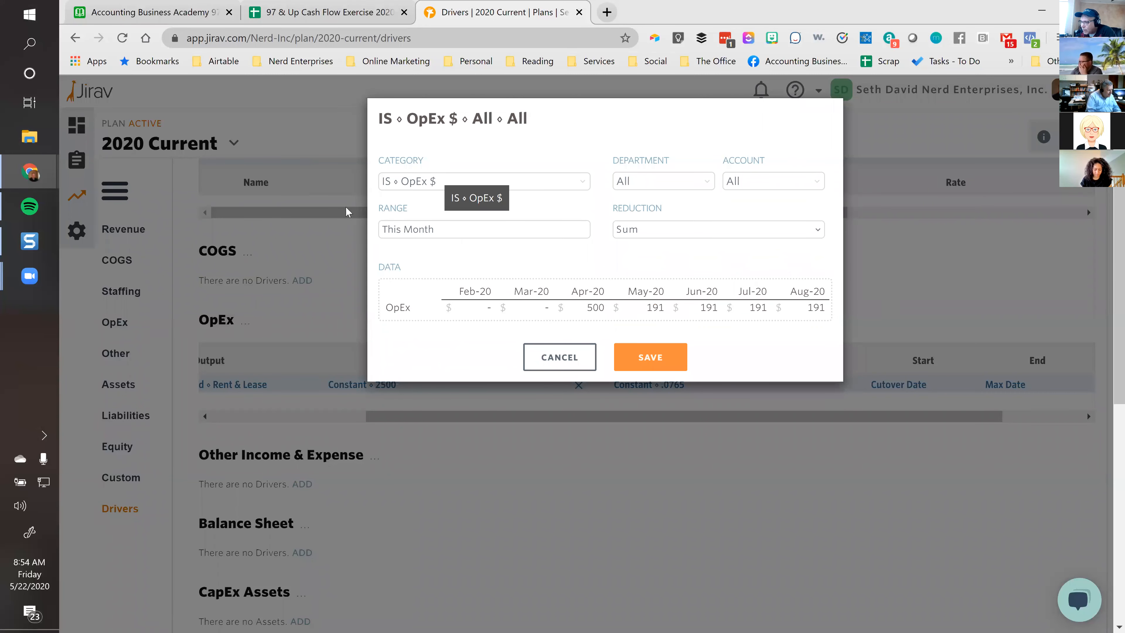
click(757, 185)
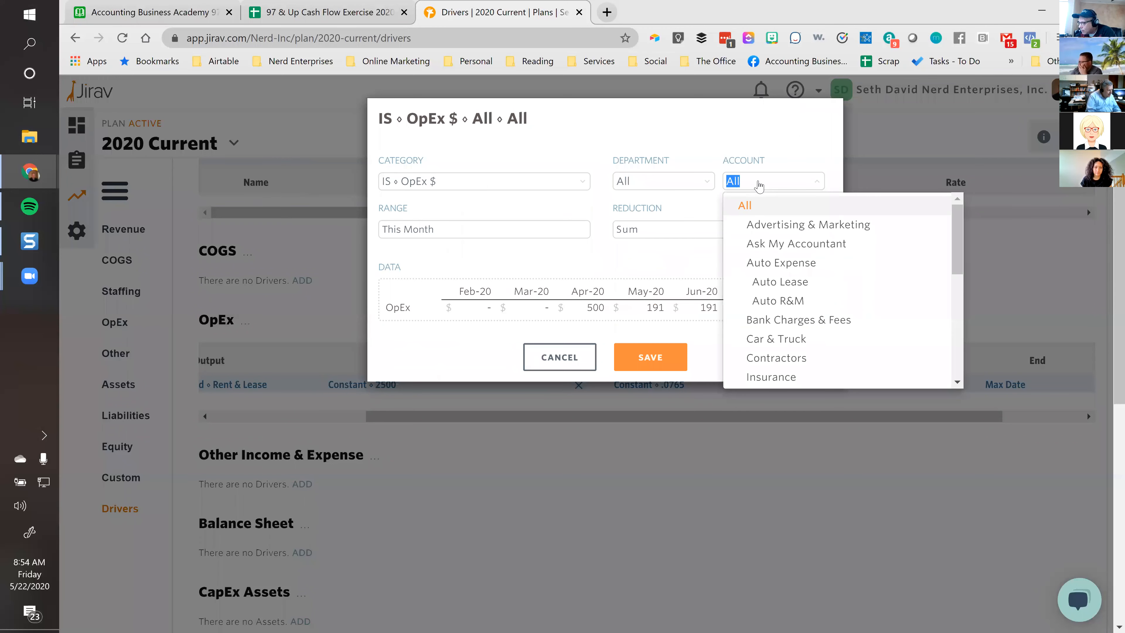
scroll(818, 264, down, 3)
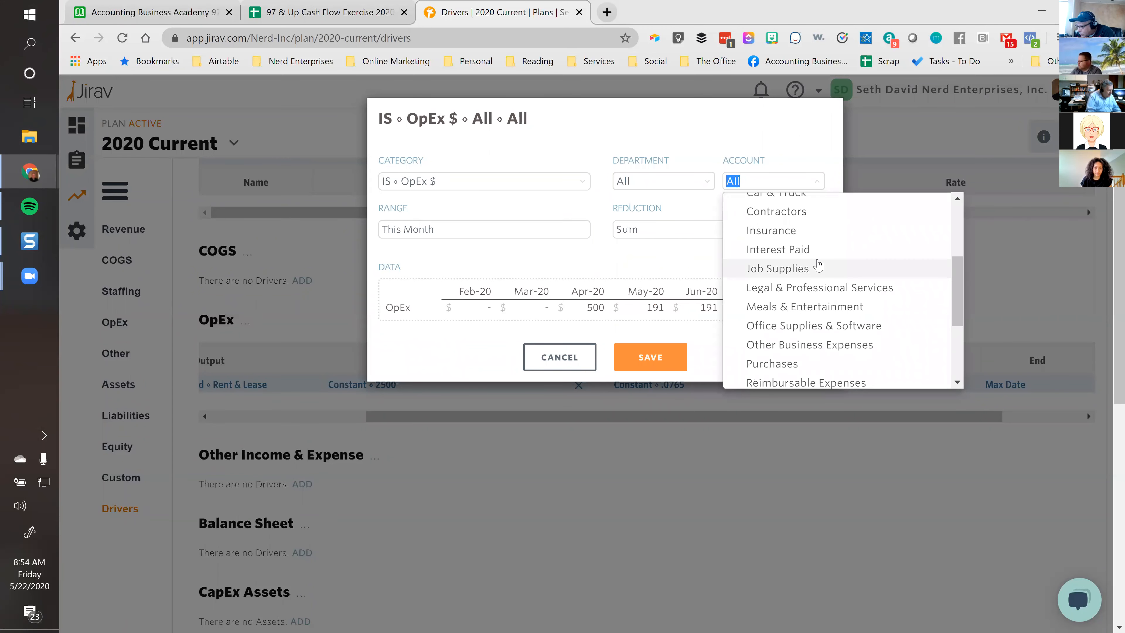
scroll(818, 264, down, 5)
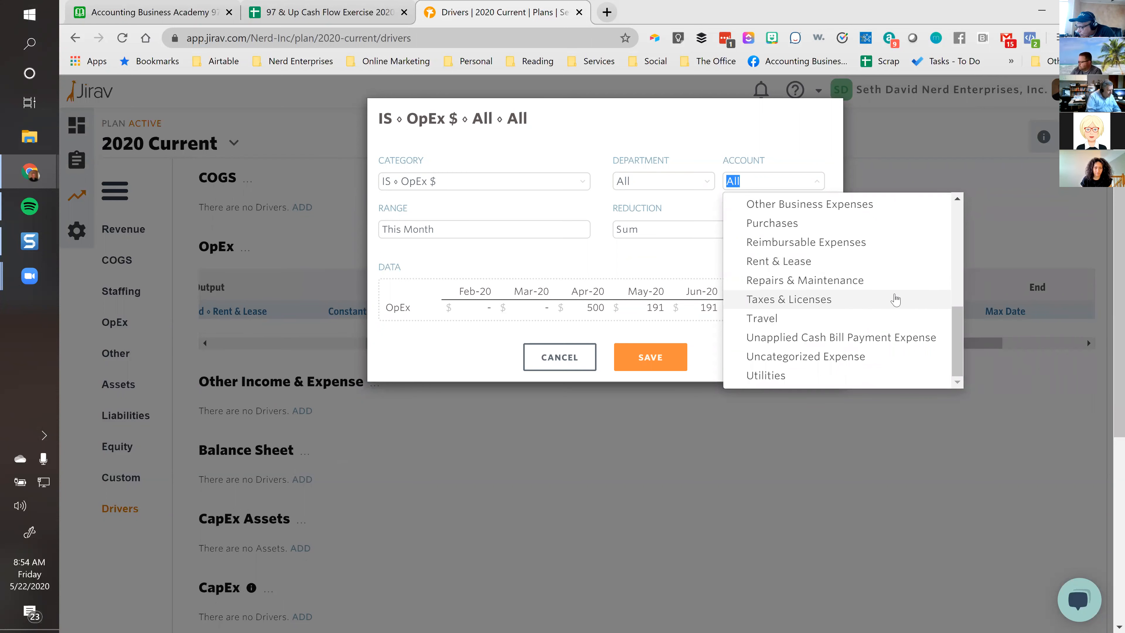
scroll(895, 299, up, 4)
scroll(895, 299, up, 3)
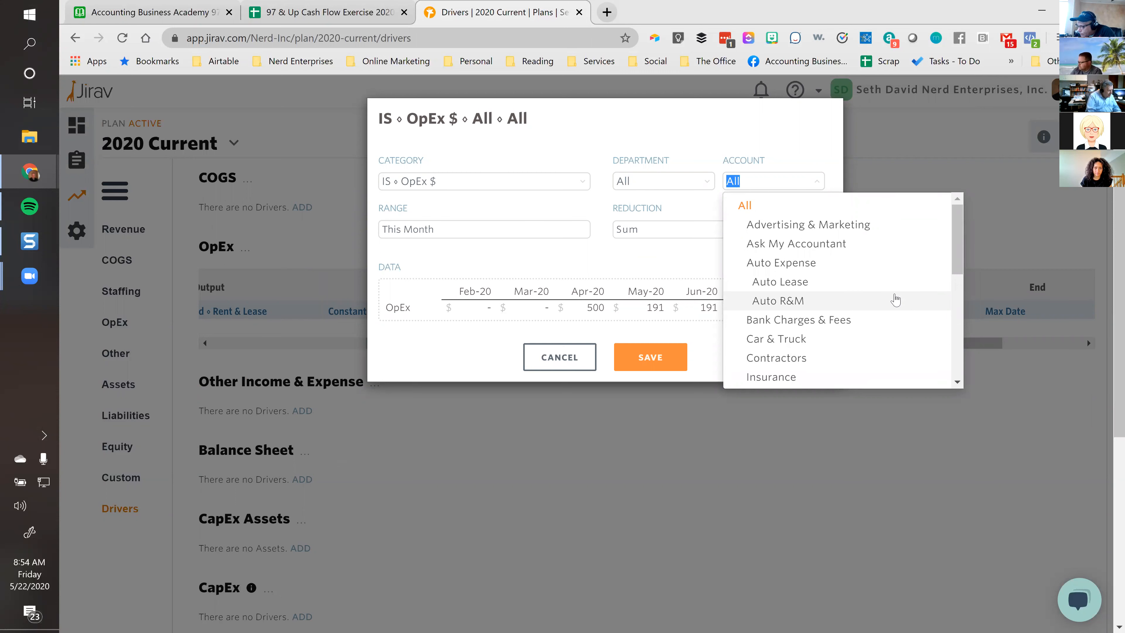
scroll(895, 299, down, 5)
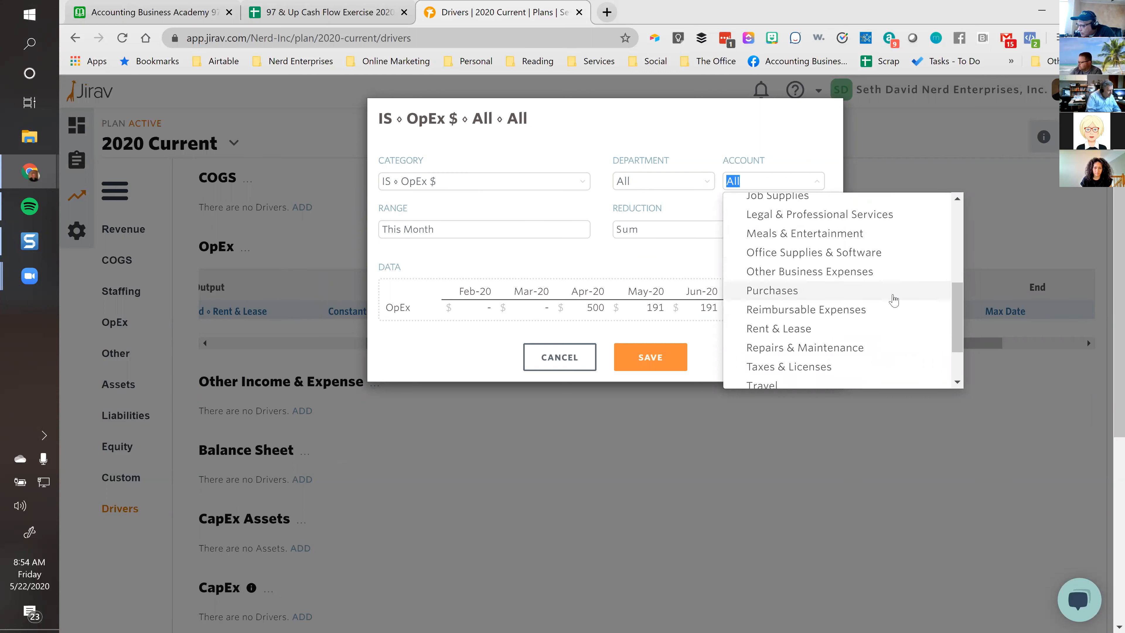
scroll(895, 299, down, 3)
scroll(894, 300, down, 2)
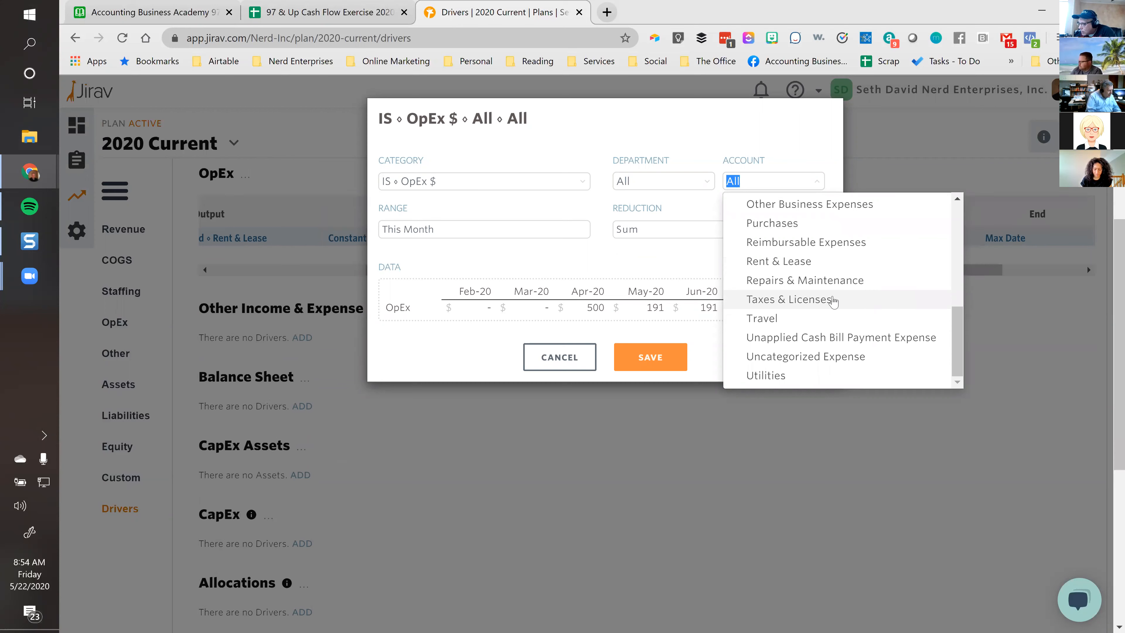
click(773, 265)
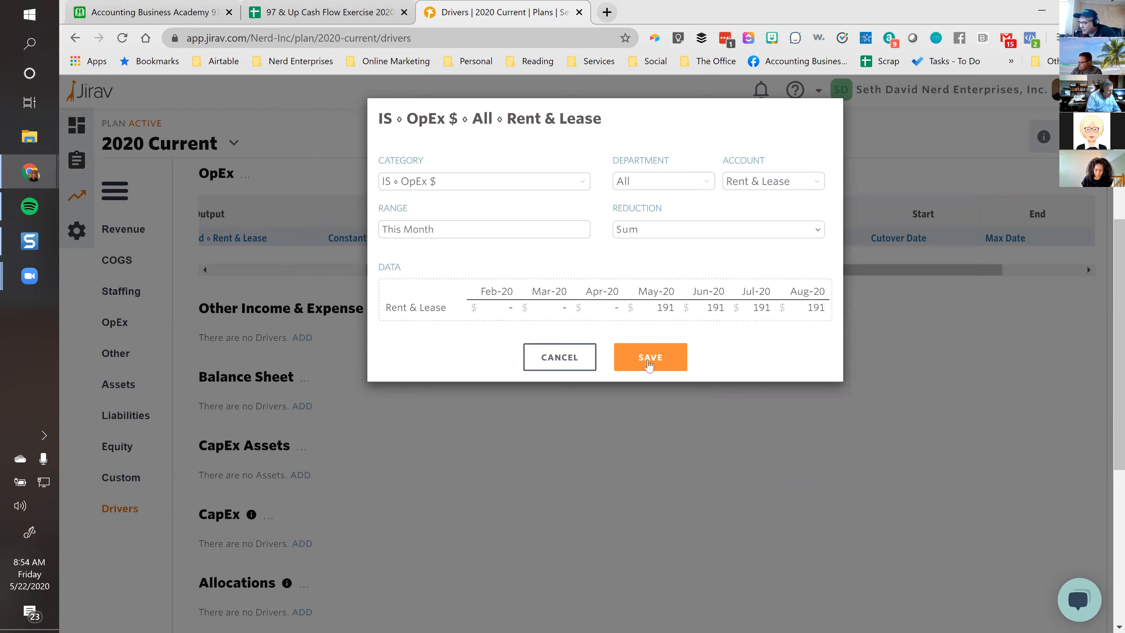
click(649, 363)
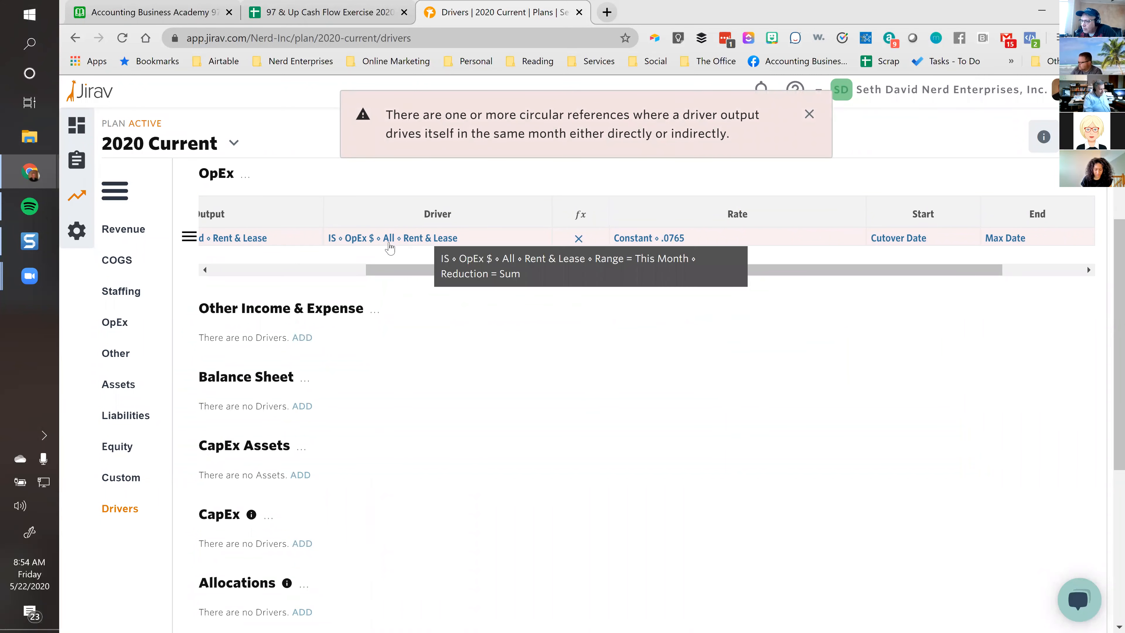
click(381, 245)
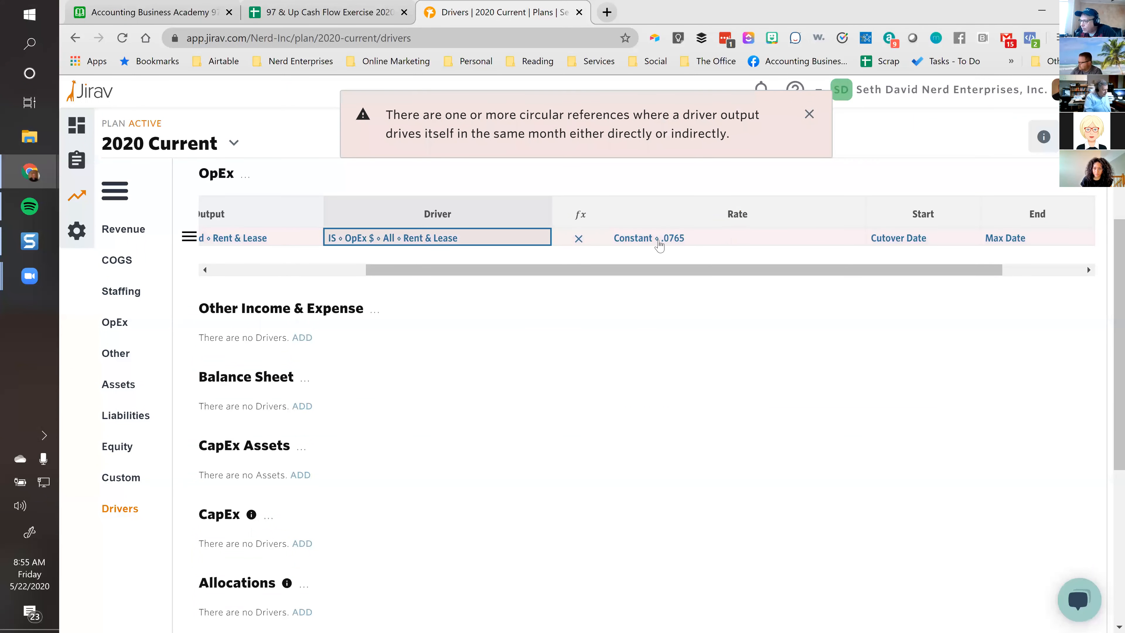
click(658, 242)
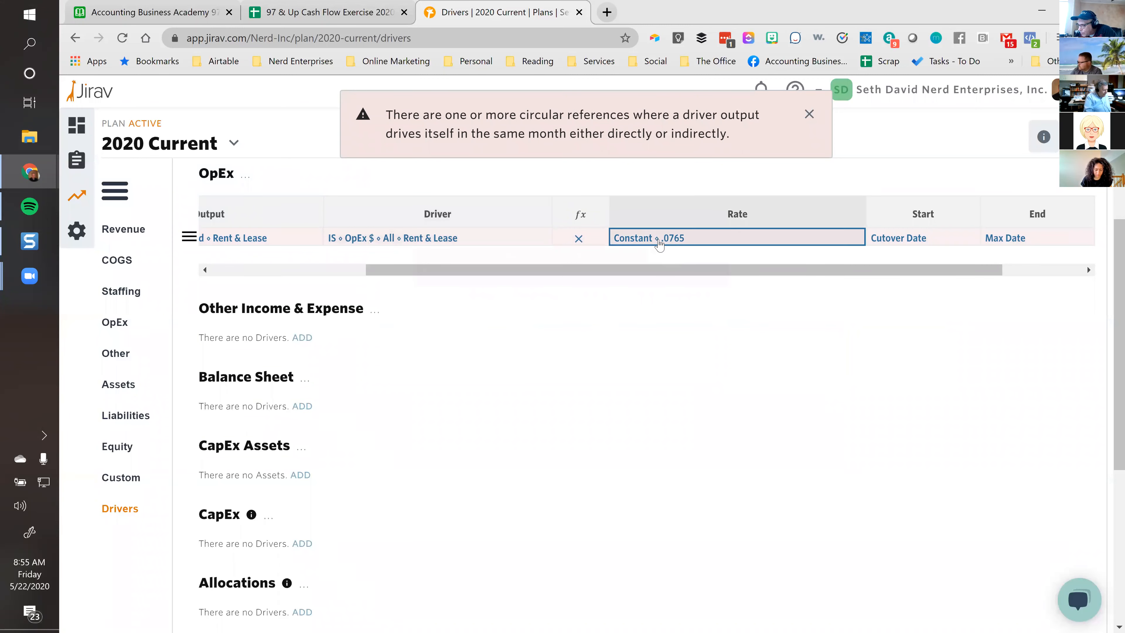
click(658, 241)
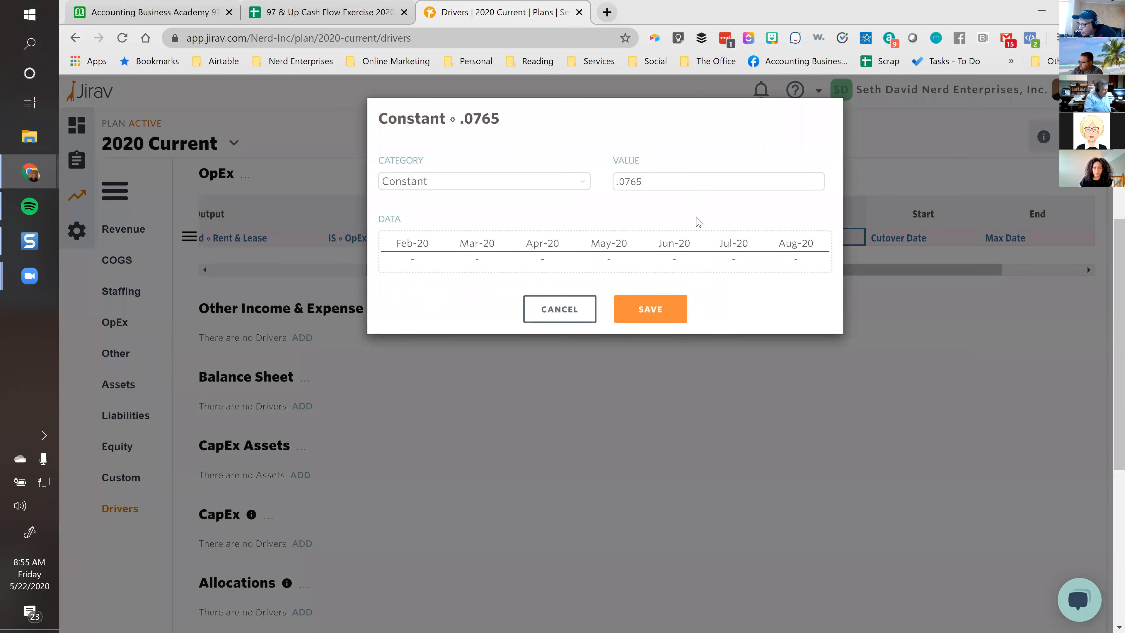
click(572, 309)
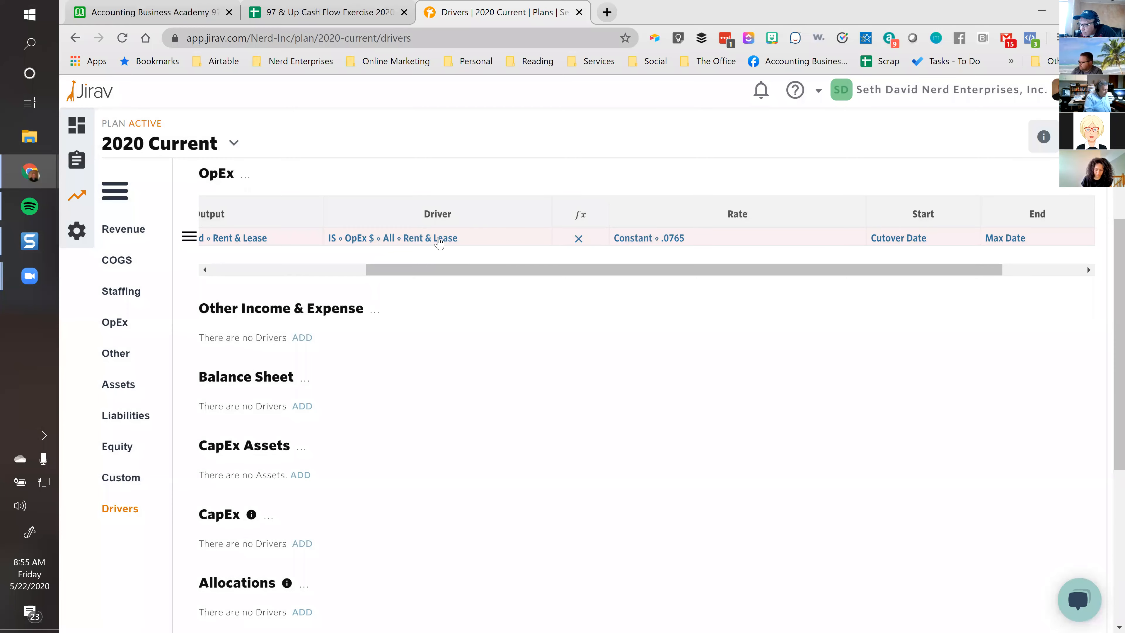
Change the Rent driver's source account to Repairs & Maintenance and save it.
click(446, 244)
click(446, 243)
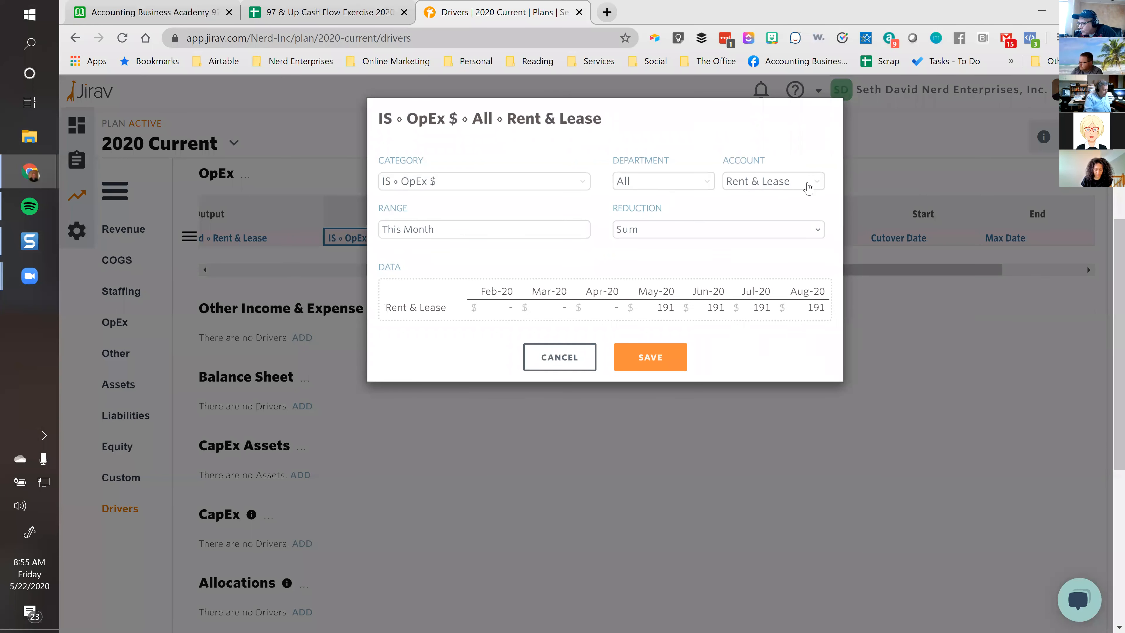
click(808, 189)
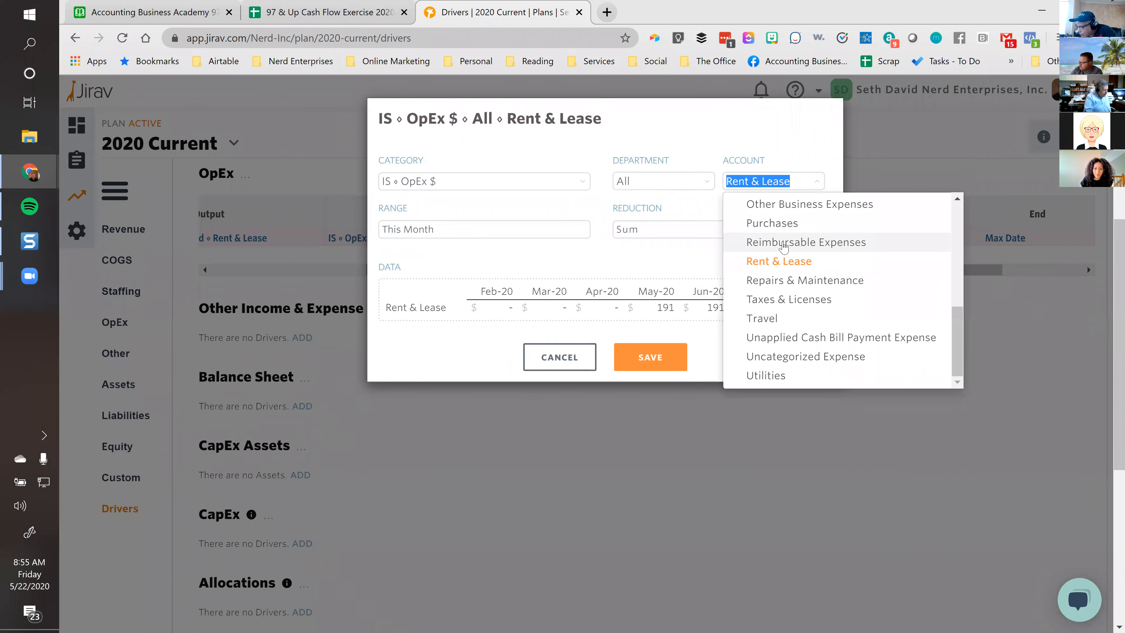
scroll(783, 246, down, 2)
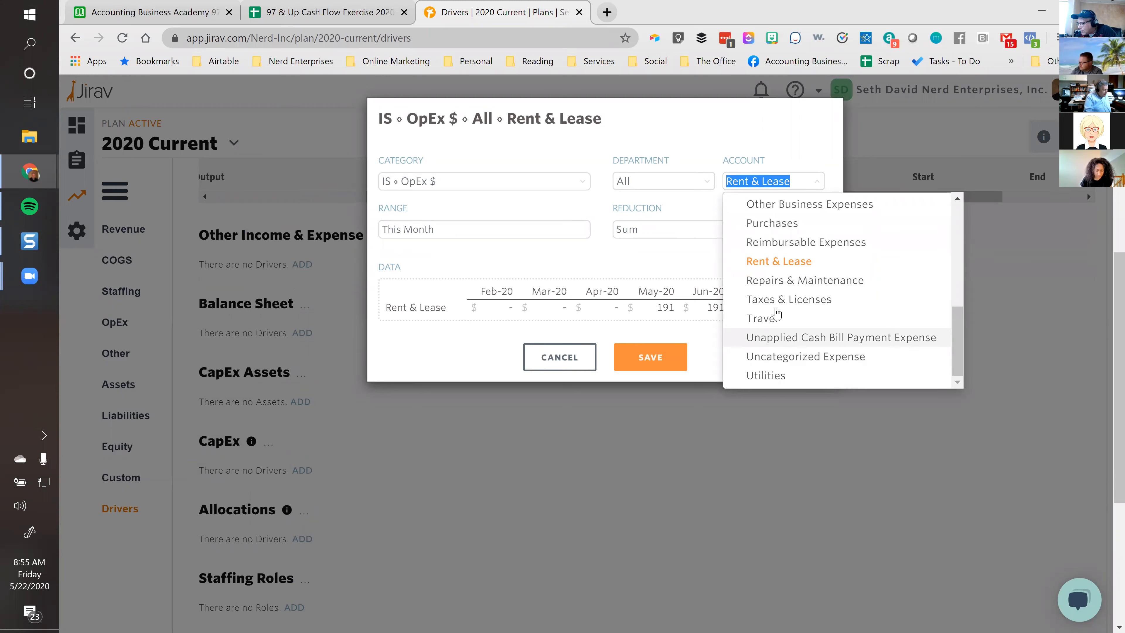
click(782, 280)
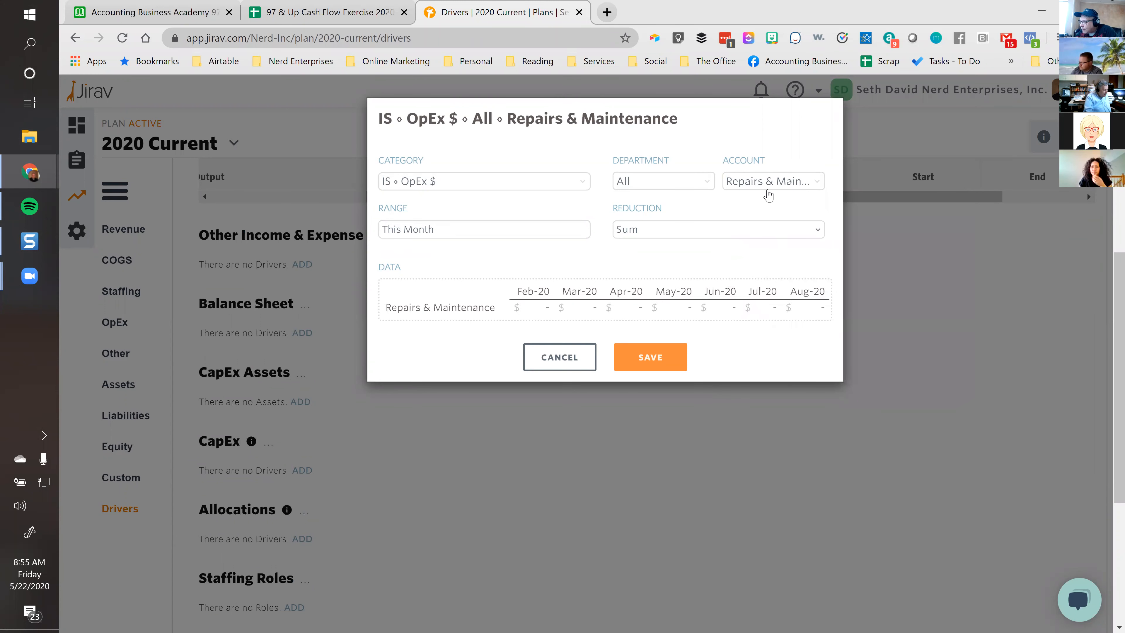
click(642, 360)
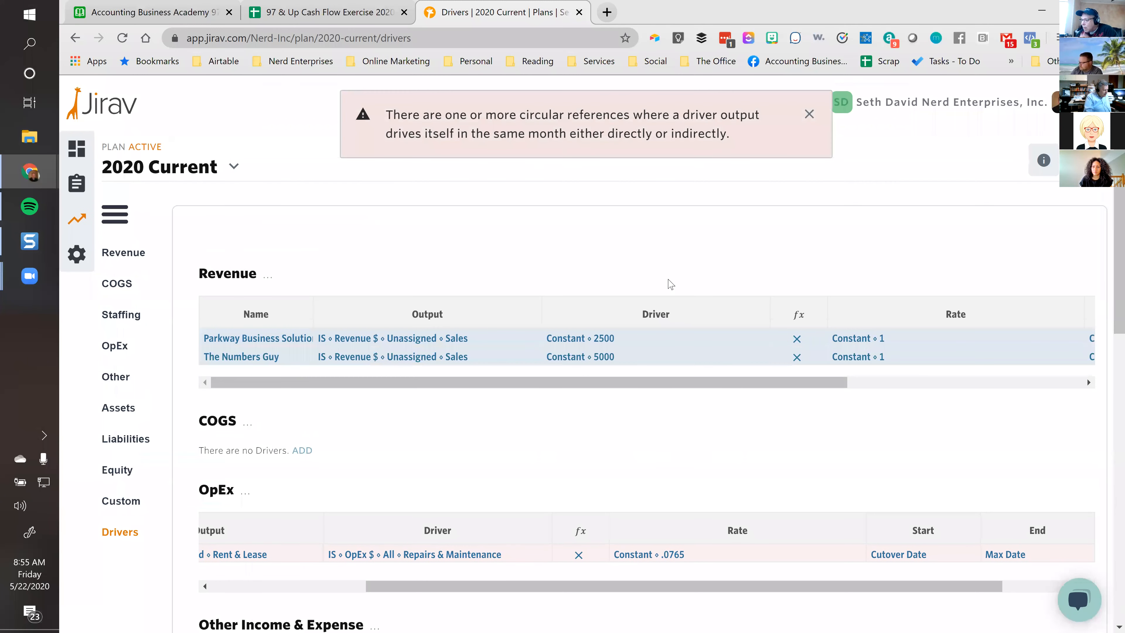
Change the Rent driver's source category to Constant with a value of 1 and save it.
scroll(637, 423, down, 3)
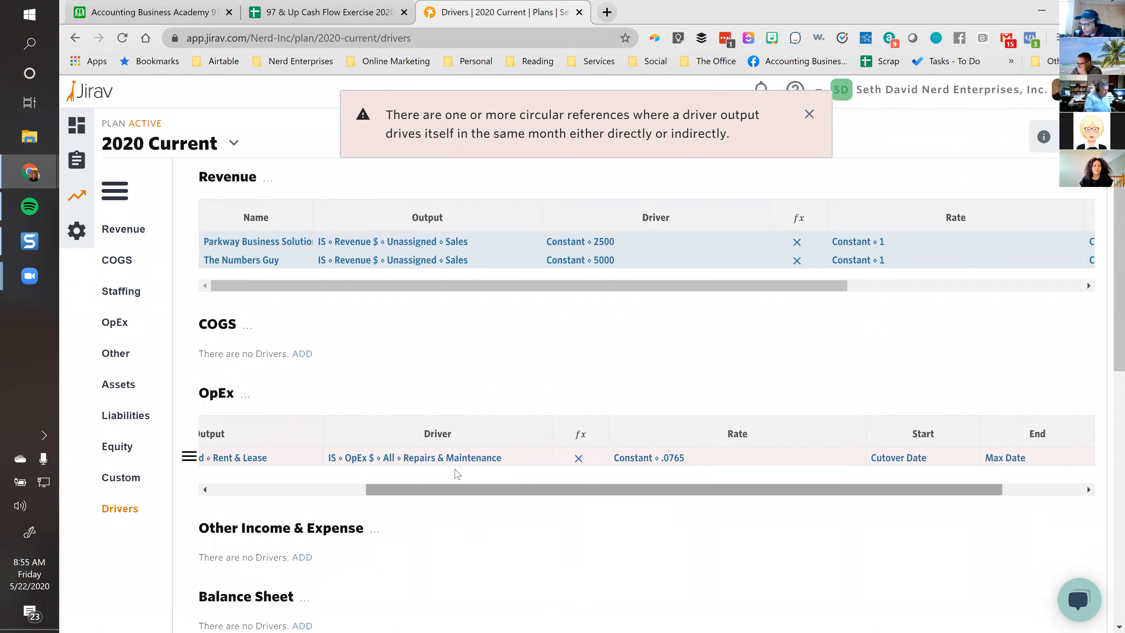
click(416, 459)
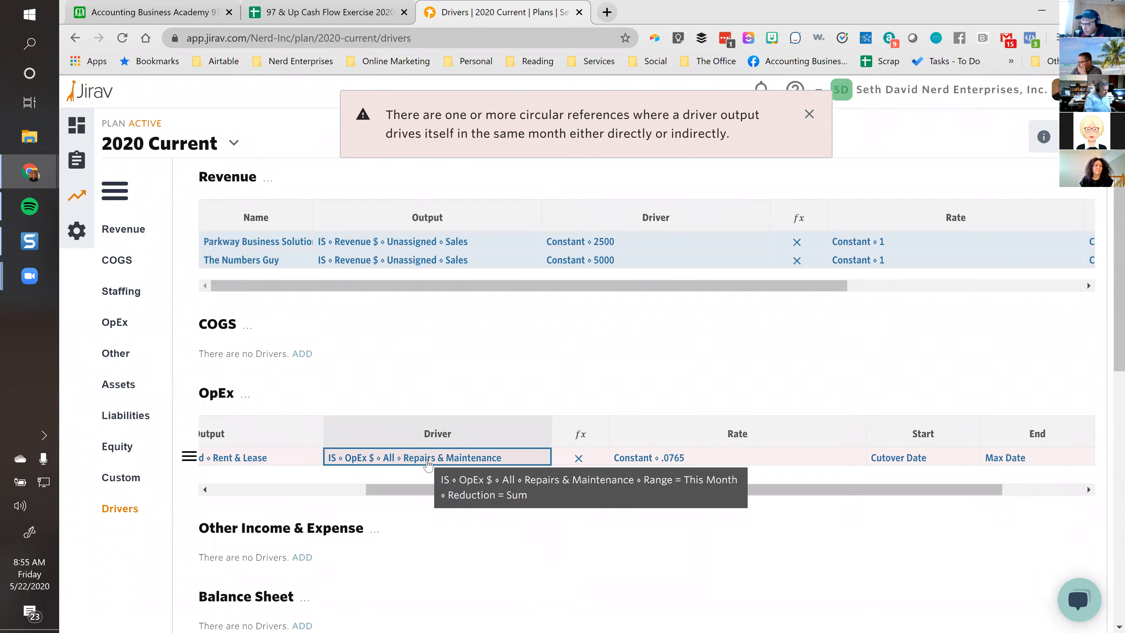
click(230, 494)
click(412, 461)
double_click(659, 460)
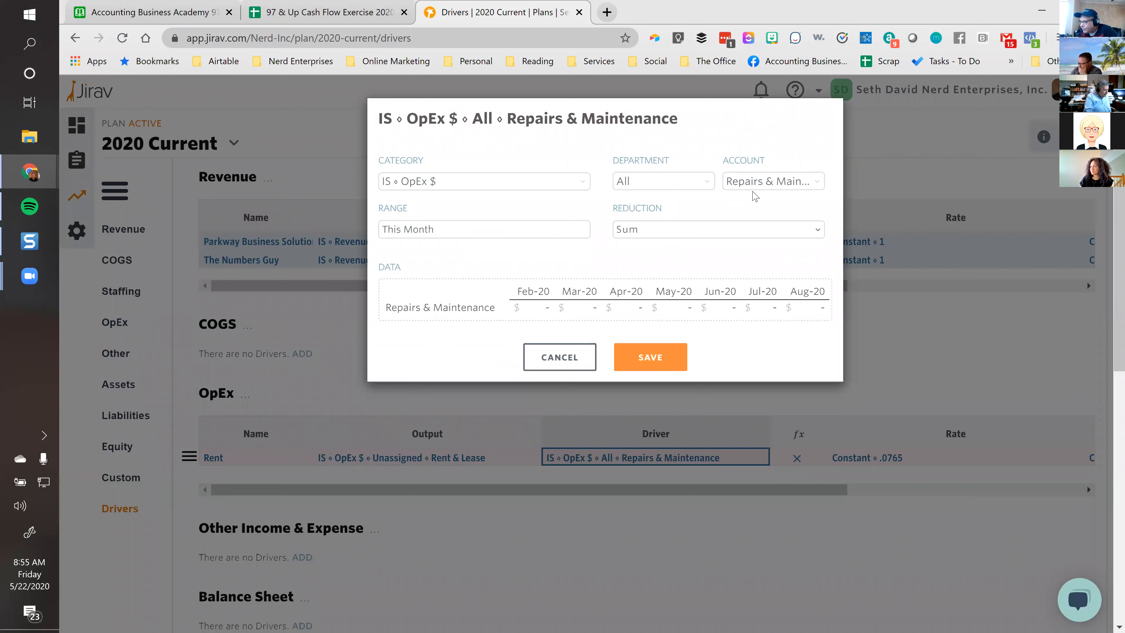
click(758, 190)
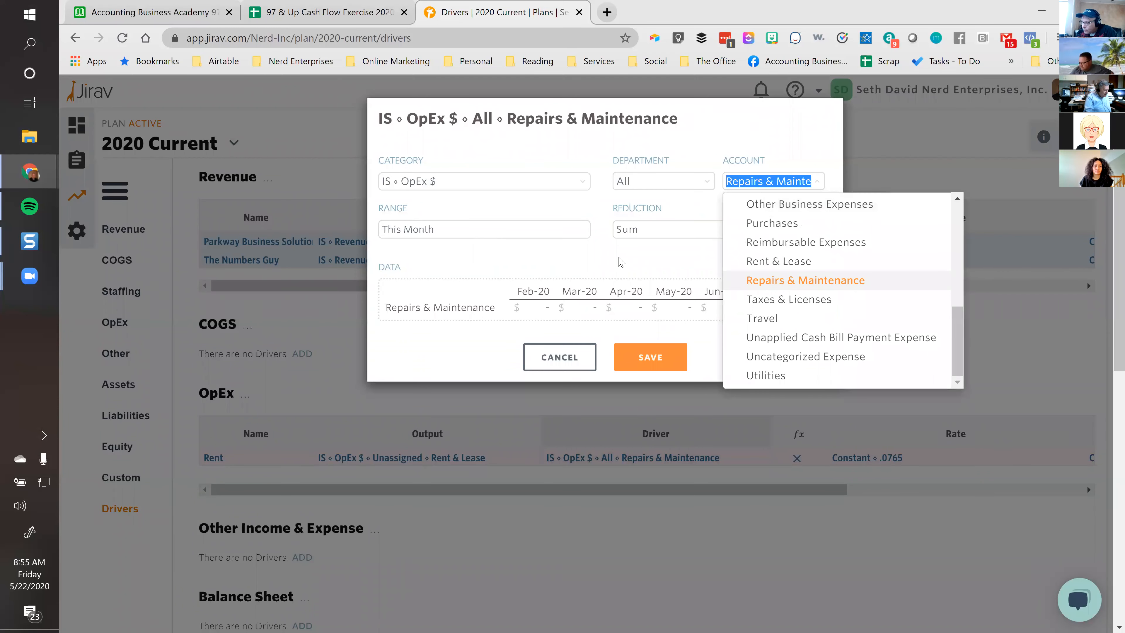
click(443, 190)
scroll(449, 321, down, 5)
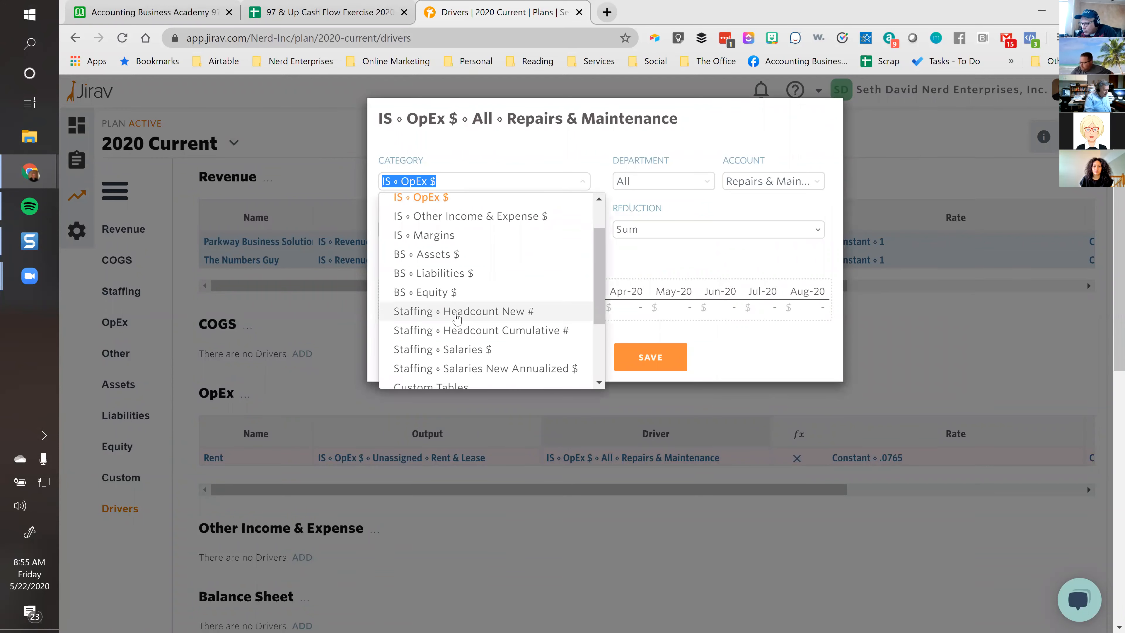
click(444, 338)
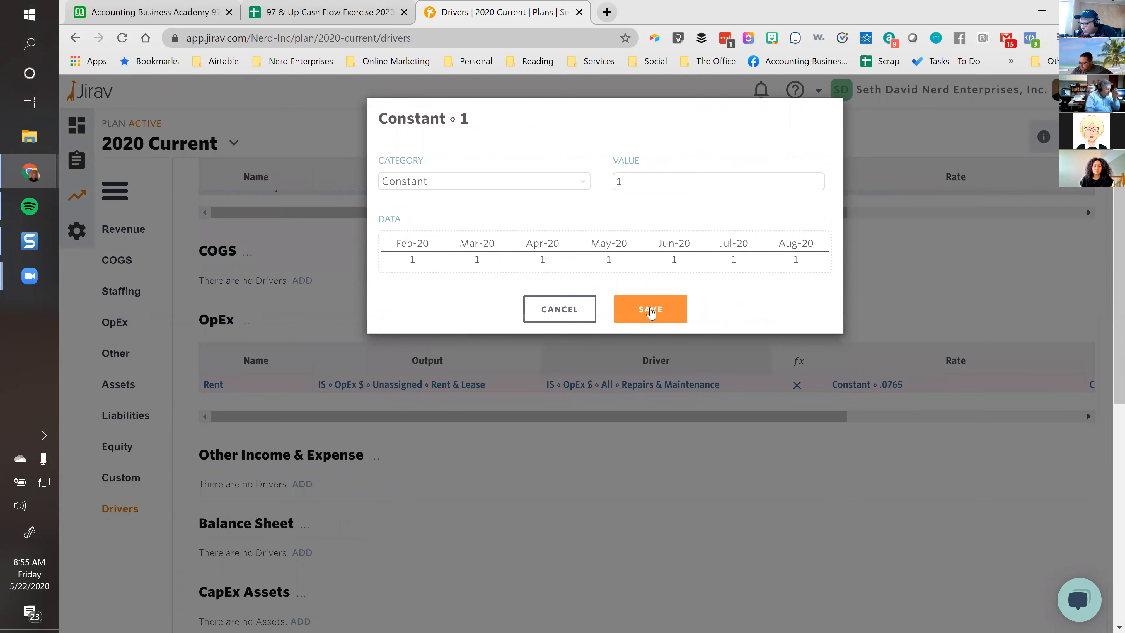
click(650, 309)
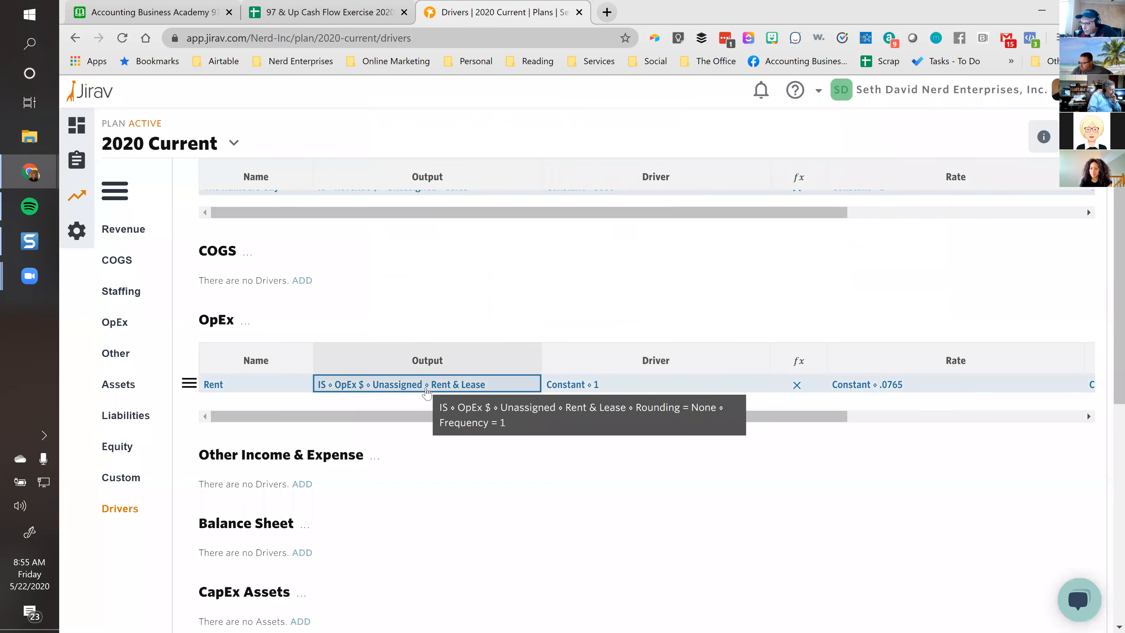
Set the Rent driver's constant source value to 2500 and save it.
drag(387, 424, 541, 421)
click(590, 389)
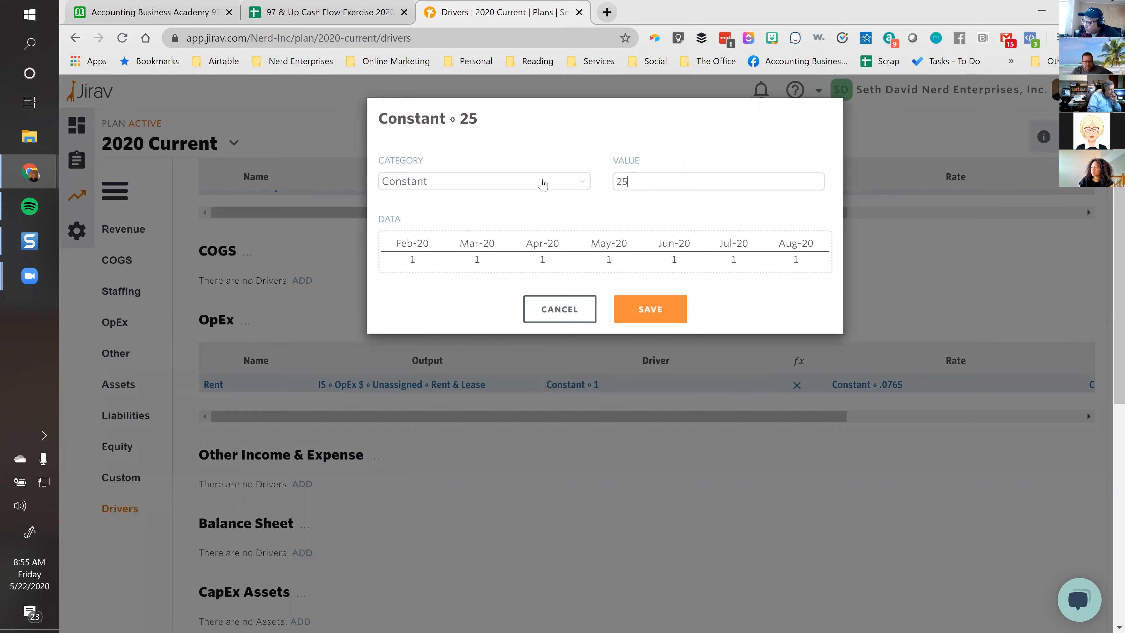
text(00)
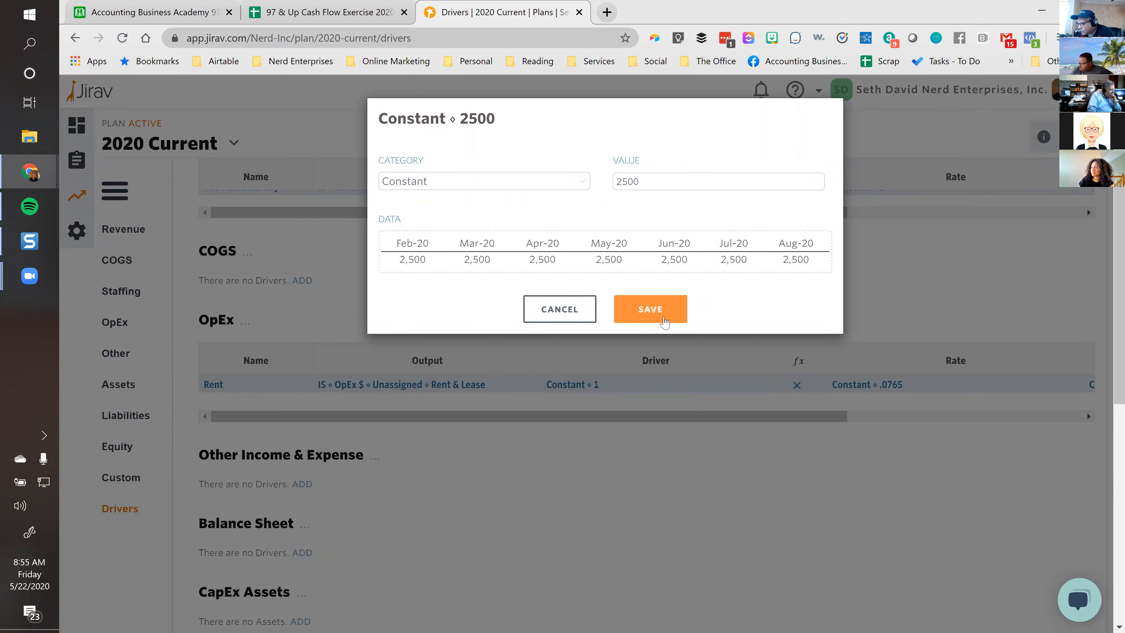
click(661, 317)
Set the Rent driver's constant rate to 1, save it, and check its start and end dates.
click(870, 385)
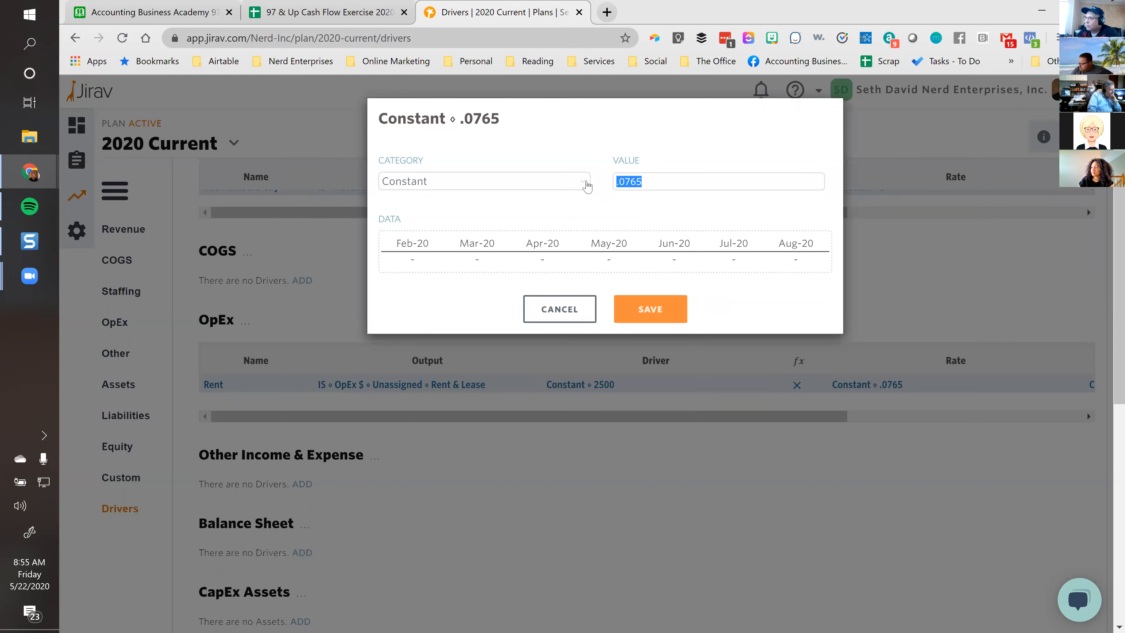
text(1)
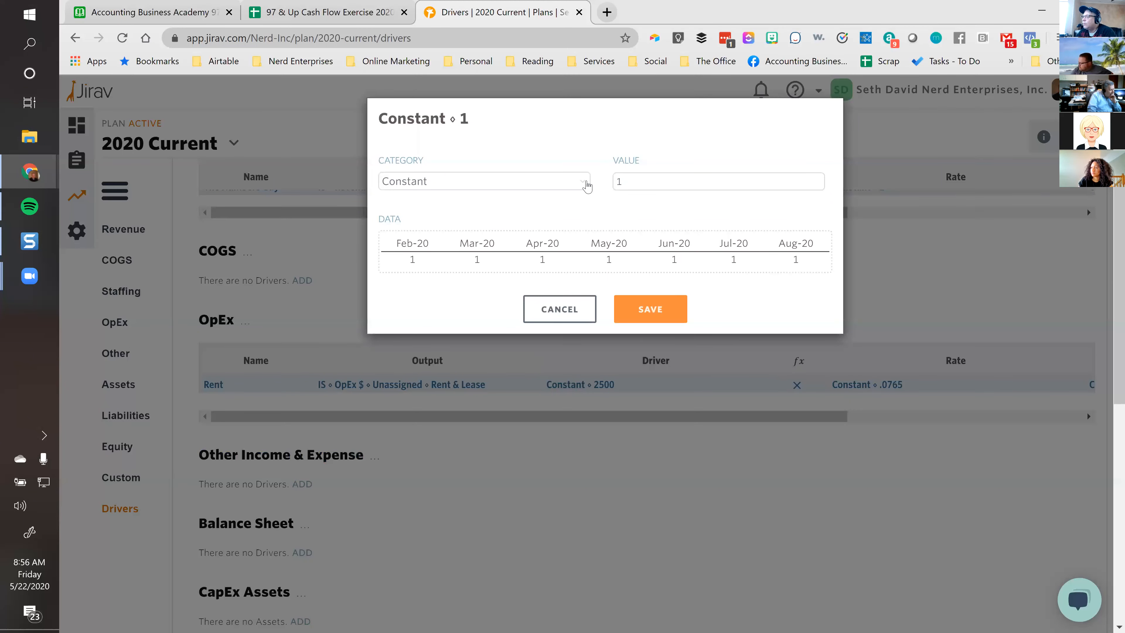
click(659, 318)
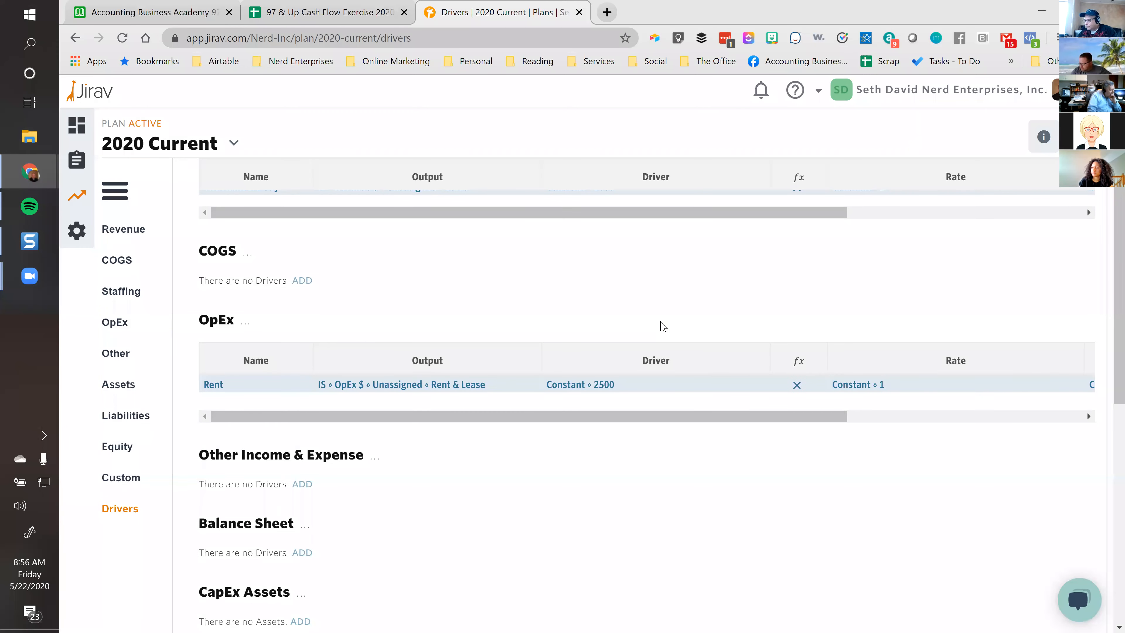
drag(803, 420, 868, 418)
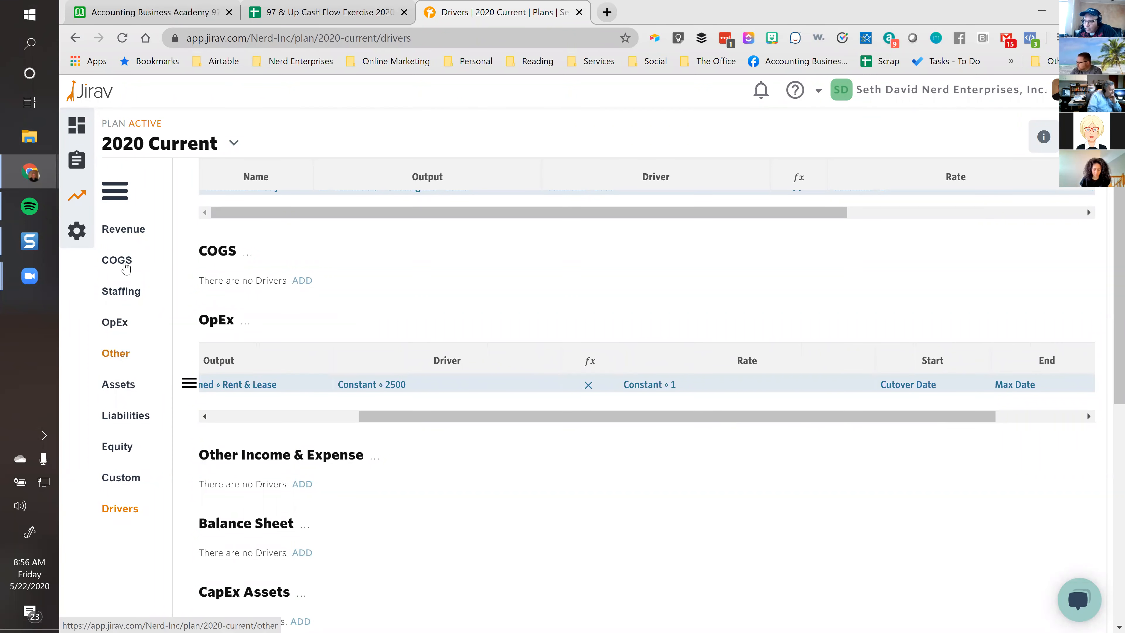
Open the plan's OpEx page and examine the May-20 forecast for Rent & Lease and Operating Income $.
click(113, 327)
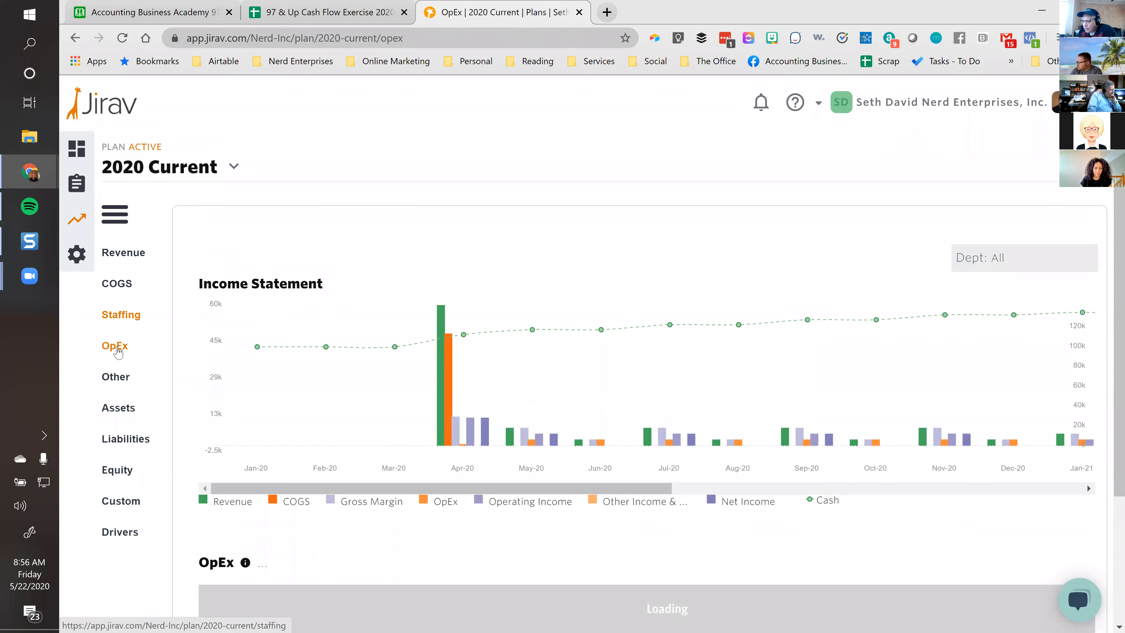
scroll(726, 357, down, 7)
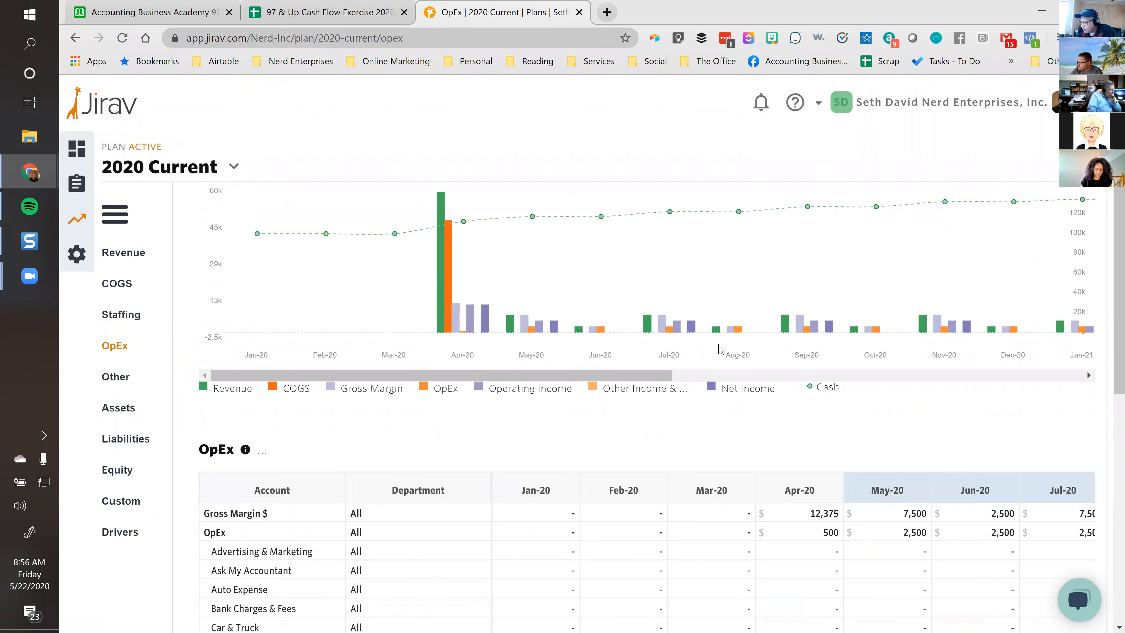
scroll(713, 425, down, 7)
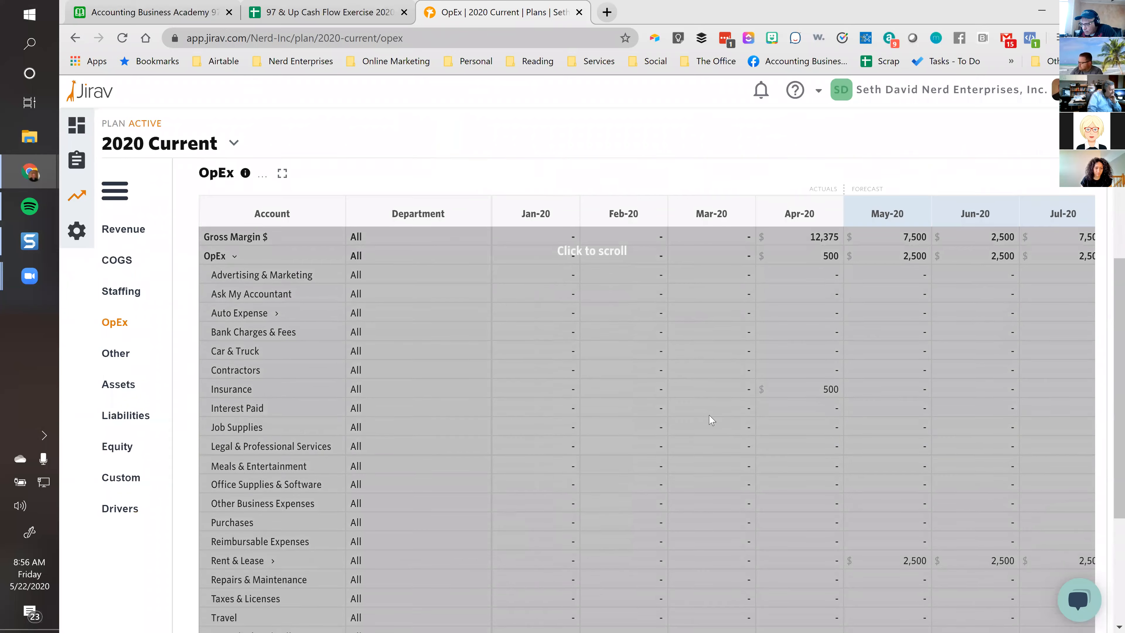
click(773, 405)
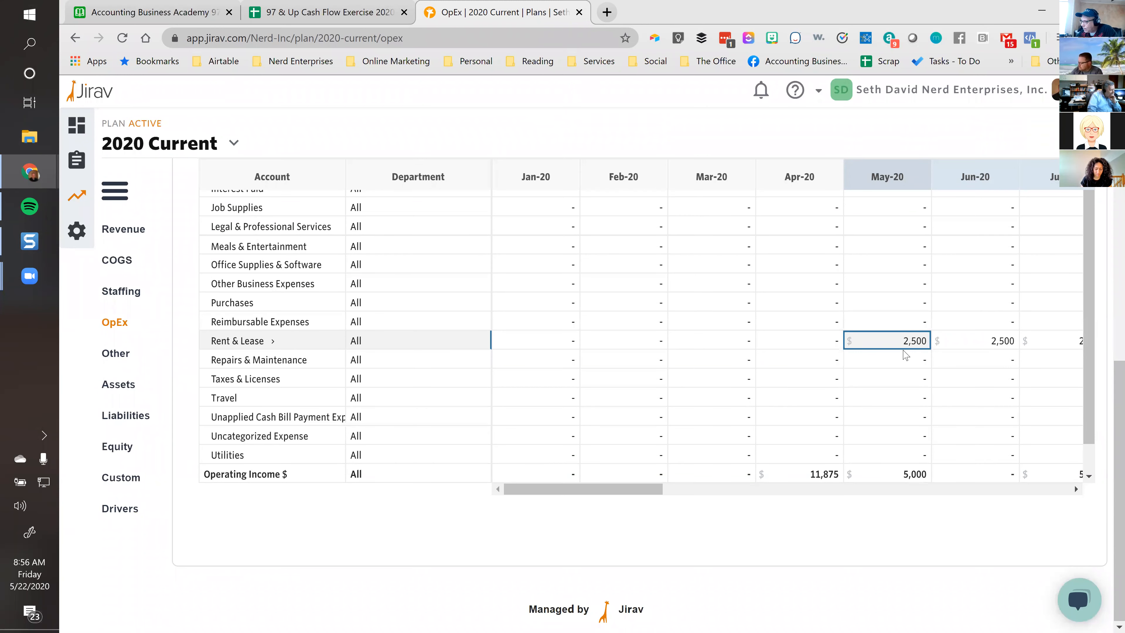
click(893, 479)
scroll(894, 416, up, 1)
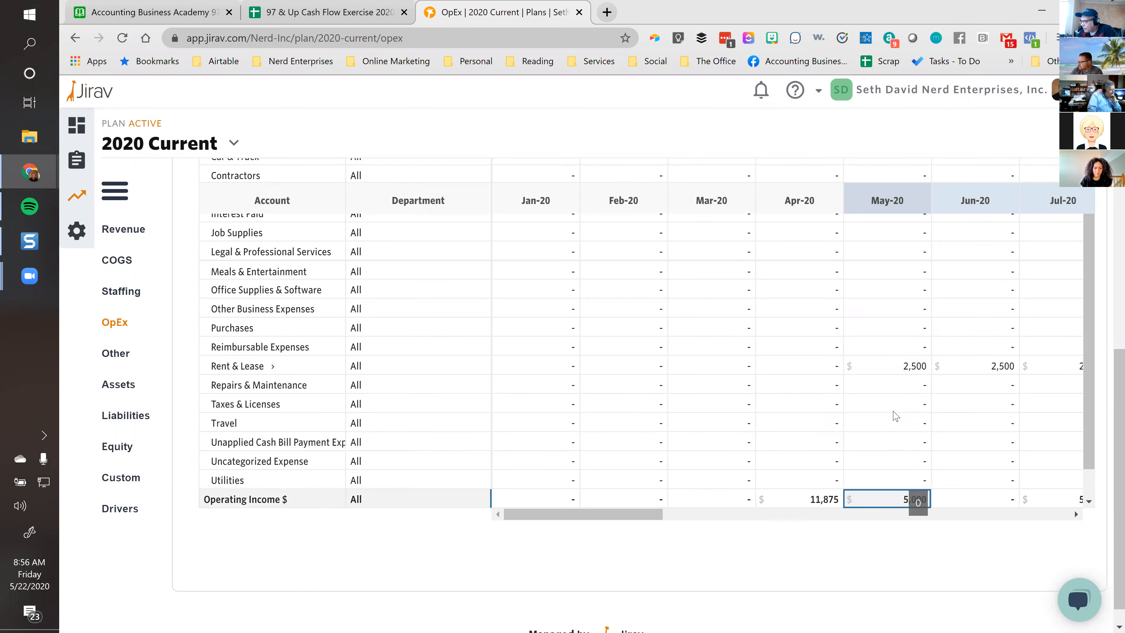
Compare the May-20 Gross Margin $ with the total OpEx in the OpEx forecast table.
scroll(894, 415, up, 5)
click(890, 237)
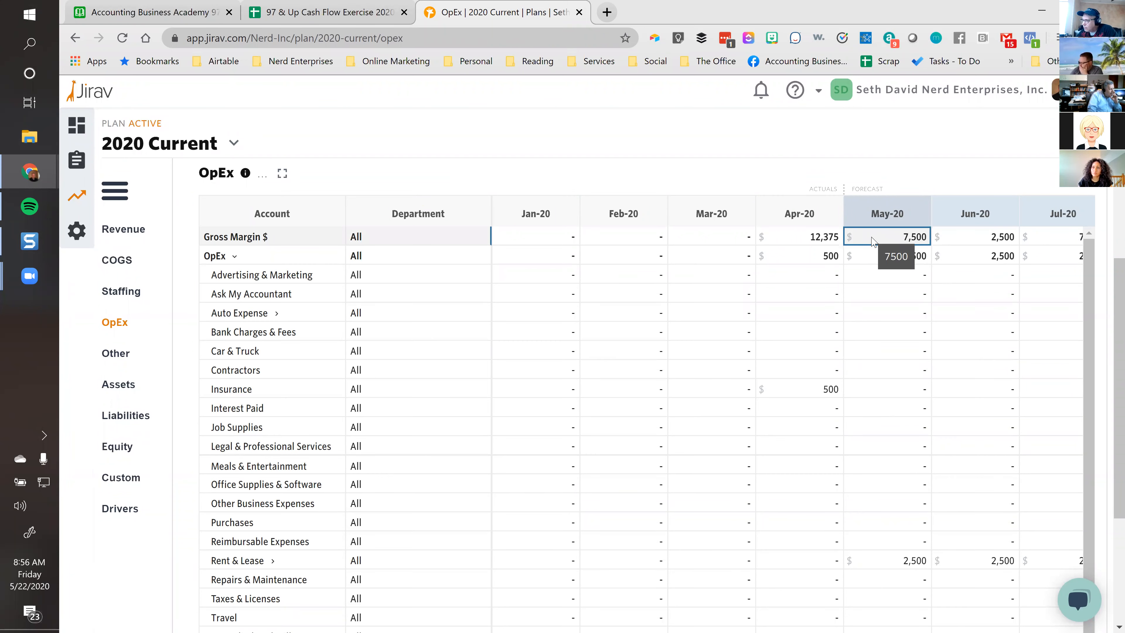
scroll(871, 241, up, 3)
click(885, 336)
scroll(886, 335, down, 1)
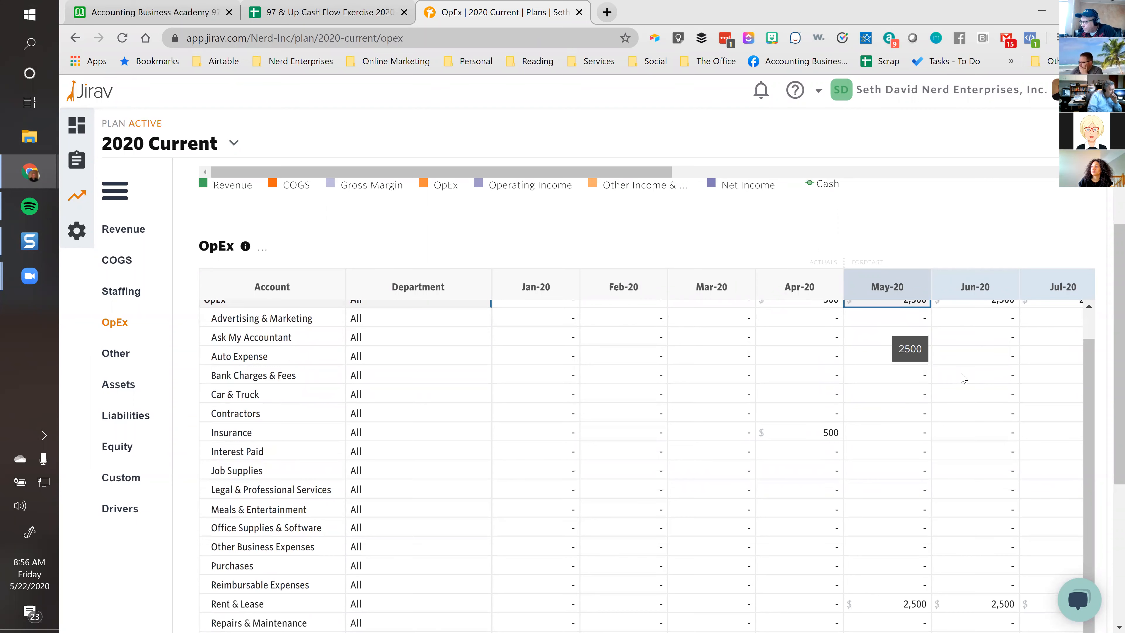
scroll(961, 377, down, 3)
scroll(952, 375, up, 2)
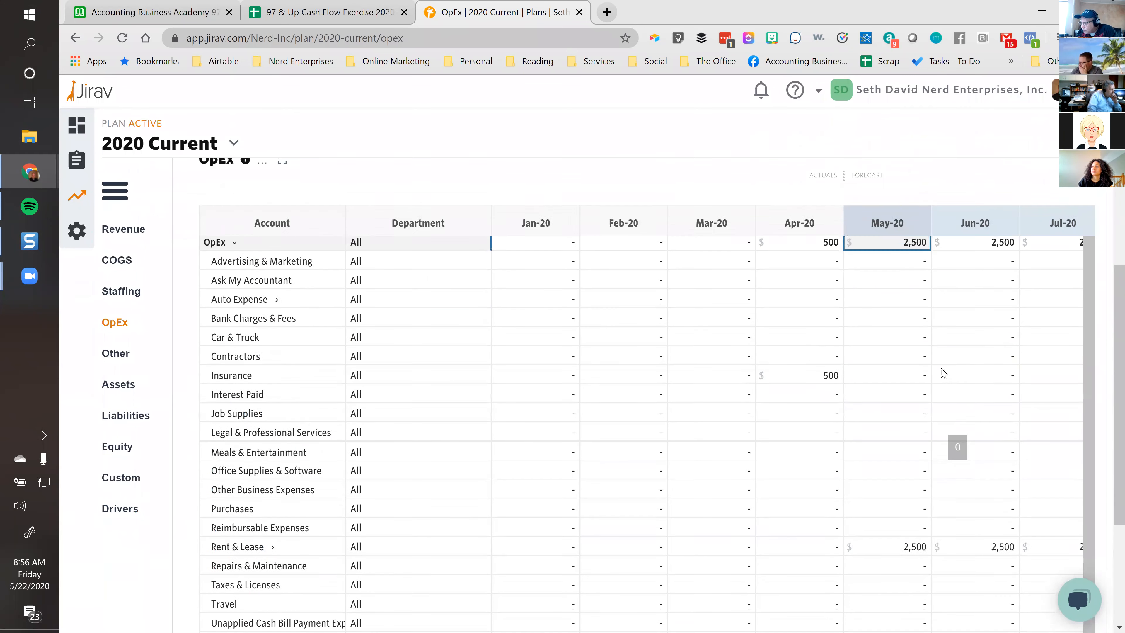
scroll(943, 373, up, 3)
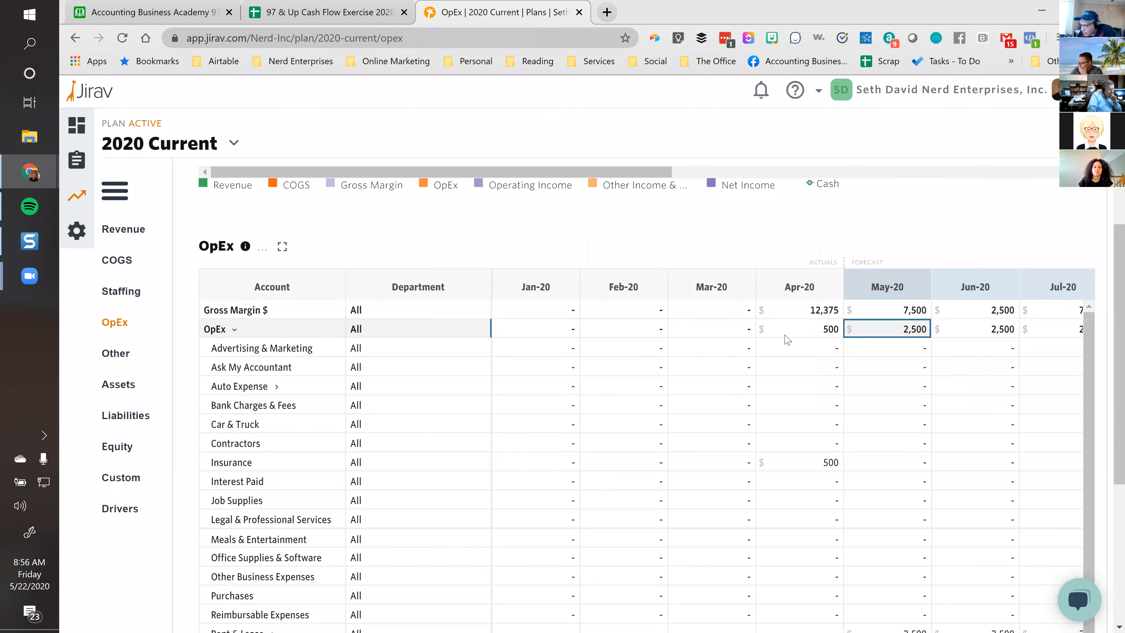
Examine operating income dollars and percentages across the forecast months, and return to the plan's Drivers page.
scroll(899, 412, down, 1)
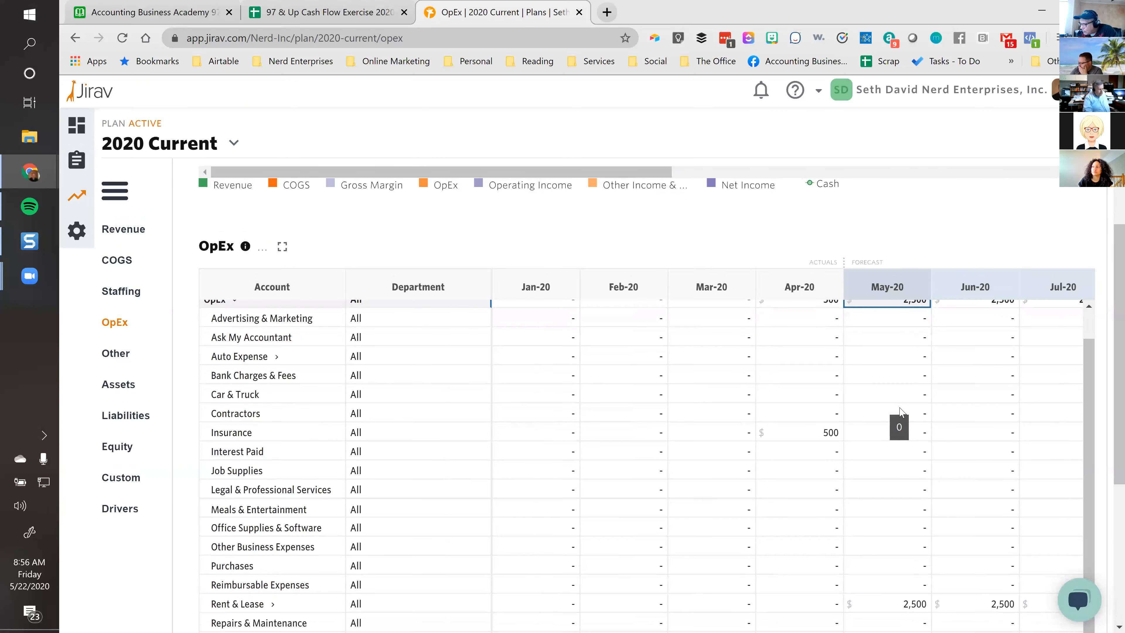
scroll(899, 412, down, 5)
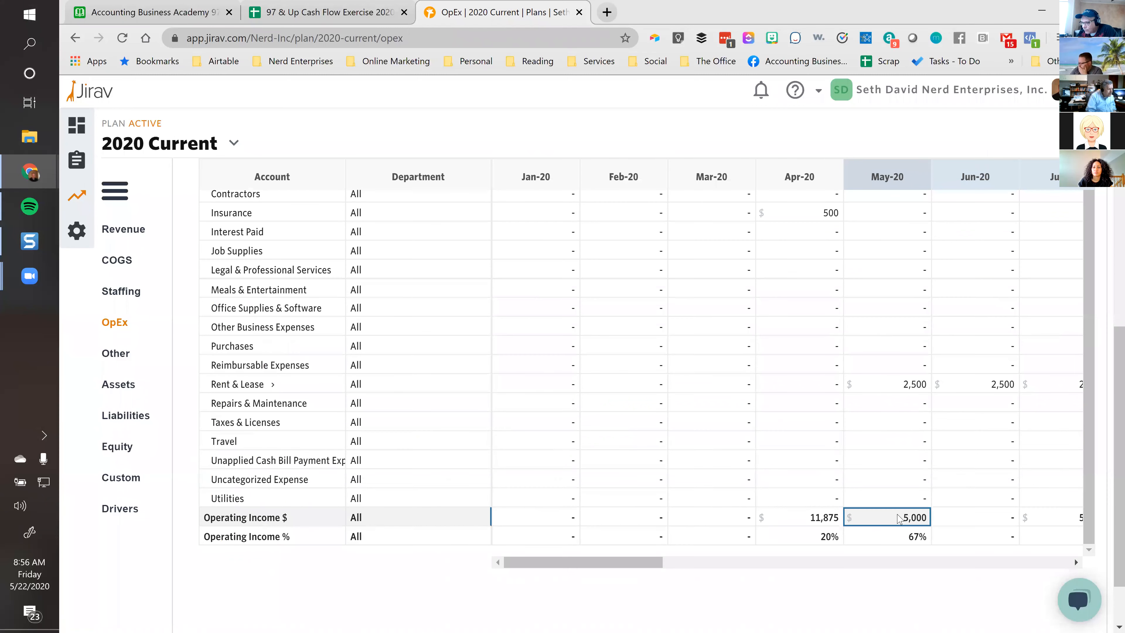
drag(628, 567, 673, 567)
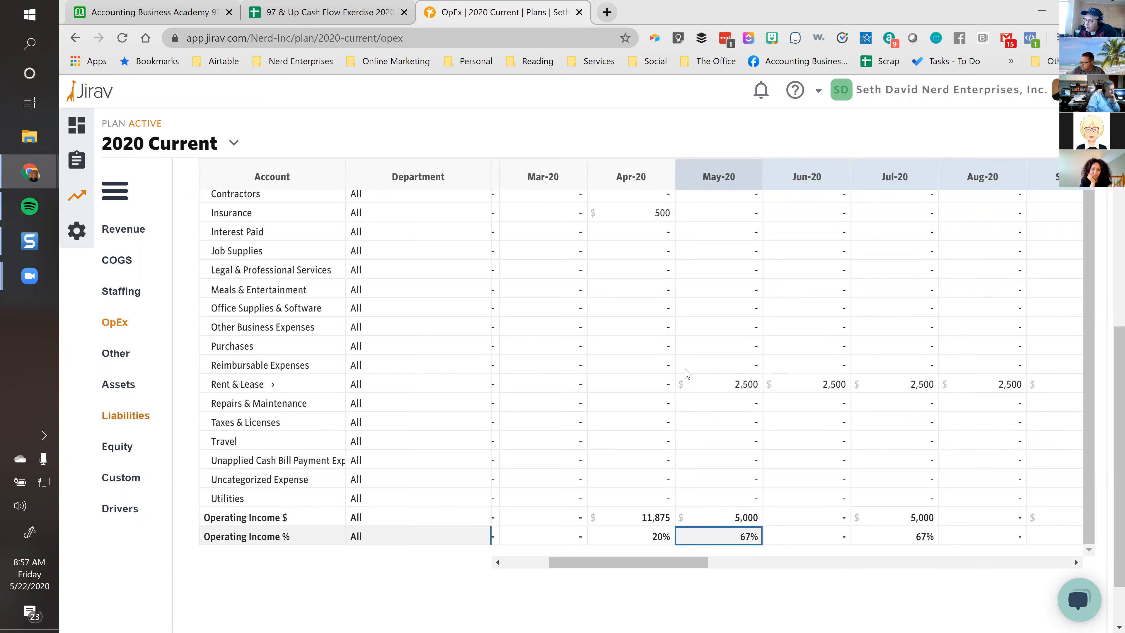
click(116, 508)
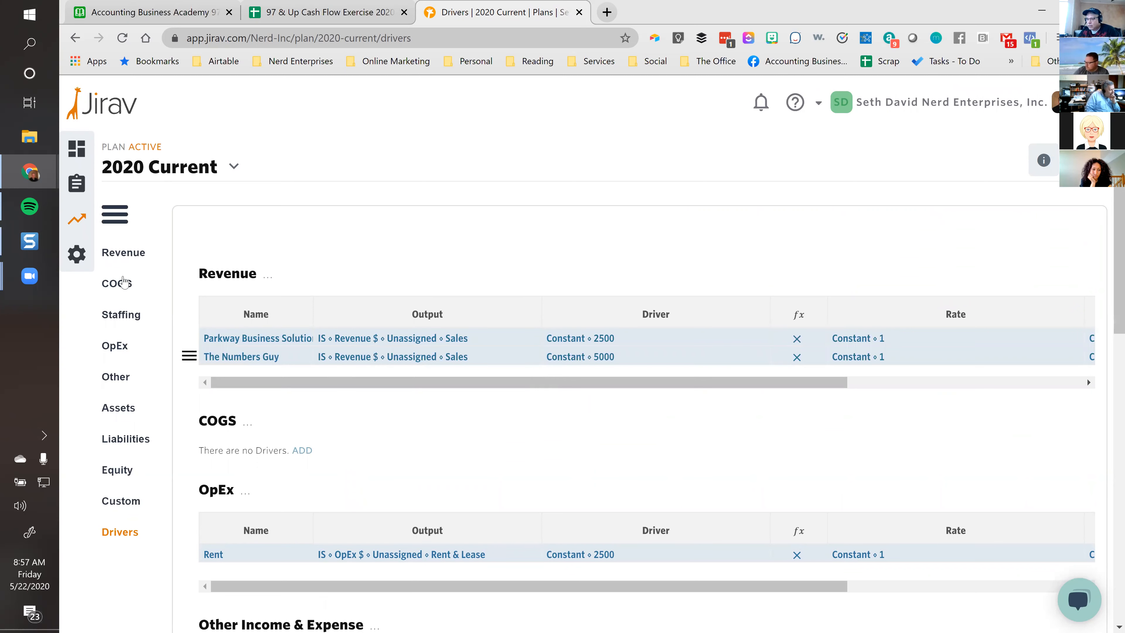
Open the Sample Package report on its Executive Summary and check which report templates are available.
click(78, 185)
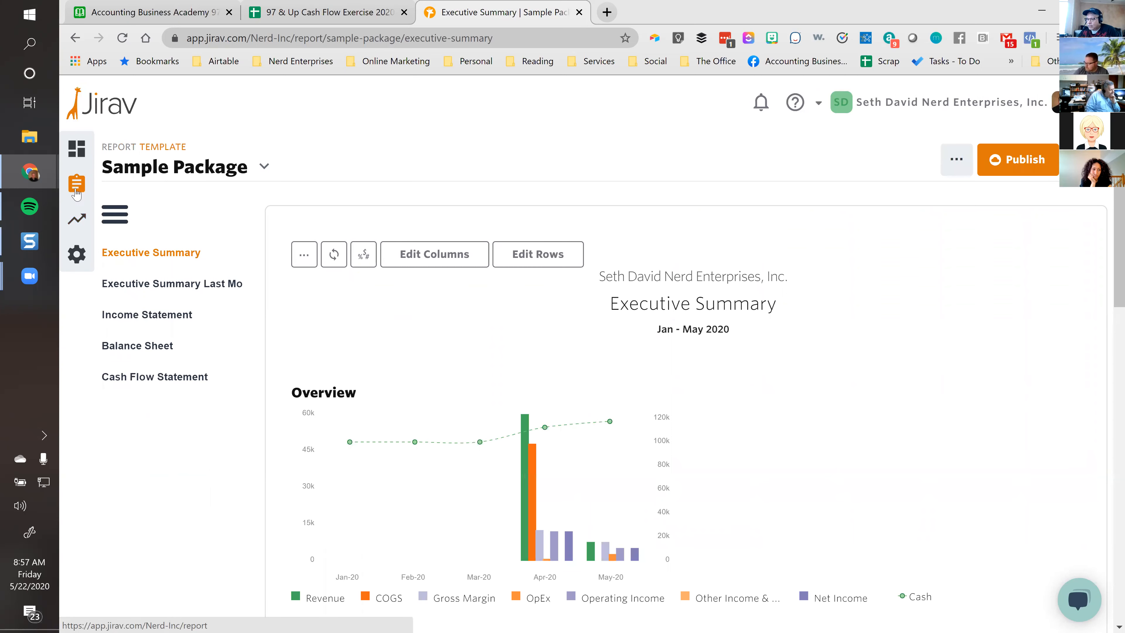
click(245, 168)
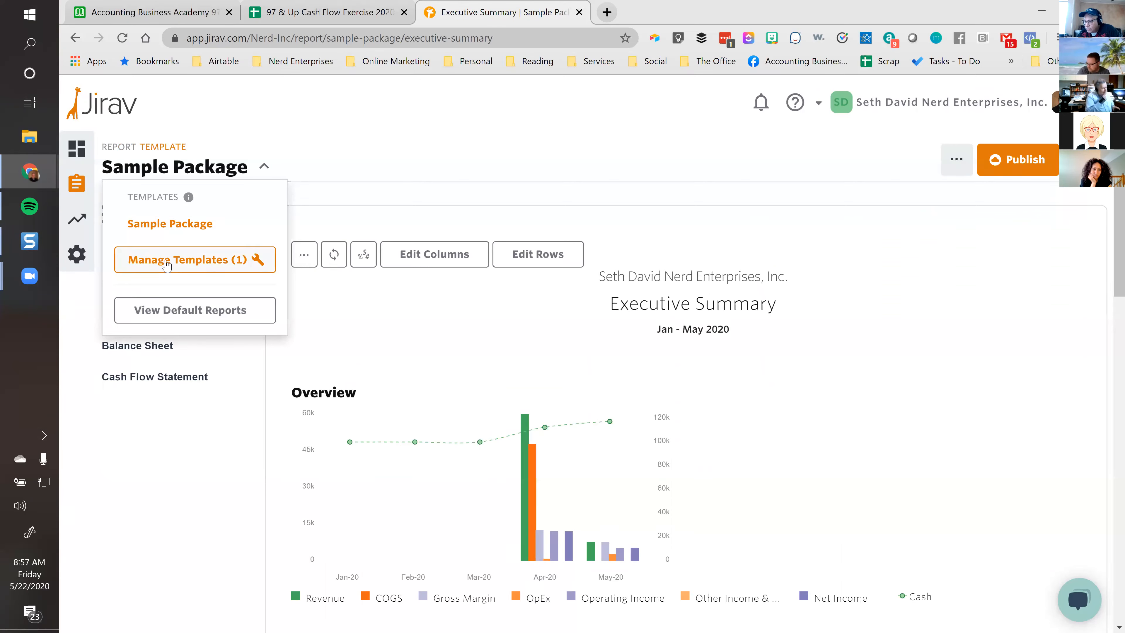
click(615, 256)
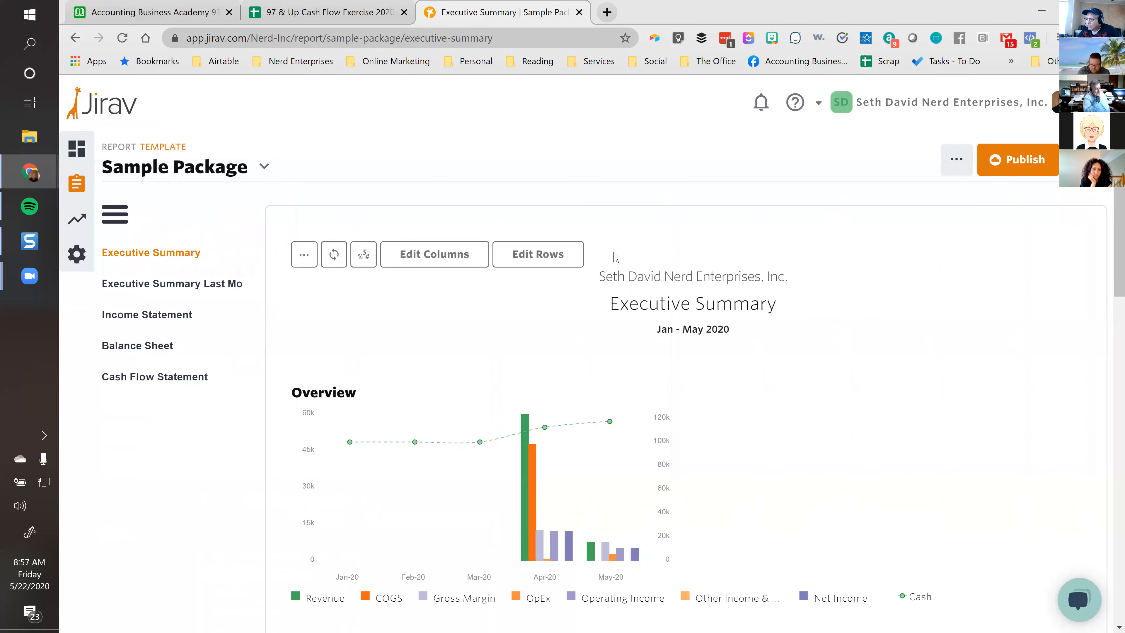
Examine the Executive Summary's Overview chart and the Cash and Income Statement Summary figures for Jan-20 to May-20.
scroll(615, 257, down, 2)
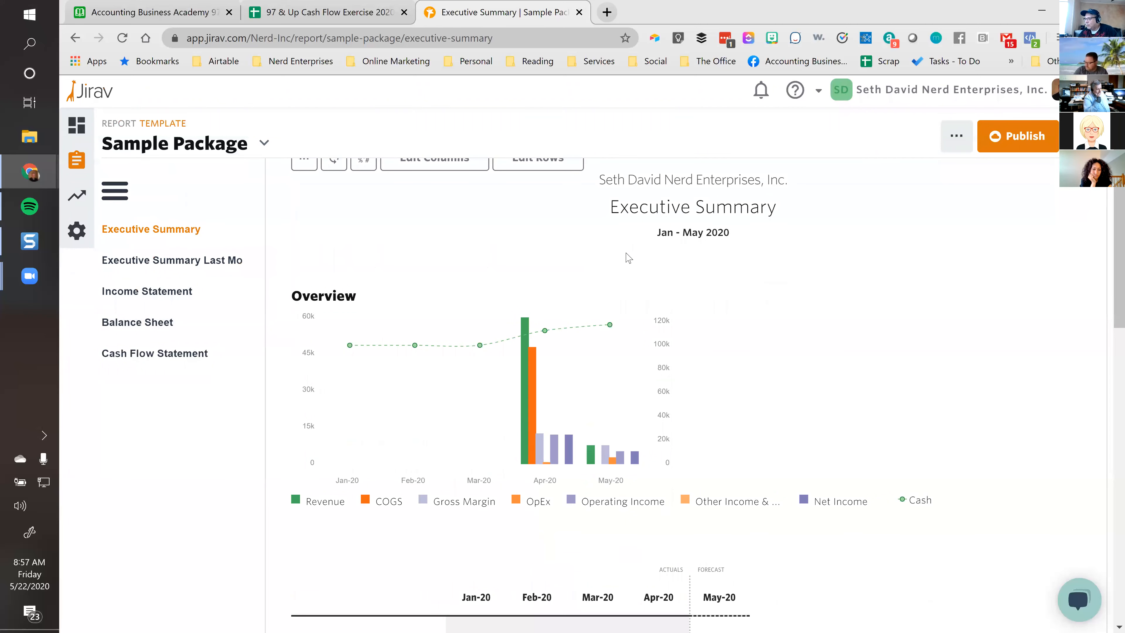
scroll(603, 296, down, 2)
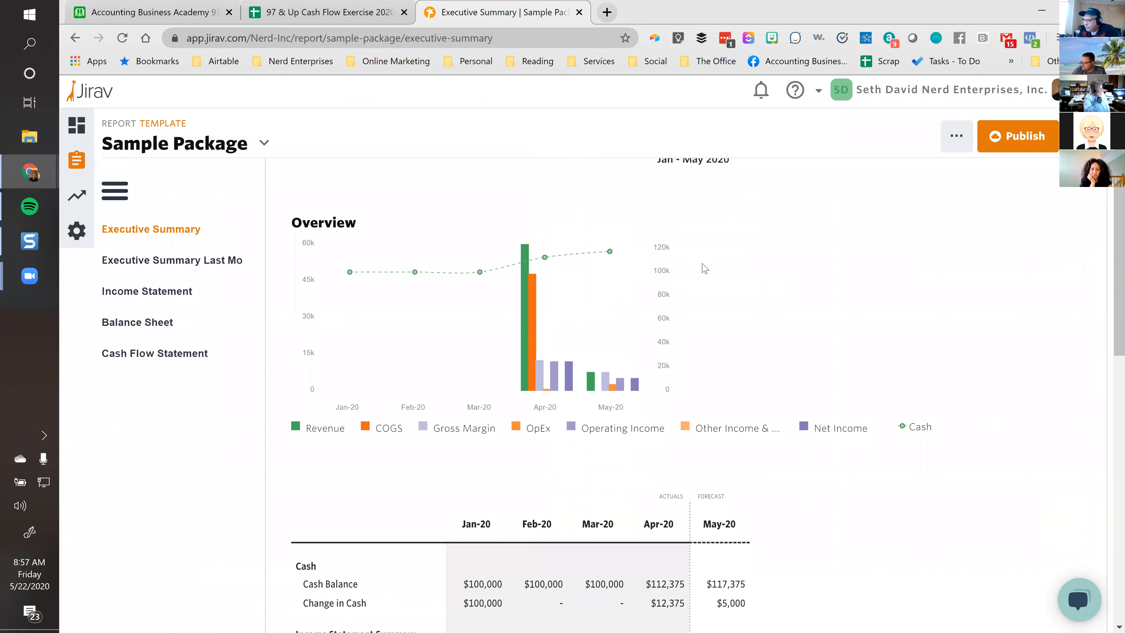
scroll(709, 247, up, 2)
scroll(574, 350, down, 2)
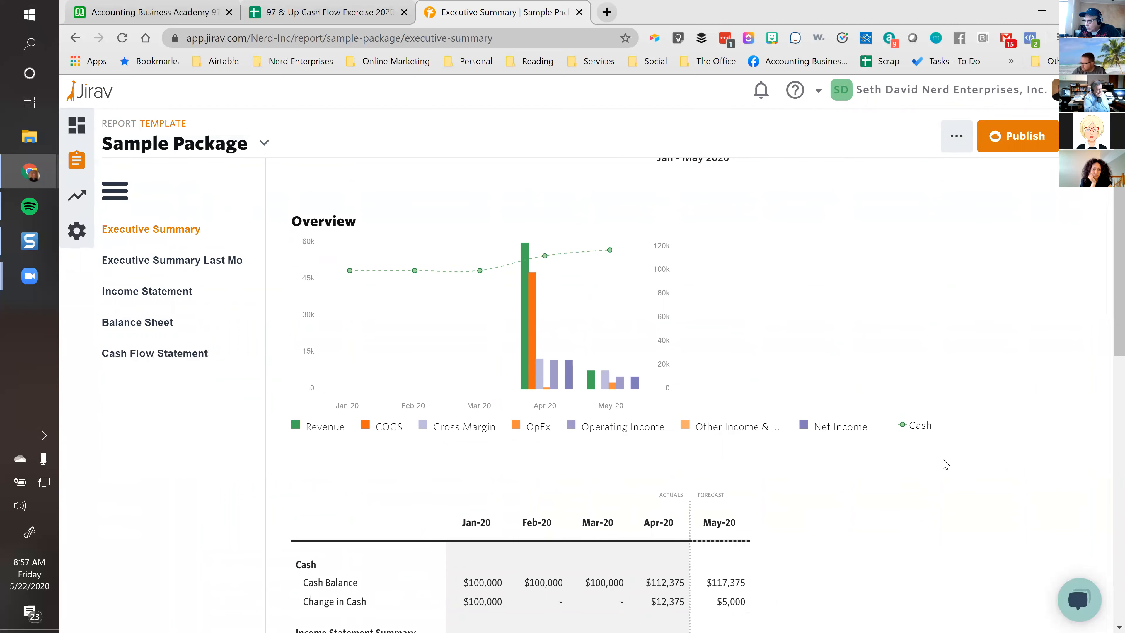
scroll(943, 463, down, 2)
scroll(941, 462, down, 3)
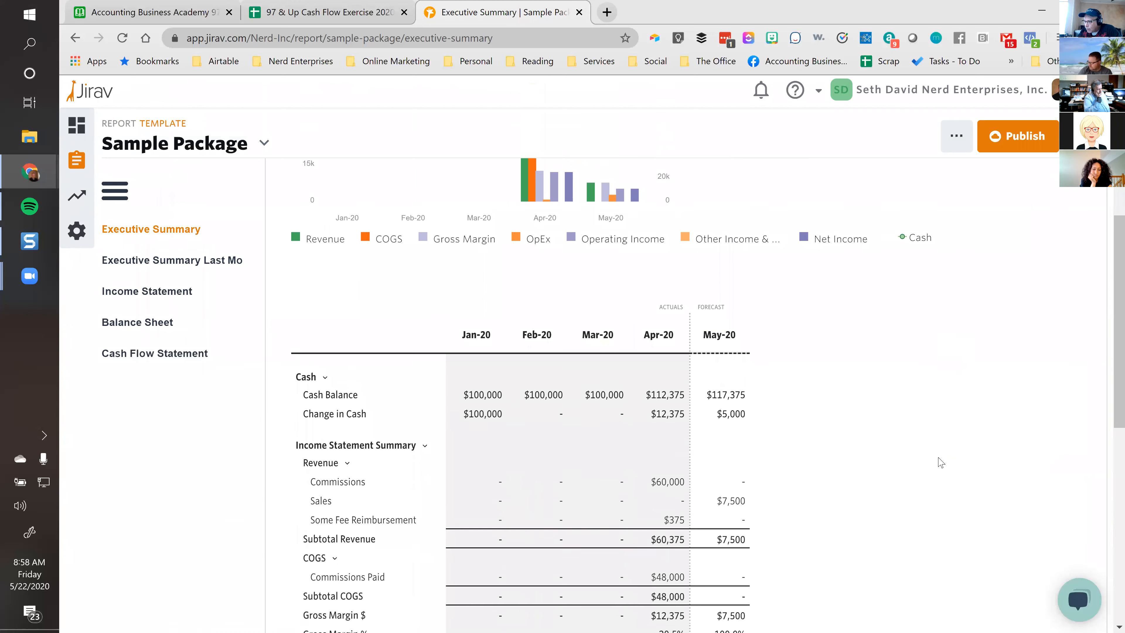
scroll(938, 460, up, 3)
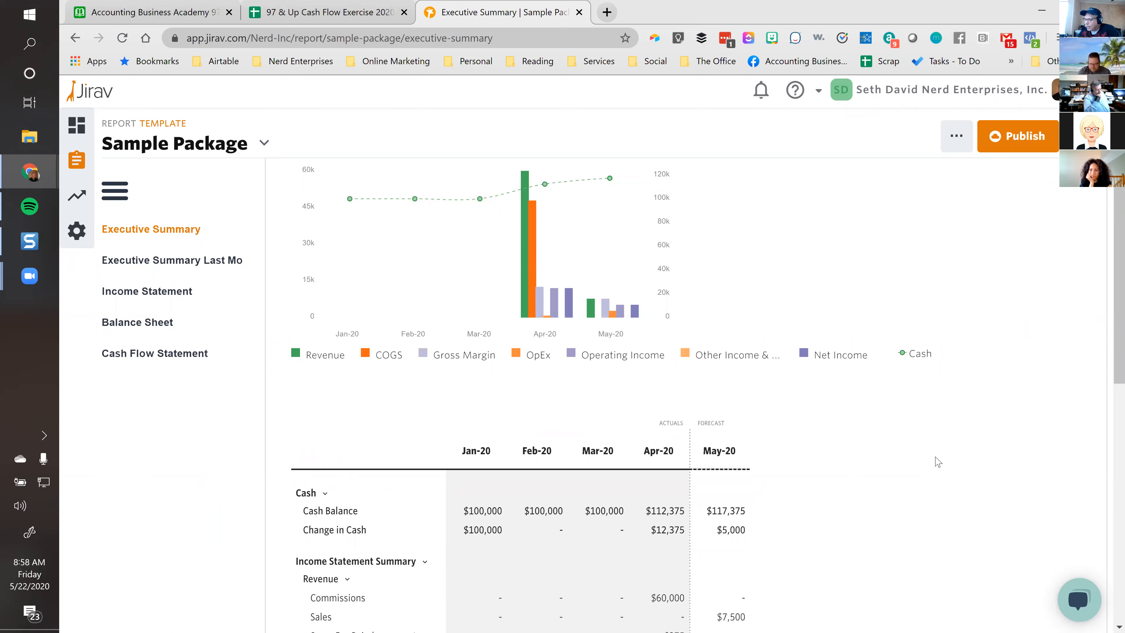
scroll(938, 461, down, 3)
click(491, 368)
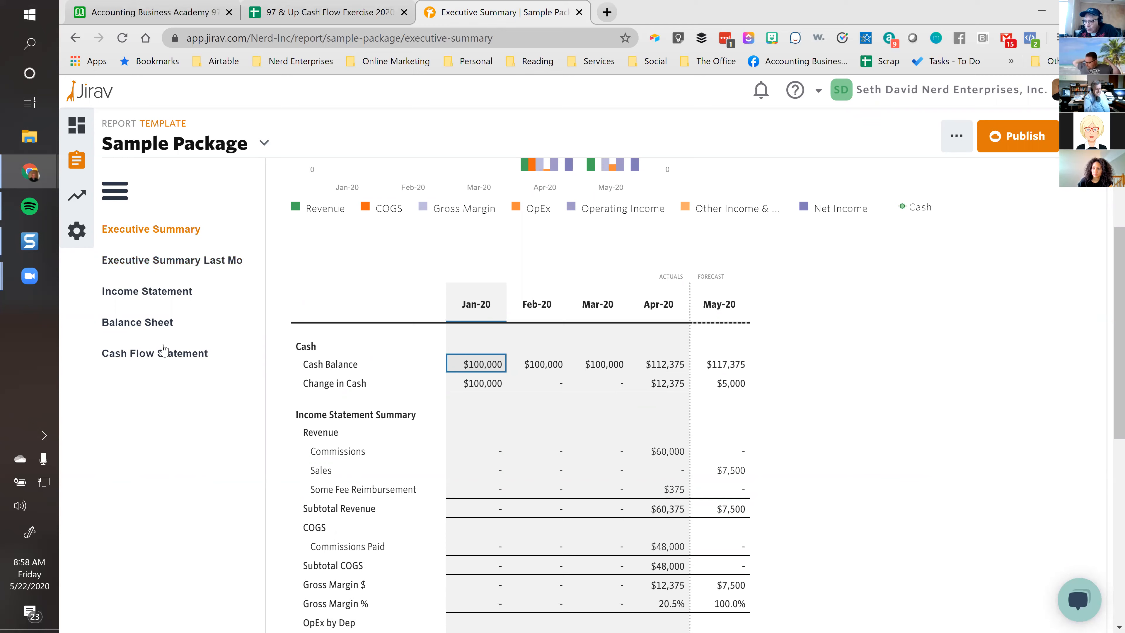
Open the package's Income Statement and inspect the Apr-20 amounts for Commissions, Some Fee Reimbursement and Commissions Paid.
click(136, 293)
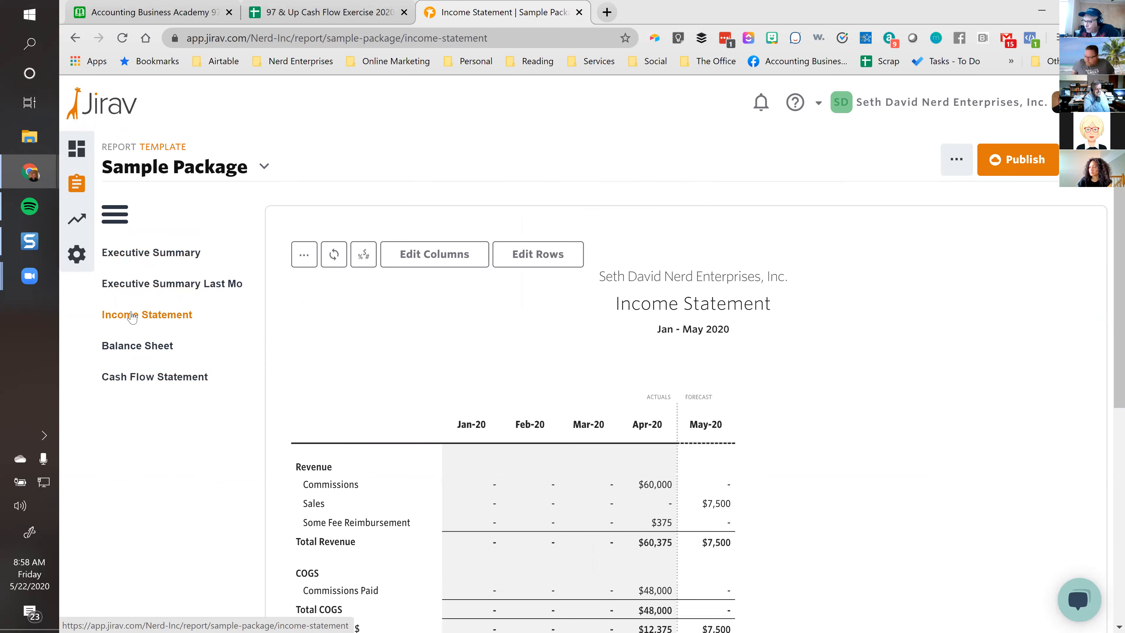
scroll(987, 404, down, 3)
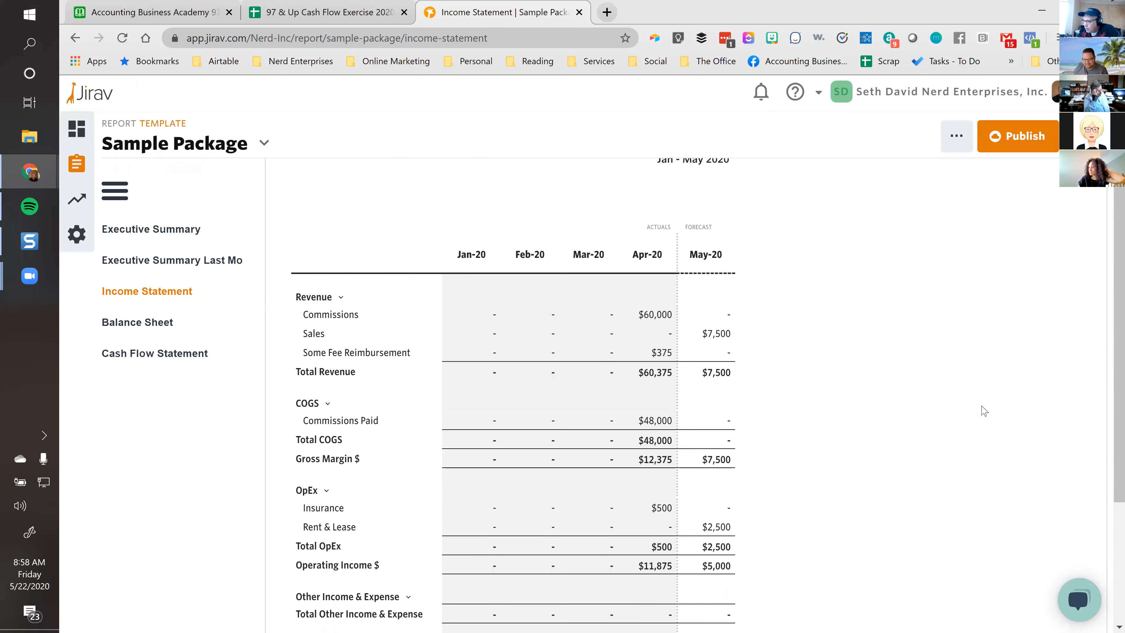
scroll(987, 405, up, 1)
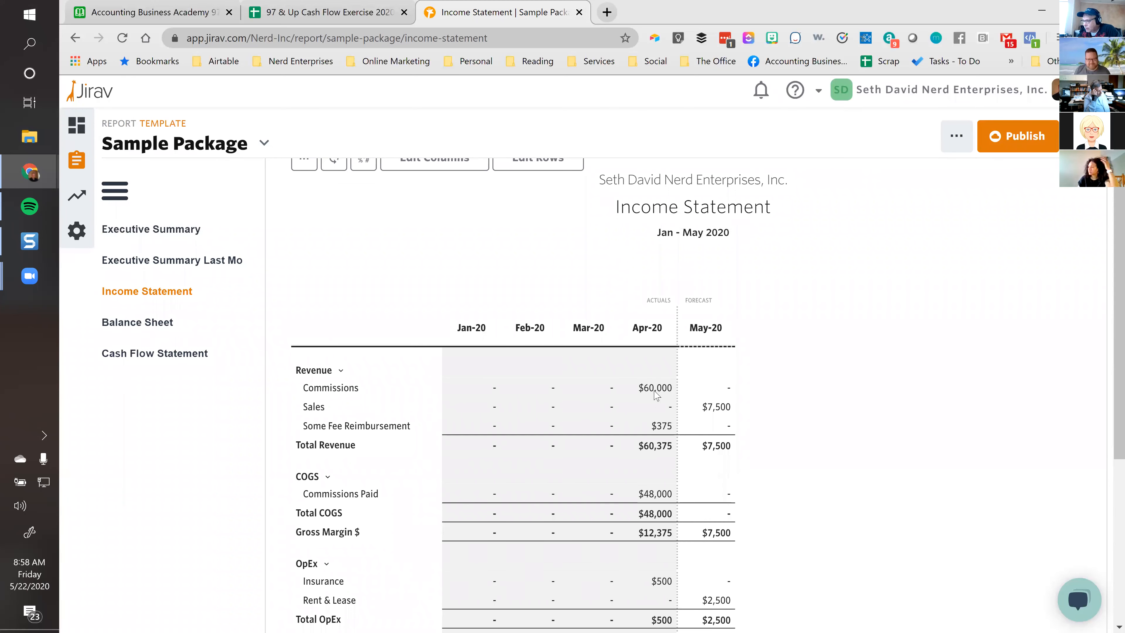
click(660, 390)
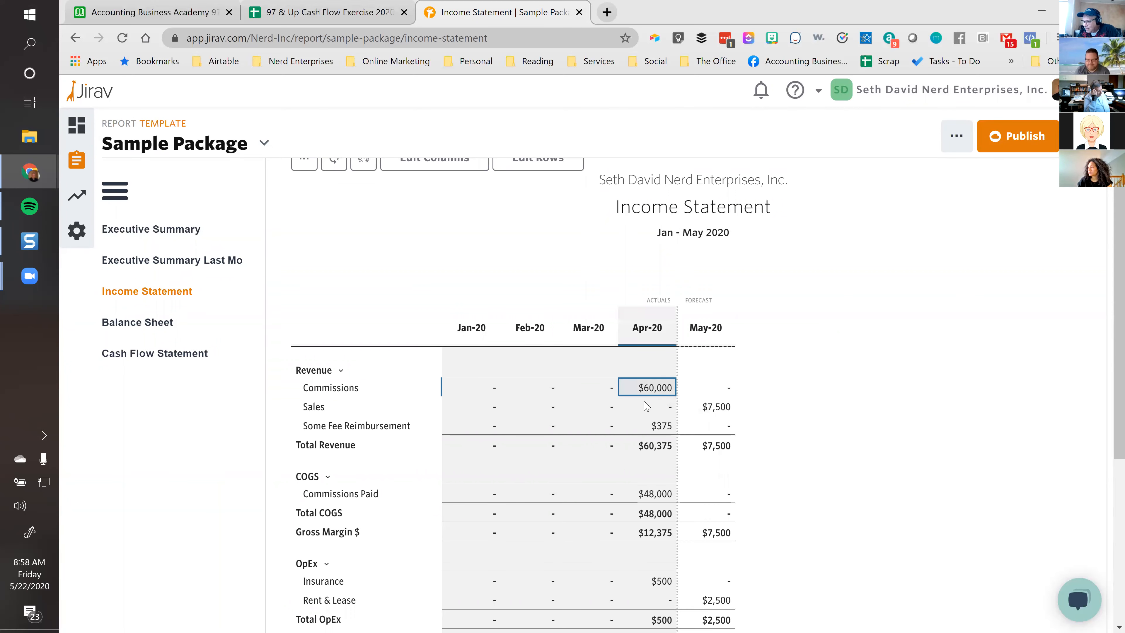
click(634, 429)
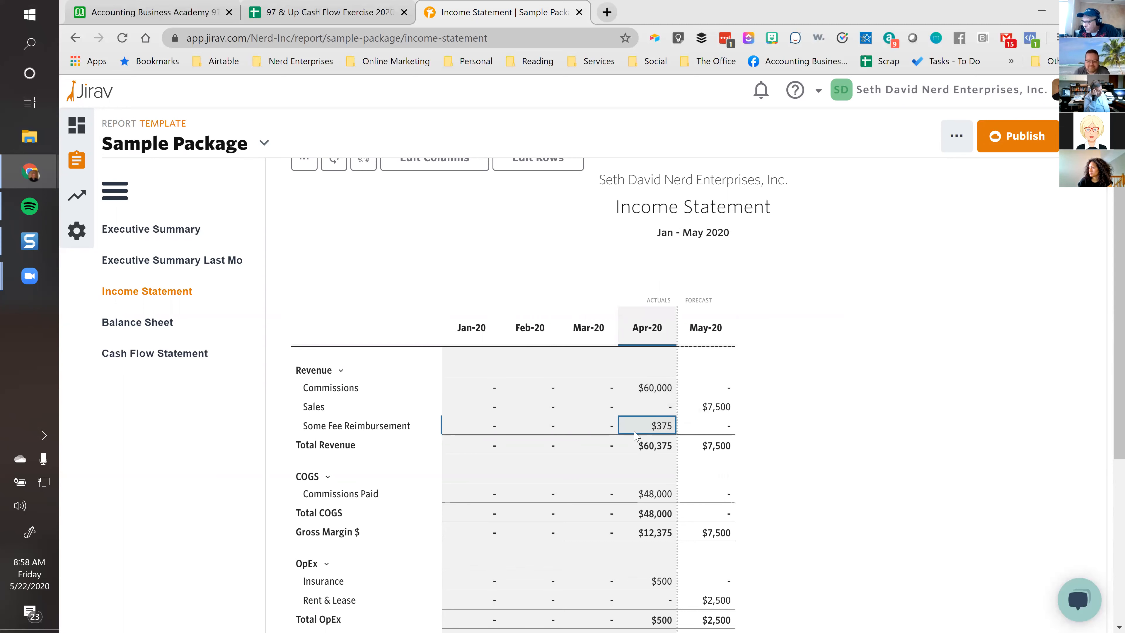
scroll(629, 444, down, 2)
click(651, 421)
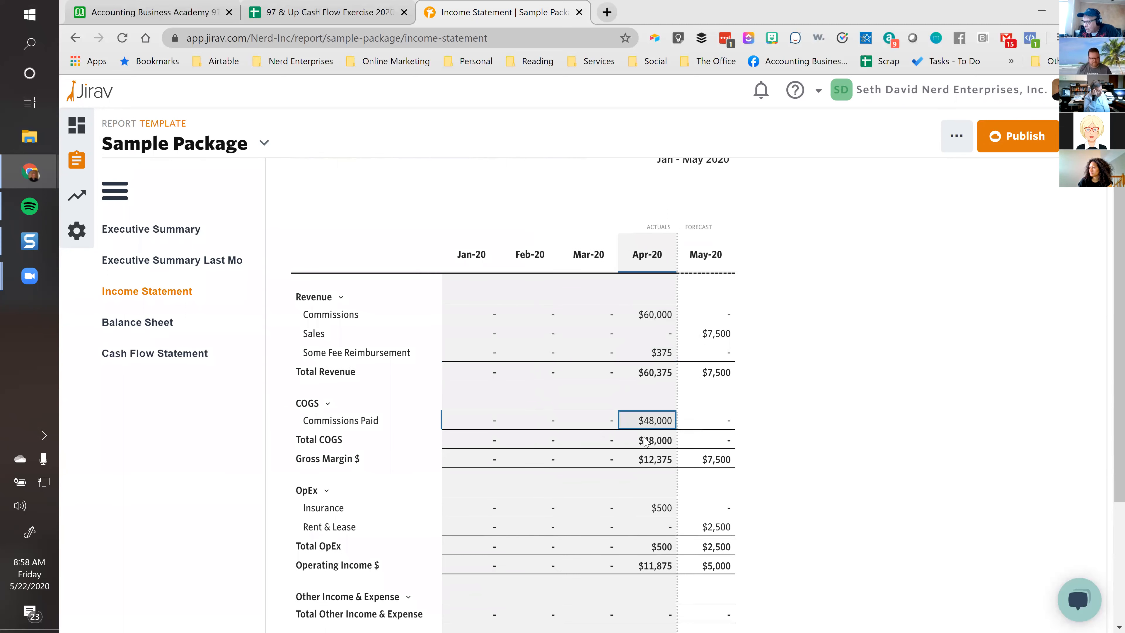
Review the Income Statement's OpEx, Operating Income $ and Net Income $ rows, and recheck the Apr-20 Commissions.
scroll(647, 442, down, 4)
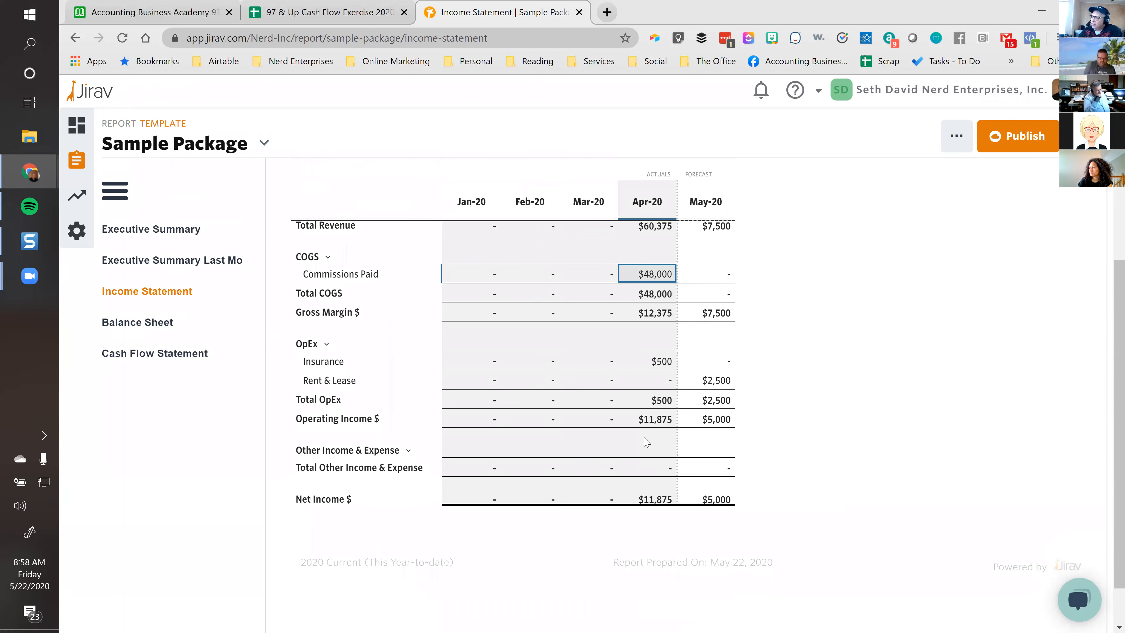
scroll(646, 443, up, 6)
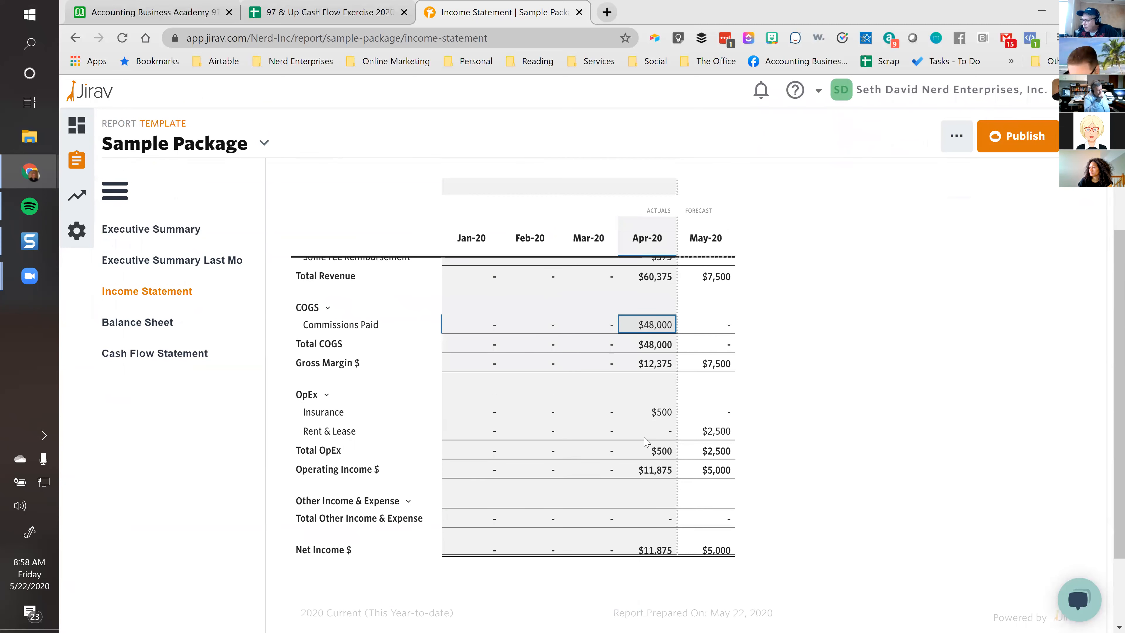
mouse_move(665, 392)
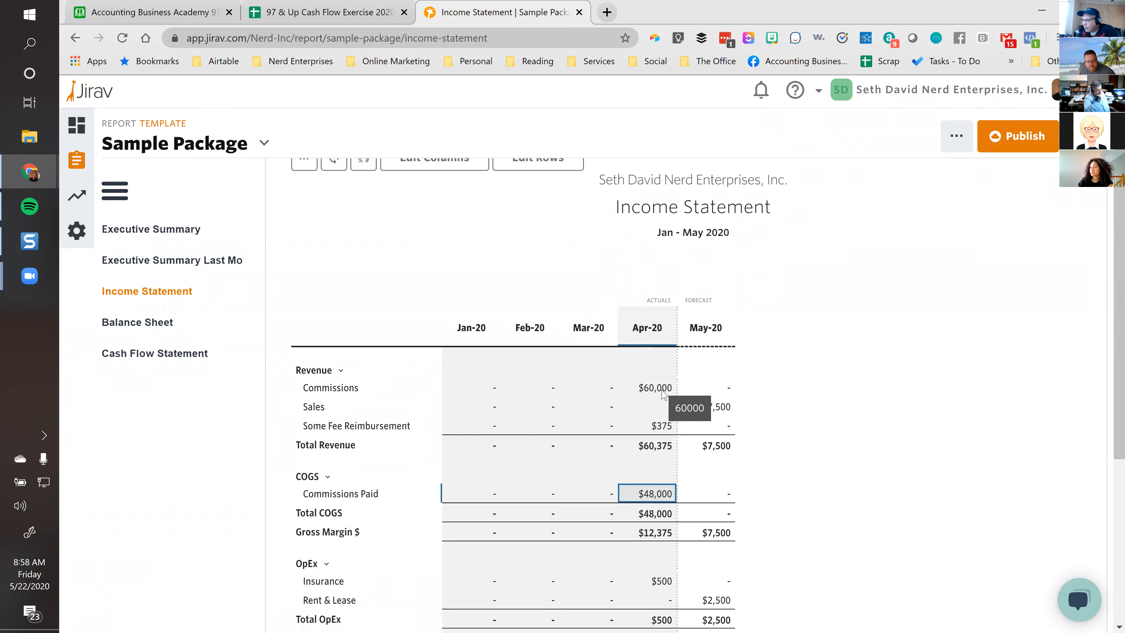
Edit the Income Statement's columns and set the source of Column #2 to Actuals beside 2020 Current.
scroll(665, 392, up, 3)
click(405, 259)
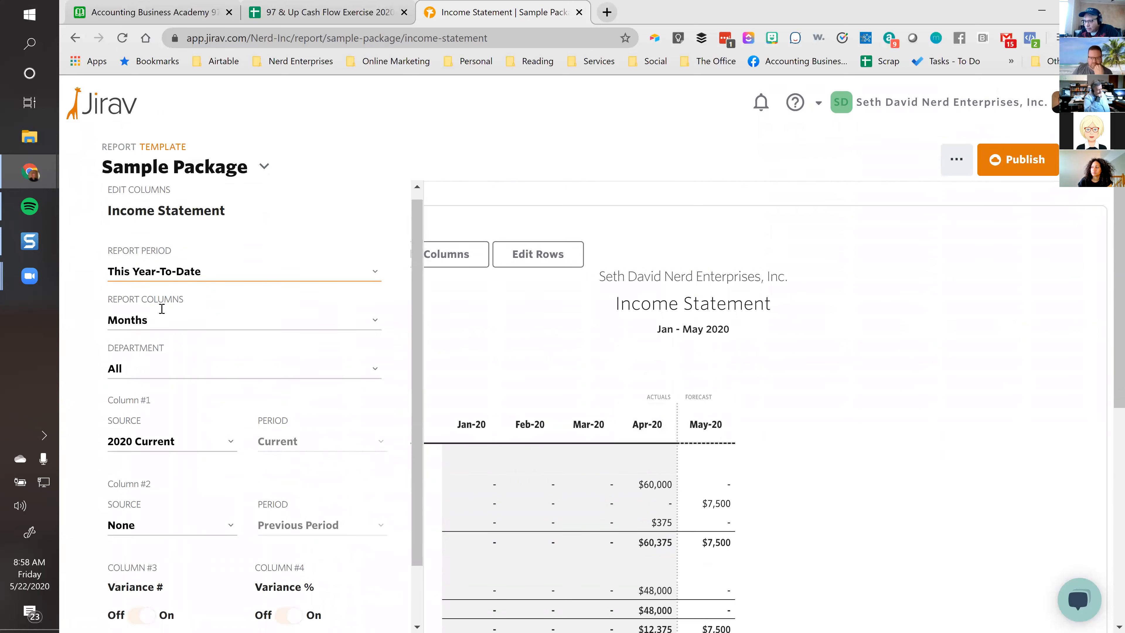
scroll(162, 309, down, 2)
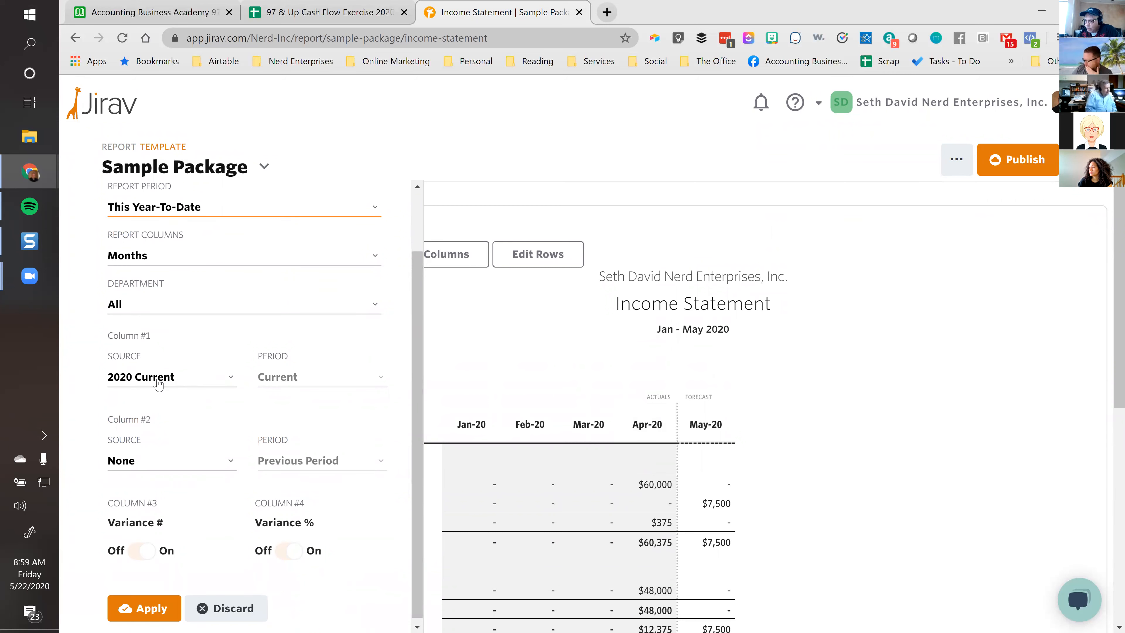
scroll(158, 383, down, 1)
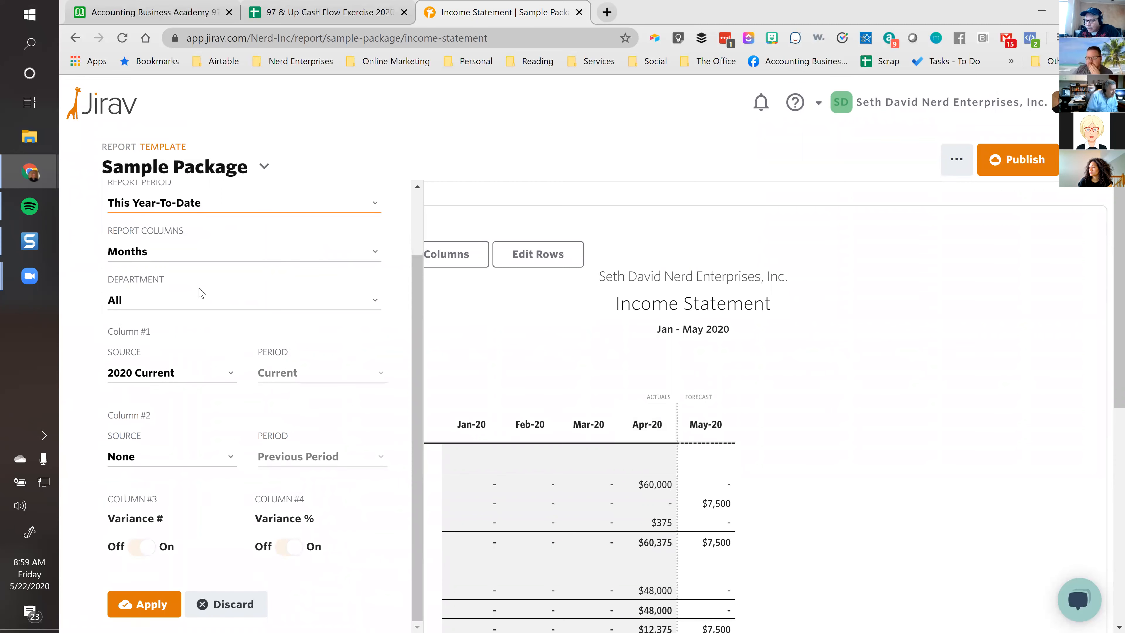
click(140, 462)
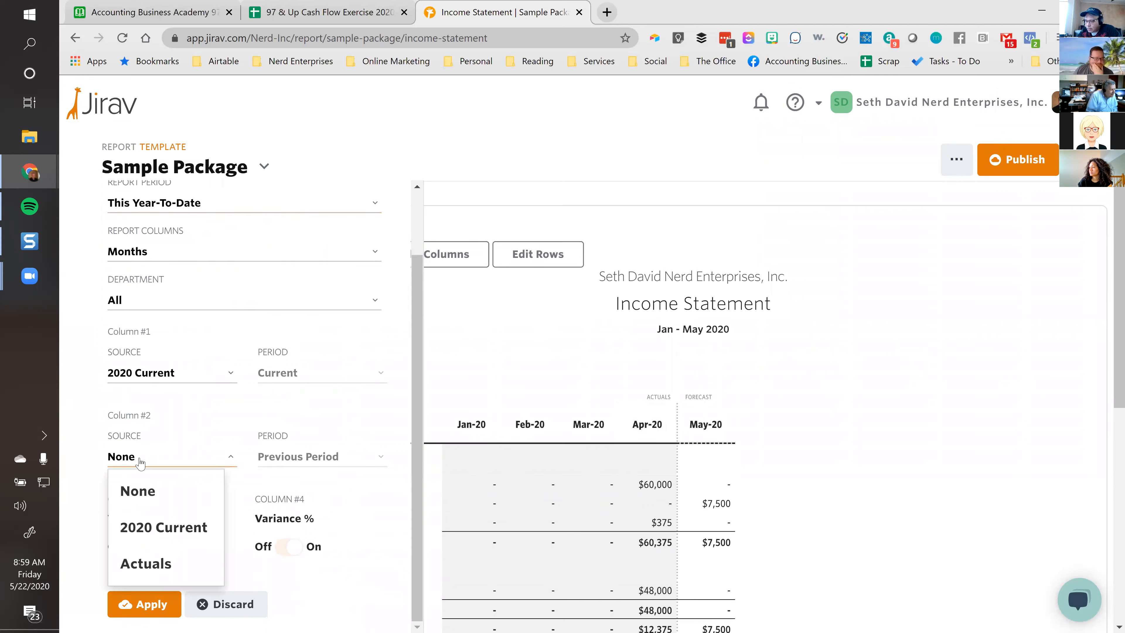
click(145, 569)
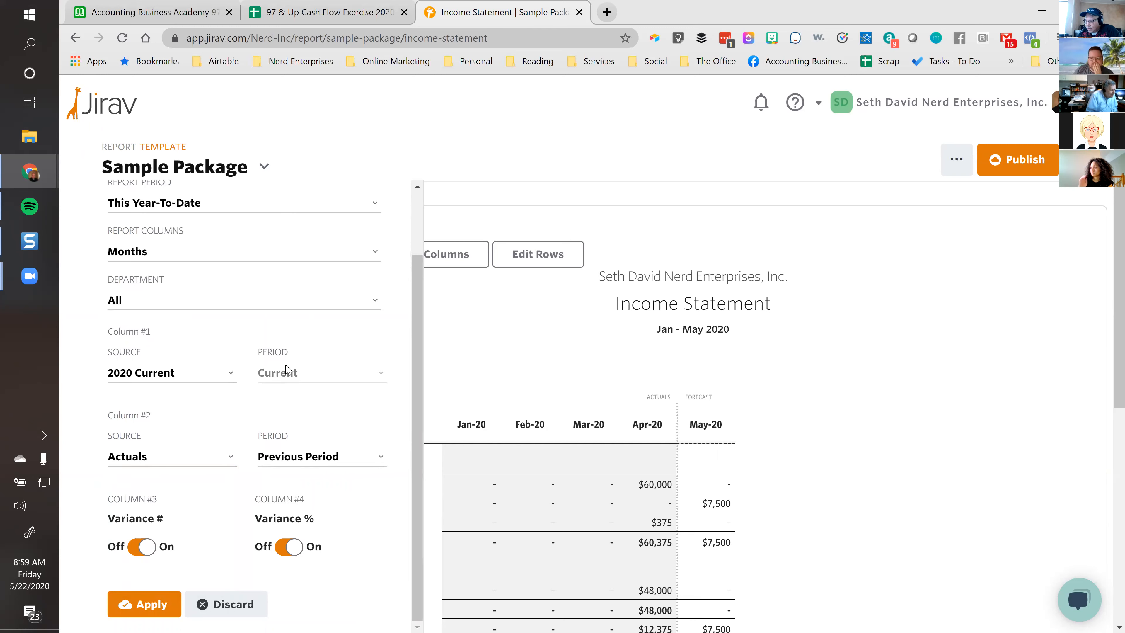
Set the period of Column #2 to Current, apply the column settings and save the changes to the Income Statement.
click(299, 460)
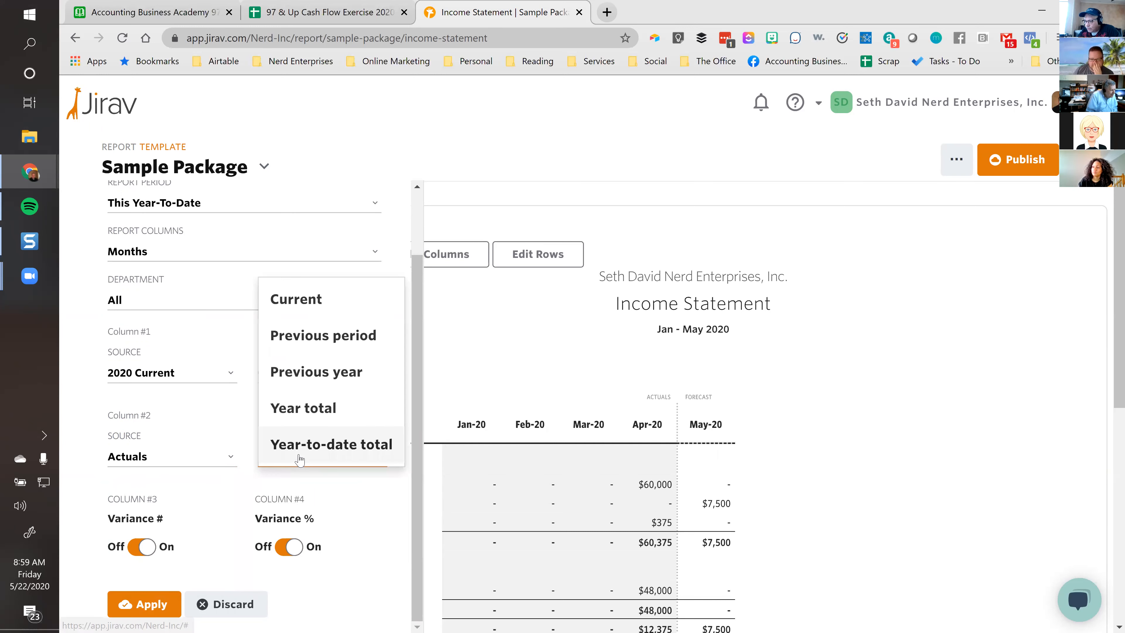
click(301, 339)
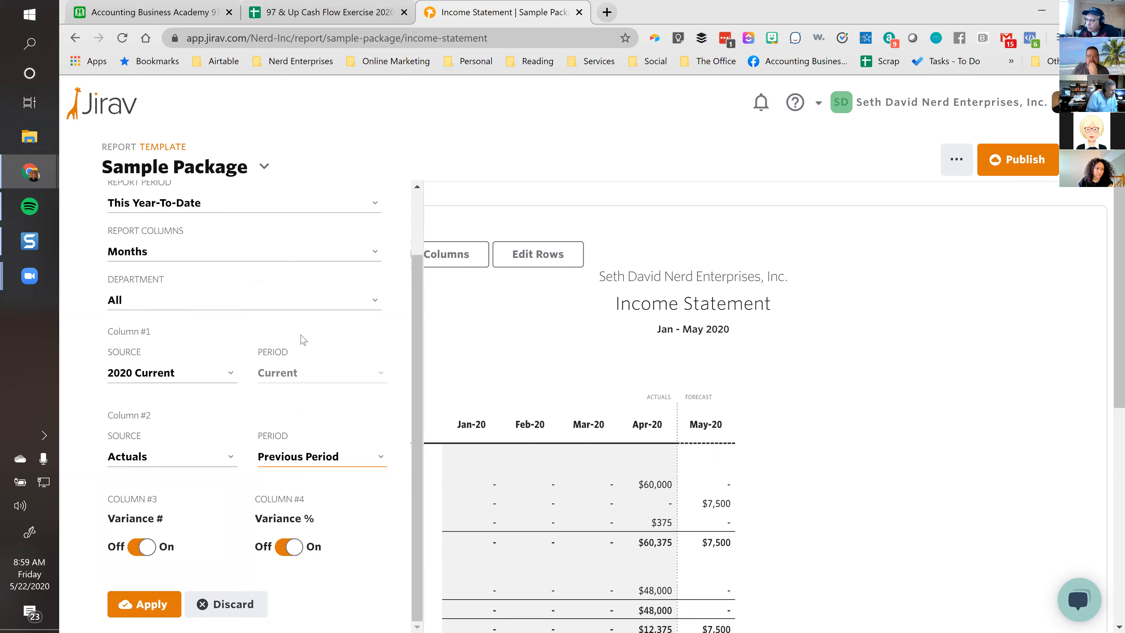
click(292, 463)
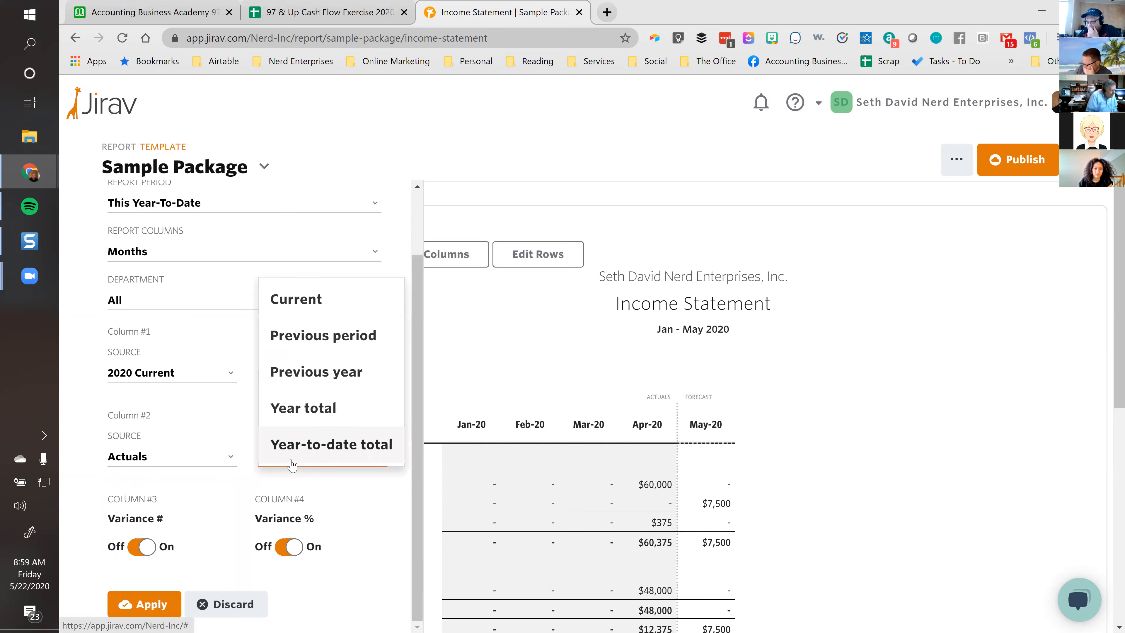
click(296, 309)
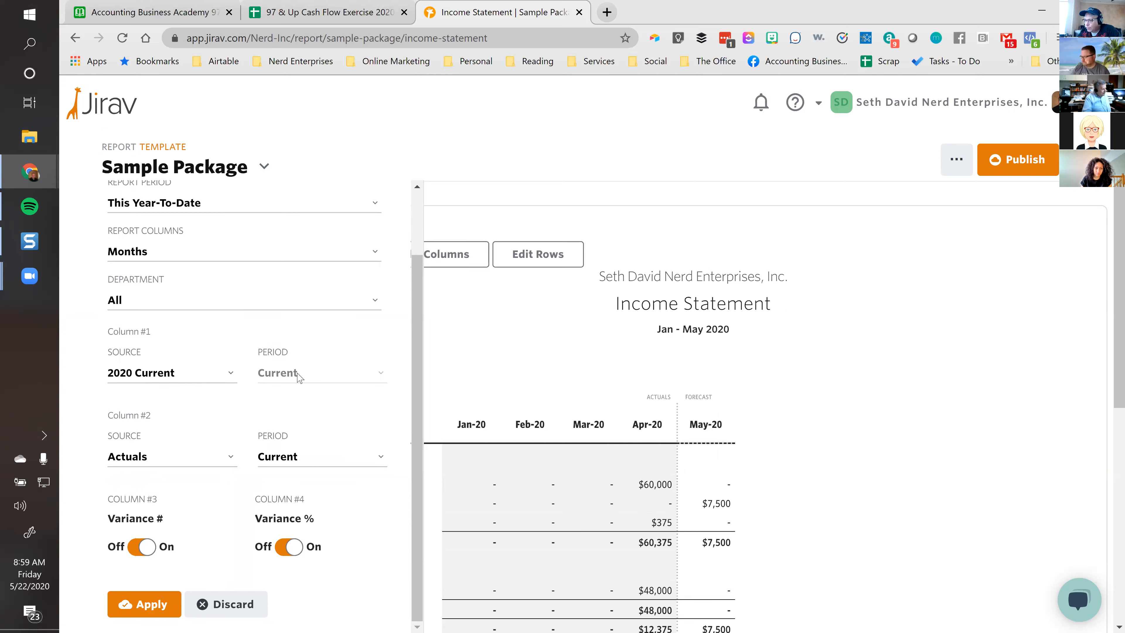
click(143, 606)
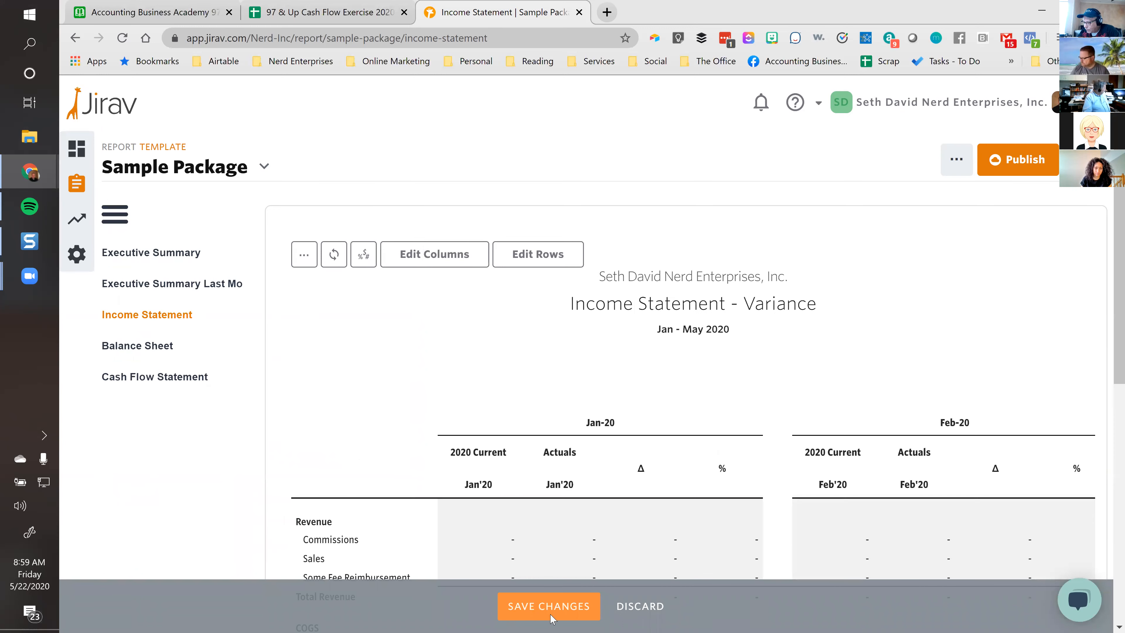
click(548, 616)
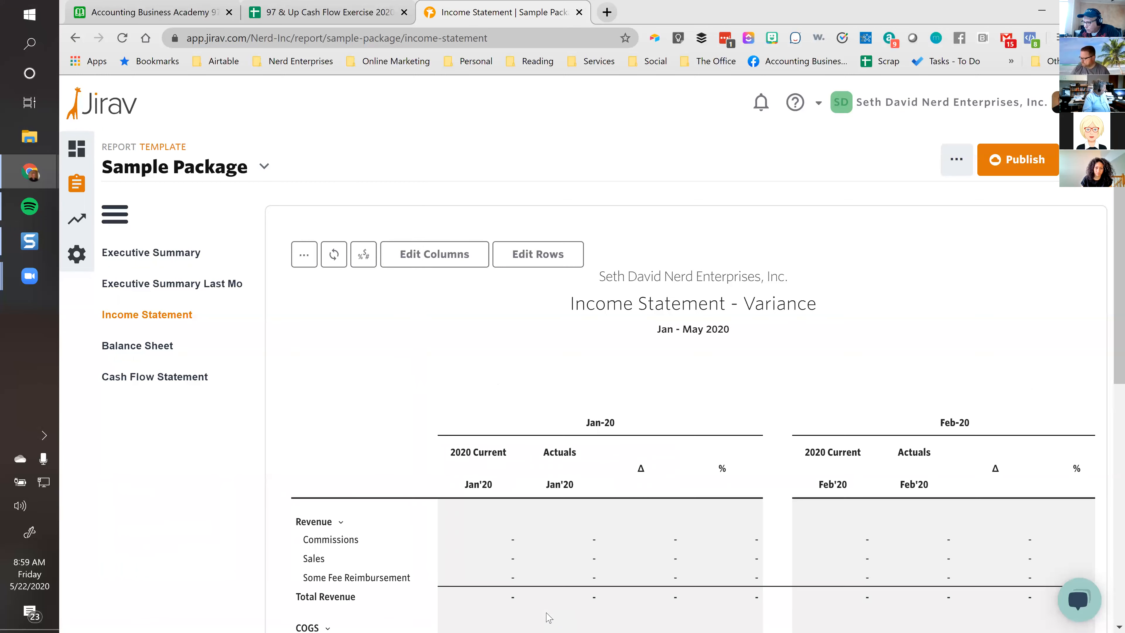
Examine the Income Statement - Variance report's Jan-20 and Feb-20 columns comparing 2020 Current with Actuals.
scroll(815, 280, down, 5)
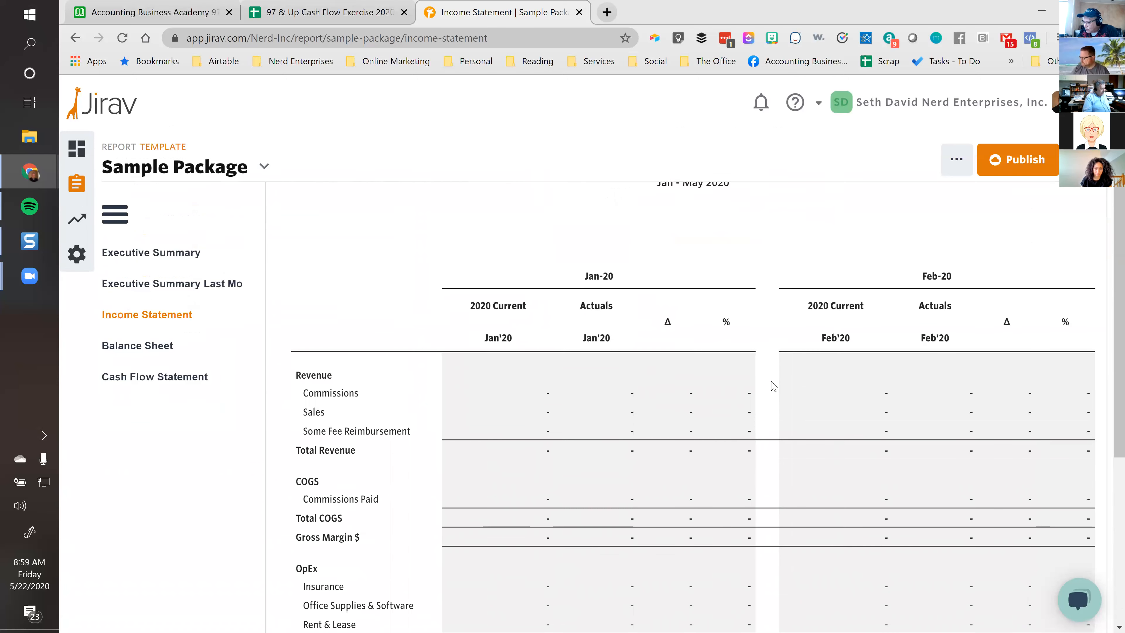
scroll(770, 390, down, 2)
scroll(770, 403, up, 2)
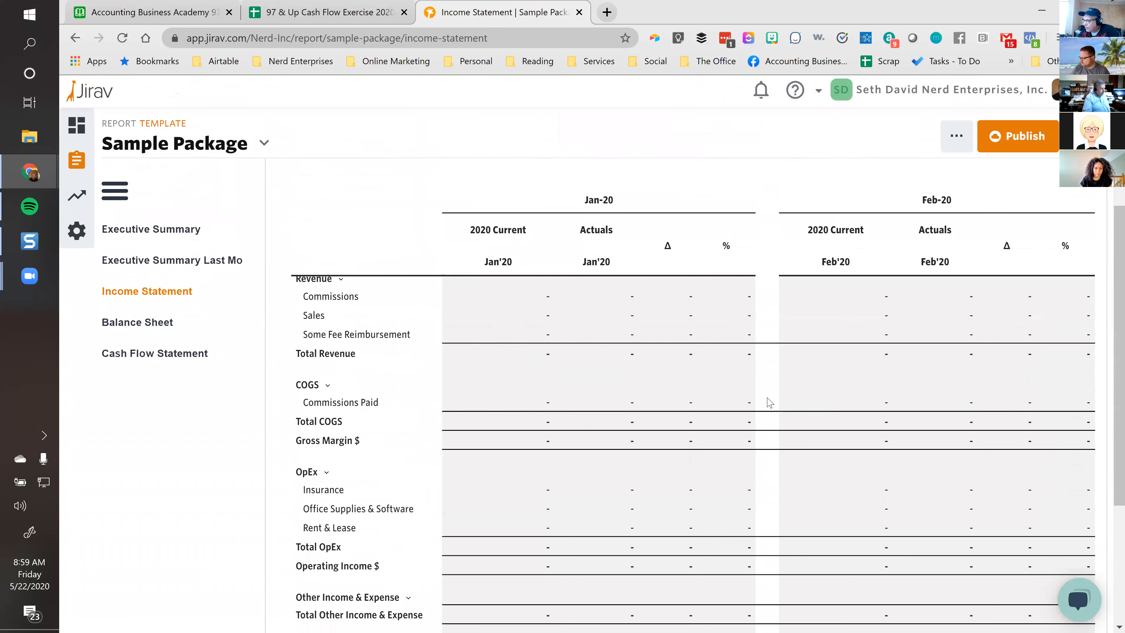
scroll(769, 402, up, 2)
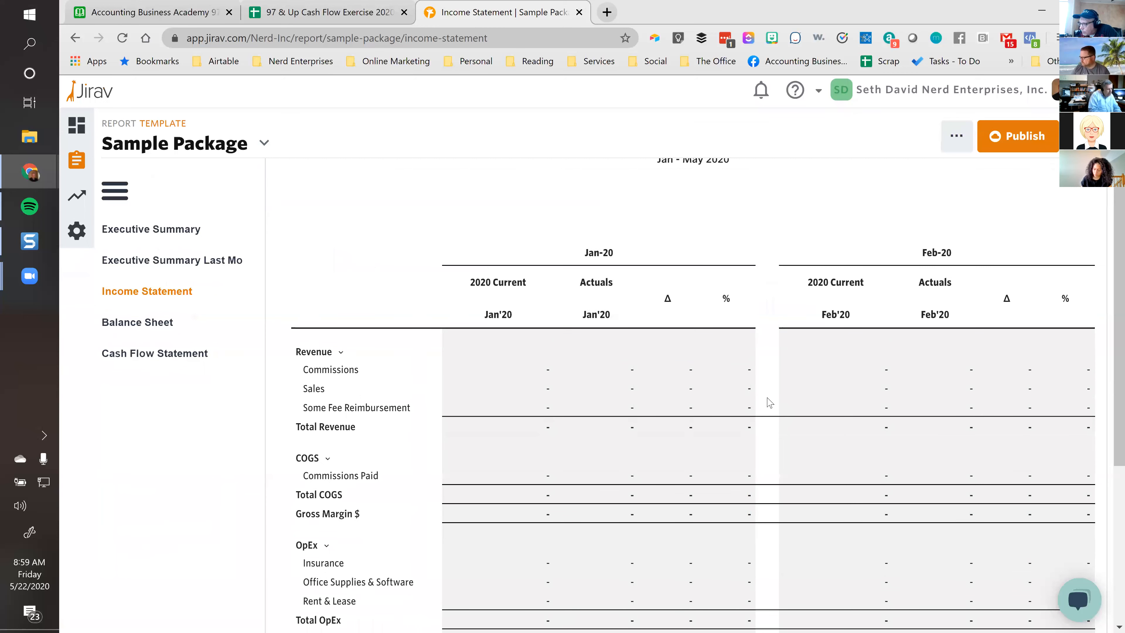
scroll(769, 403, up, 2)
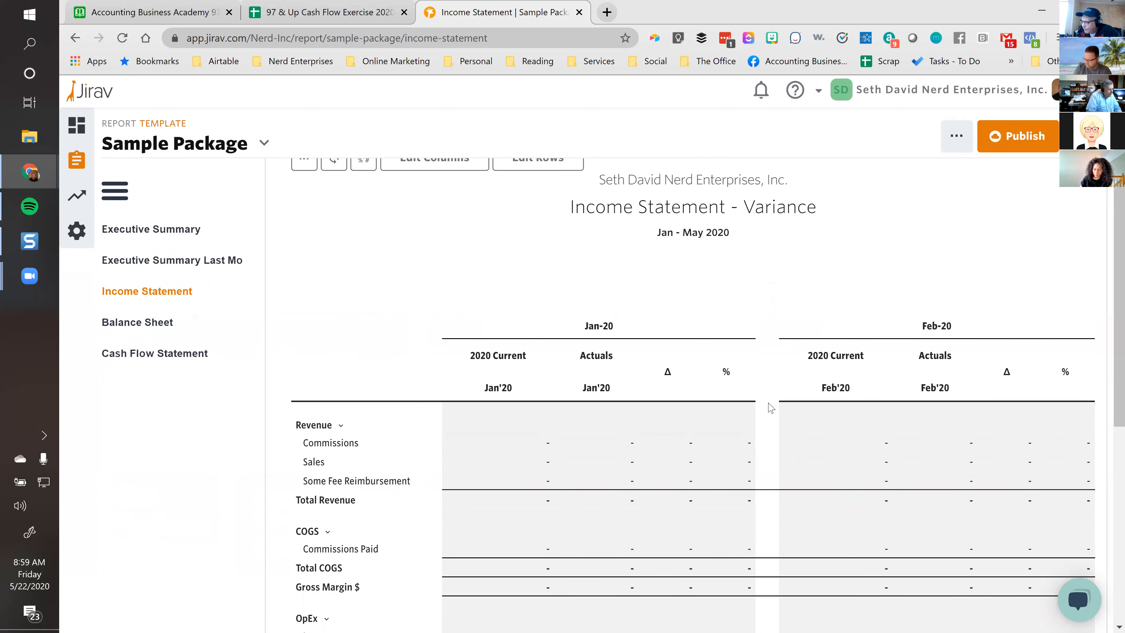
scroll(770, 406, down, 2)
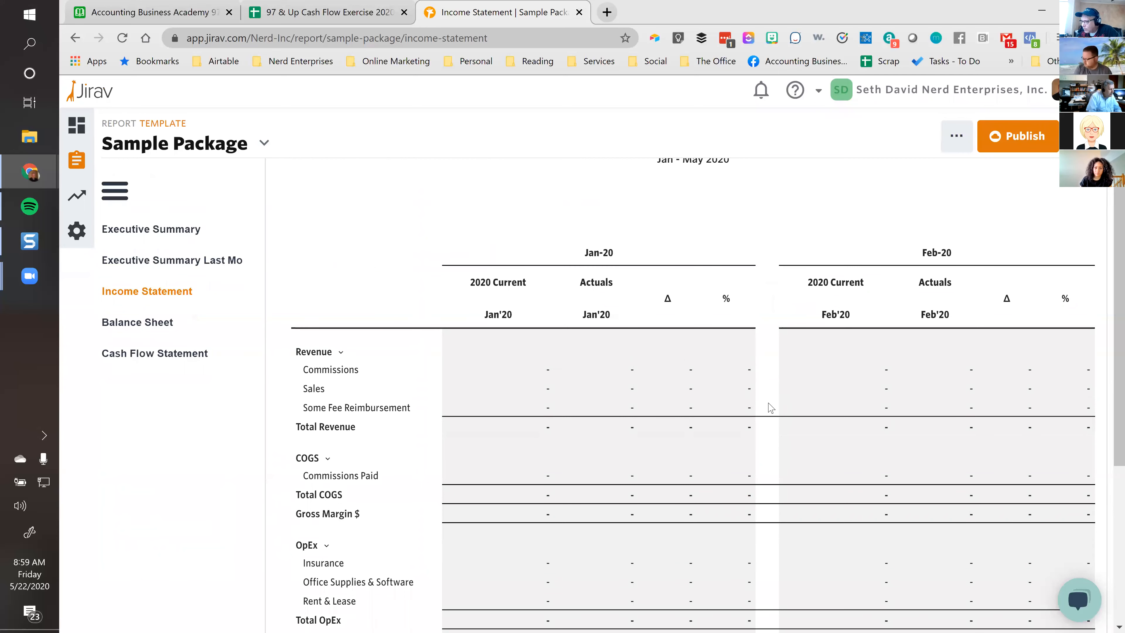
scroll(726, 341, up, 3)
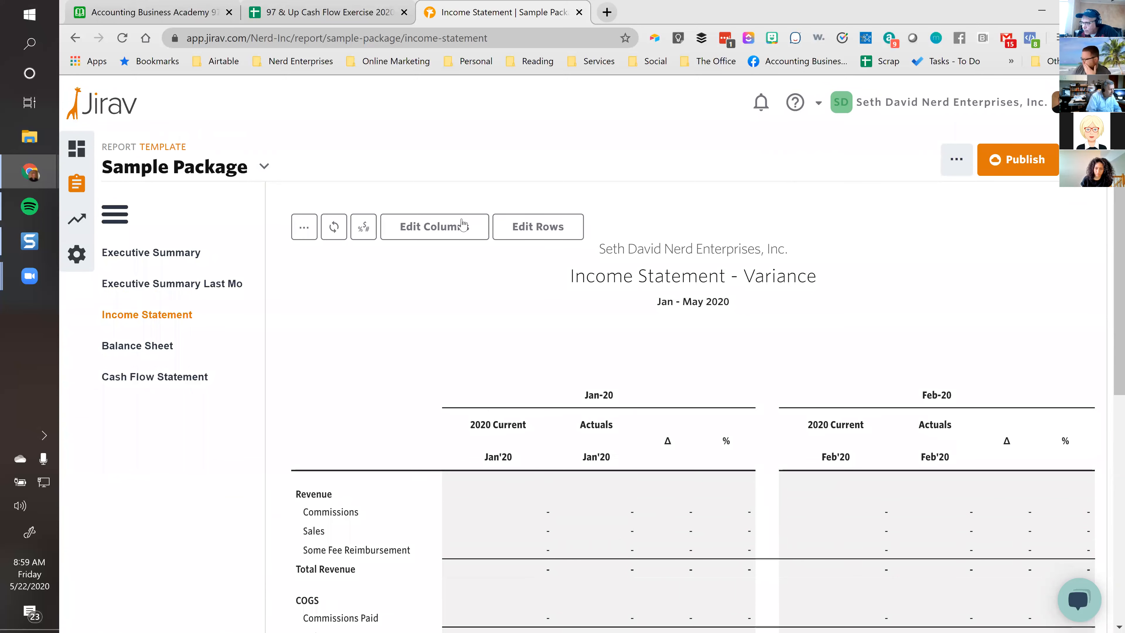
Set the Income Statement's report period to This Month, apply the column settings and save the changes.
click(420, 230)
click(154, 282)
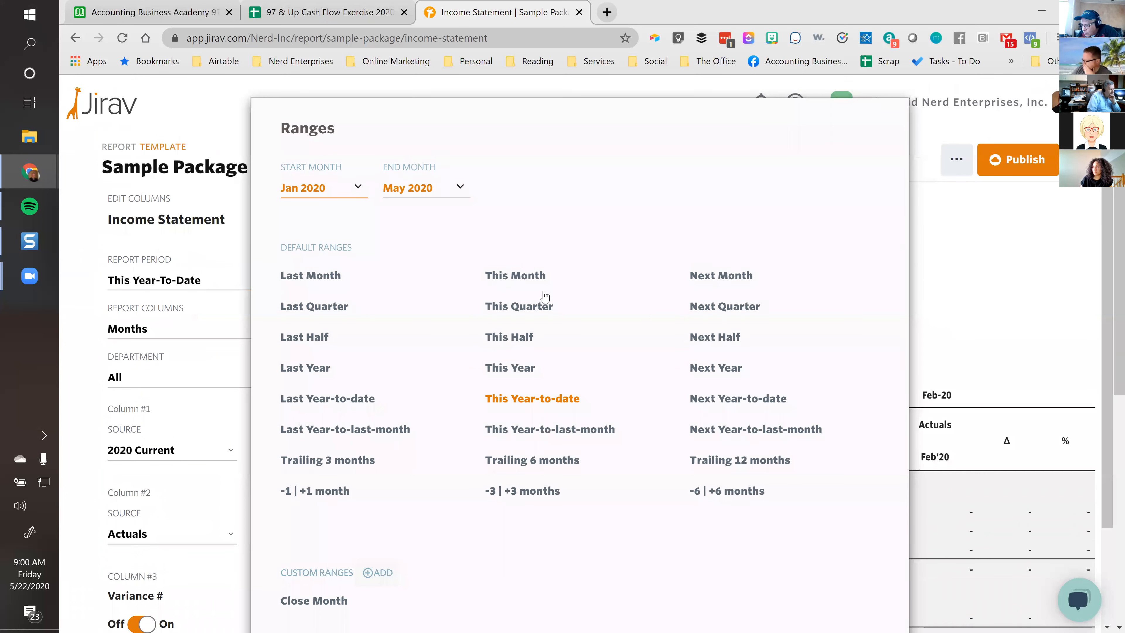
click(519, 278)
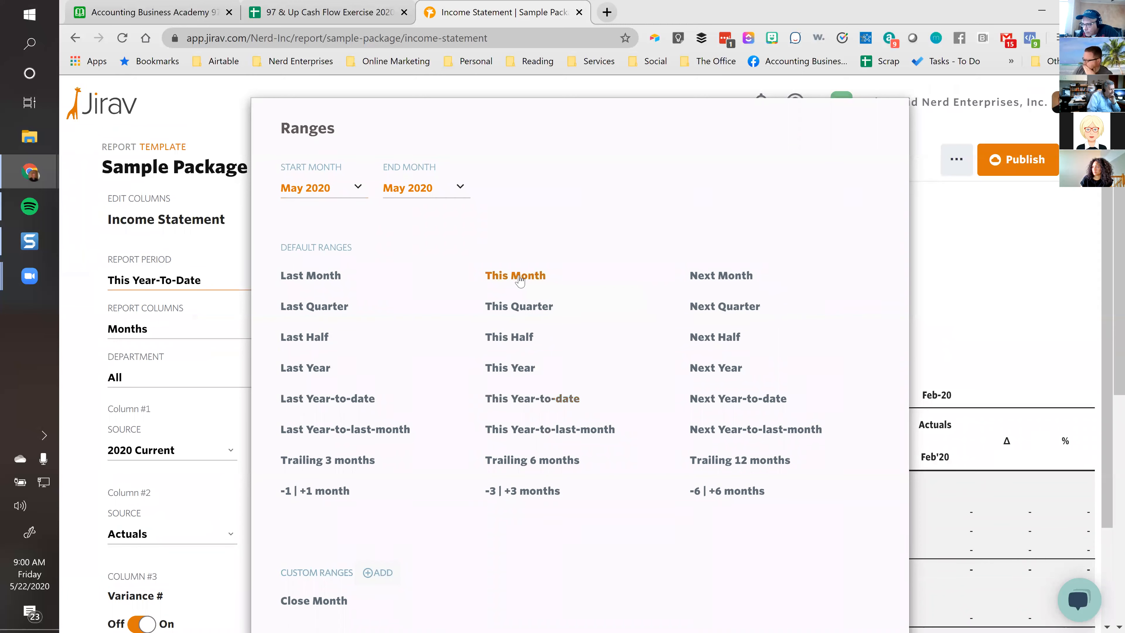
scroll(616, 443, down, 3)
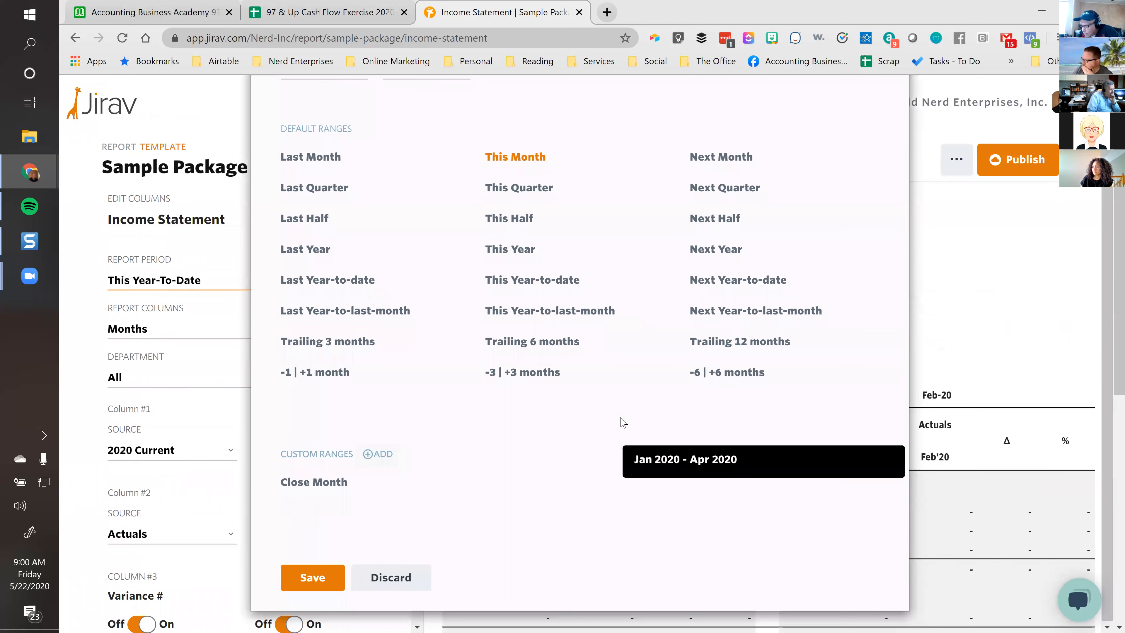
click(322, 585)
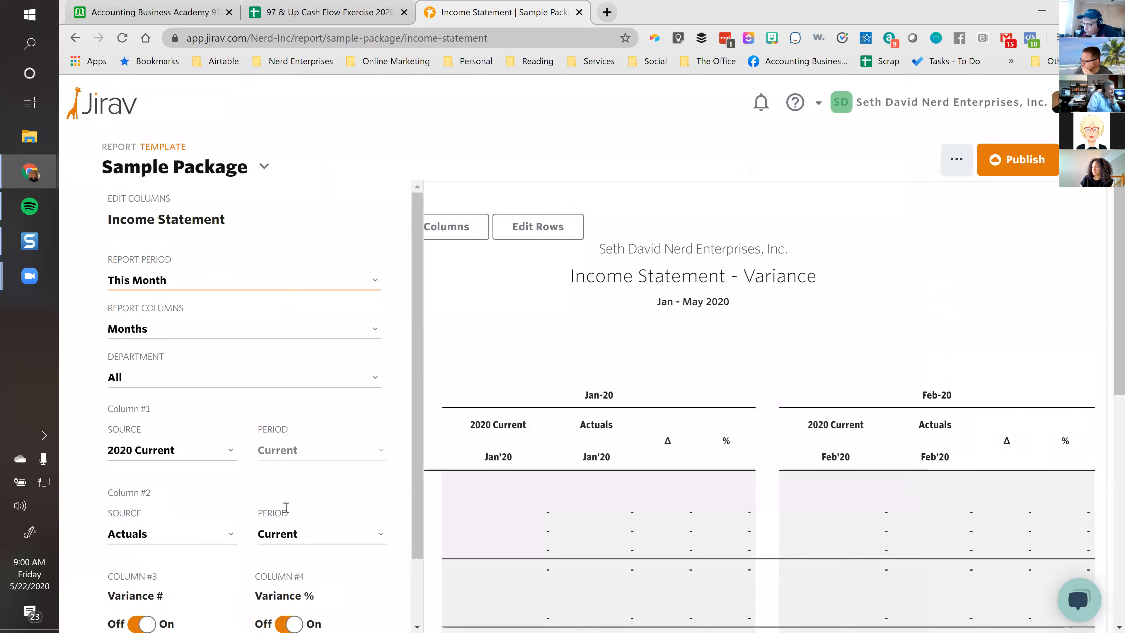
scroll(285, 507, down, 2)
click(141, 604)
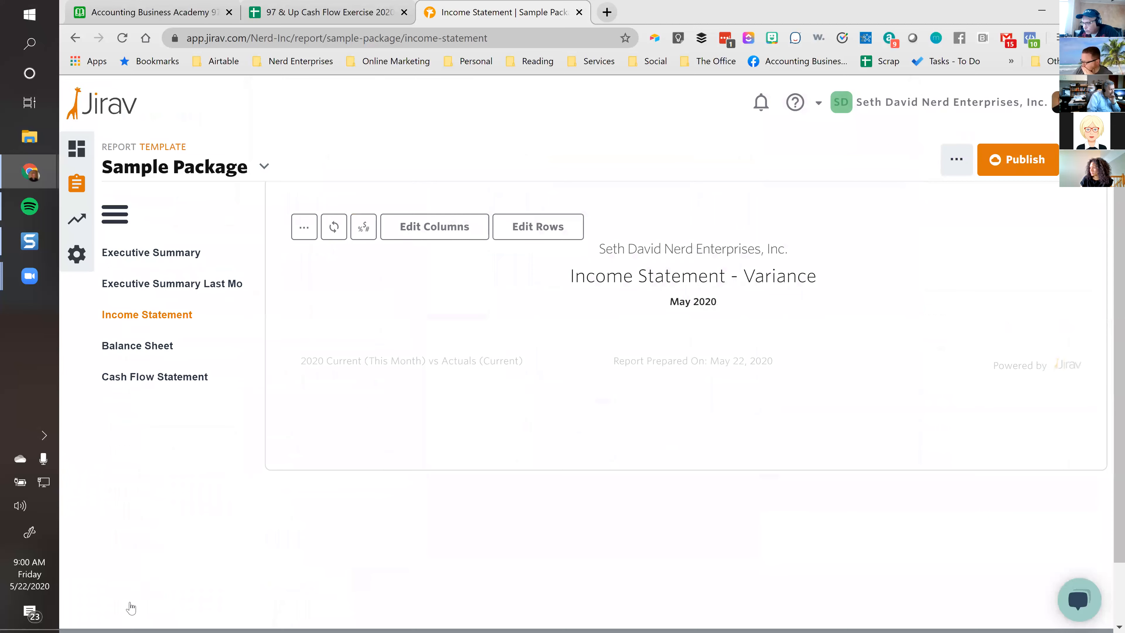
click(535, 607)
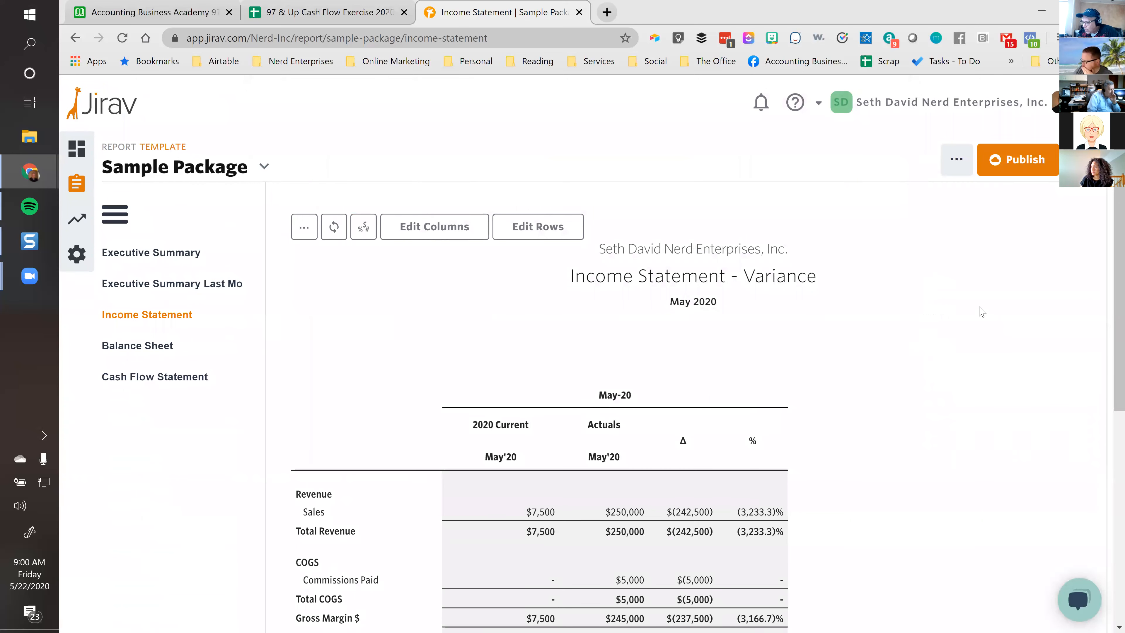
Examine the May-20 variances between 2020 Current and Actuals, from Sales and Office Supplies & Software down to Net Income $.
scroll(980, 311, down, 4)
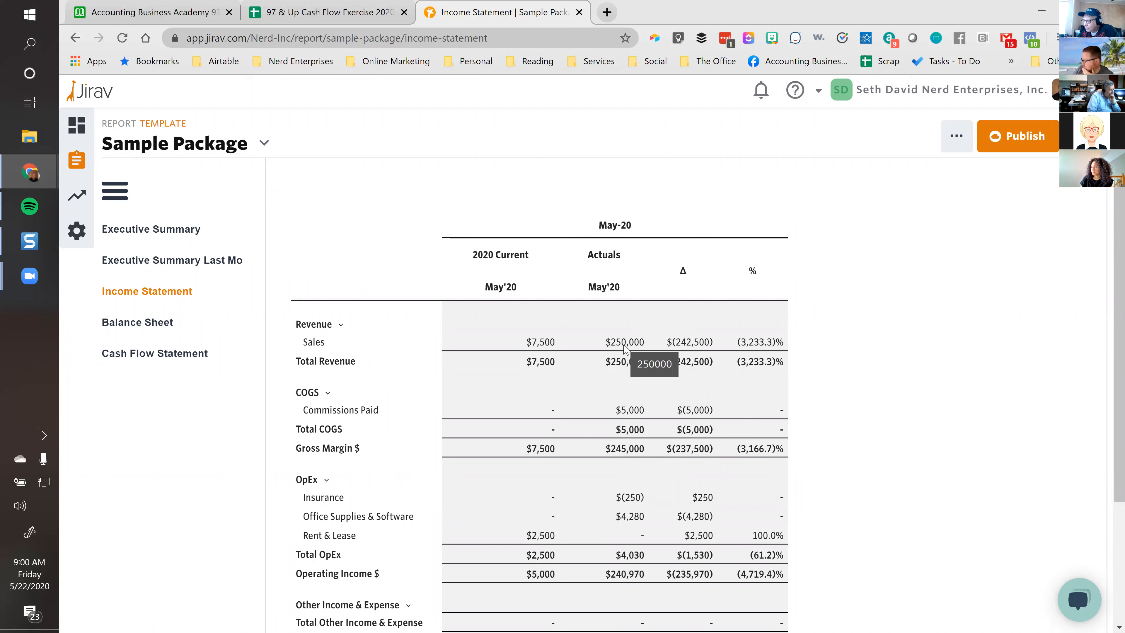
click(686, 349)
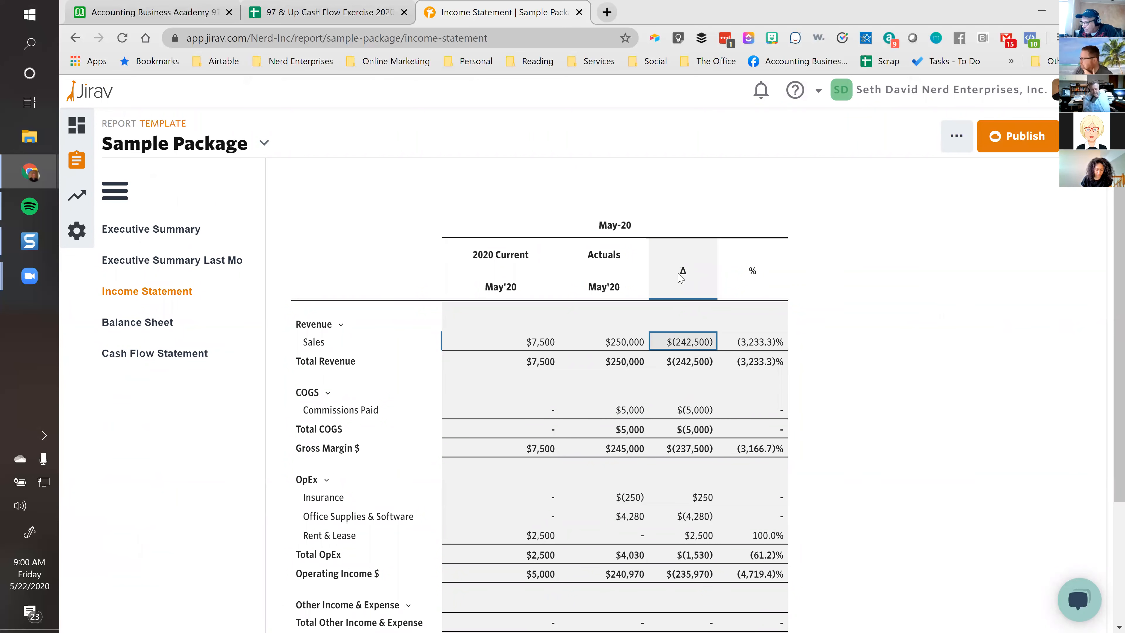
mouse_move(680, 344)
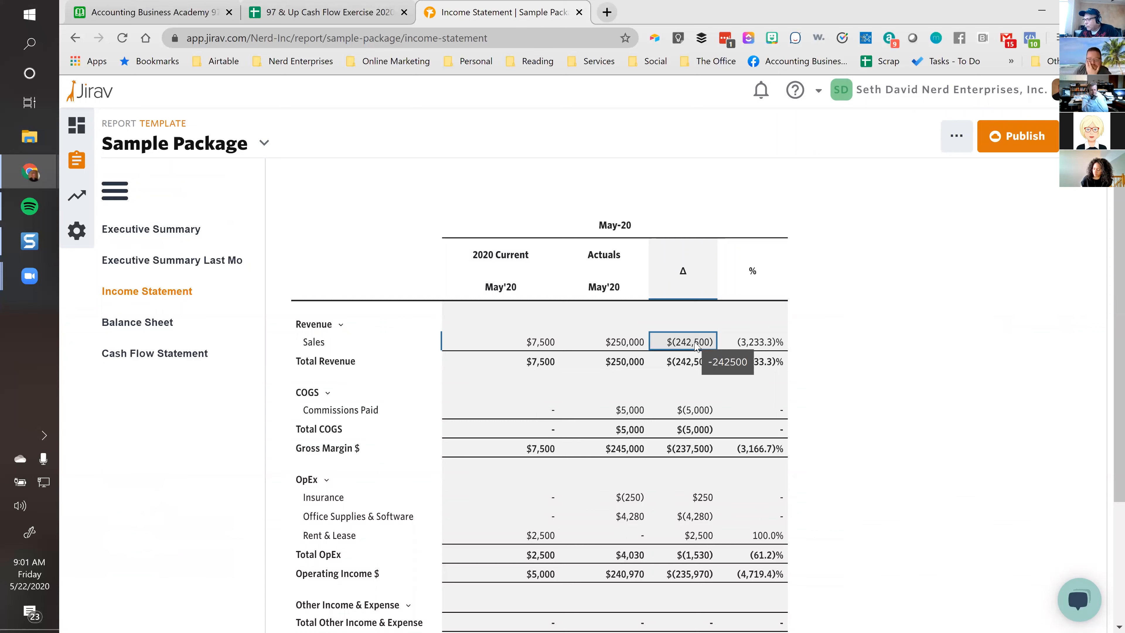
click(706, 517)
scroll(706, 518, down, 2)
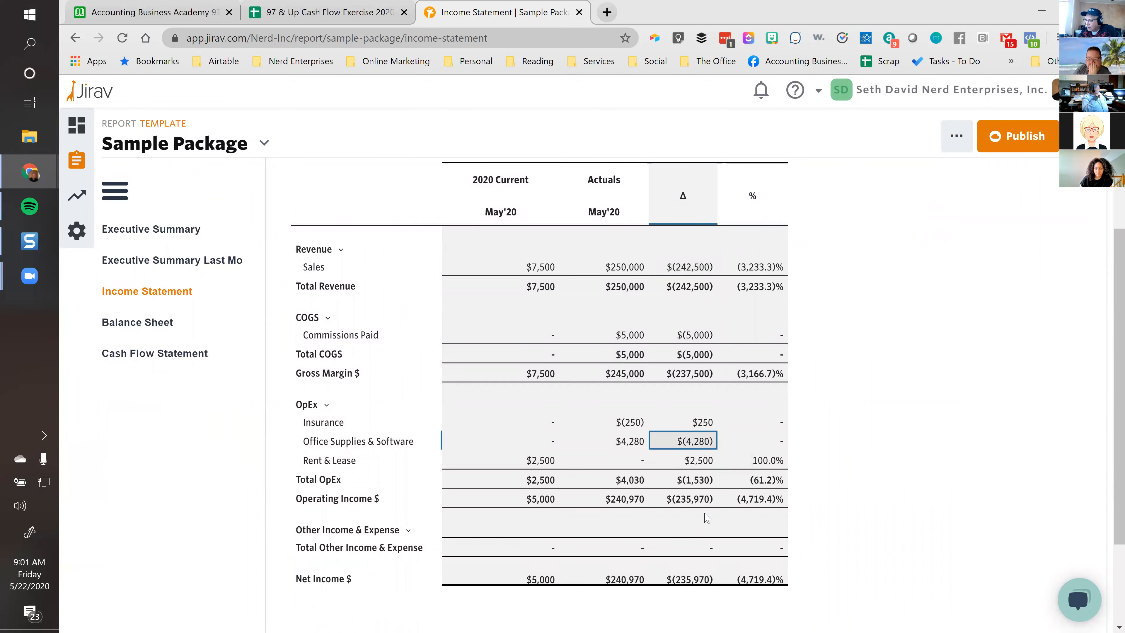
scroll(705, 517, up, 3)
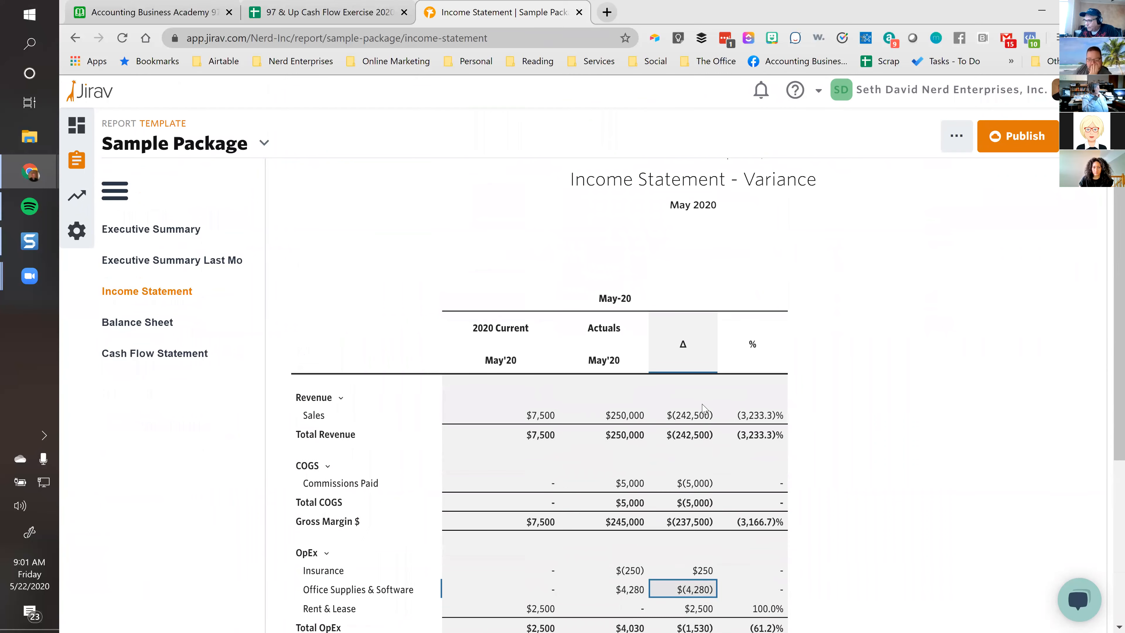
mouse_move(694, 422)
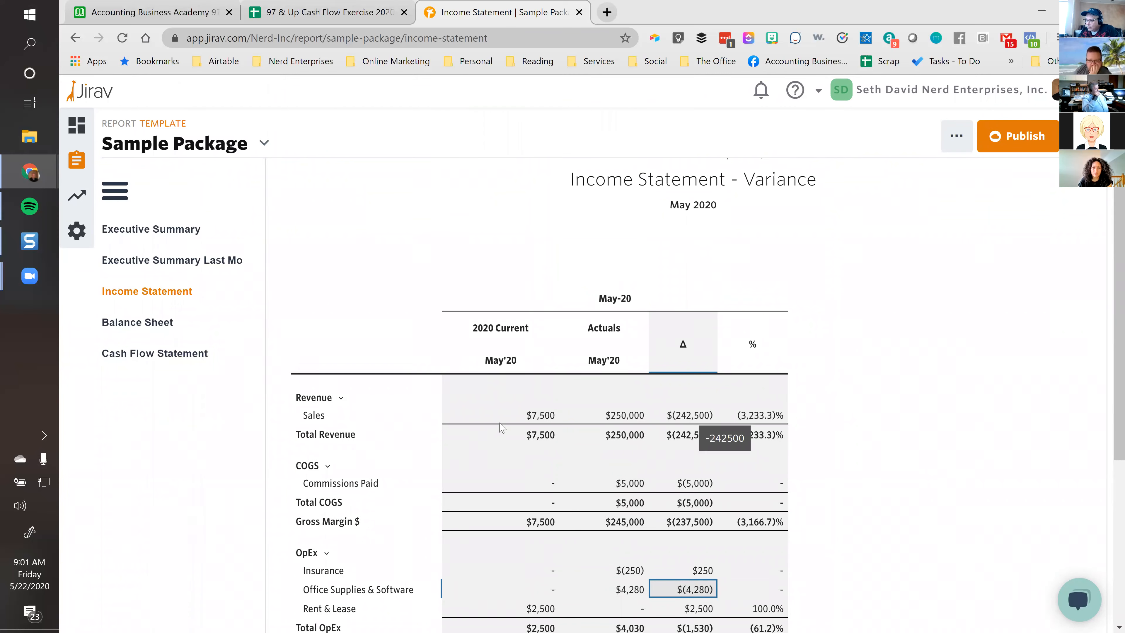
Swap the Income Statement's column sources to Actuals in Column #1 and 2020 Current in Column #2, and save the changes.
scroll(500, 426, up, 3)
click(451, 257)
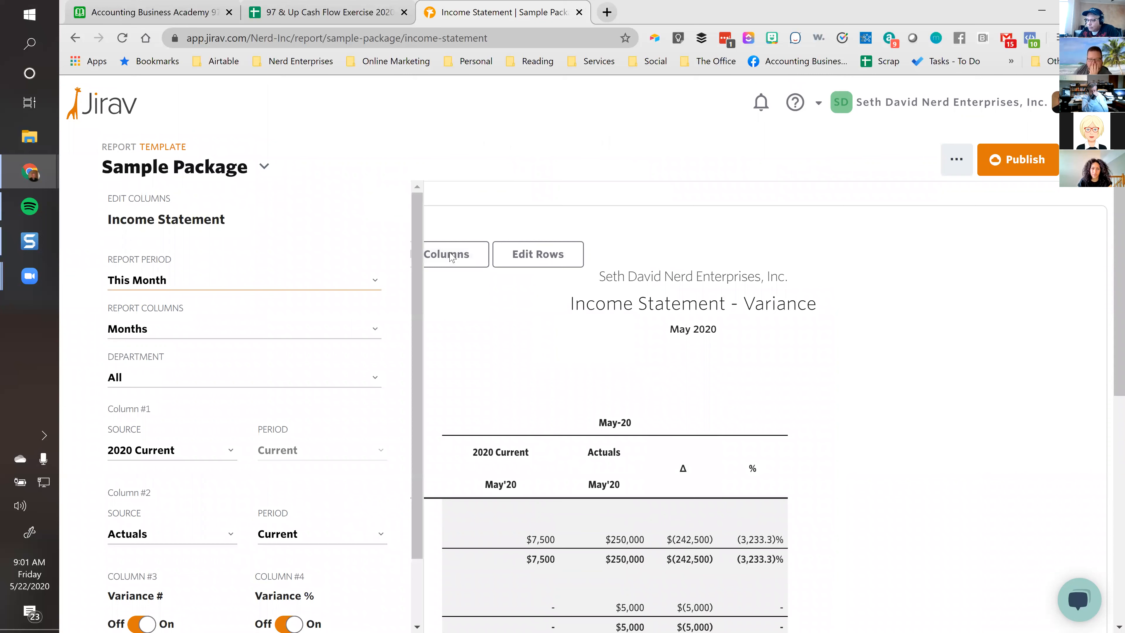
click(168, 451)
click(150, 528)
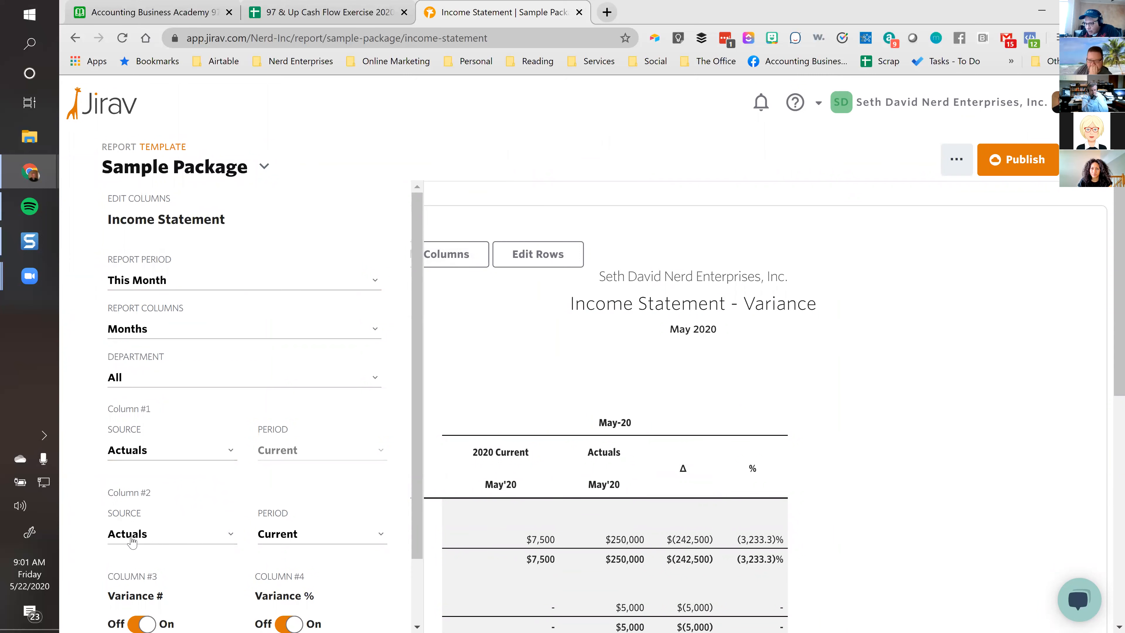
click(132, 535)
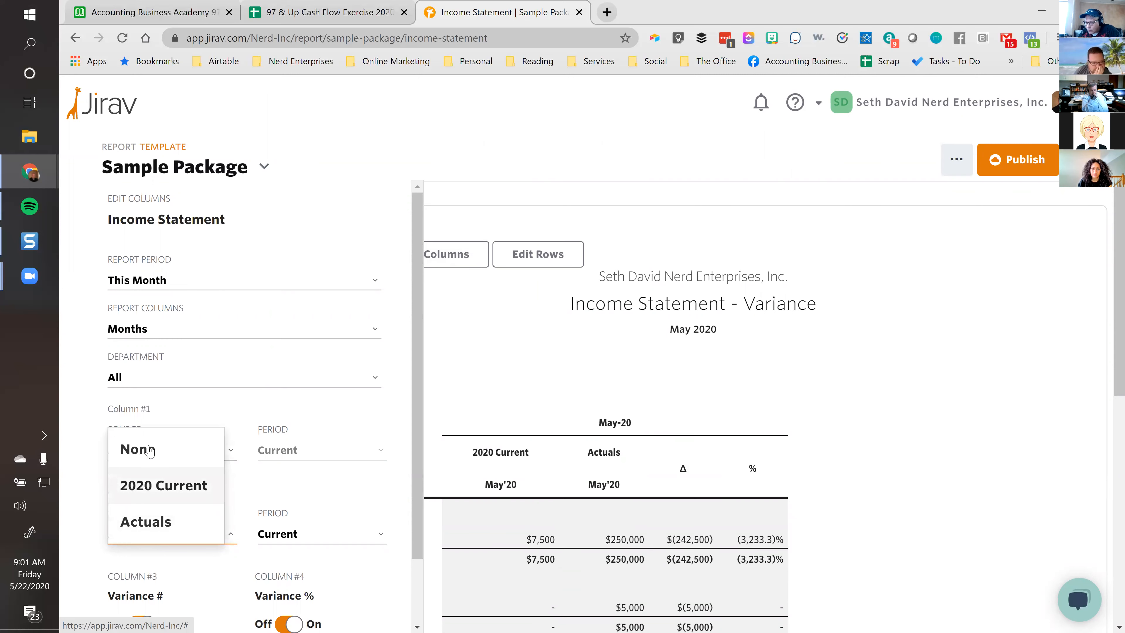
click(153, 480)
scroll(200, 537, down, 2)
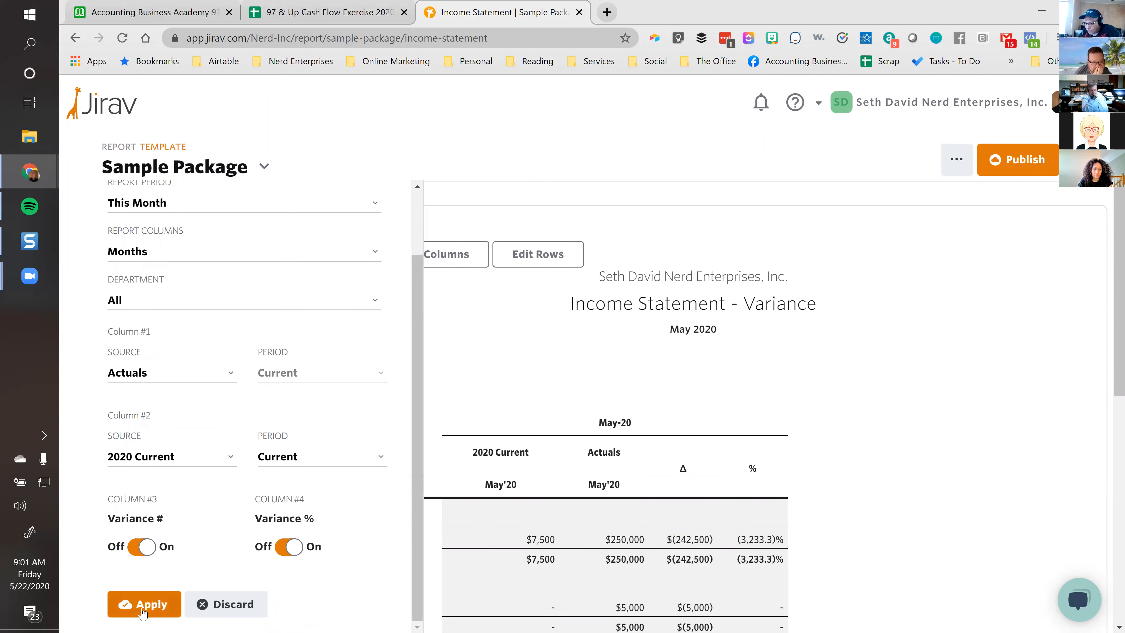
click(143, 613)
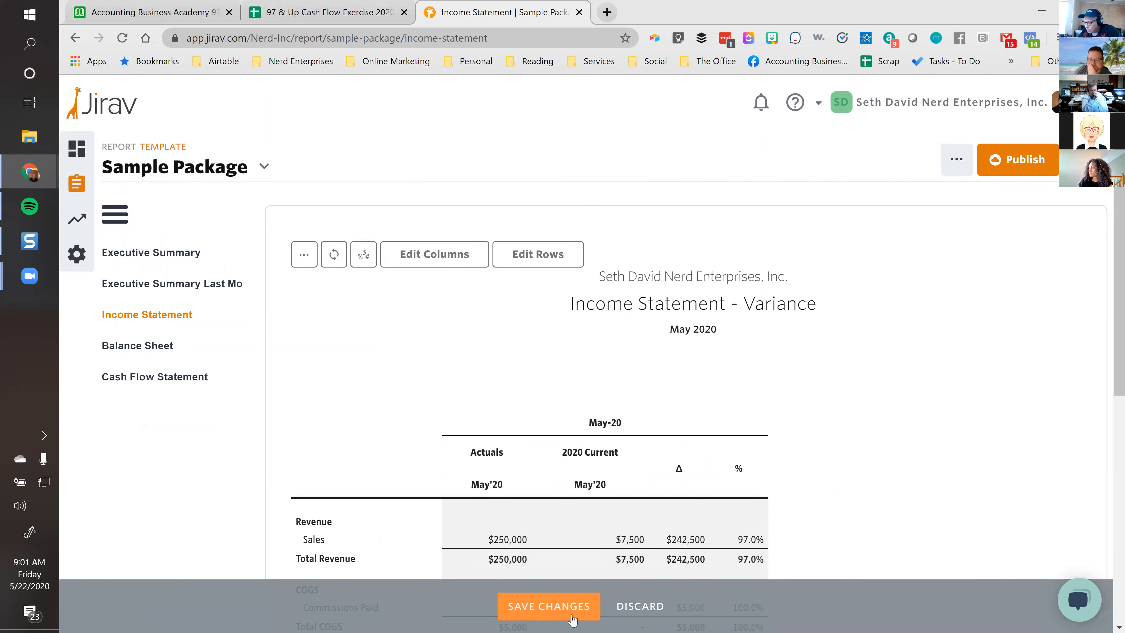
click(549, 605)
Compare the May-20 Sales row across Actuals, 2020 Current and the dollar and percentage variance columns.
scroll(816, 525, down, 3)
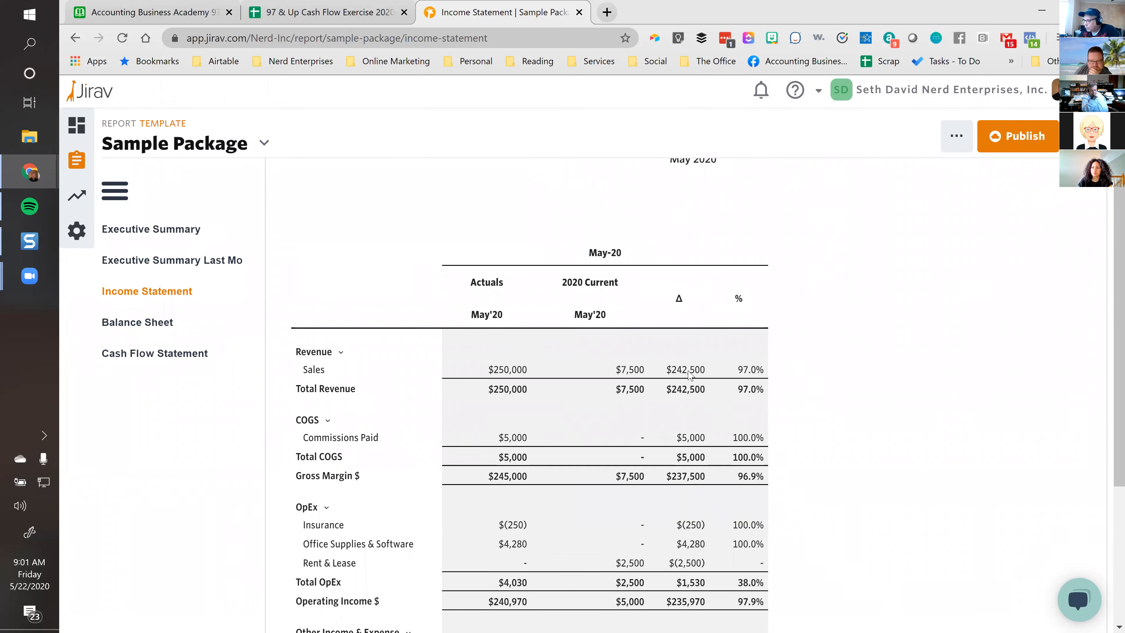
click(690, 374)
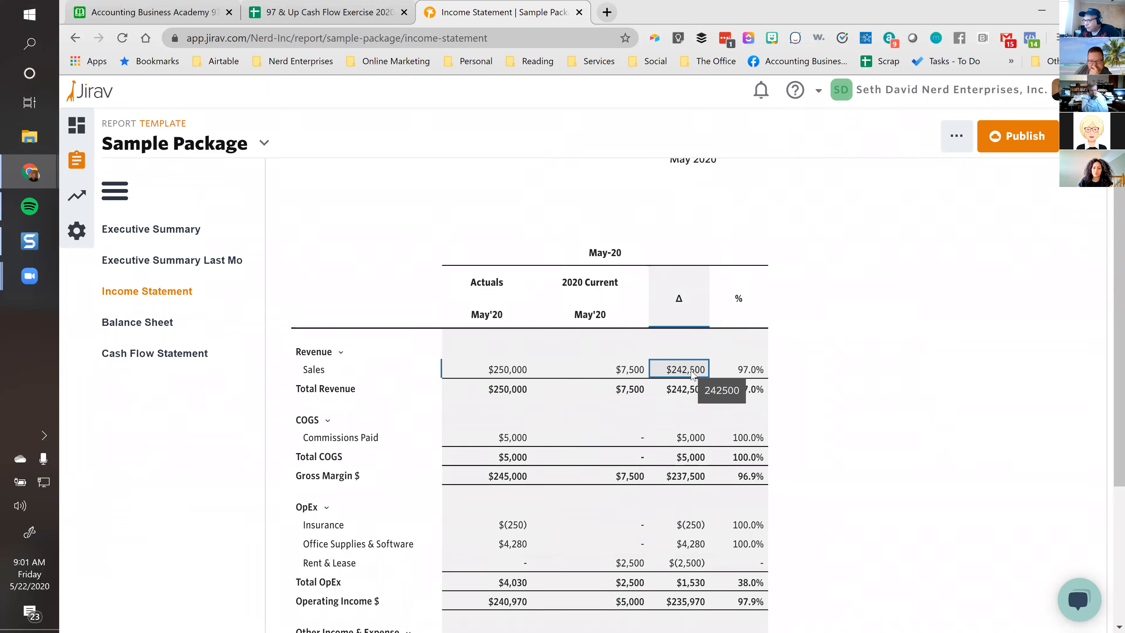
click(513, 374)
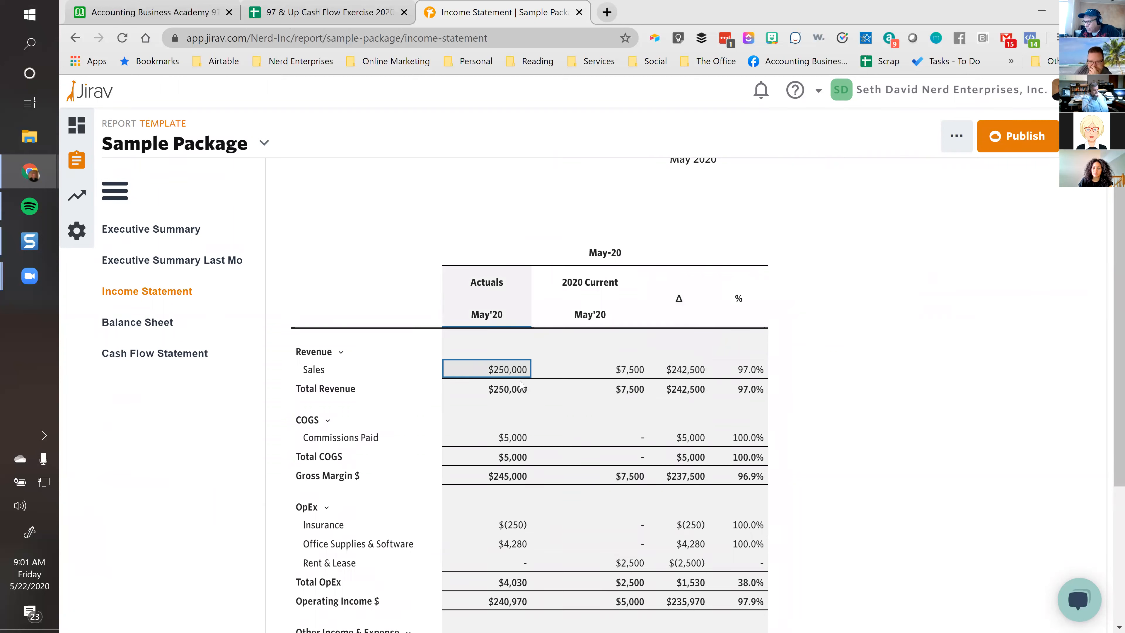
click(636, 374)
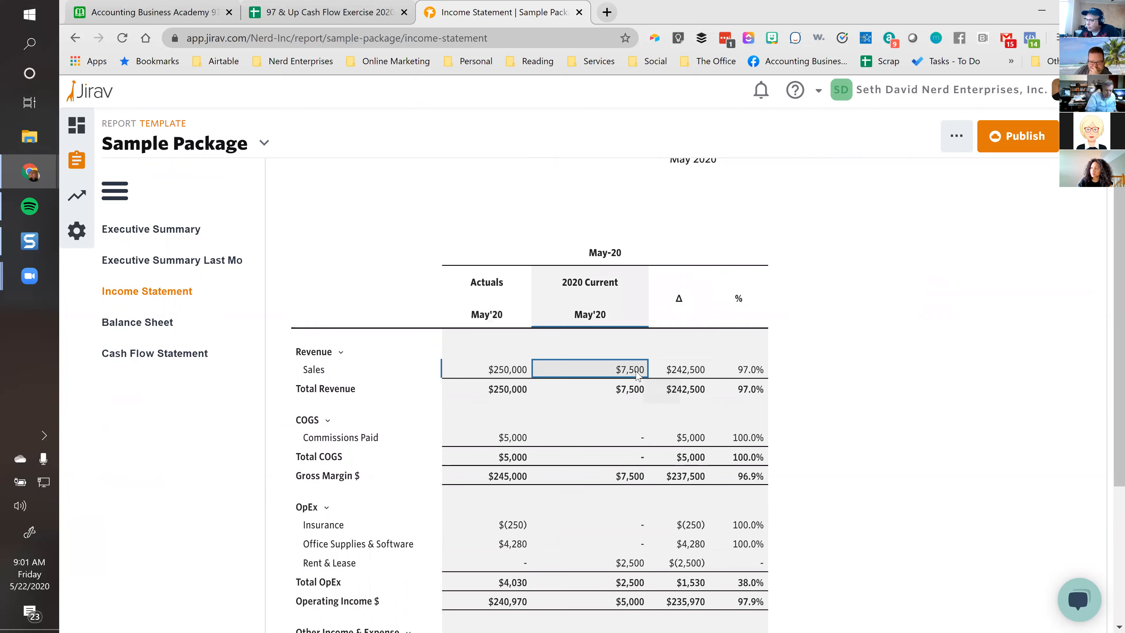
click(687, 375)
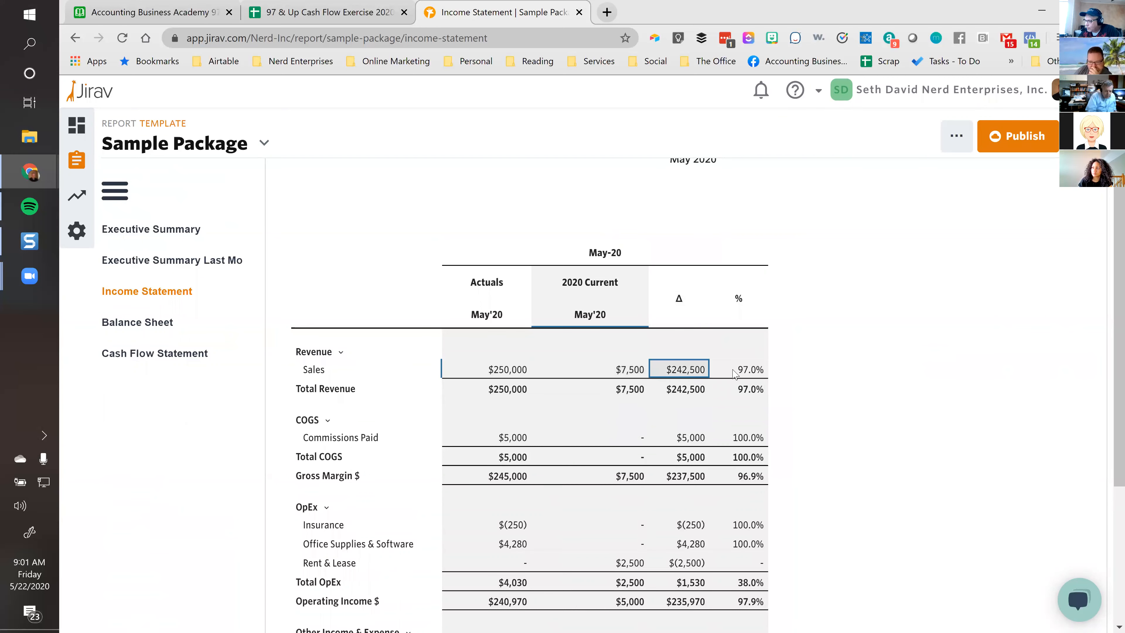
click(736, 372)
click(673, 374)
mouse_move(675, 375)
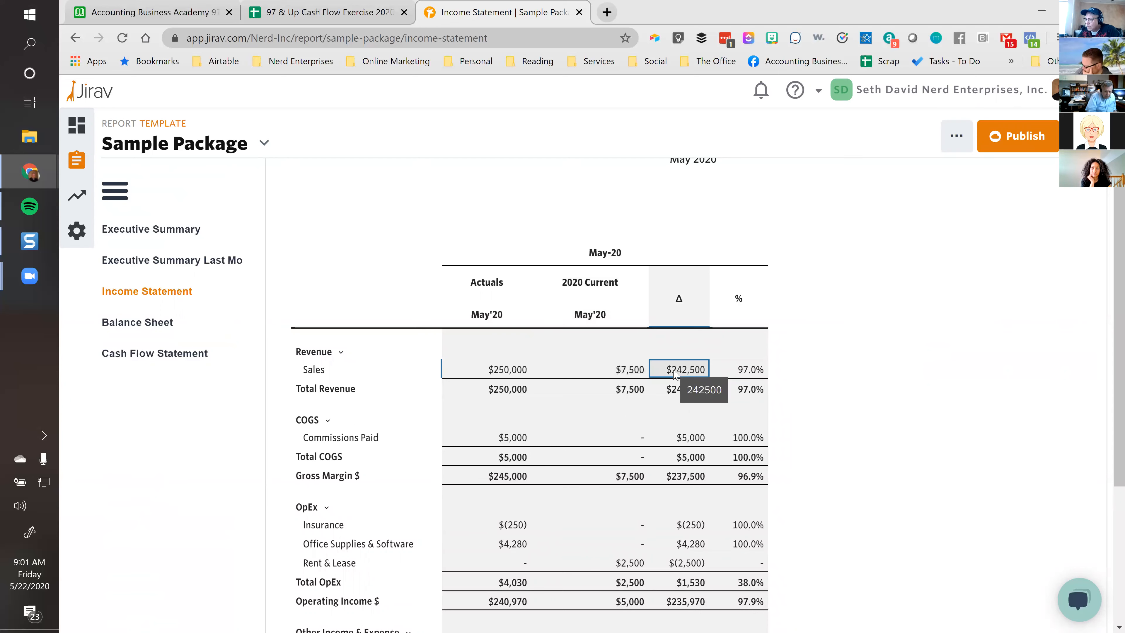
Look through the Income Statement's column and row editing settings, and go back to the Executive Summary report.
scroll(452, 297, up, 4)
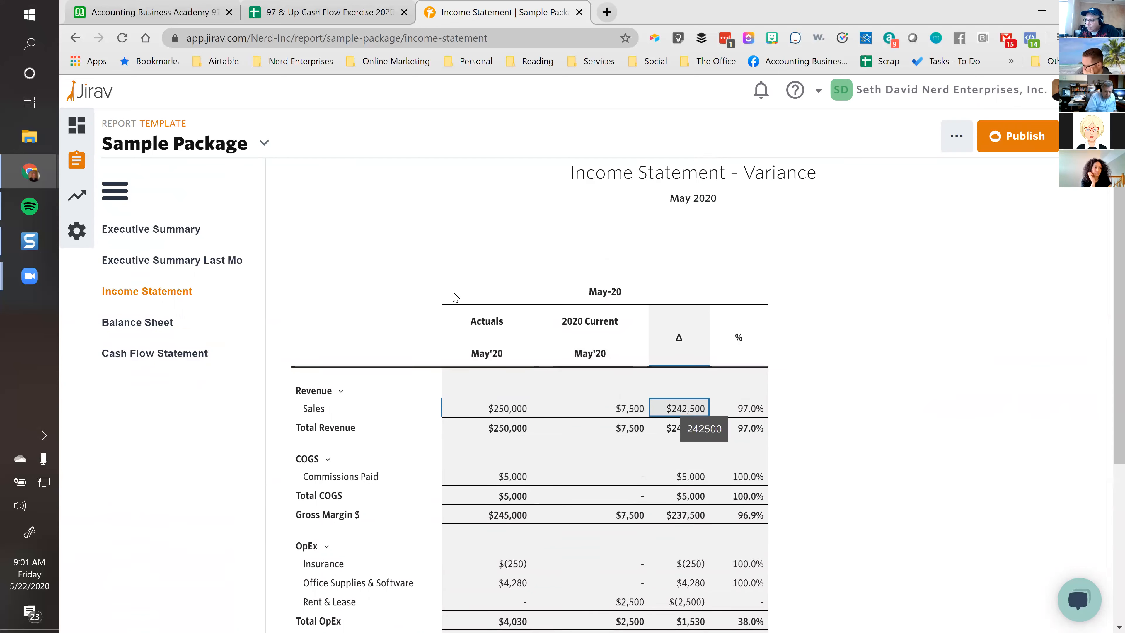
click(448, 257)
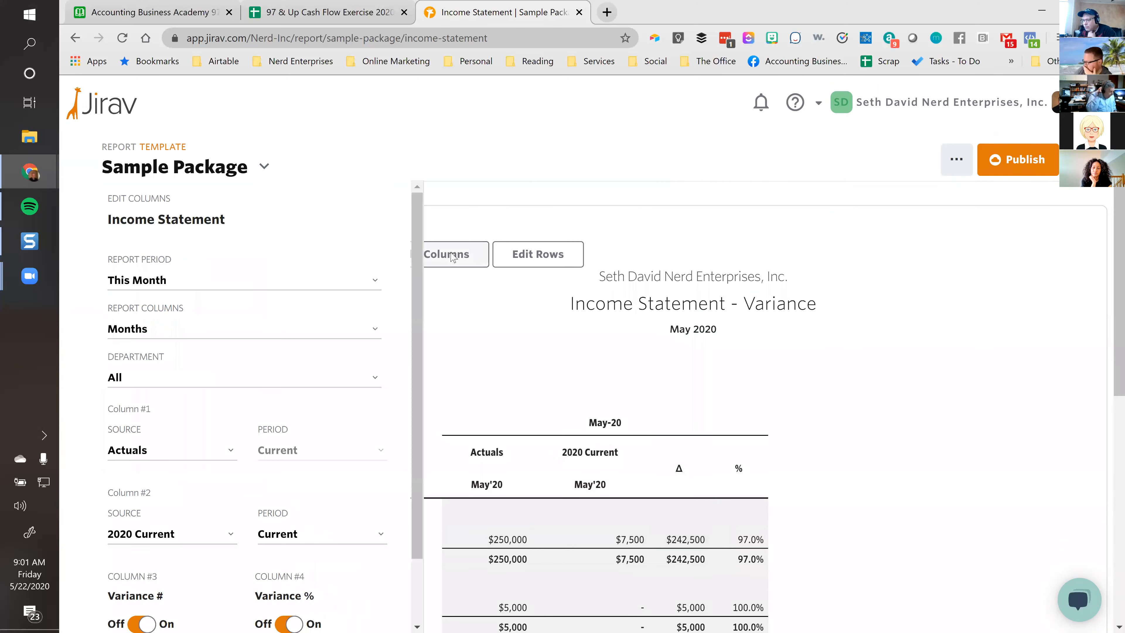
click(521, 255)
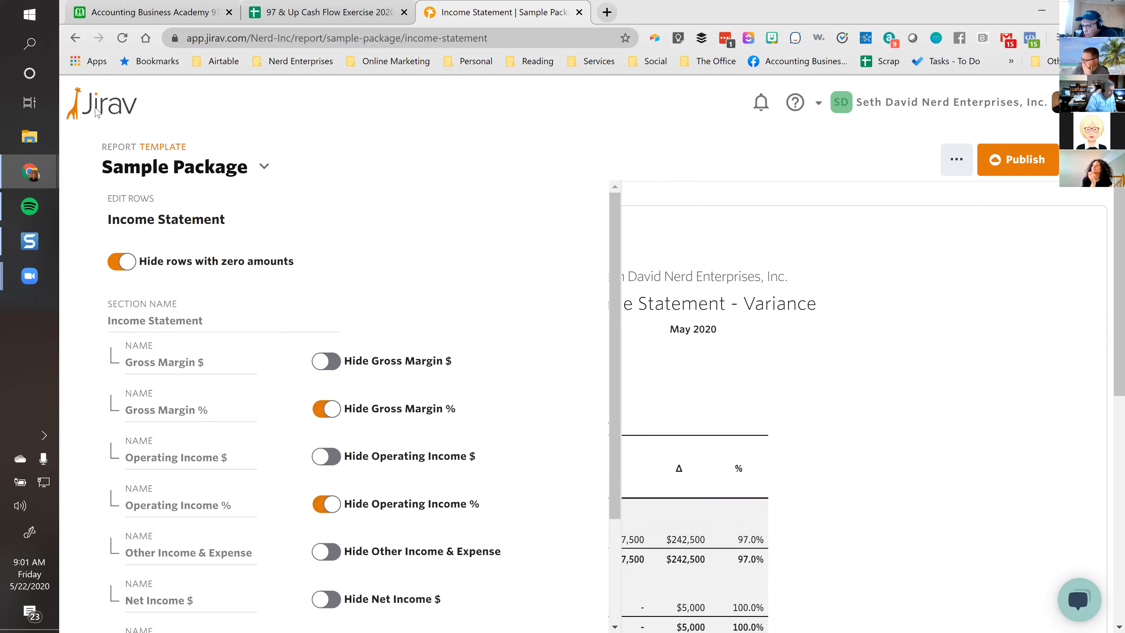
click(76, 38)
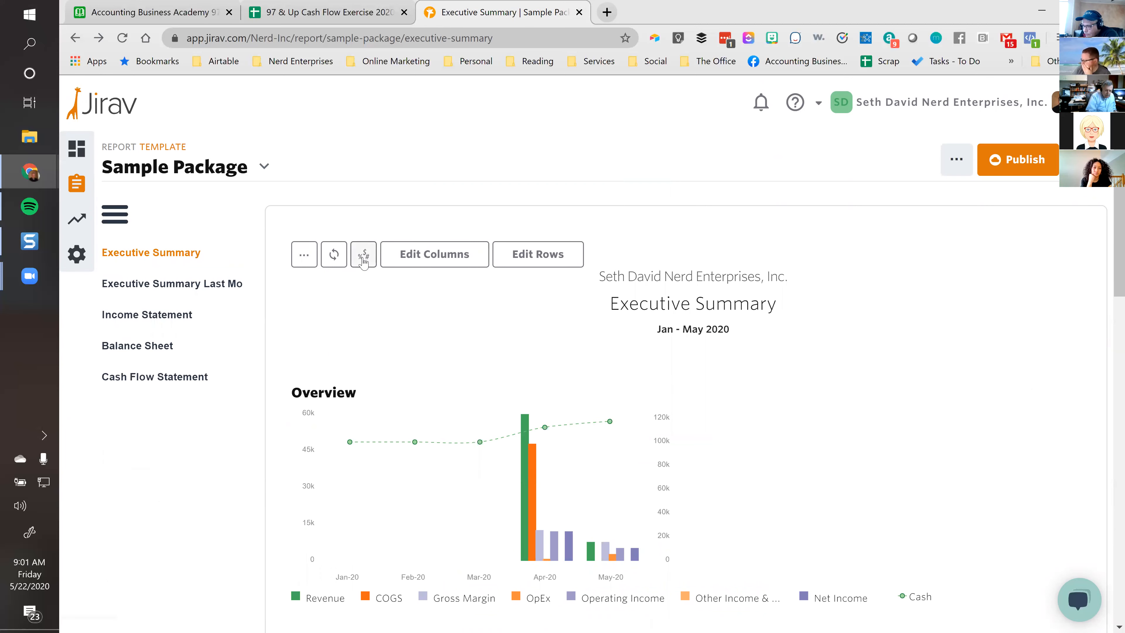
In the Executive Summary's format settings, set Favorable ($) to Green $9 and Unfavorable ($) to Red $9.
click(363, 261)
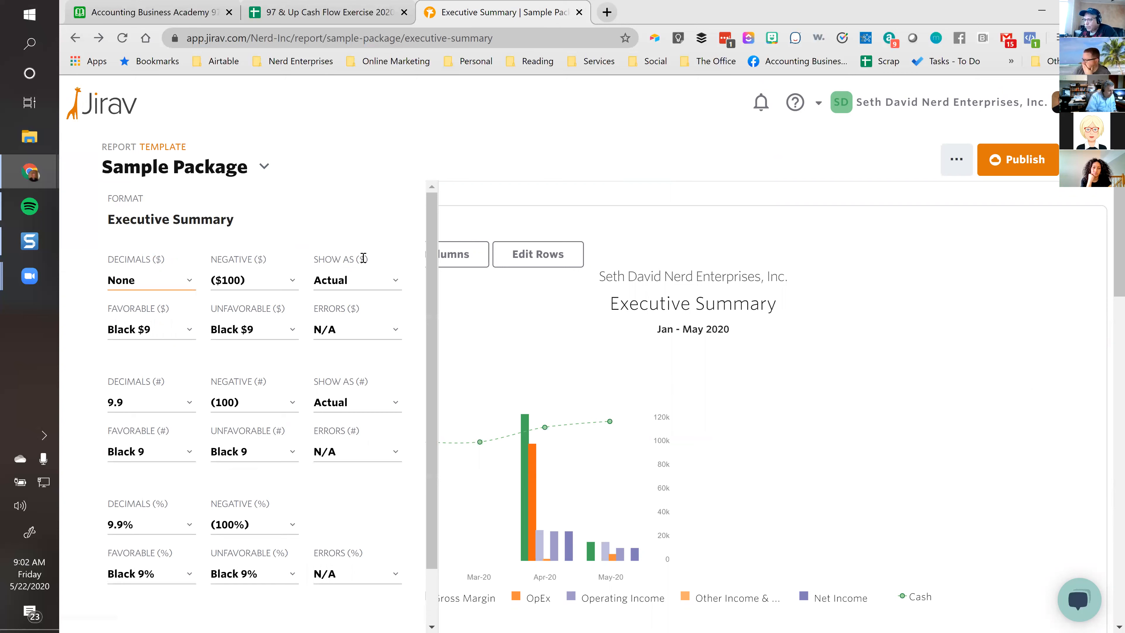
click(236, 283)
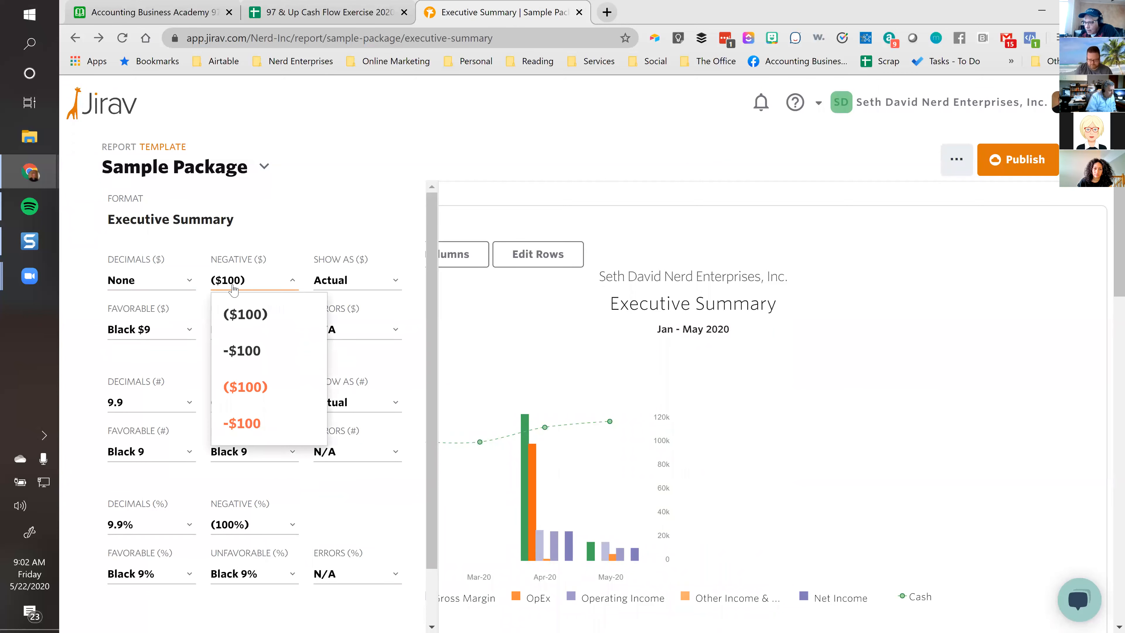
click(241, 276)
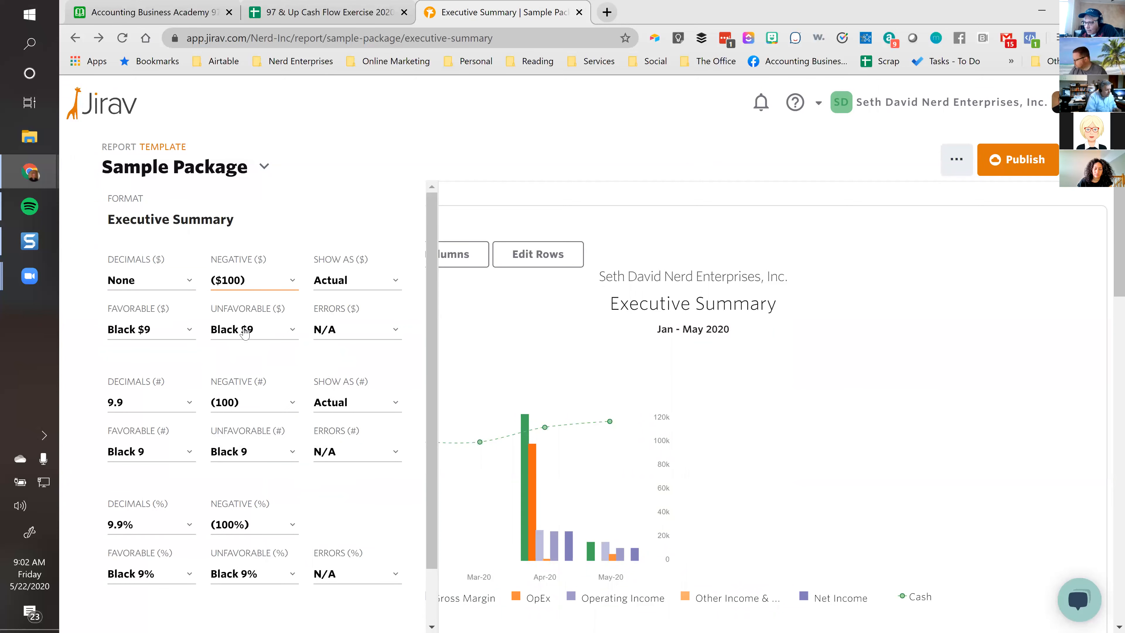
click(138, 332)
click(146, 400)
click(225, 335)
click(244, 399)
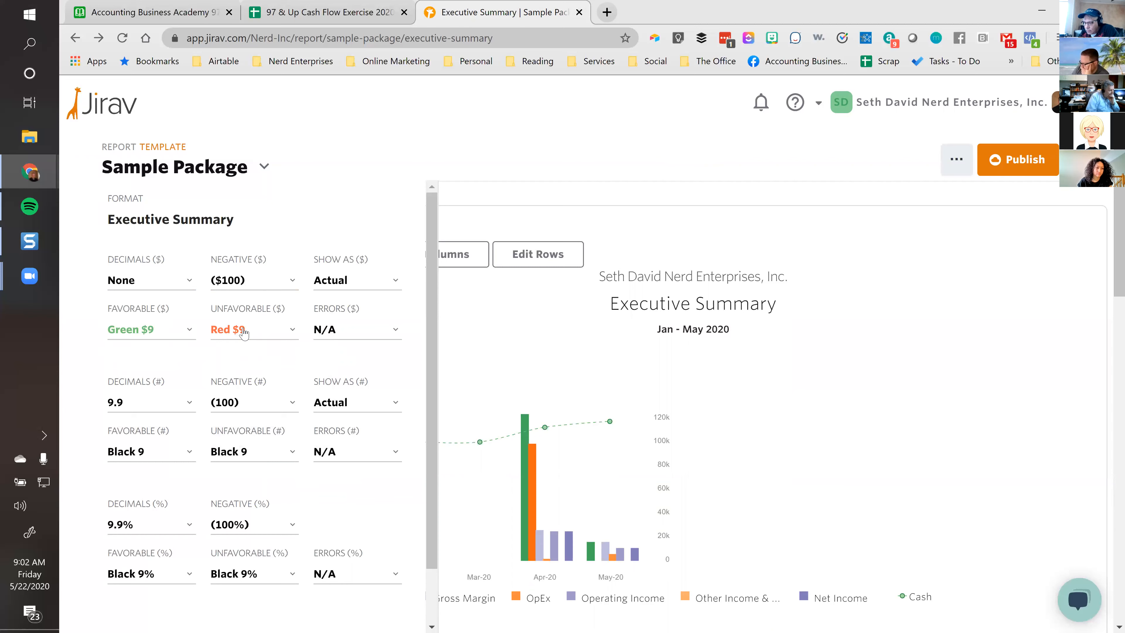
Apply the format settings and save the changes to the Executive Summary.
scroll(277, 431, down, 2)
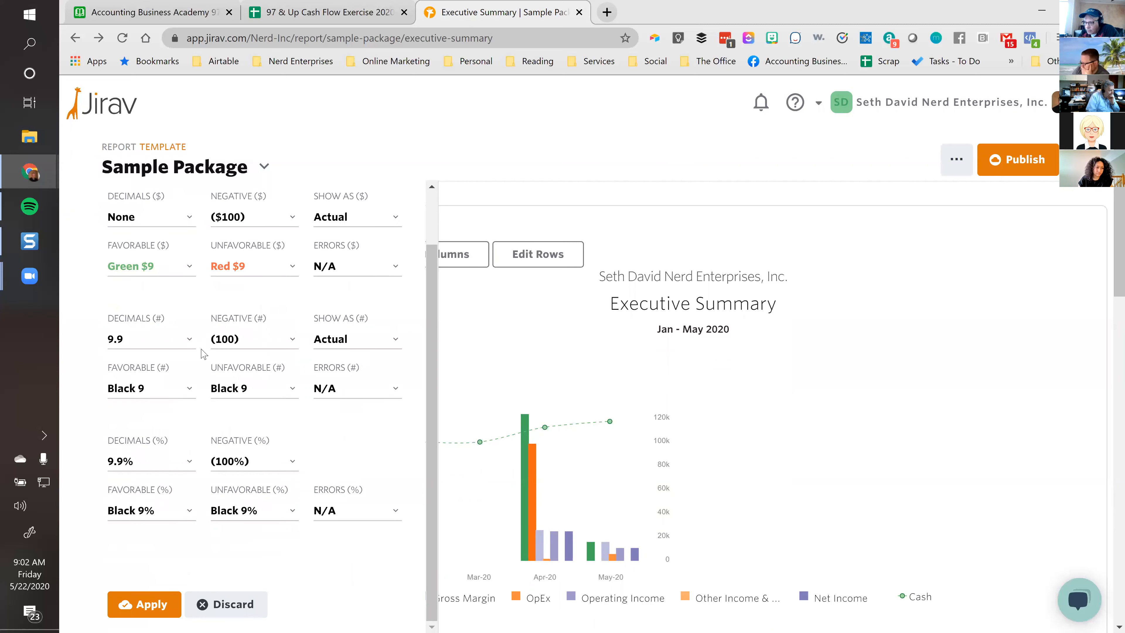
scroll(423, 562, down, 2)
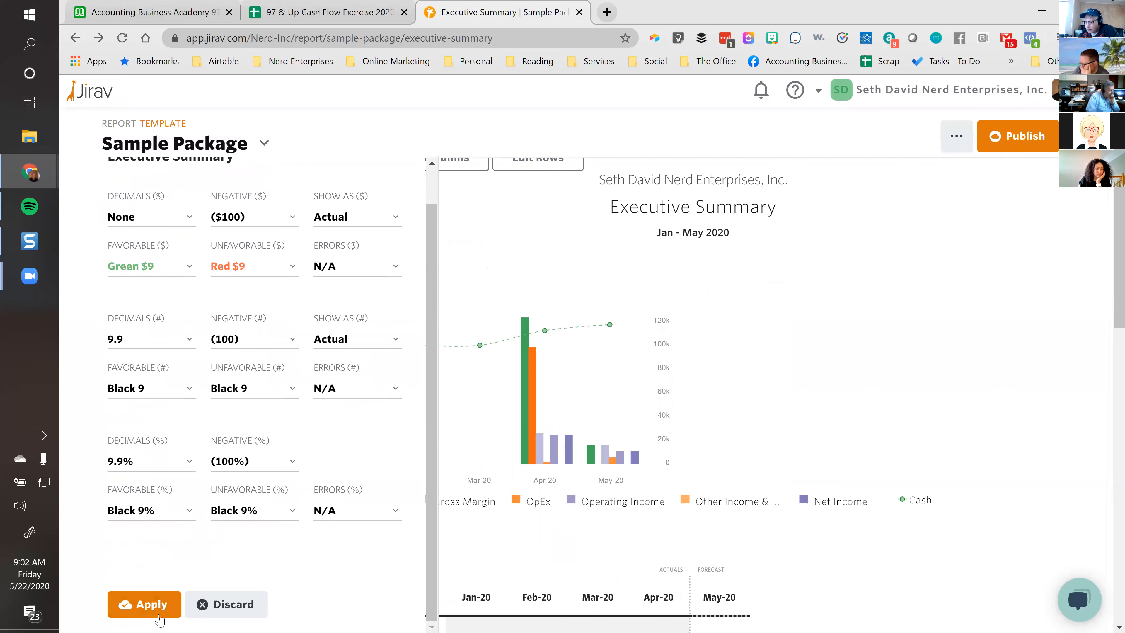
click(144, 606)
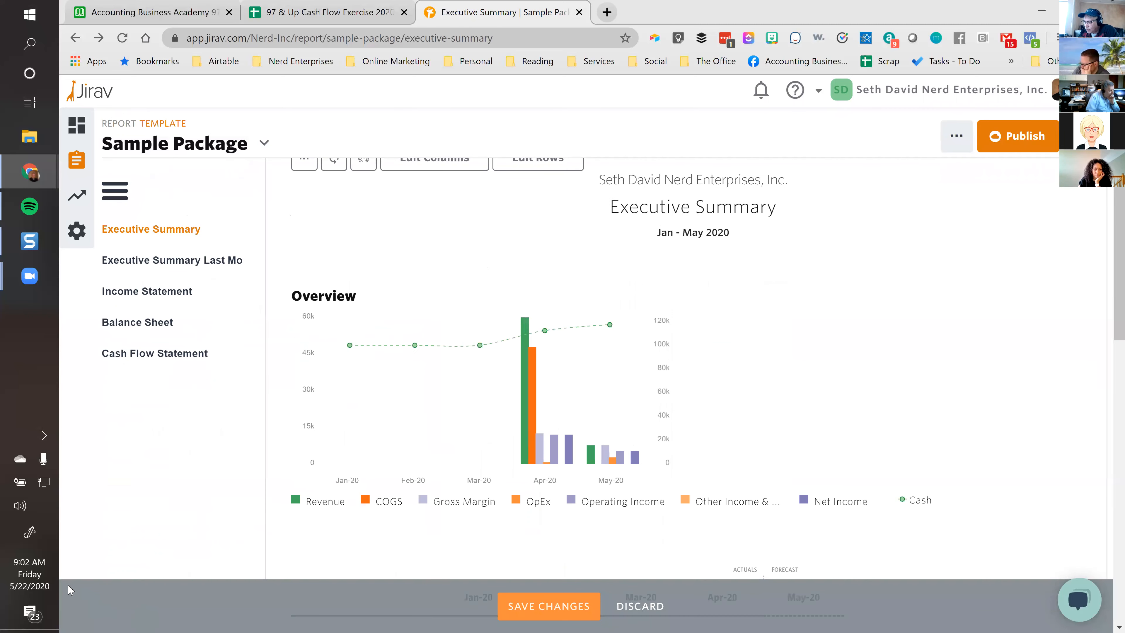
click(543, 612)
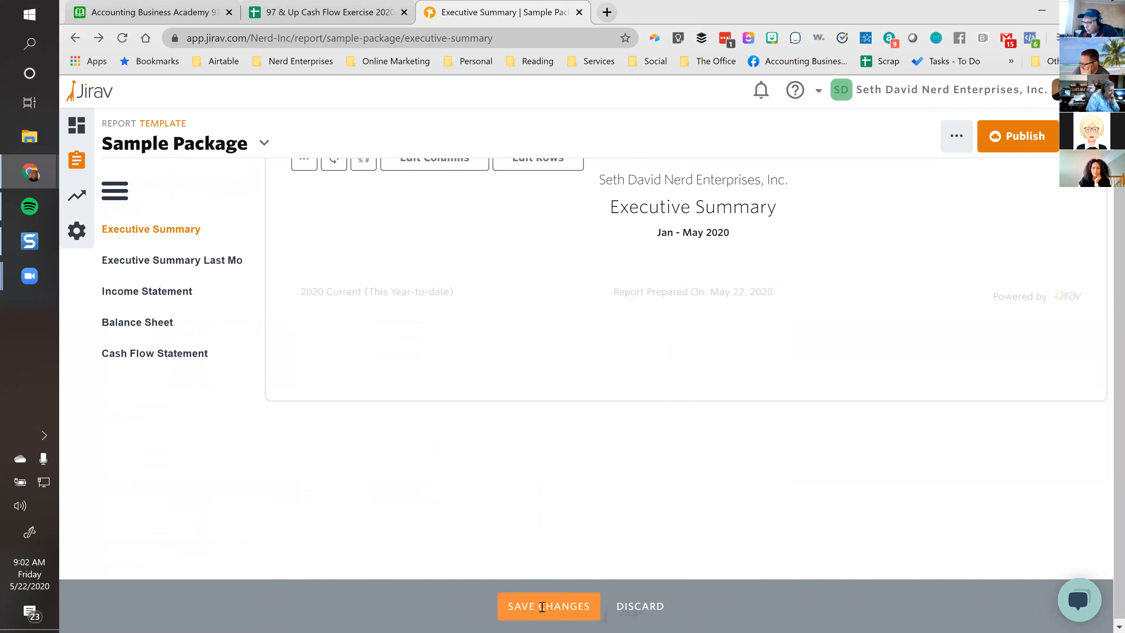
Review the Executive Summary's Overview chart and its January to May table down to the Headcount section.
scroll(911, 395, down, 6)
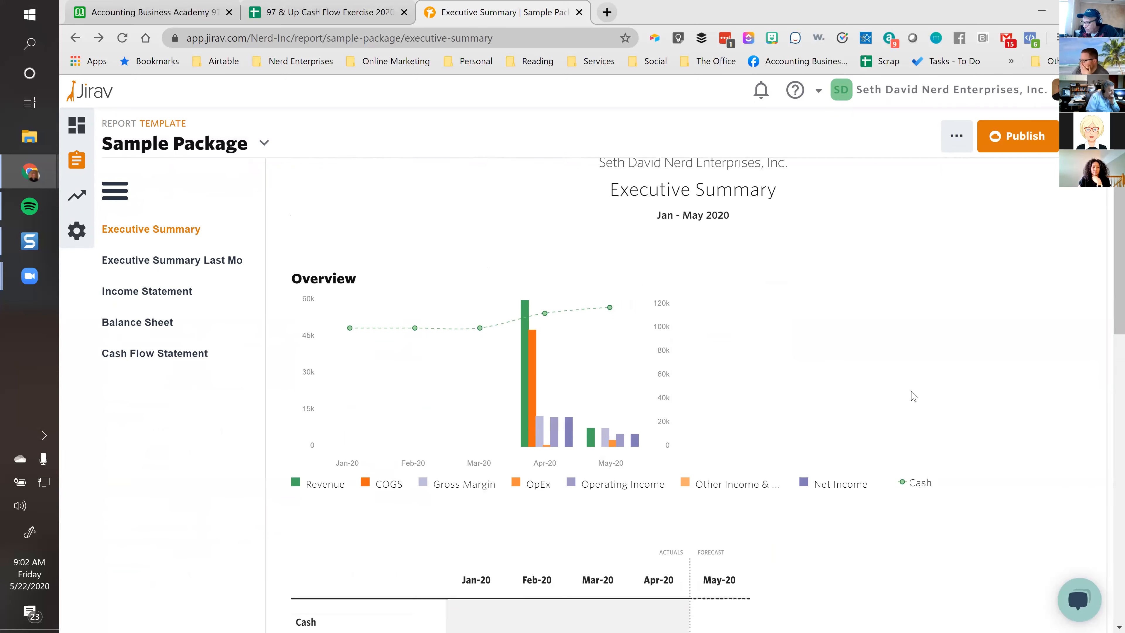
scroll(913, 396, down, 4)
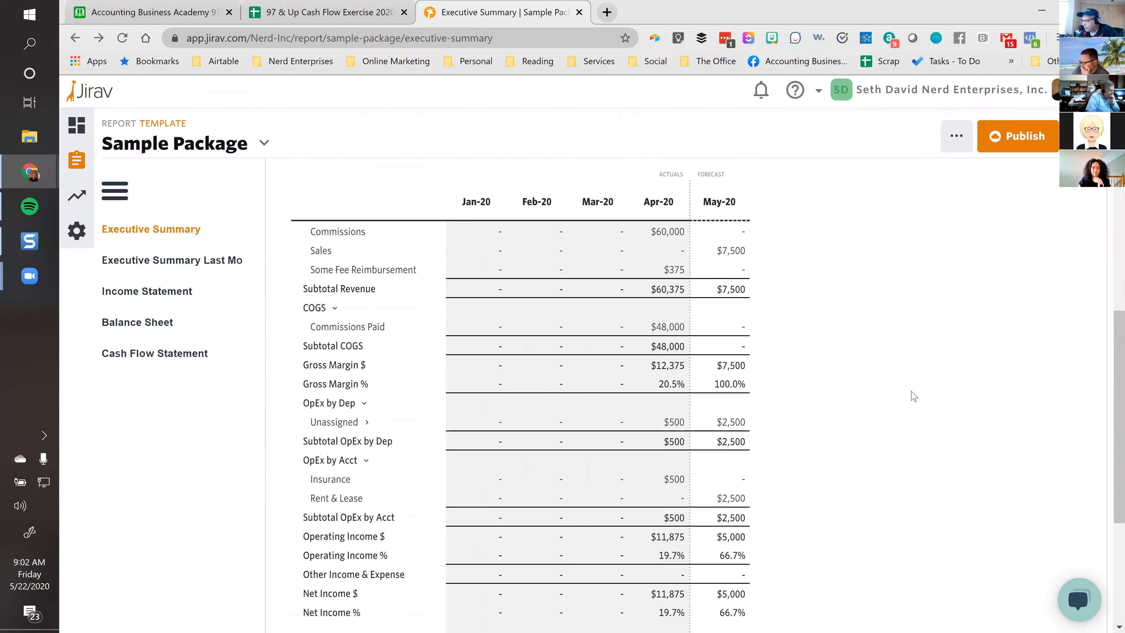
scroll(913, 396, down, 3)
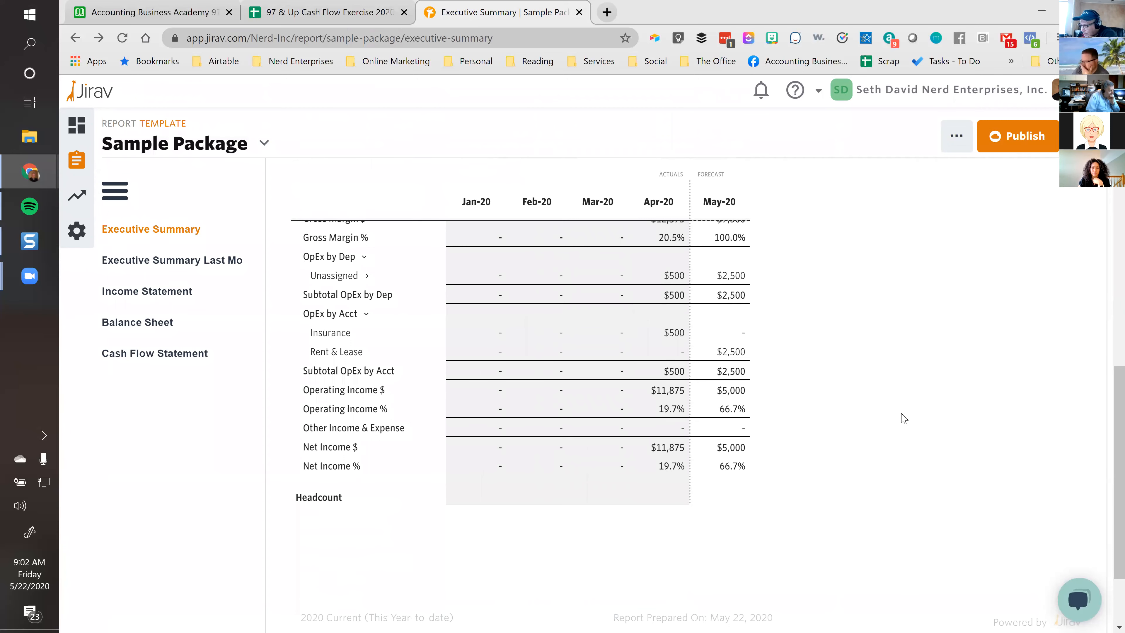
scroll(903, 419, up, 8)
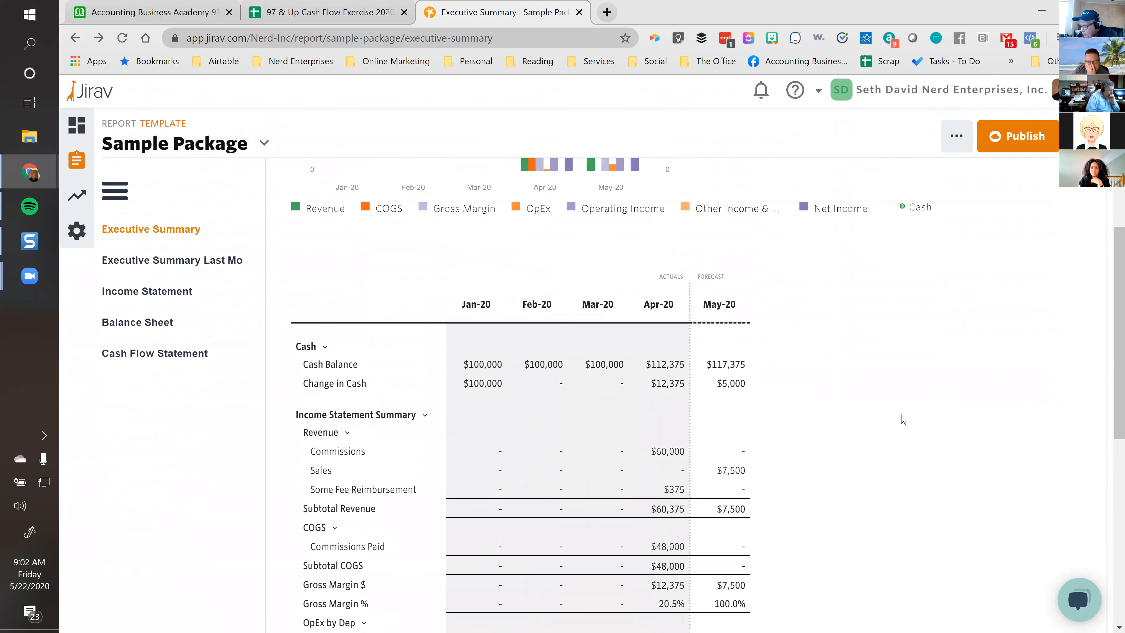
scroll(901, 417, up, 6)
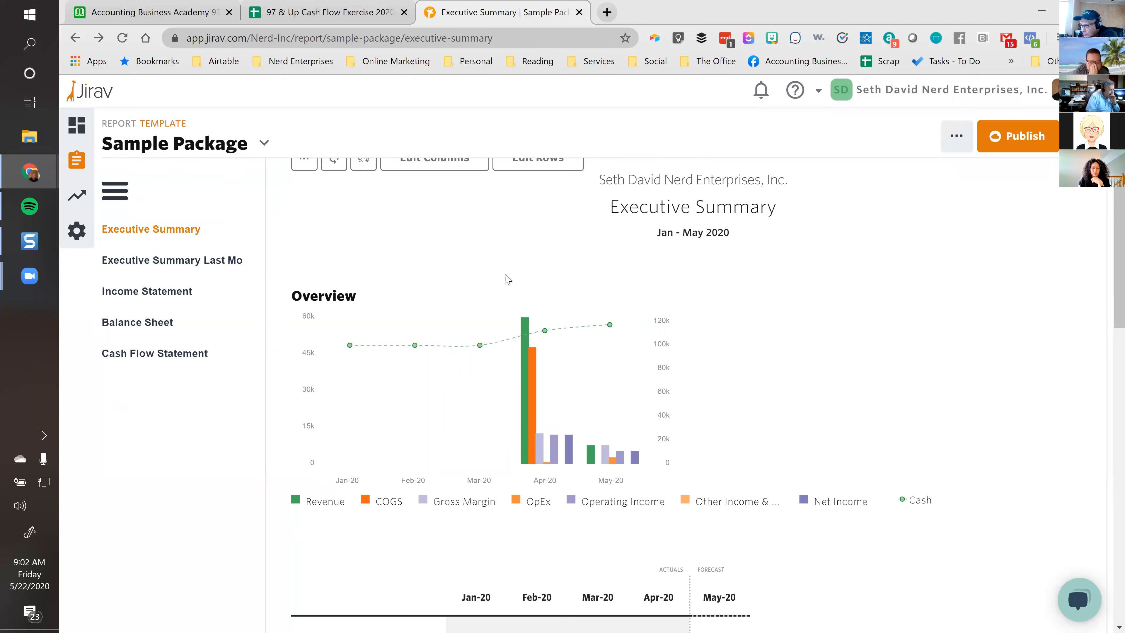
In the Executive Summary's column settings, set the report period to This Month and keep Months as the report columns.
scroll(508, 279, up, 2)
click(430, 253)
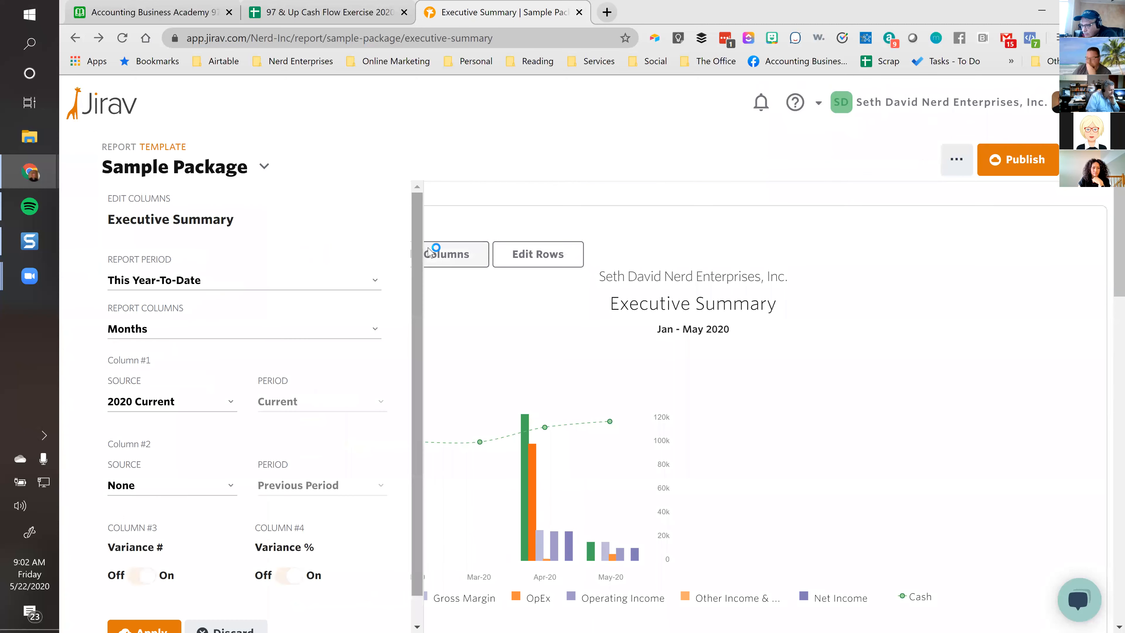
click(191, 283)
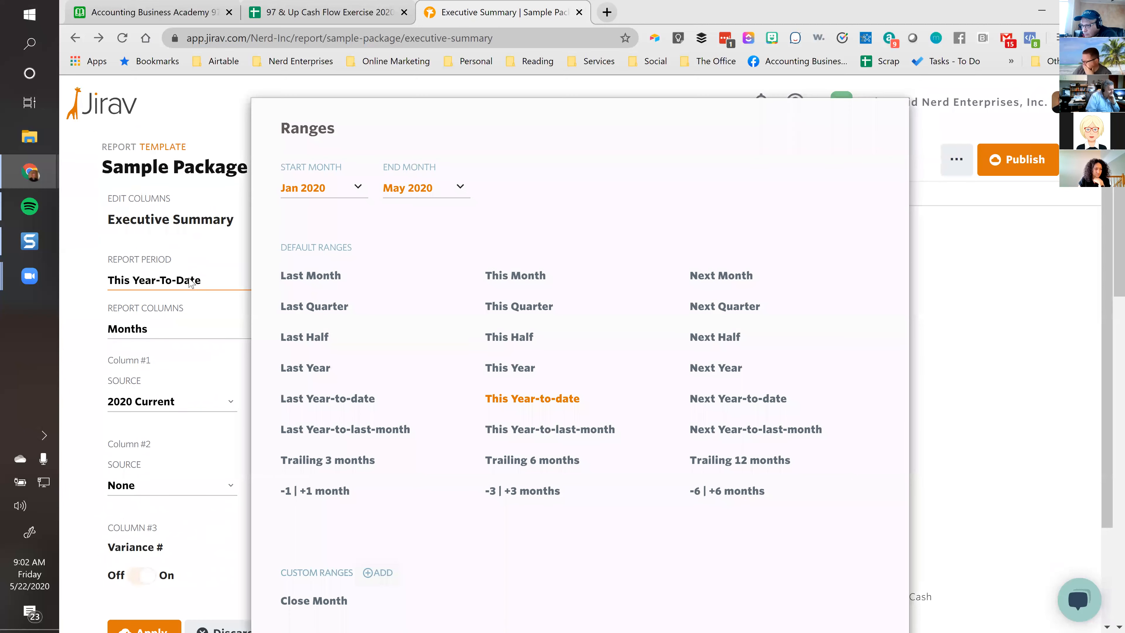
click(517, 276)
scroll(420, 510, down, 3)
click(317, 573)
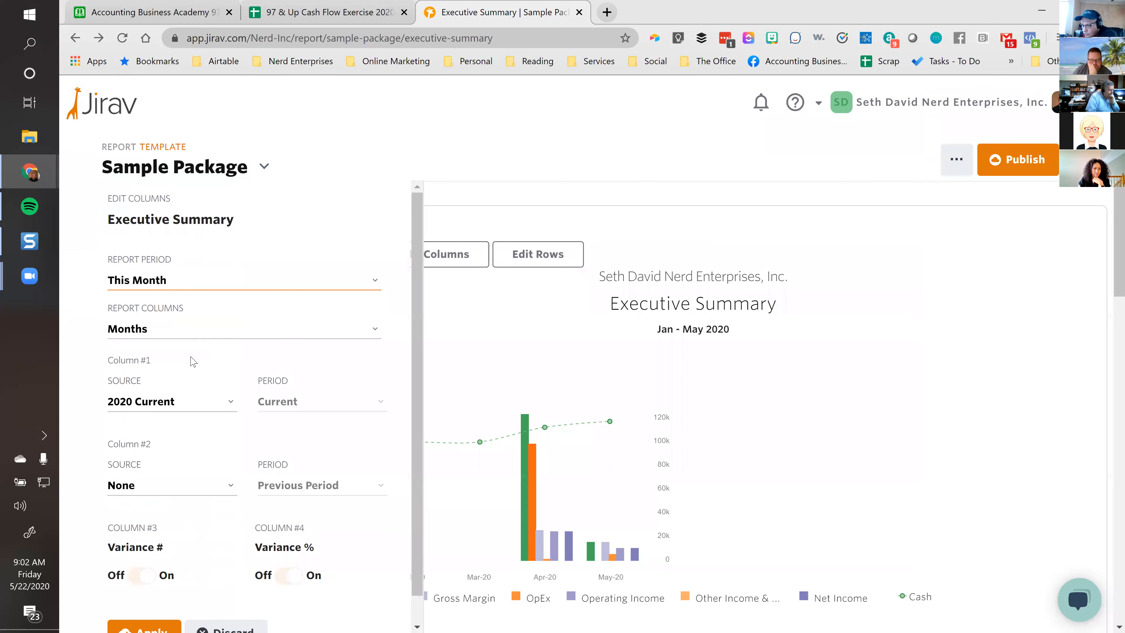
click(177, 330)
click(209, 338)
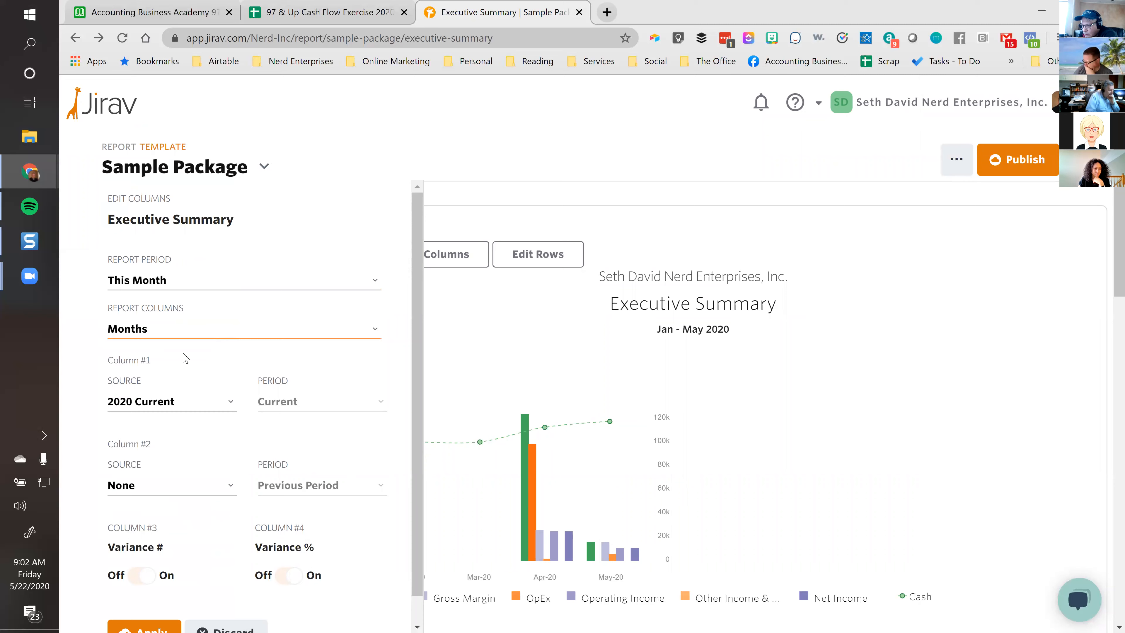
scroll(151, 475, down, 1)
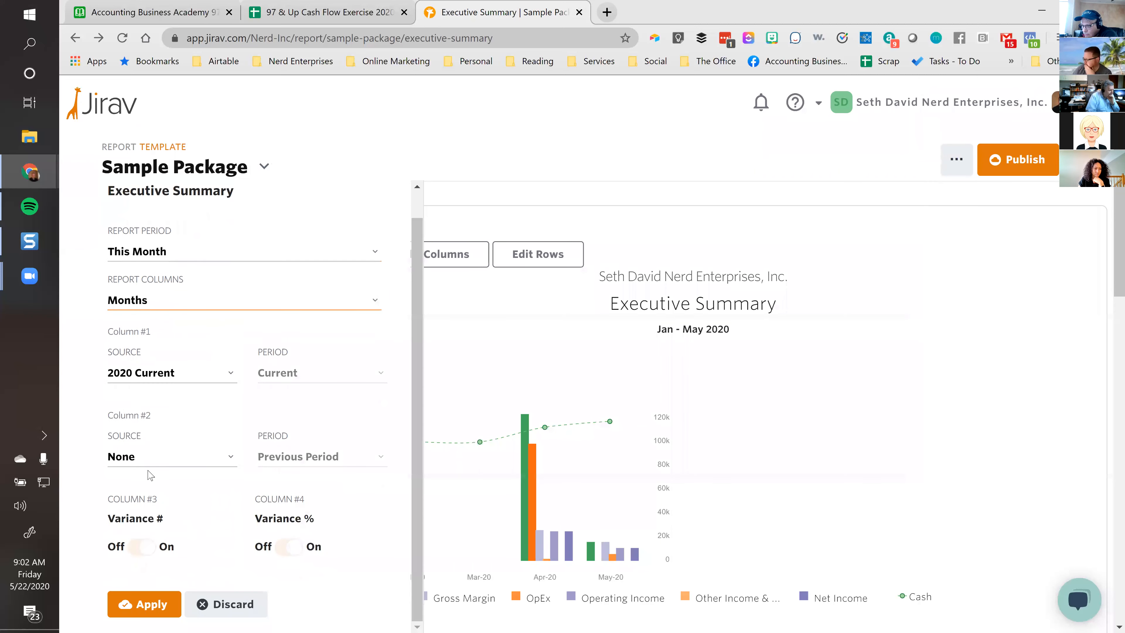
Set the Executive Summary's Column #2 source to Actuals with the Current period, and apply the column settings.
click(141, 460)
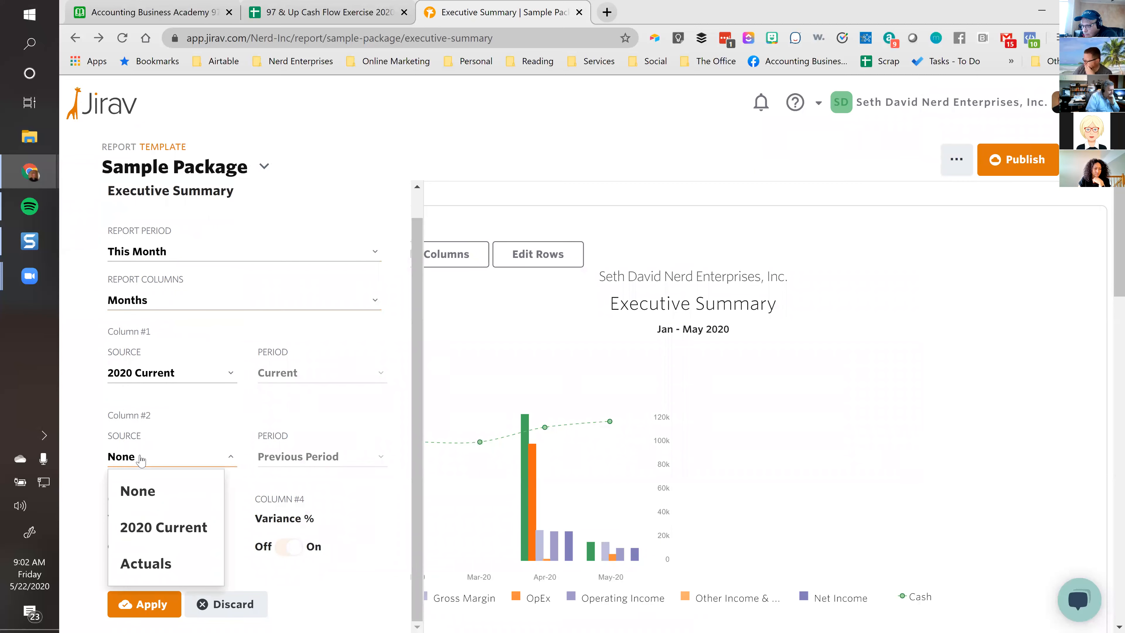
click(140, 564)
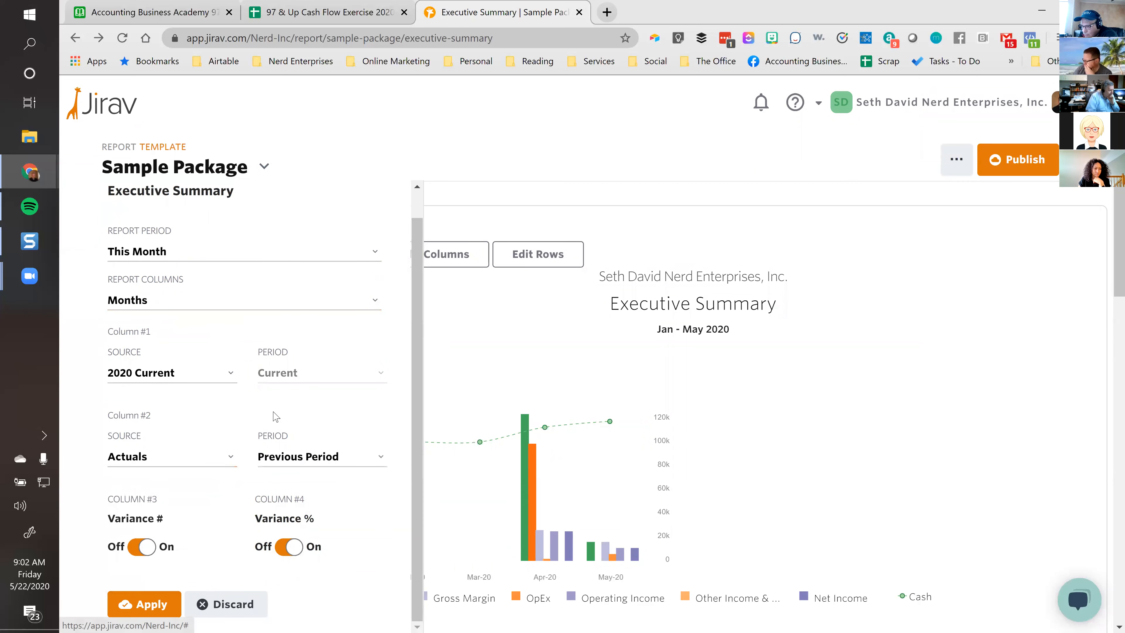
click(296, 464)
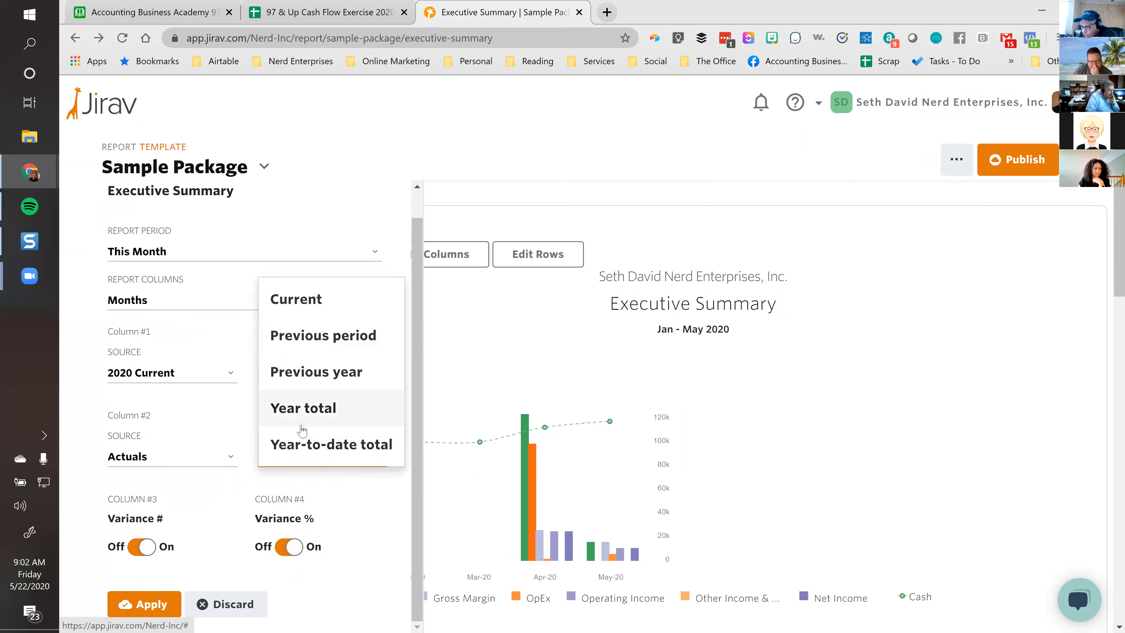
click(295, 303)
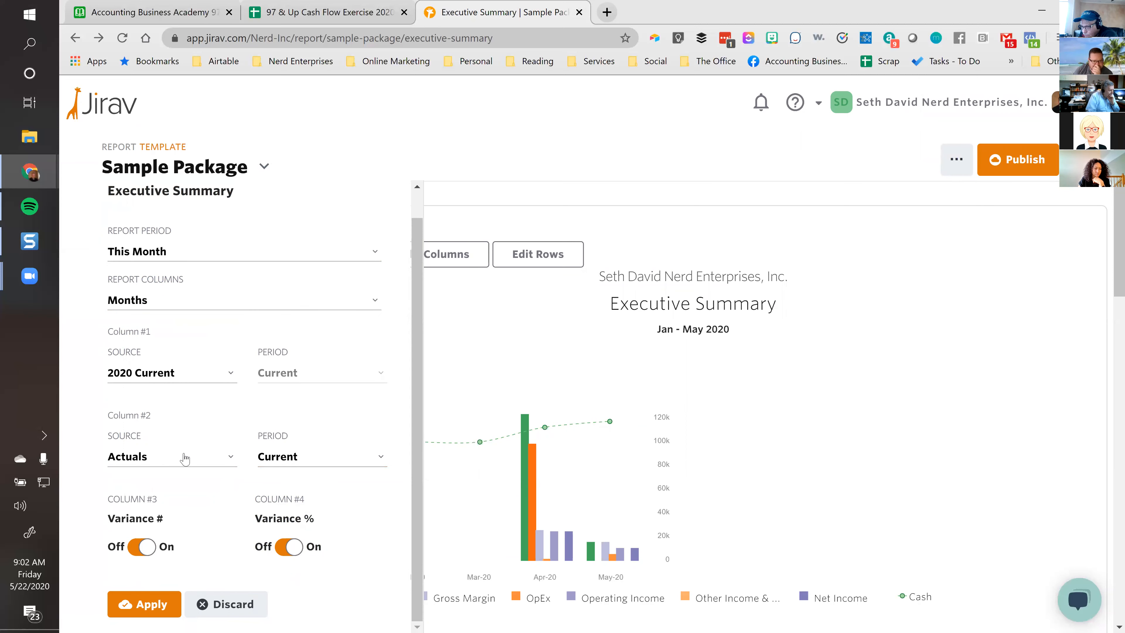
scroll(183, 430, up, 2)
scroll(190, 376, down, 2)
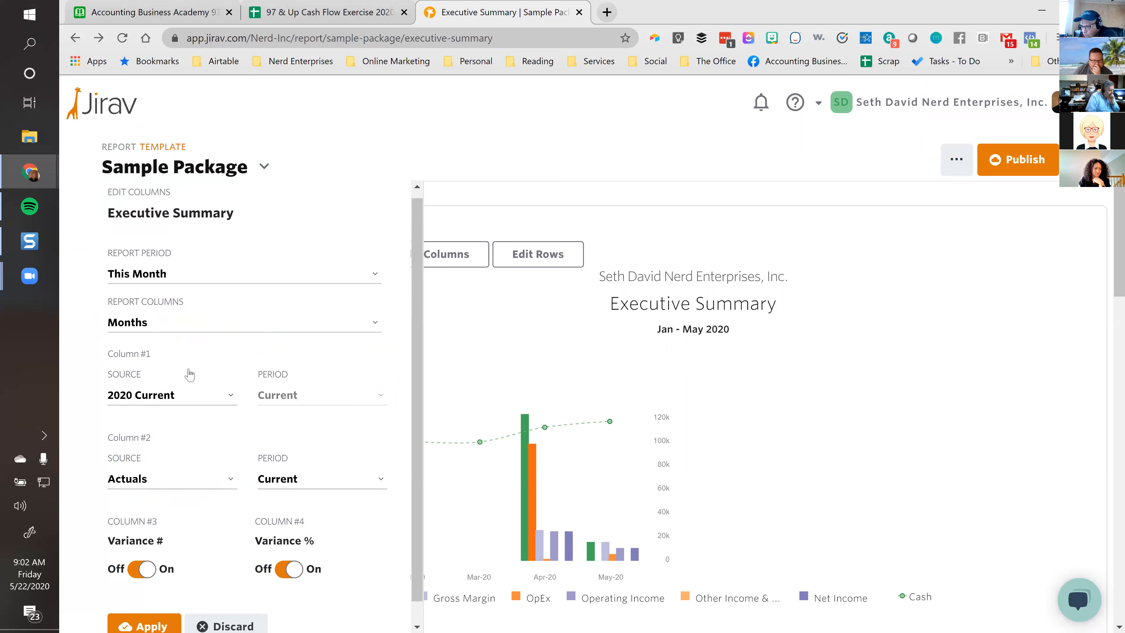
click(118, 611)
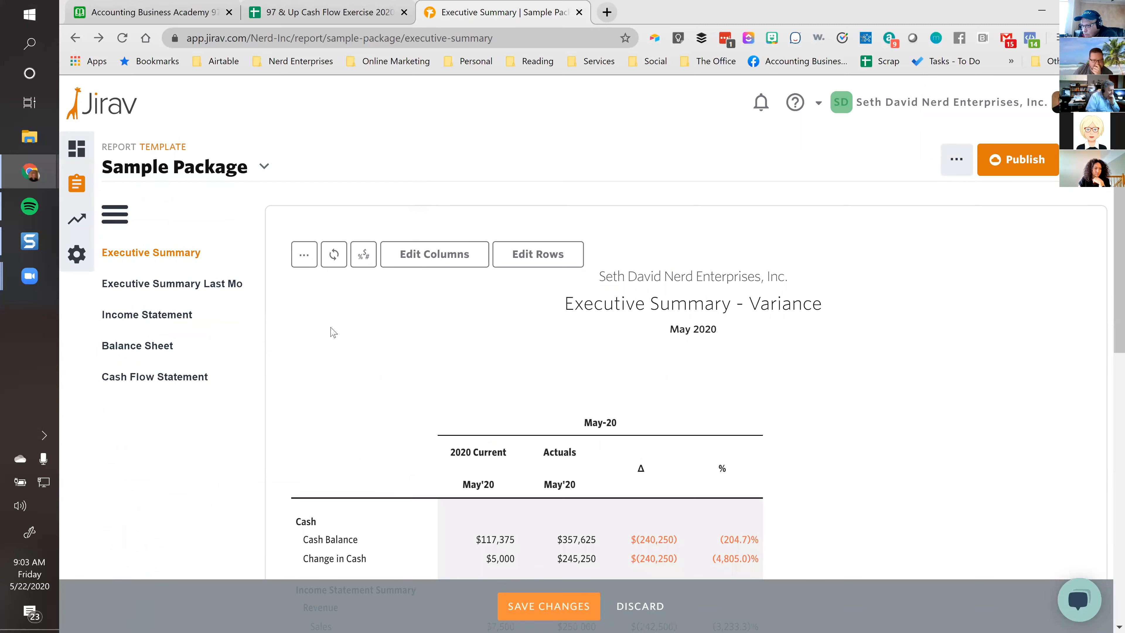
Leave the Executive Summary without saving its column changes and open the Income Statement report.
click(171, 316)
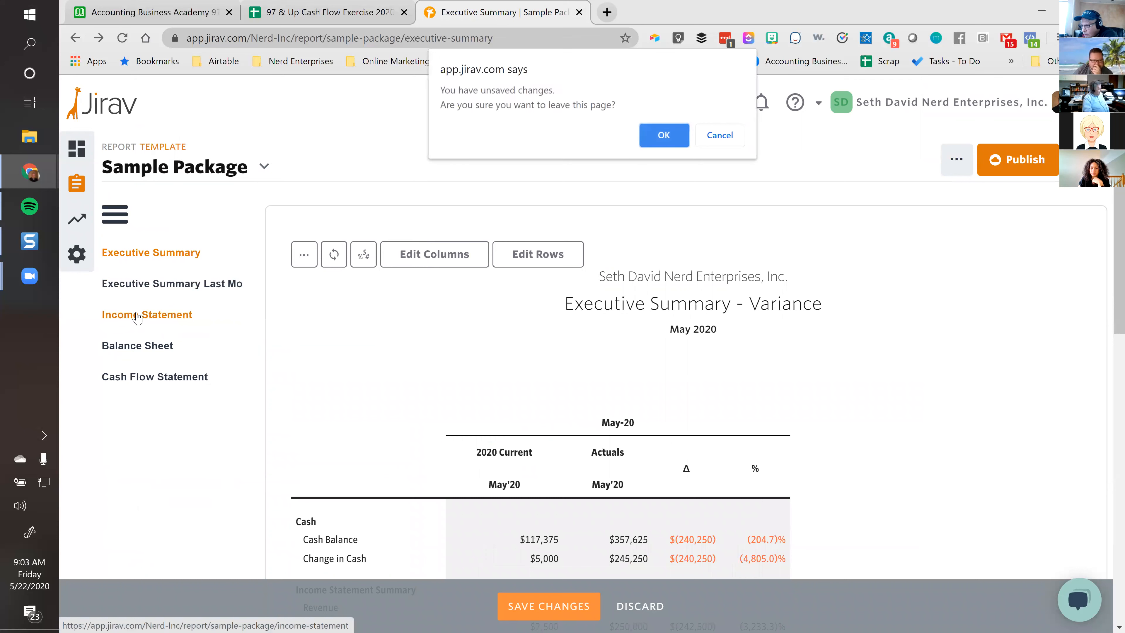
click(664, 135)
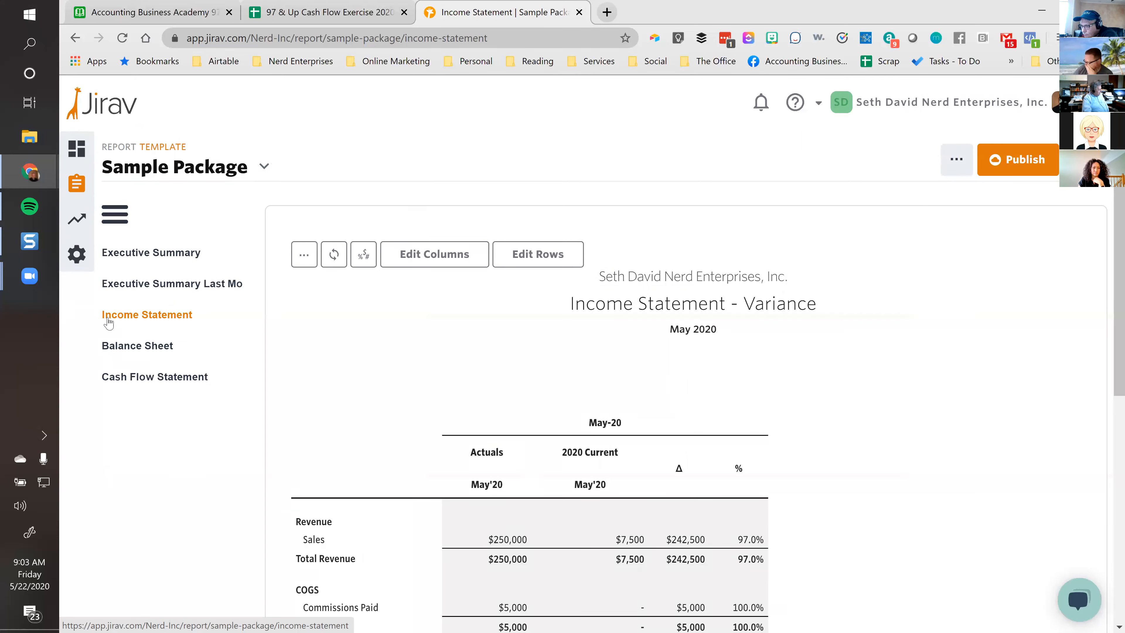
Format the Income Statement with Favorable ($) as Green $9 and Unfavorable ($) as Red $9, and save the changes.
click(364, 255)
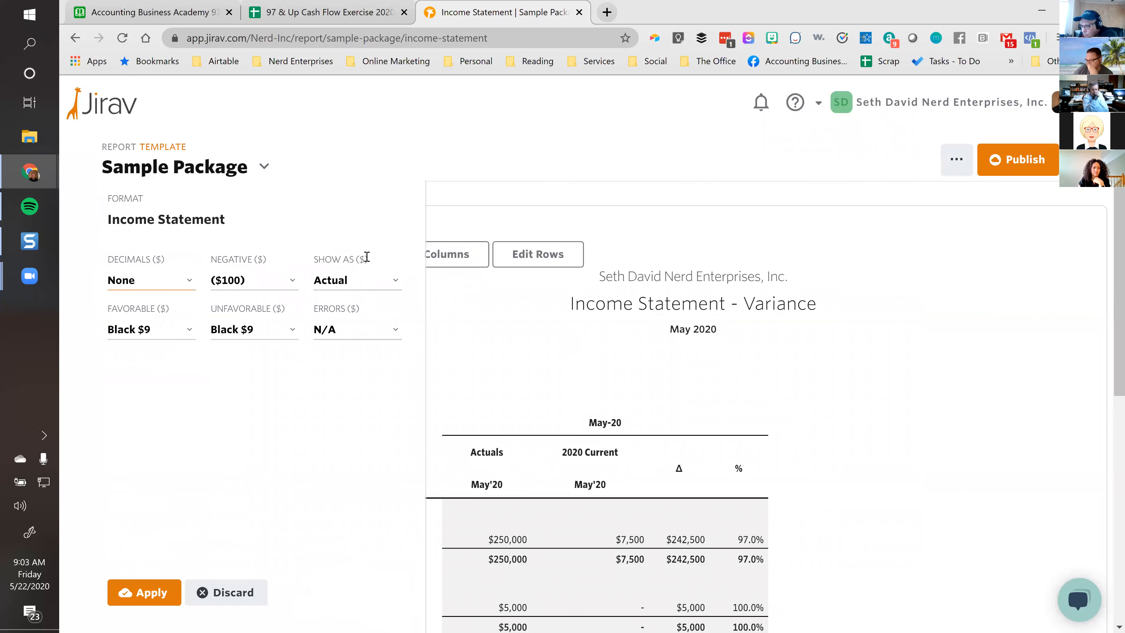
click(128, 330)
click(135, 401)
click(254, 330)
click(245, 400)
click(147, 595)
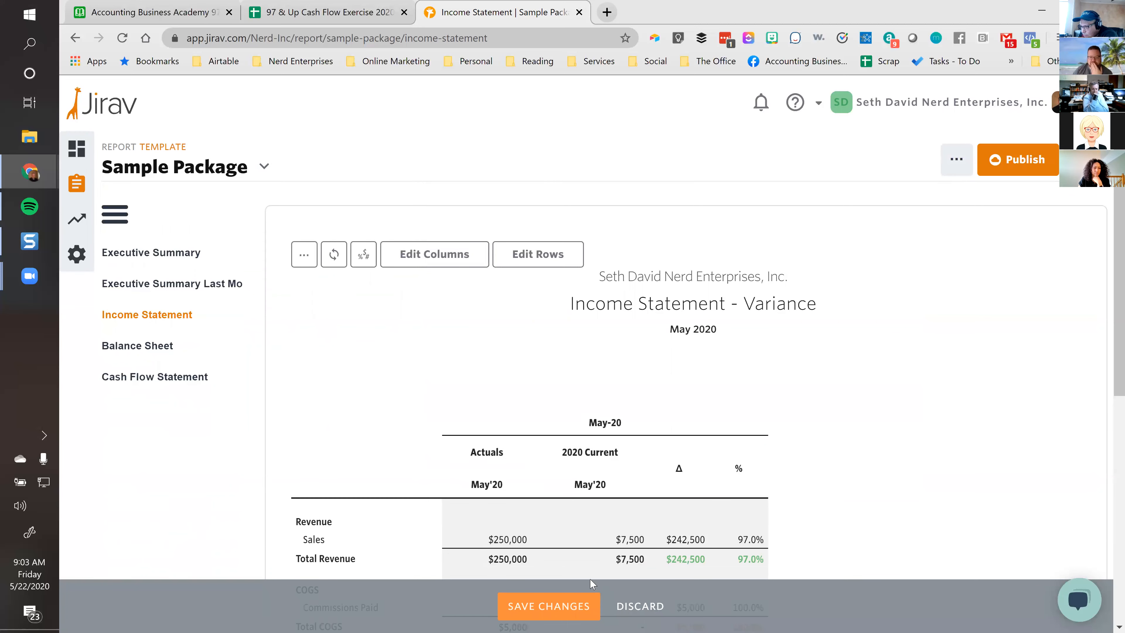
click(549, 611)
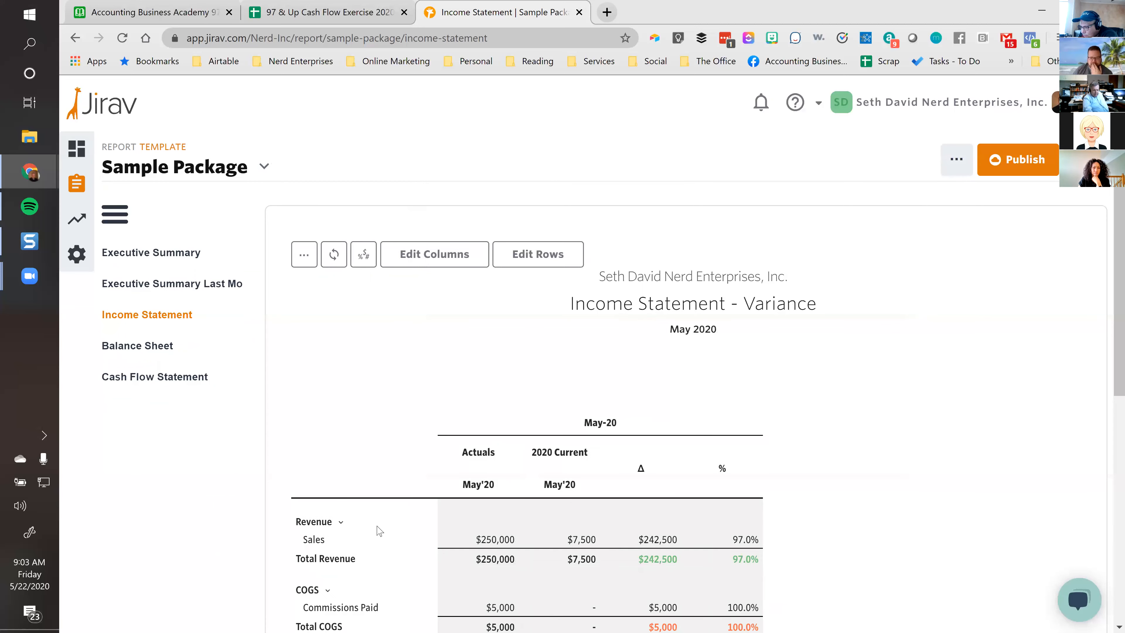
Examine the colour-coded May-20 variances for Total Revenue and COGS, comparing Commissions Paid between Actuals and 2020 Current.
scroll(956, 390, down, 3)
scroll(956, 390, down, 2)
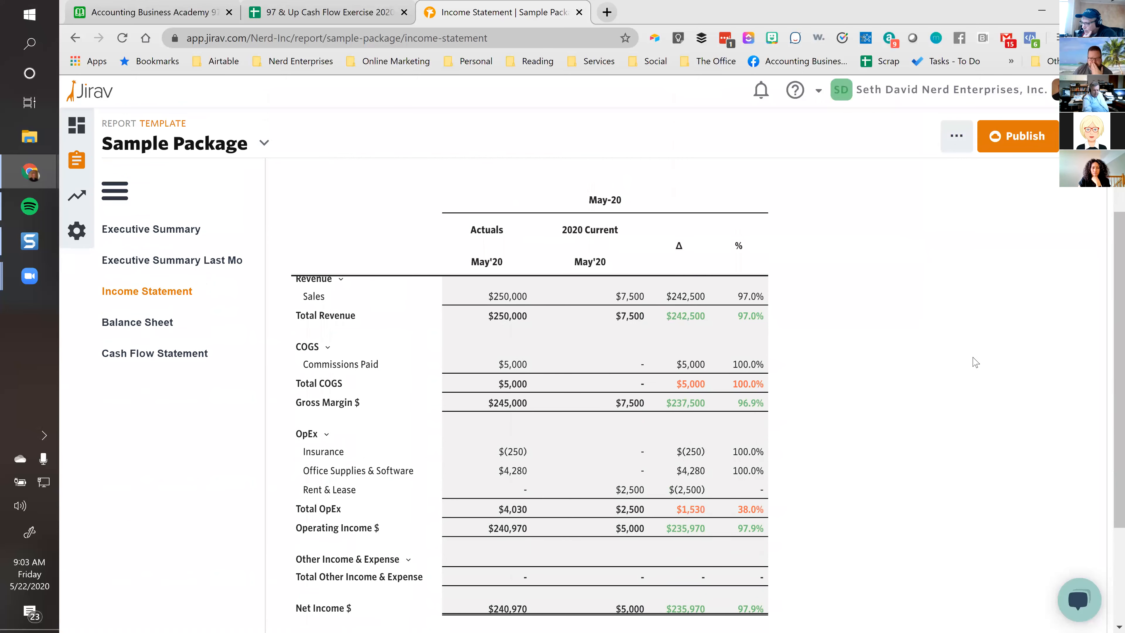
mouse_move(685, 318)
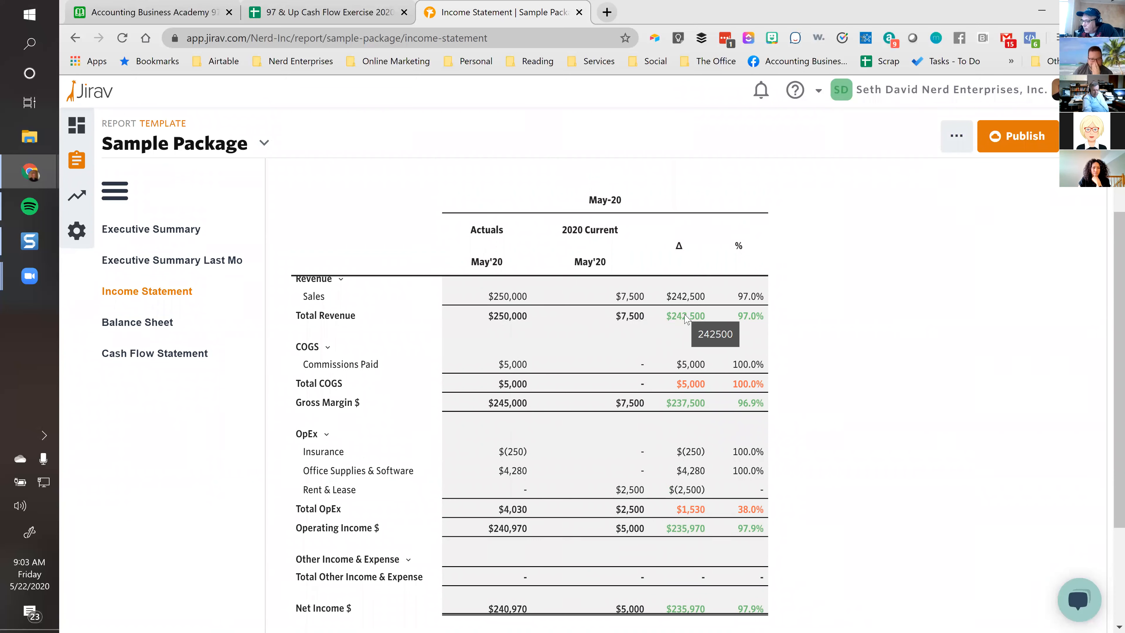
mouse_move(526, 374)
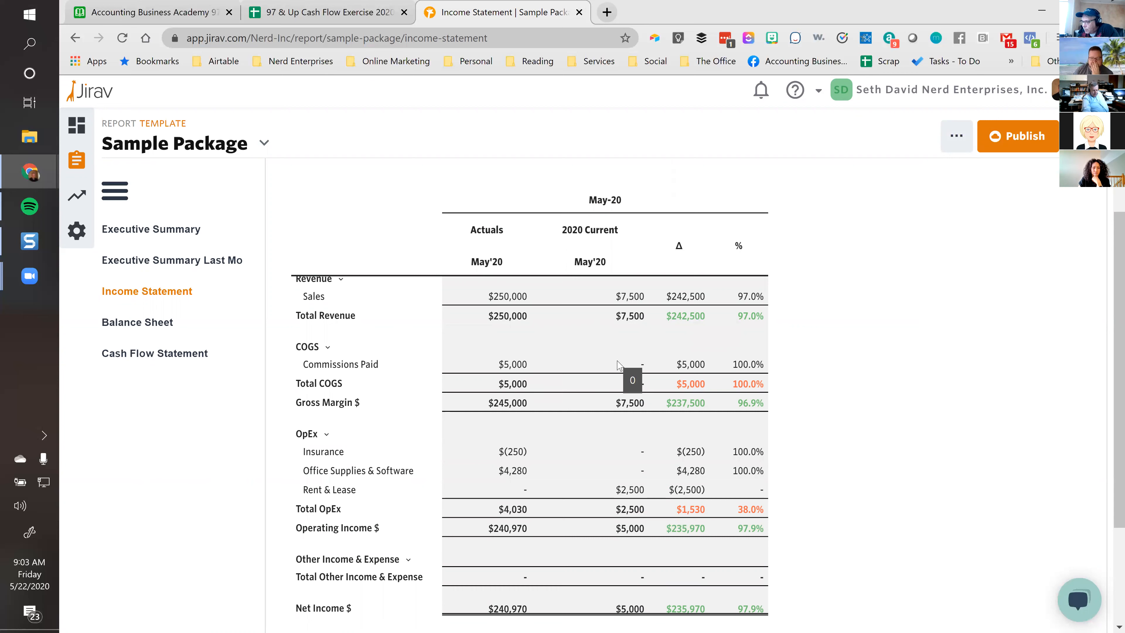
click(641, 365)
mouse_move(639, 363)
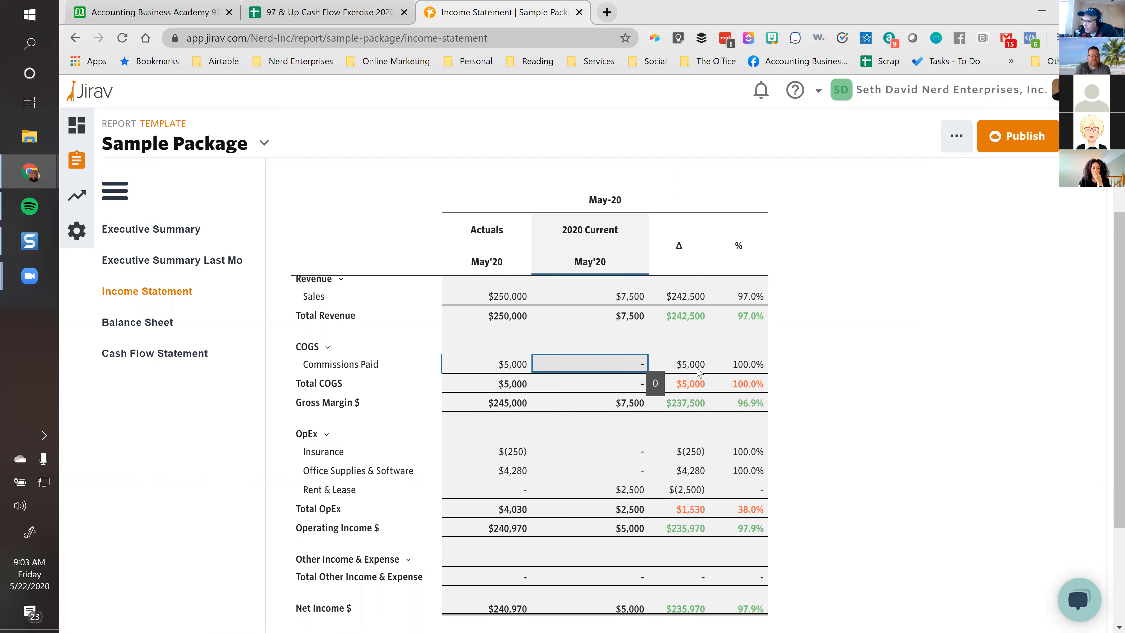
click(697, 383)
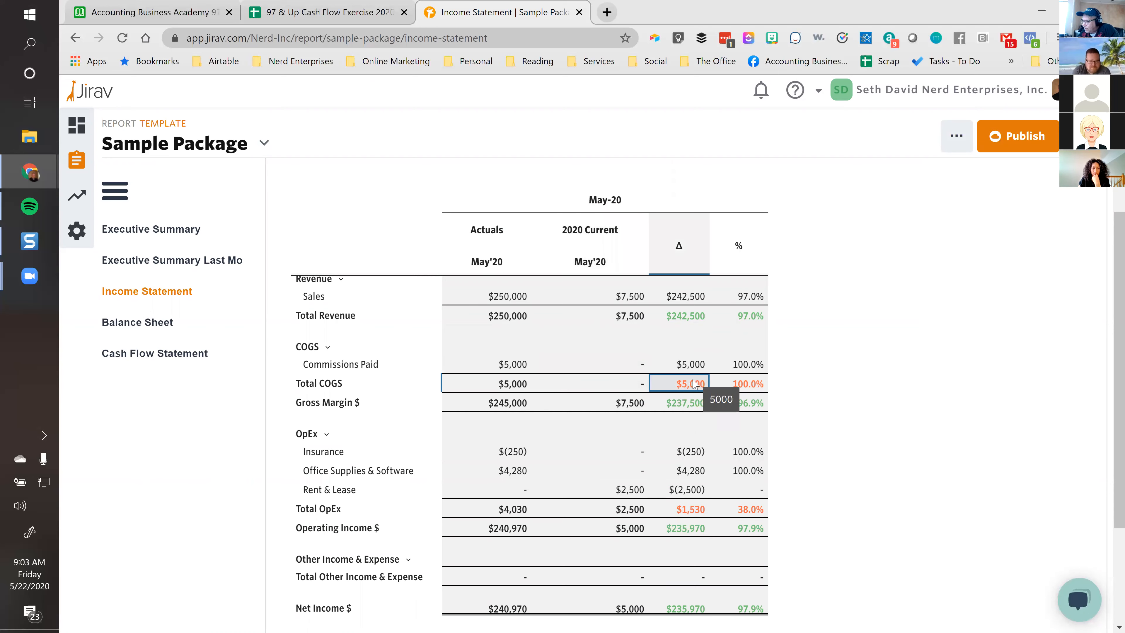
mouse_move(708, 414)
scroll(708, 414, down, 4)
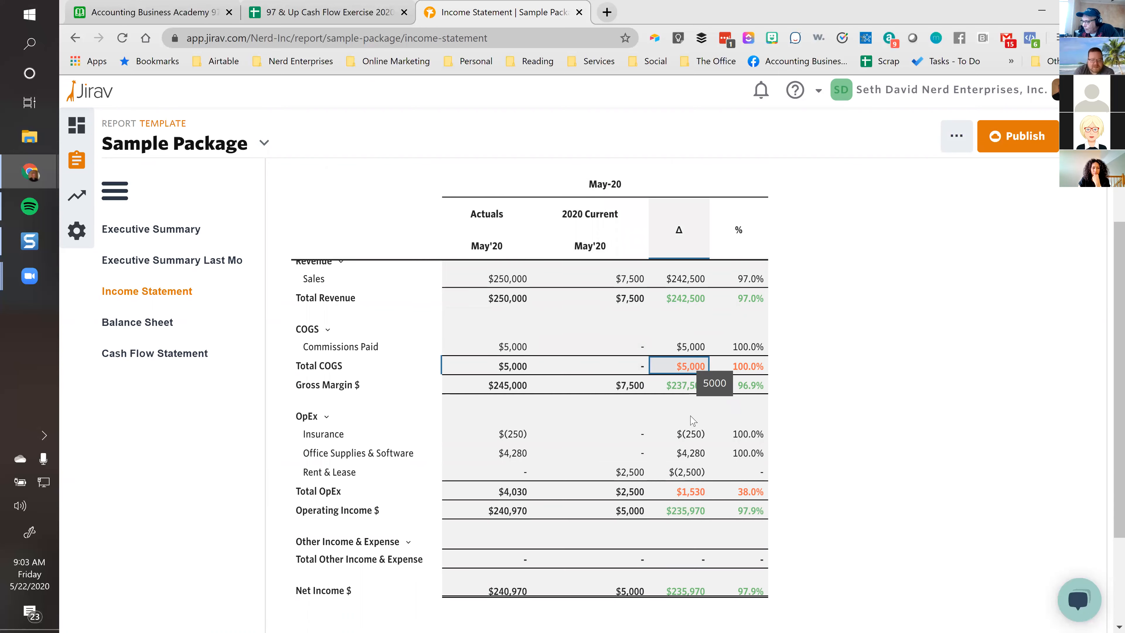
Compare the variance colouring of the Sales, Insurance and Rent & Lease lines with that of Total COGS and Total OpEx.
scroll(692, 419, up, 2)
scroll(692, 419, up, 3)
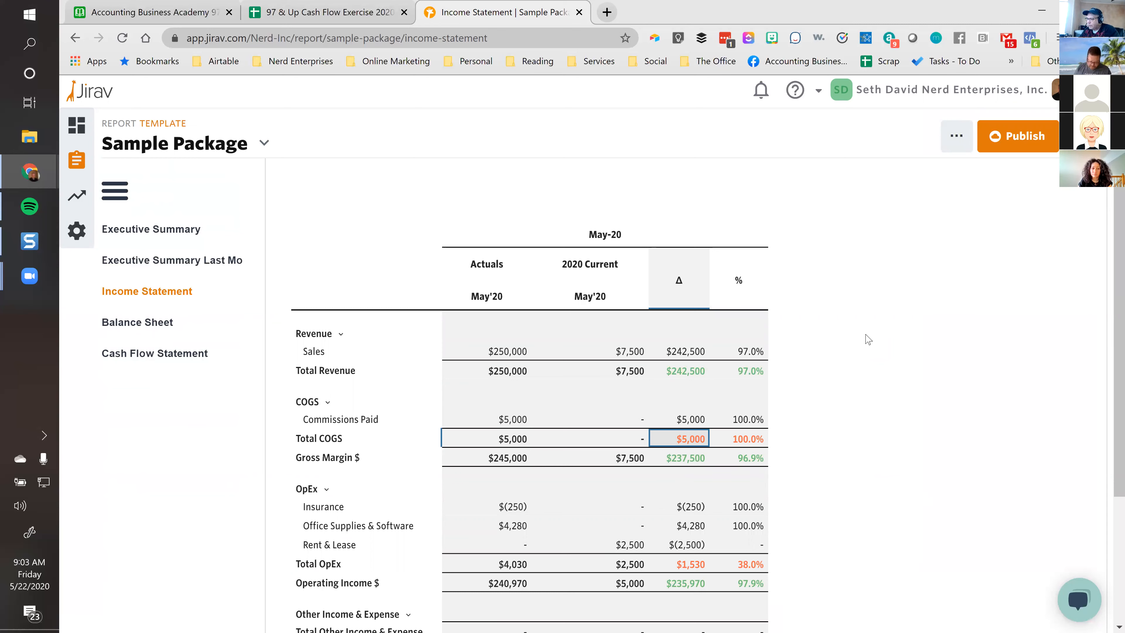
click(673, 352)
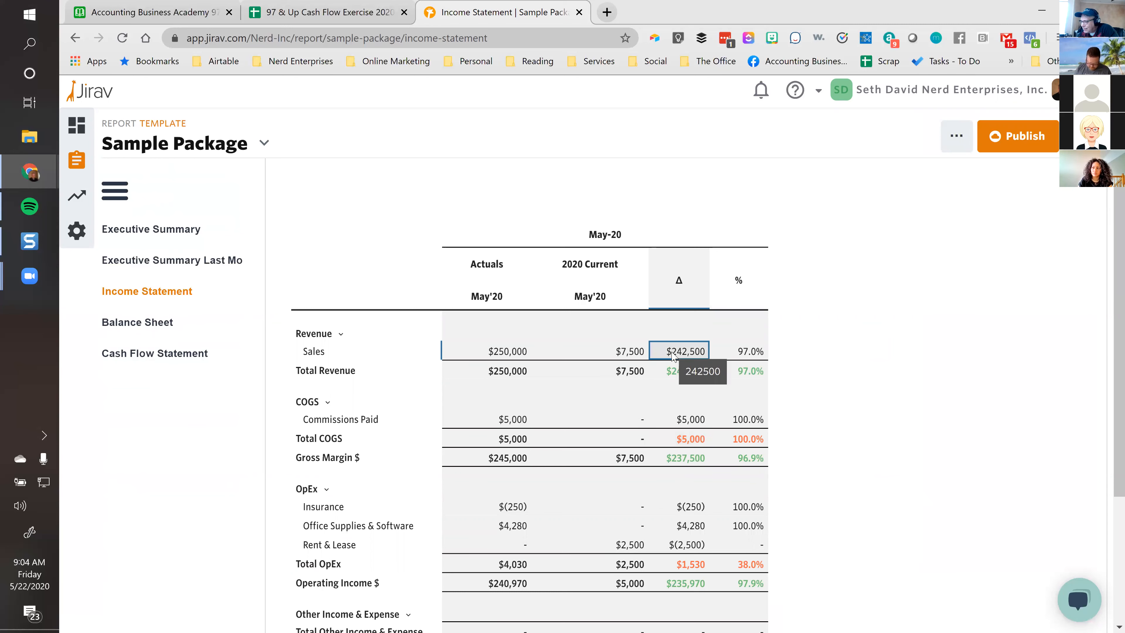
click(694, 441)
scroll(694, 445, down, 3)
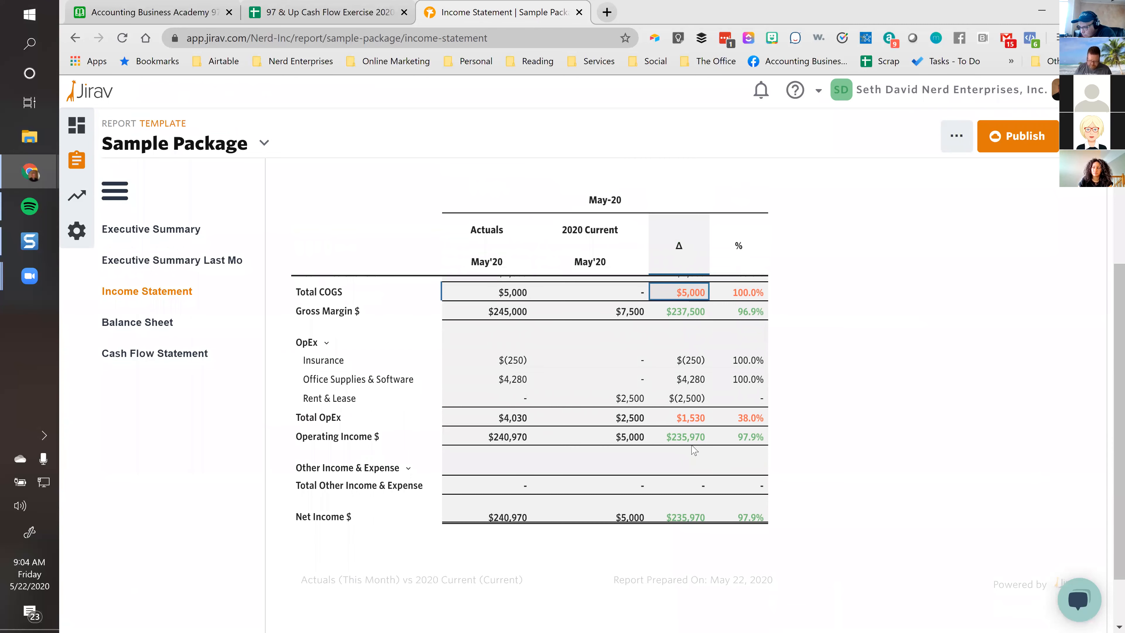
click(693, 368)
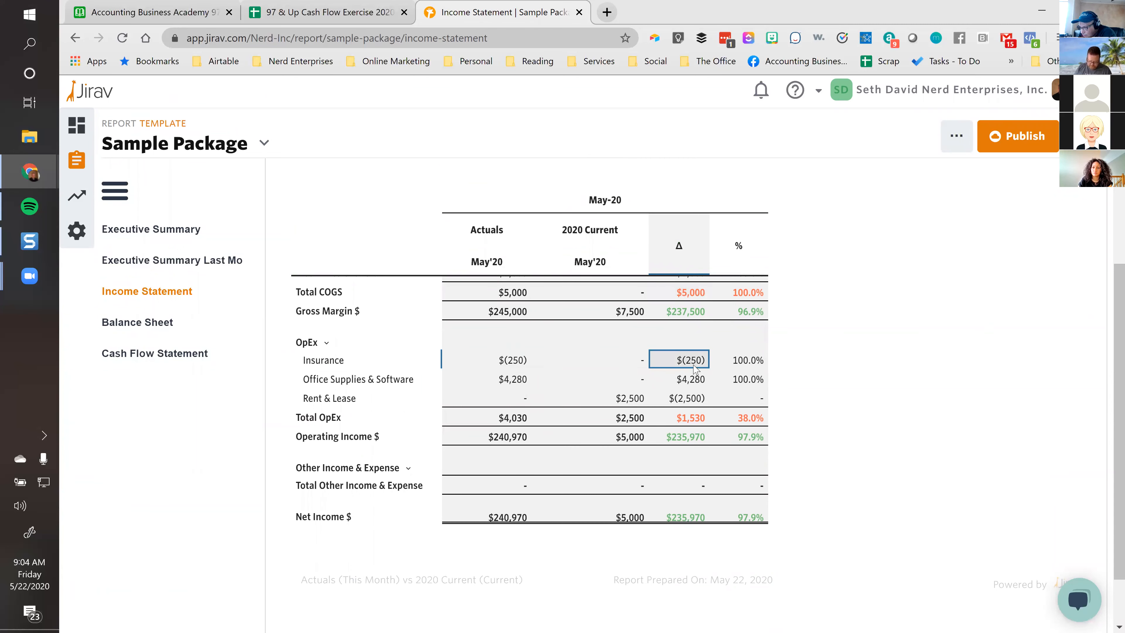
click(683, 401)
click(691, 422)
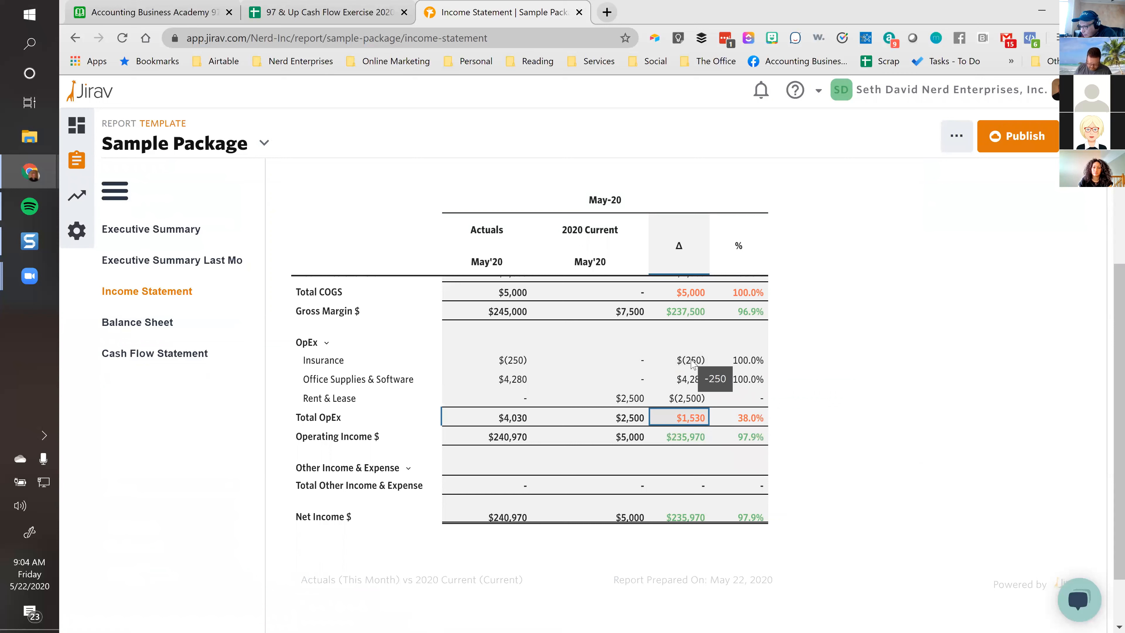
click(760, 360)
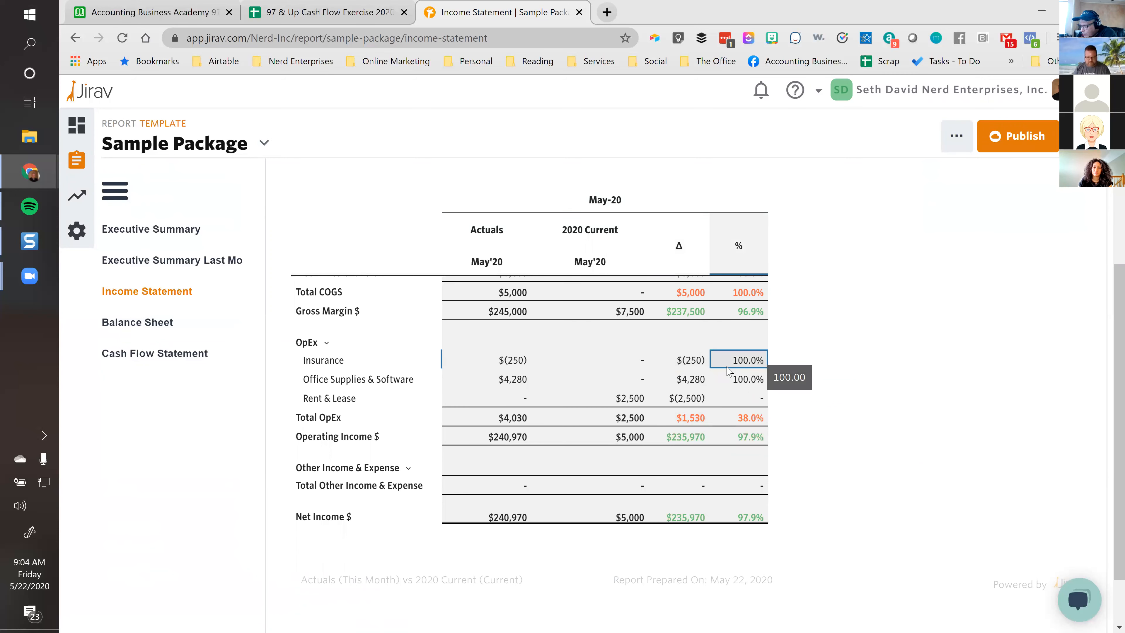